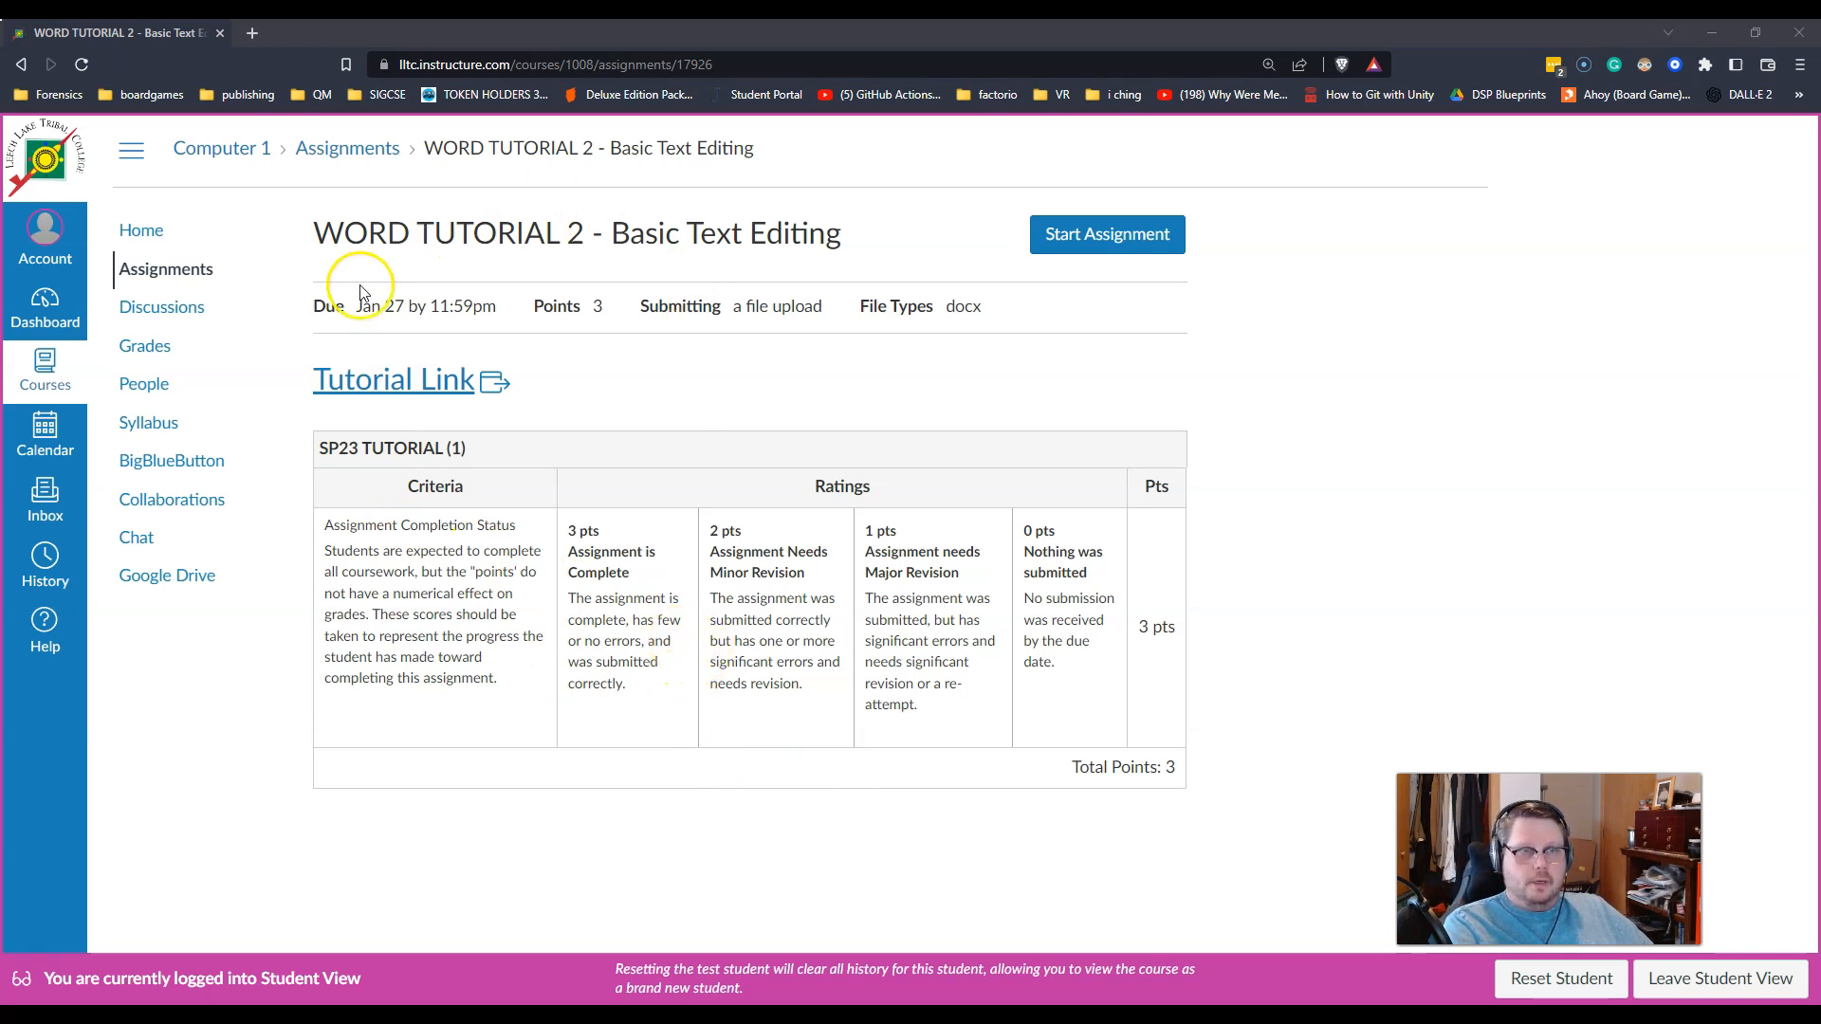
# Step: Open the WORD TUTORIAL 2 assignment's Tutorial Link in a new browser tab
pyautogui.click(347, 385)
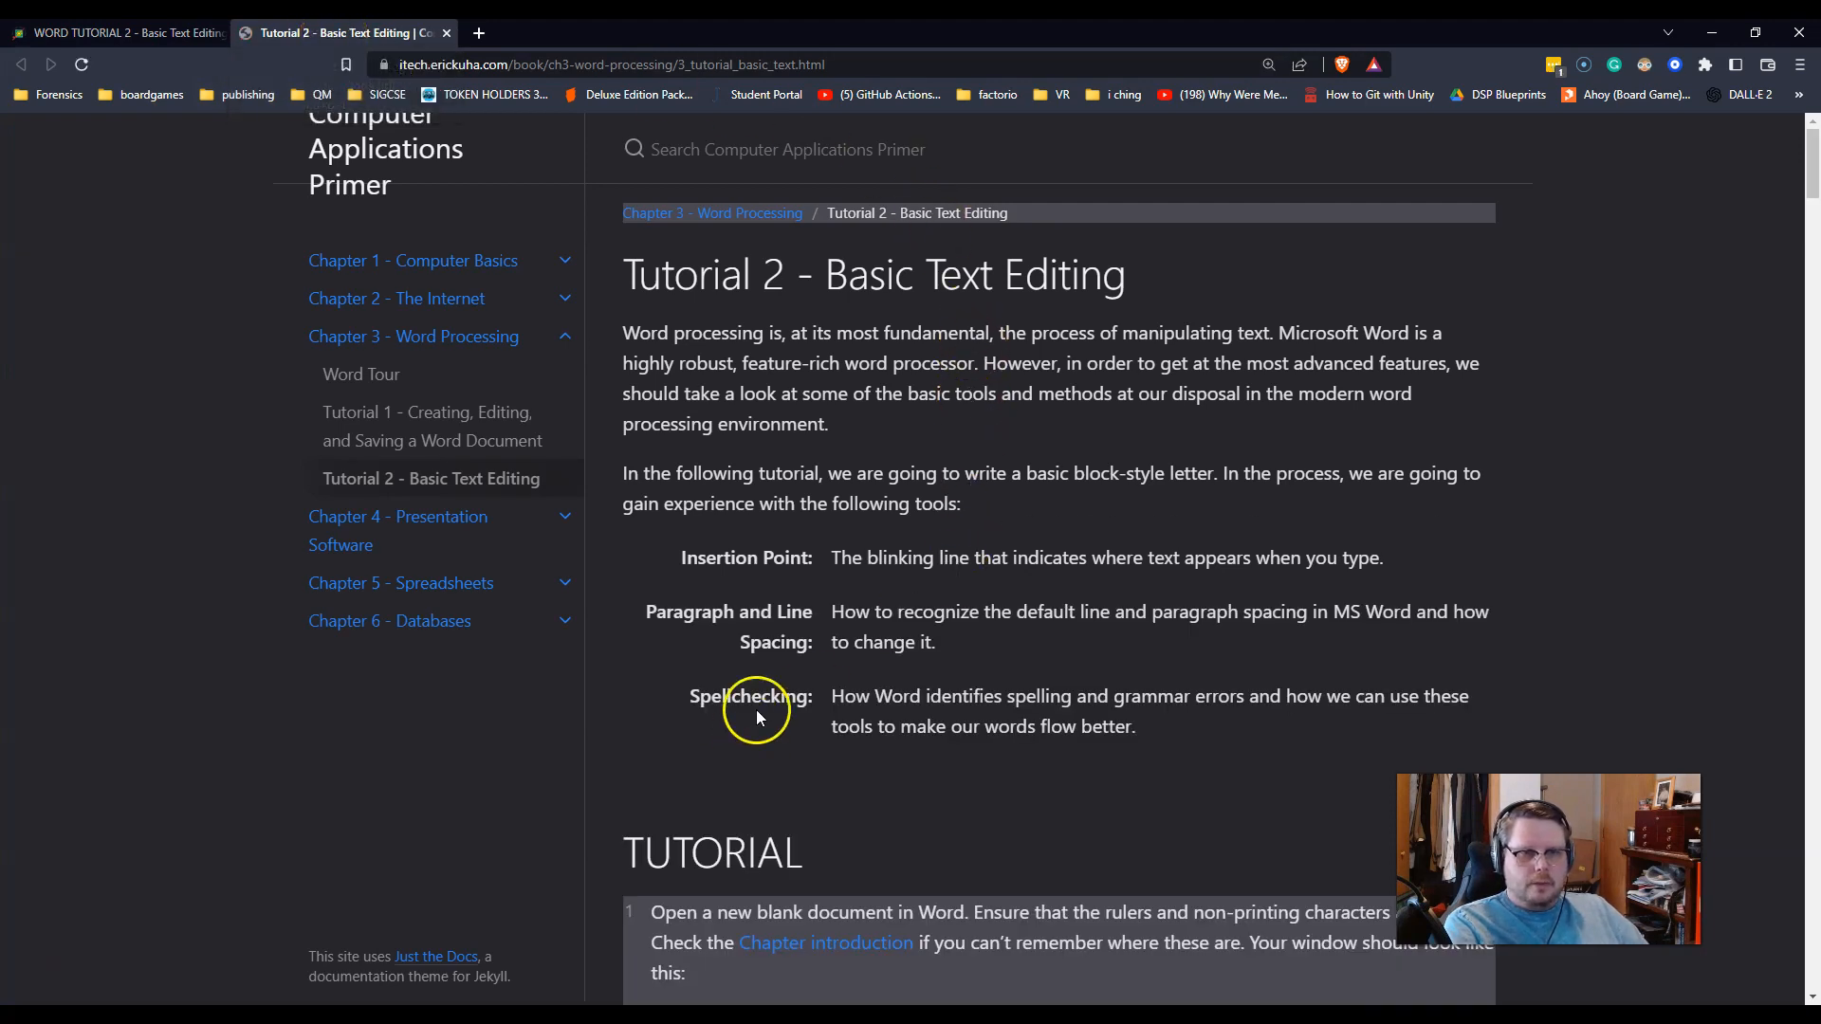
# Step: Launch Microsoft Word by searching 'word' from the Windows Start menu
pyautogui.press('super')
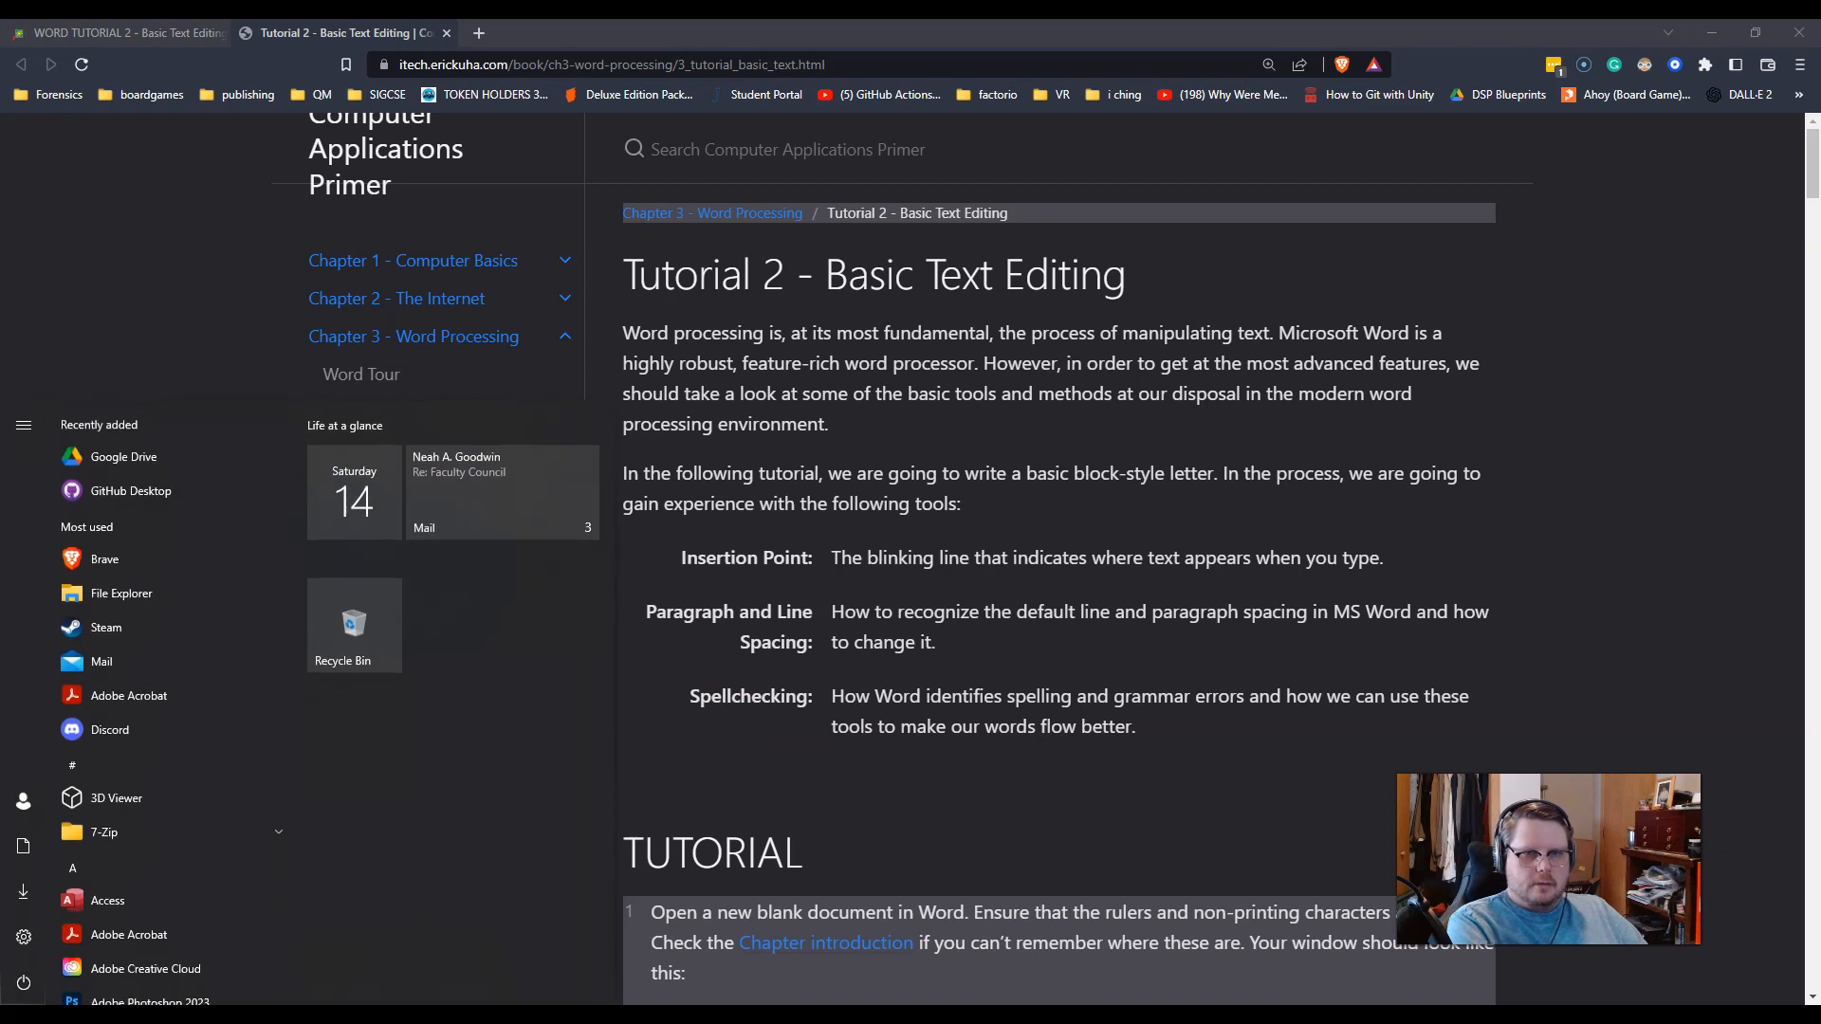
pyautogui.write('word')
pyautogui.press('Return')
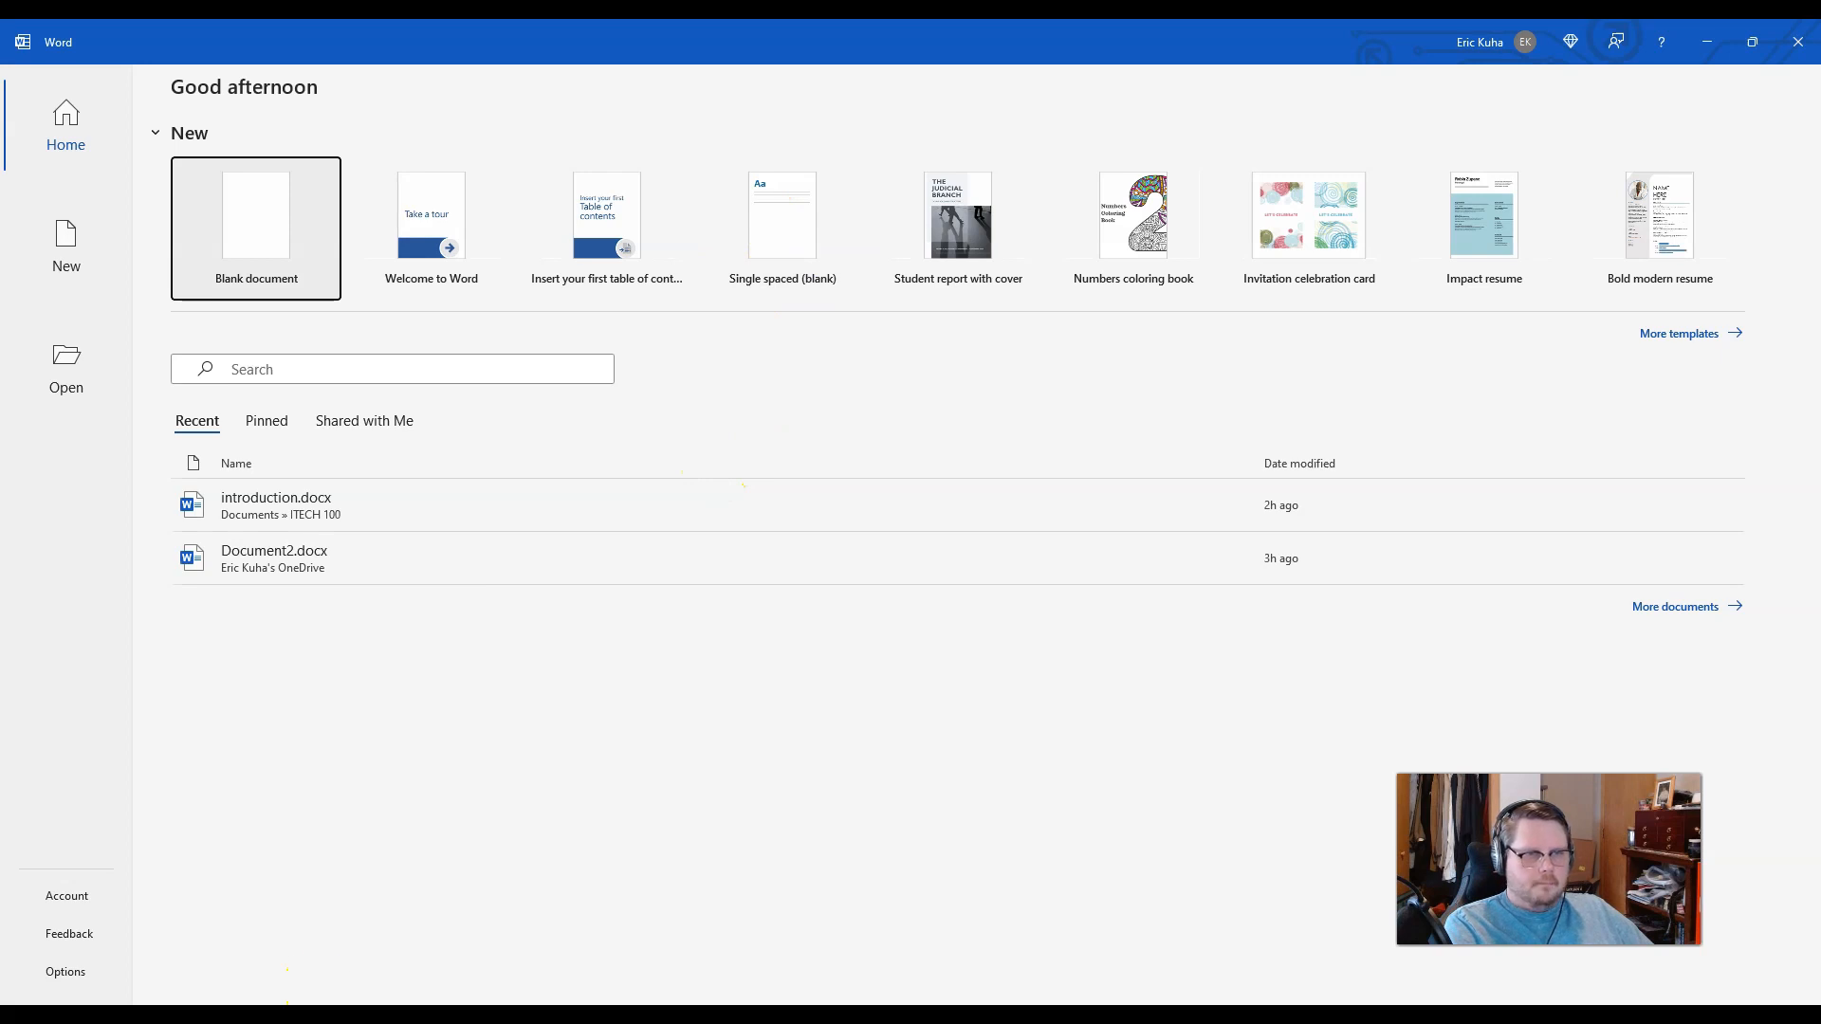
# Step: Move the browser aside and restore Word to a smaller window
pyautogui.click(284, 1015)
pyautogui.moveTo(588, 30); pyautogui.dragTo(0, 439)
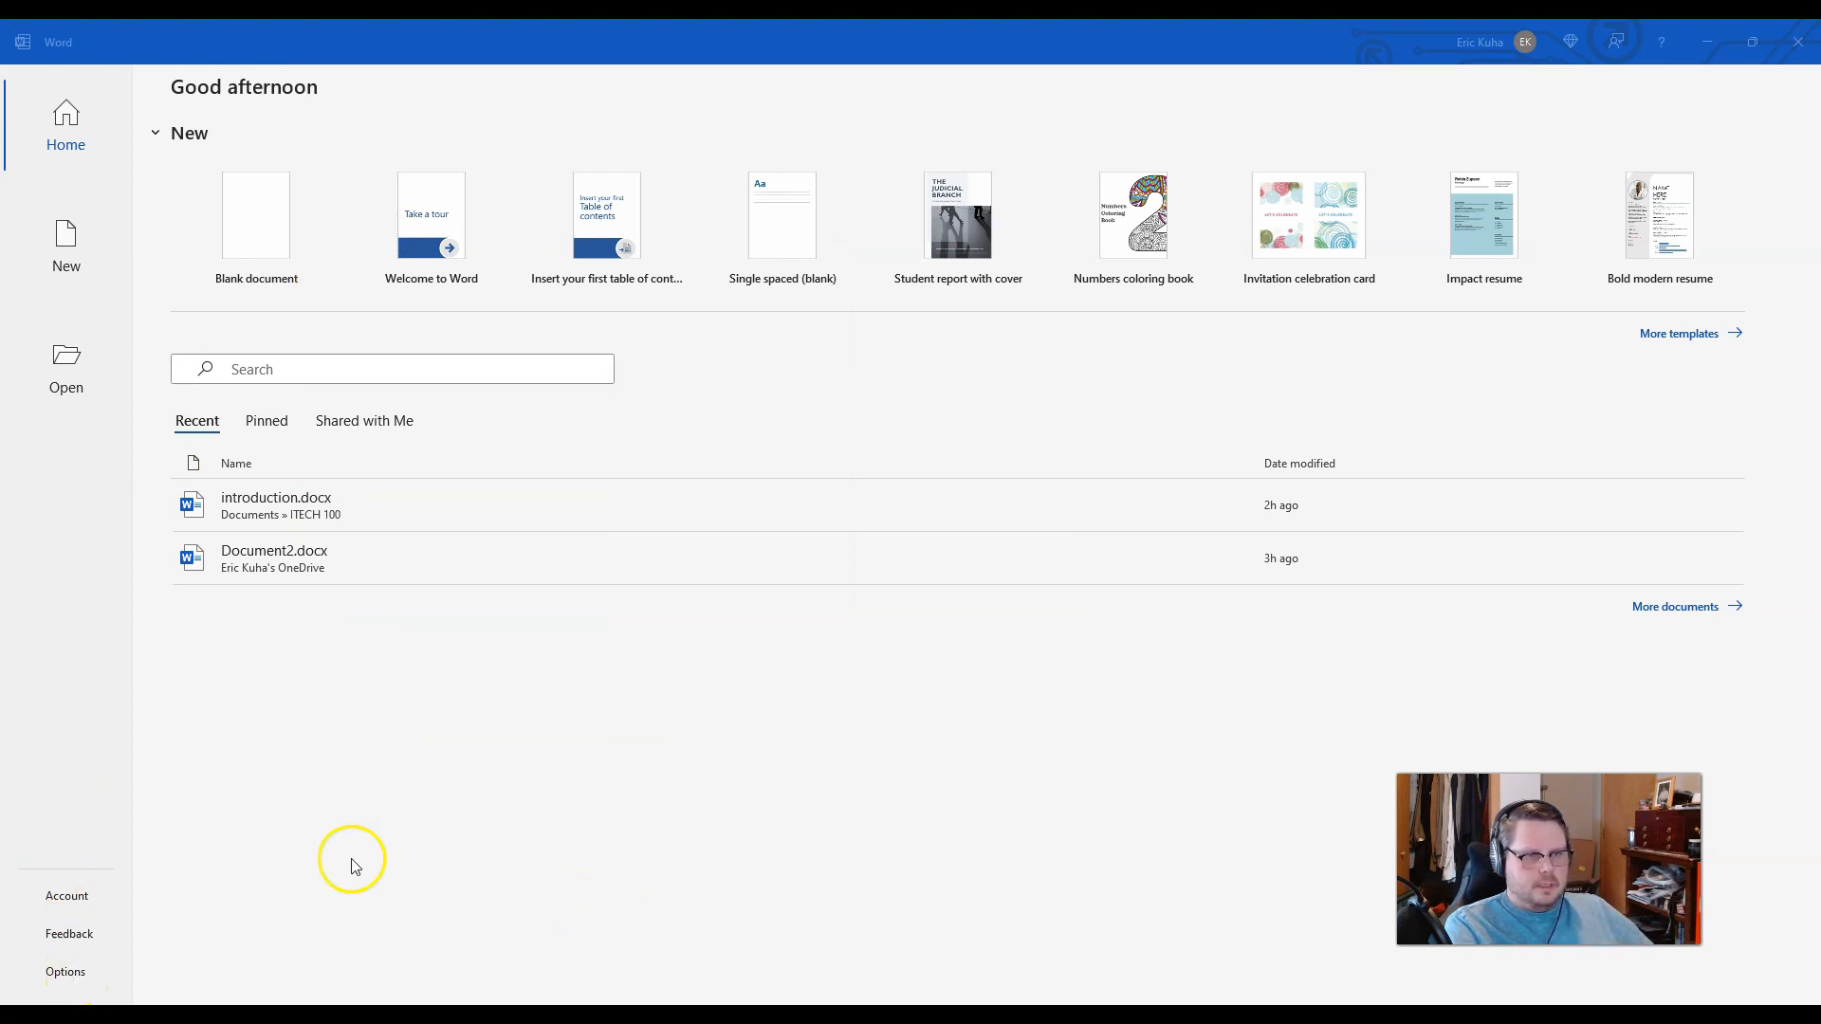
pyautogui.doubleClick(601, 41)
pyautogui.moveTo(601, 41); pyautogui.dragTo(617, 56)
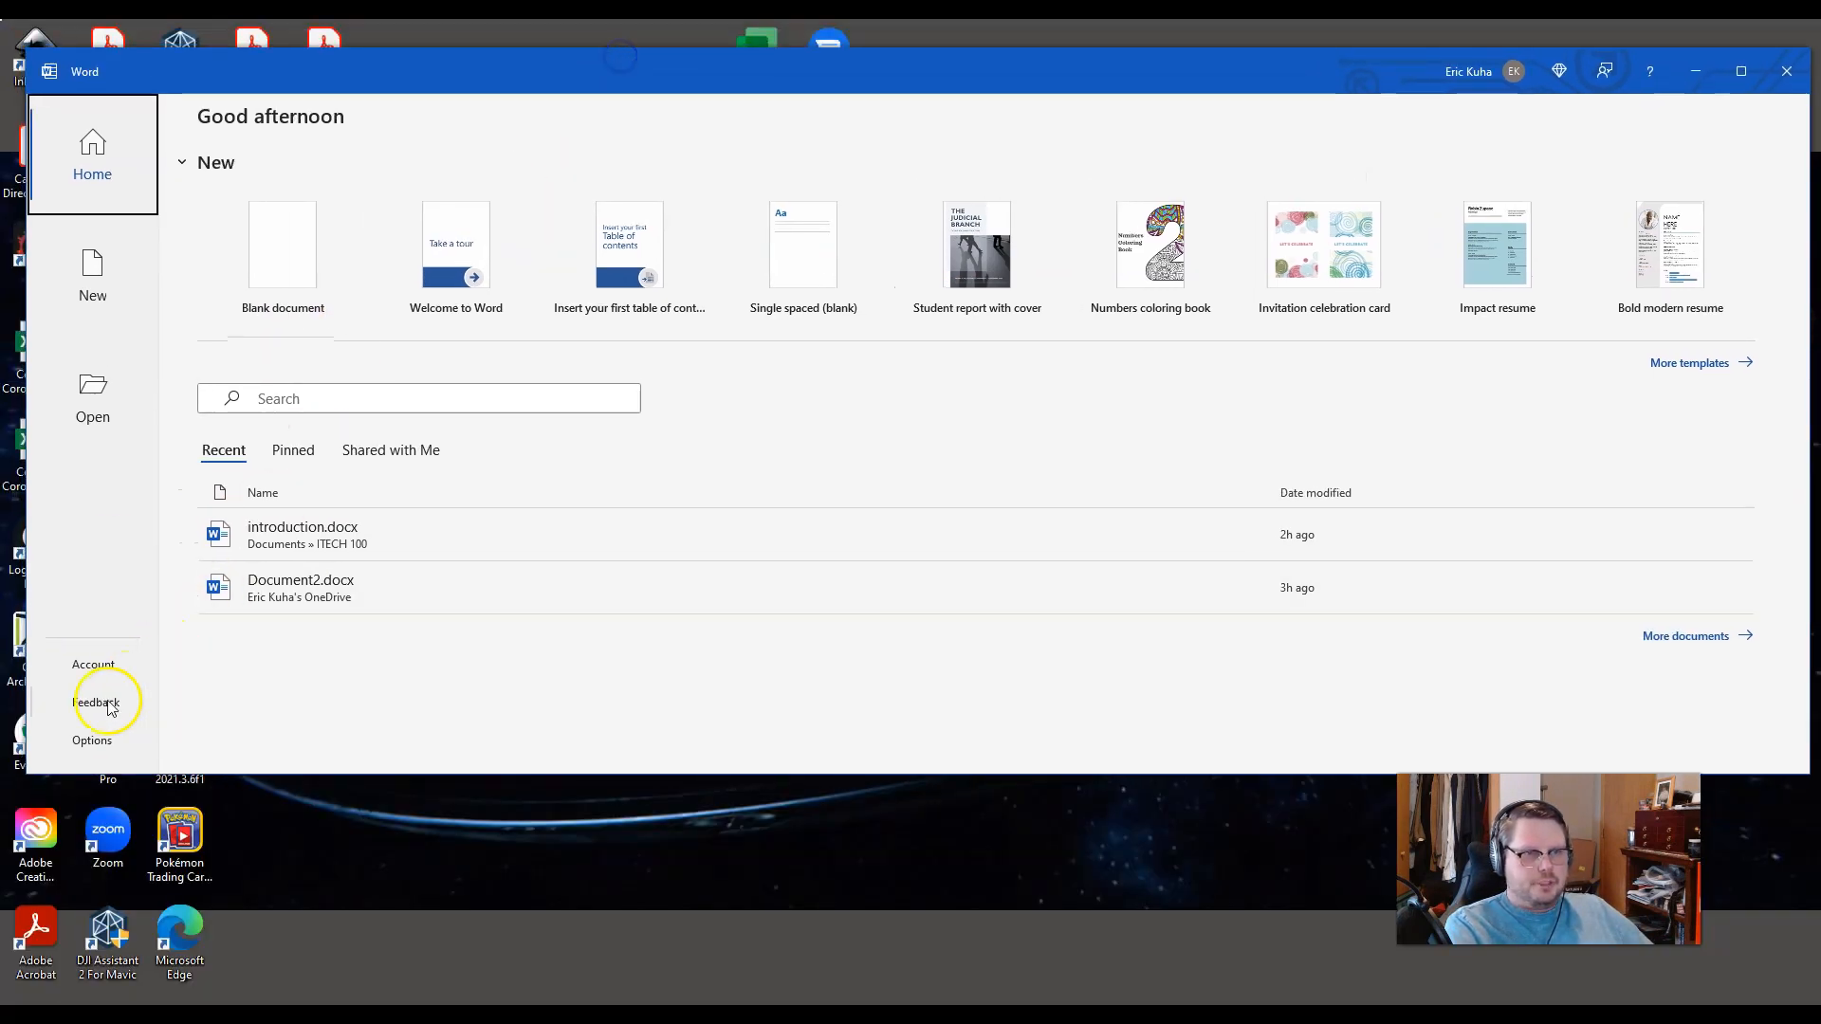
# Step: Set the Office theme to Black, maximize Word, and return to the new-document screen
pyautogui.click(93, 739)
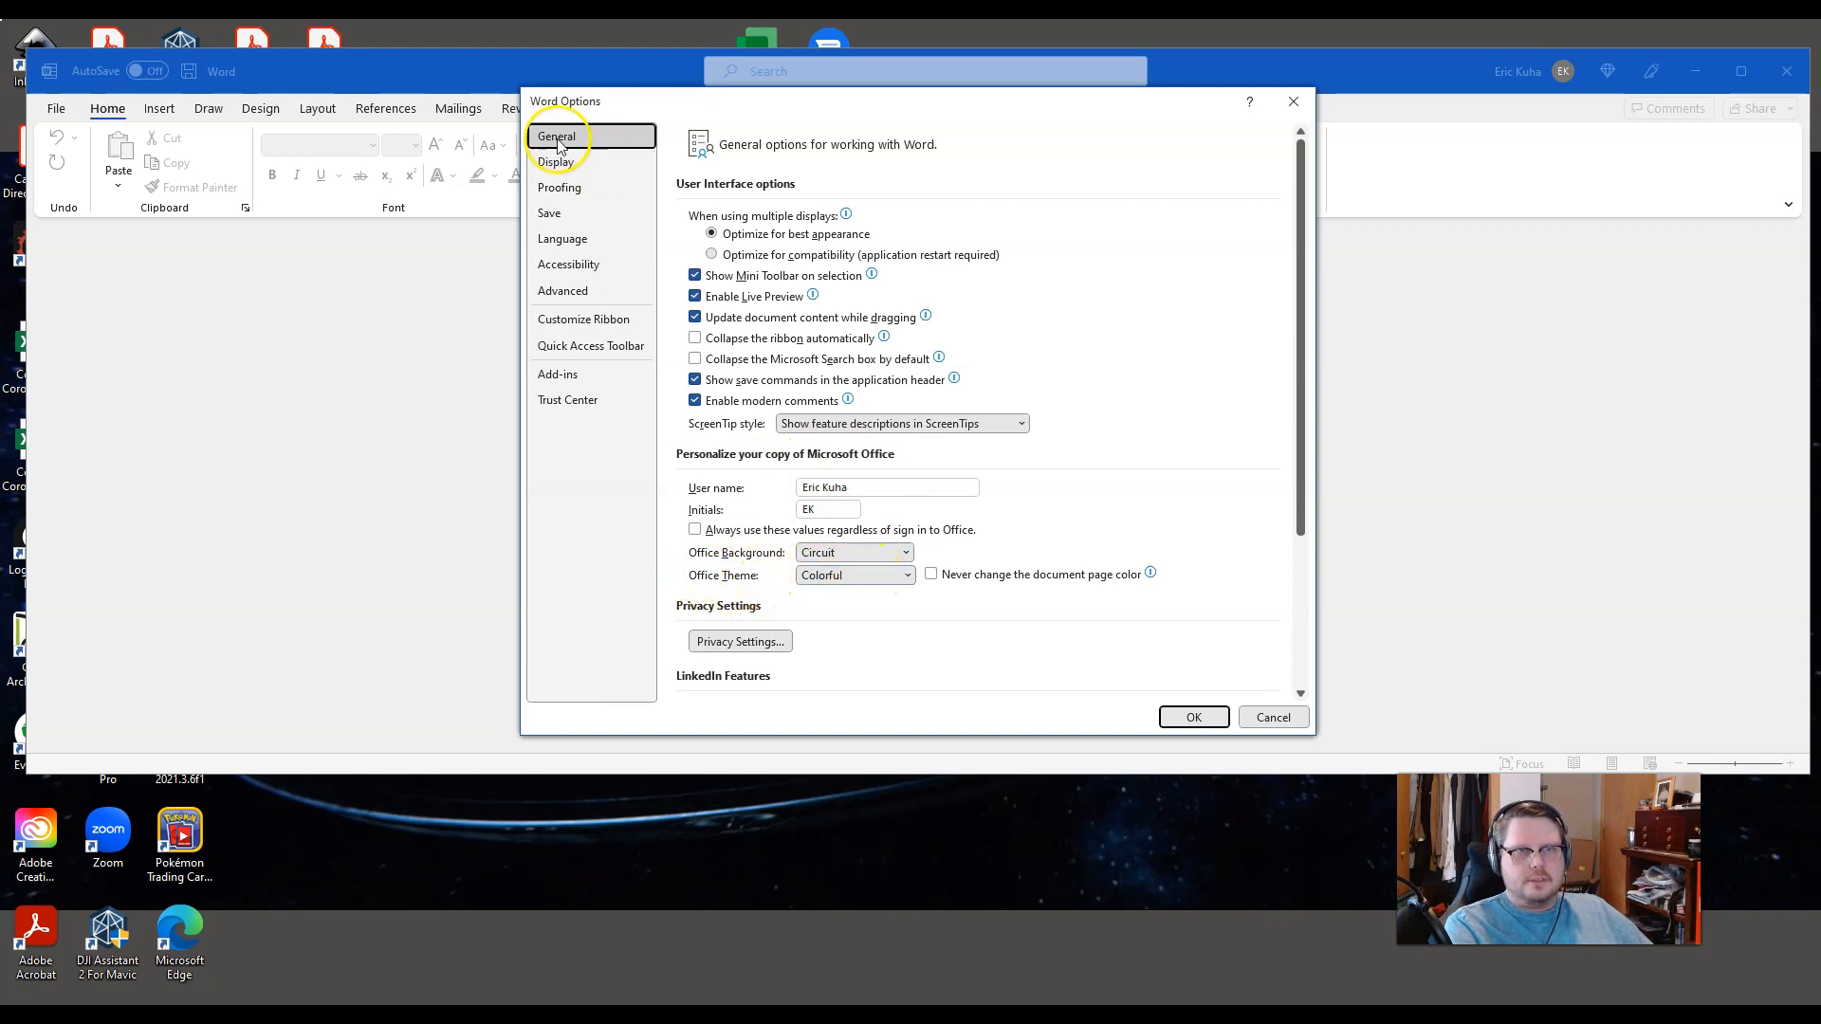
pyautogui.click(843, 577)
pyautogui.click(830, 614)
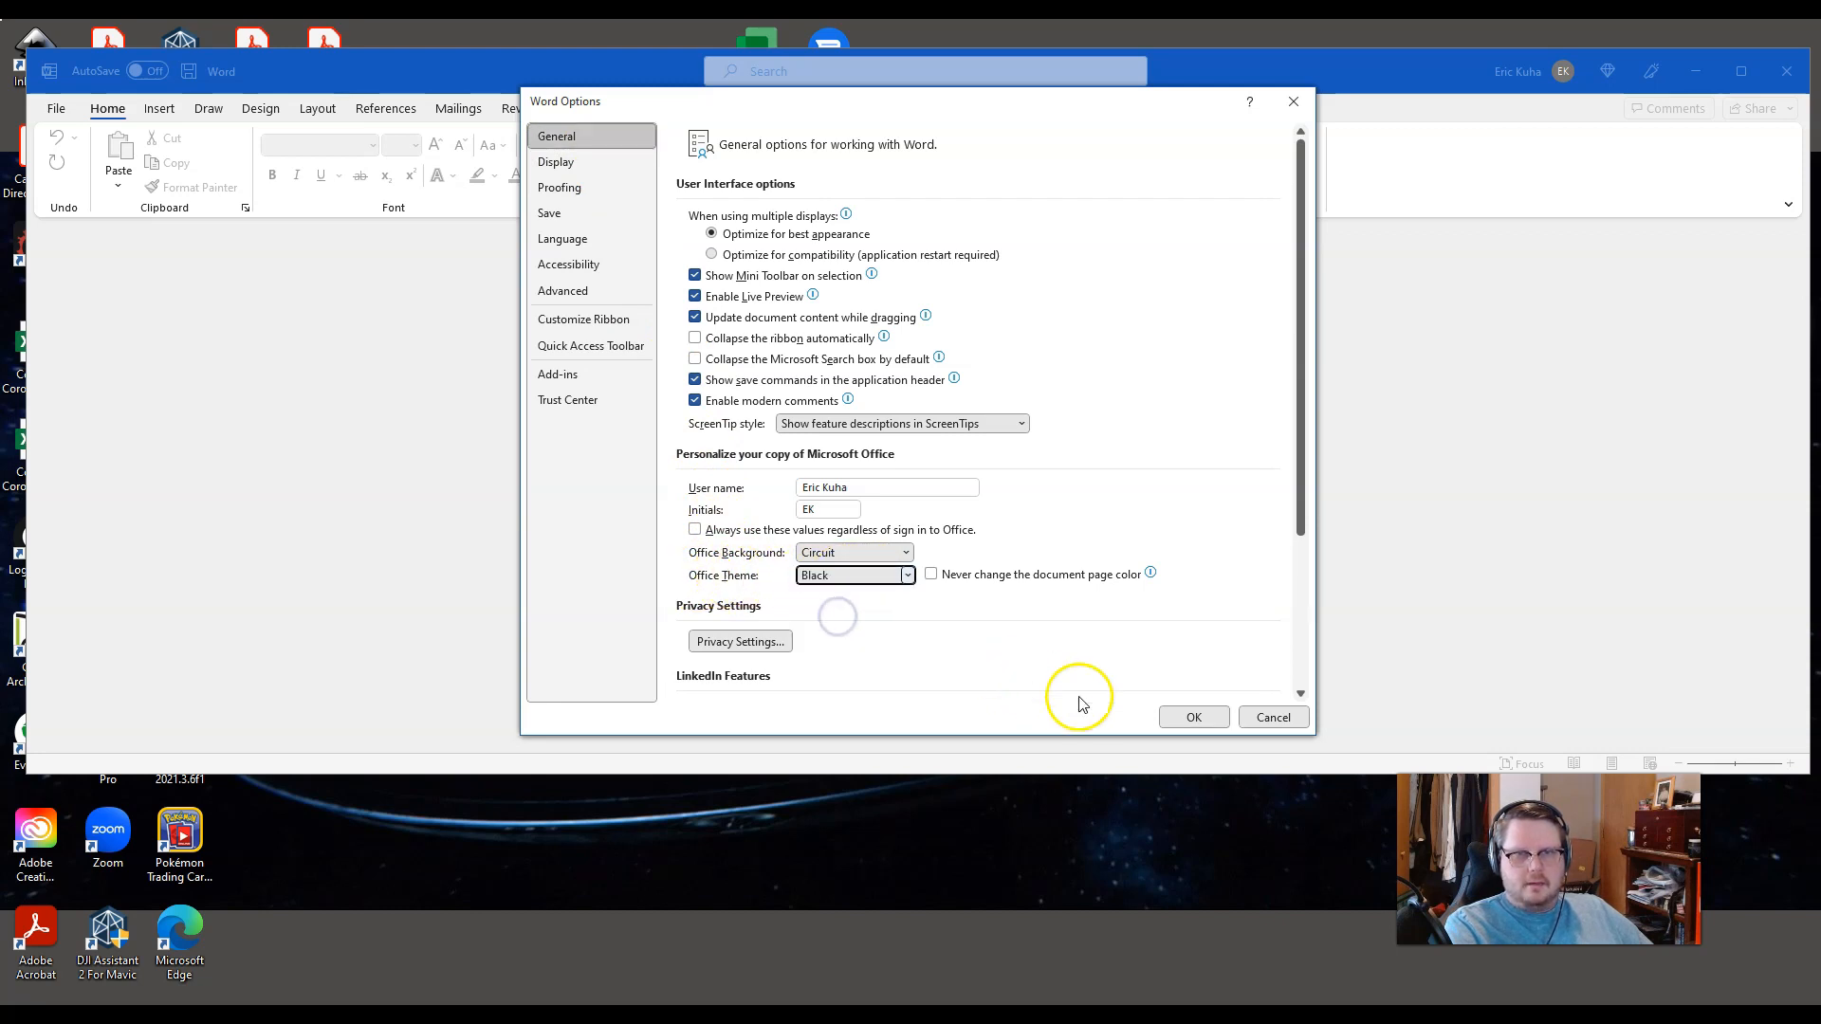
pyautogui.click(1194, 718)
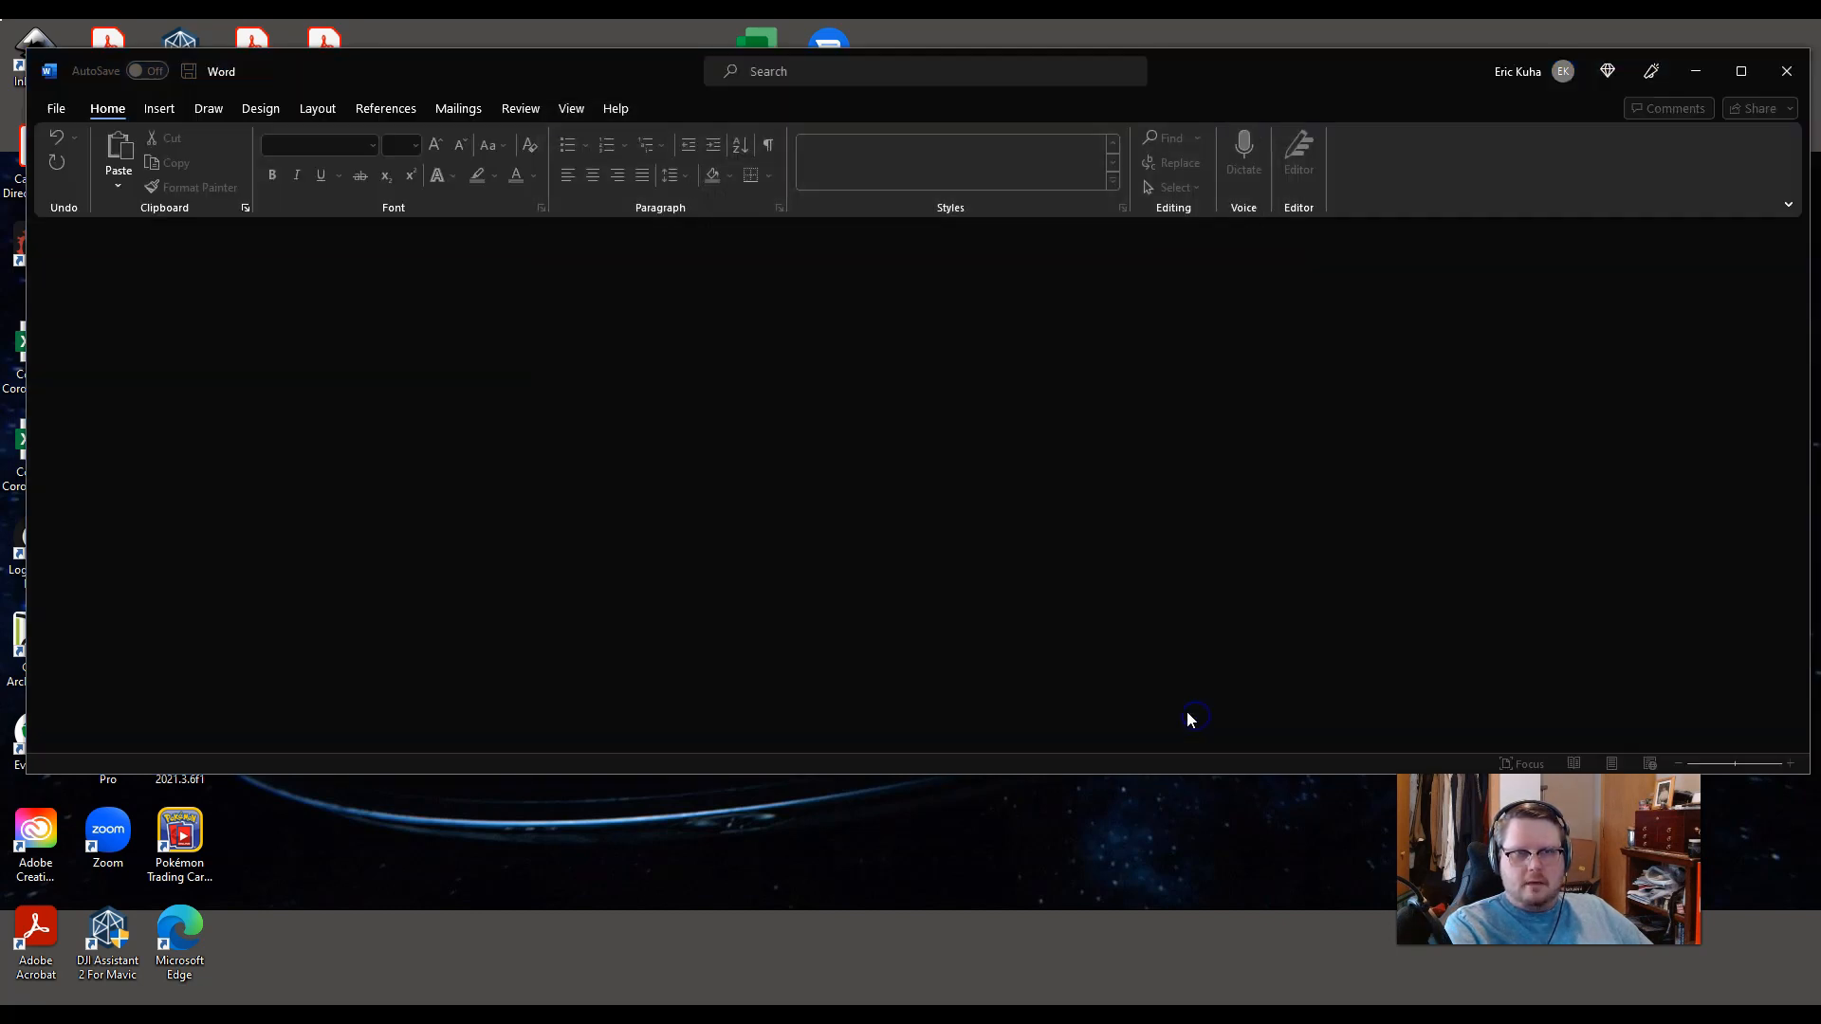
pyautogui.click(1743, 73)
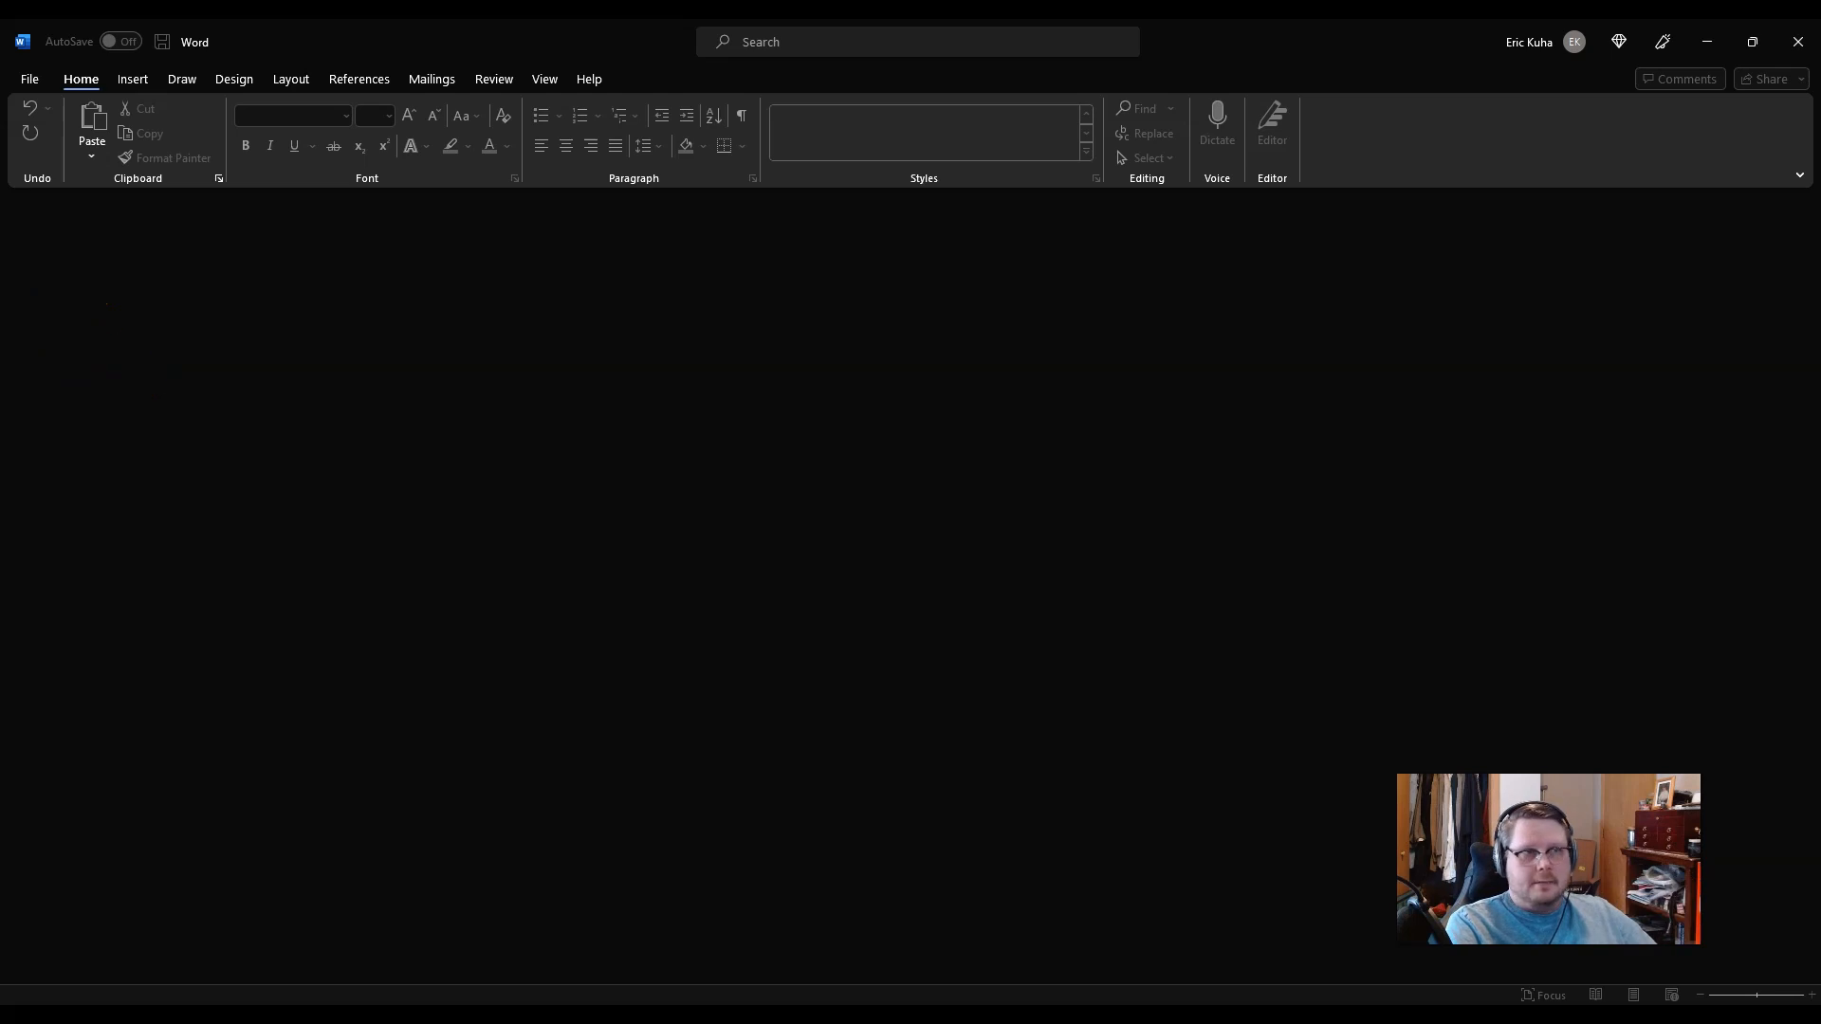
pyautogui.click(32, 82)
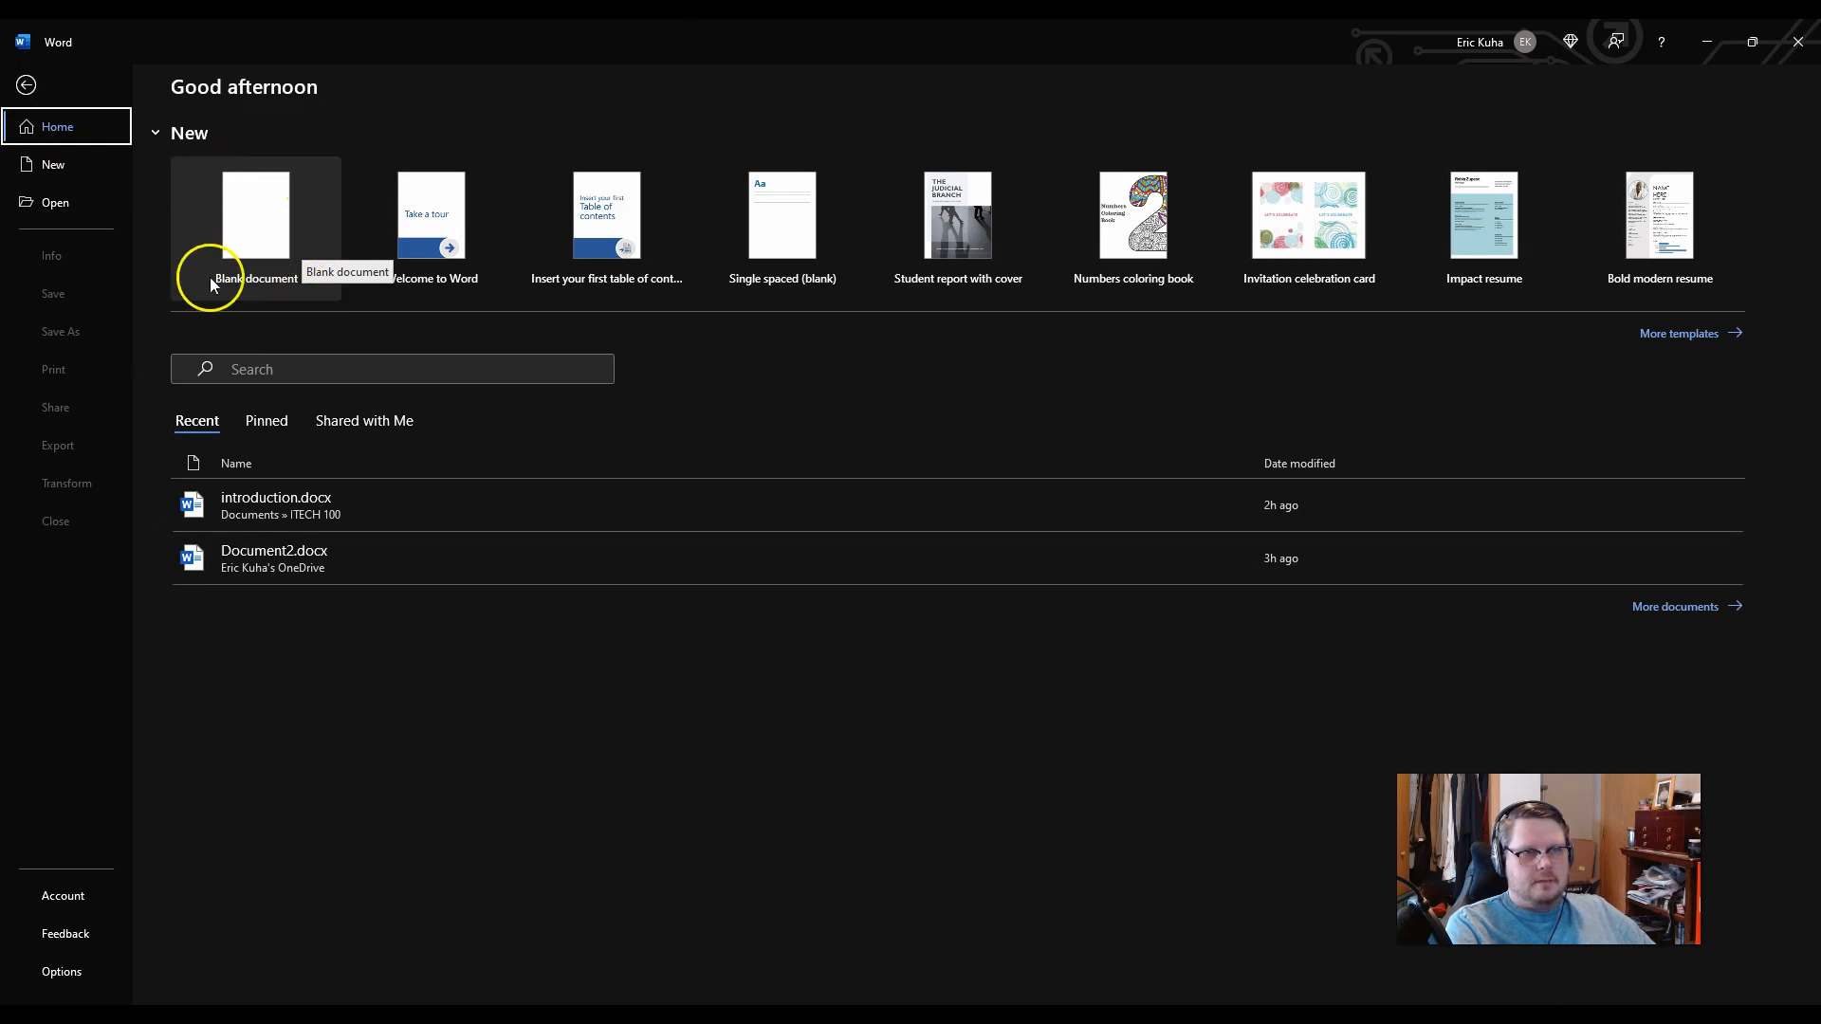
# Step: Create a blank document and toggle Show/Hide ¶ off and back on
pyautogui.click(253, 237)
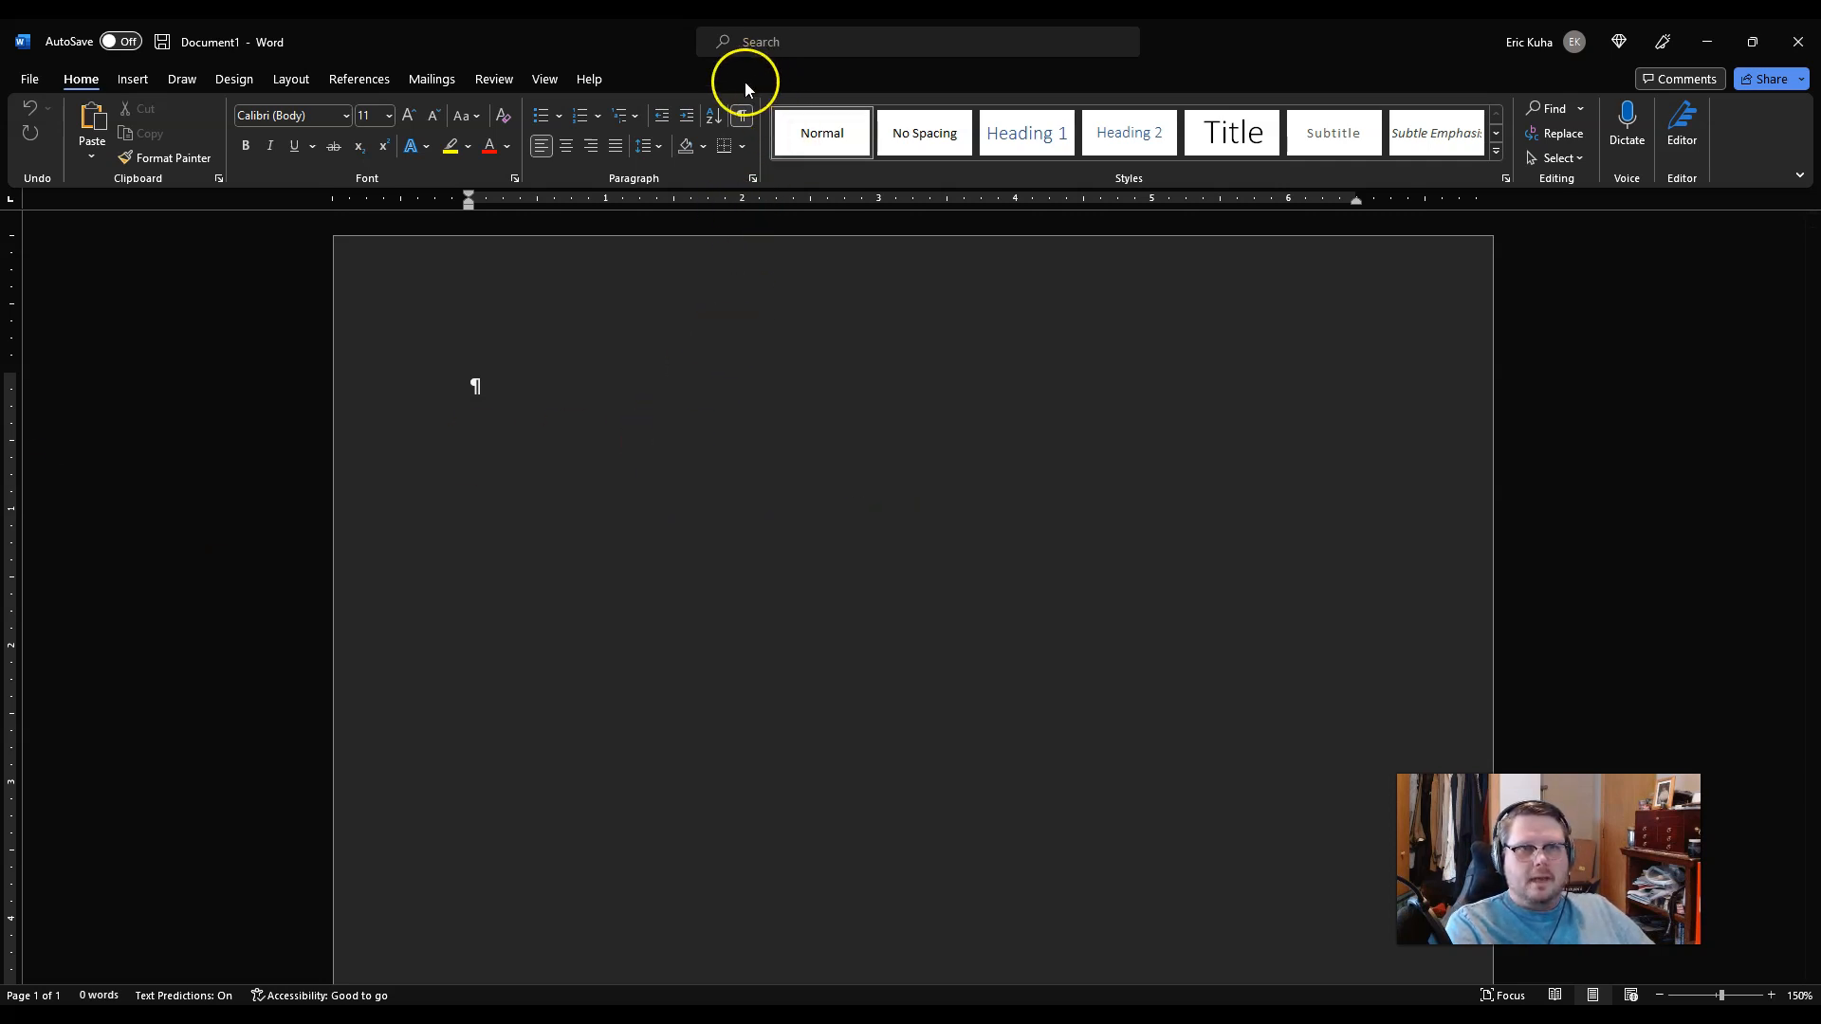
pyautogui.click(745, 120)
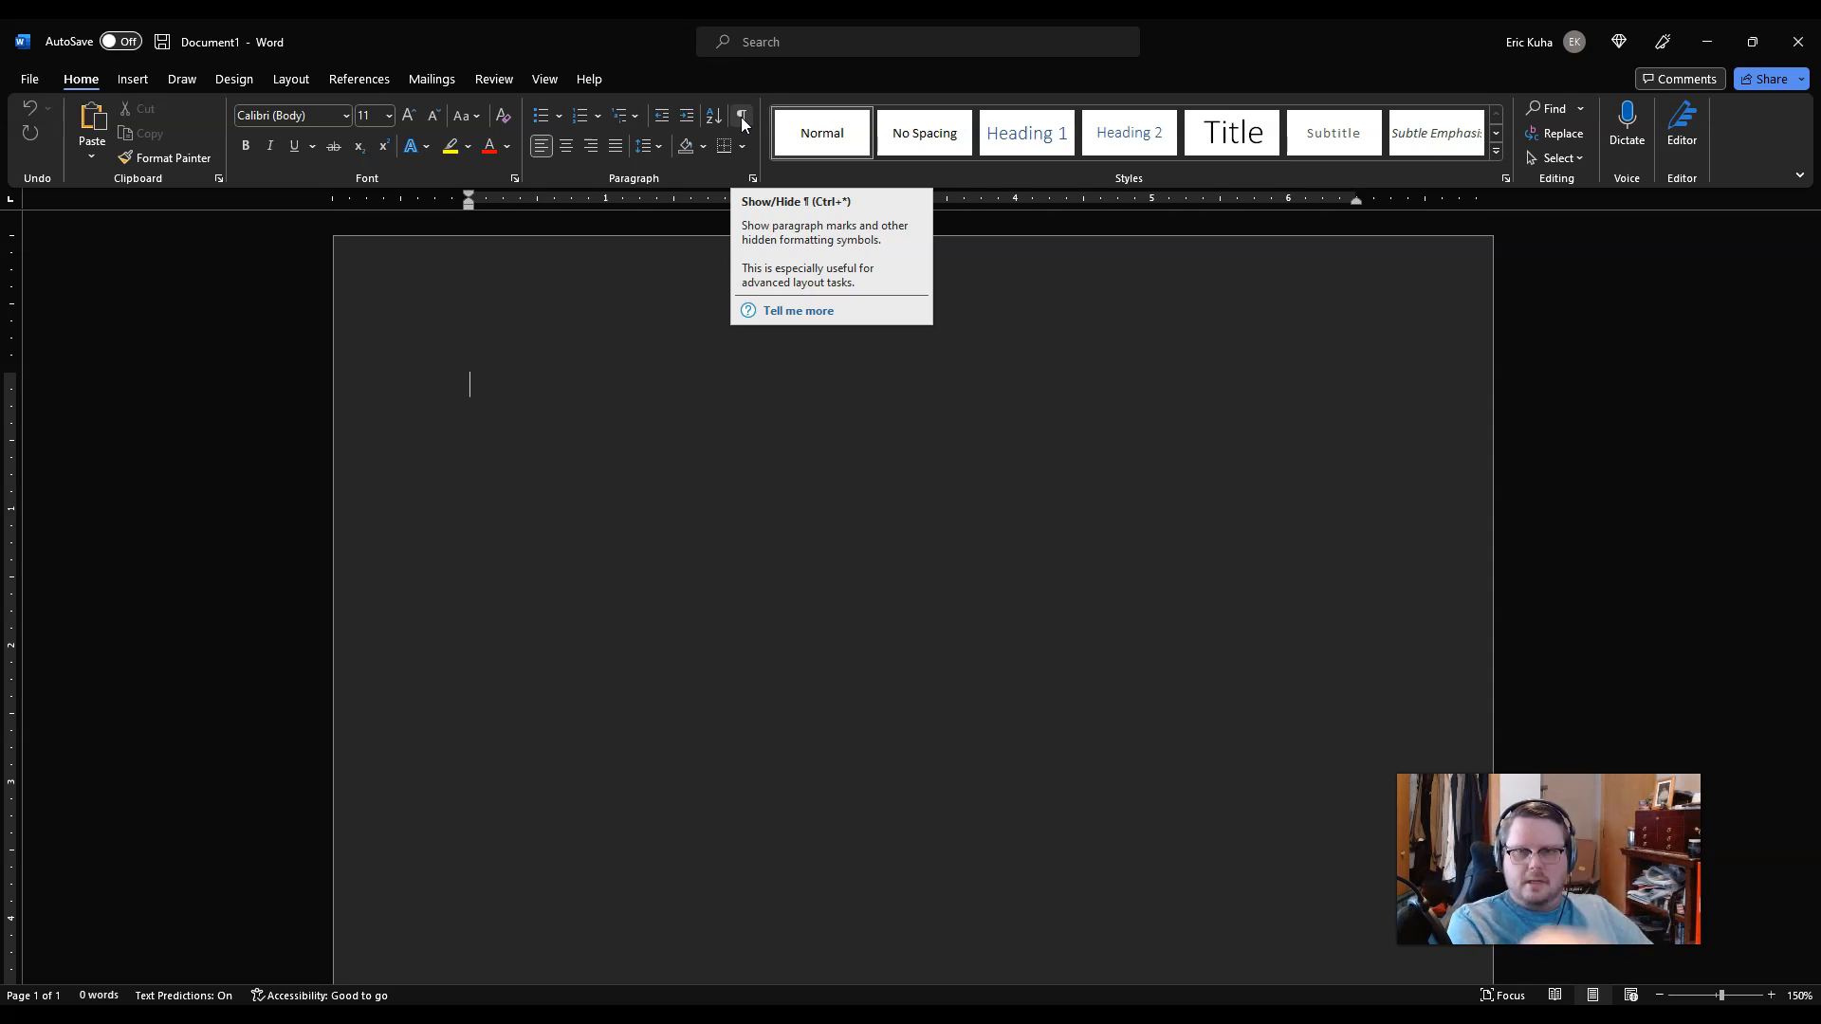
pyautogui.click(742, 118)
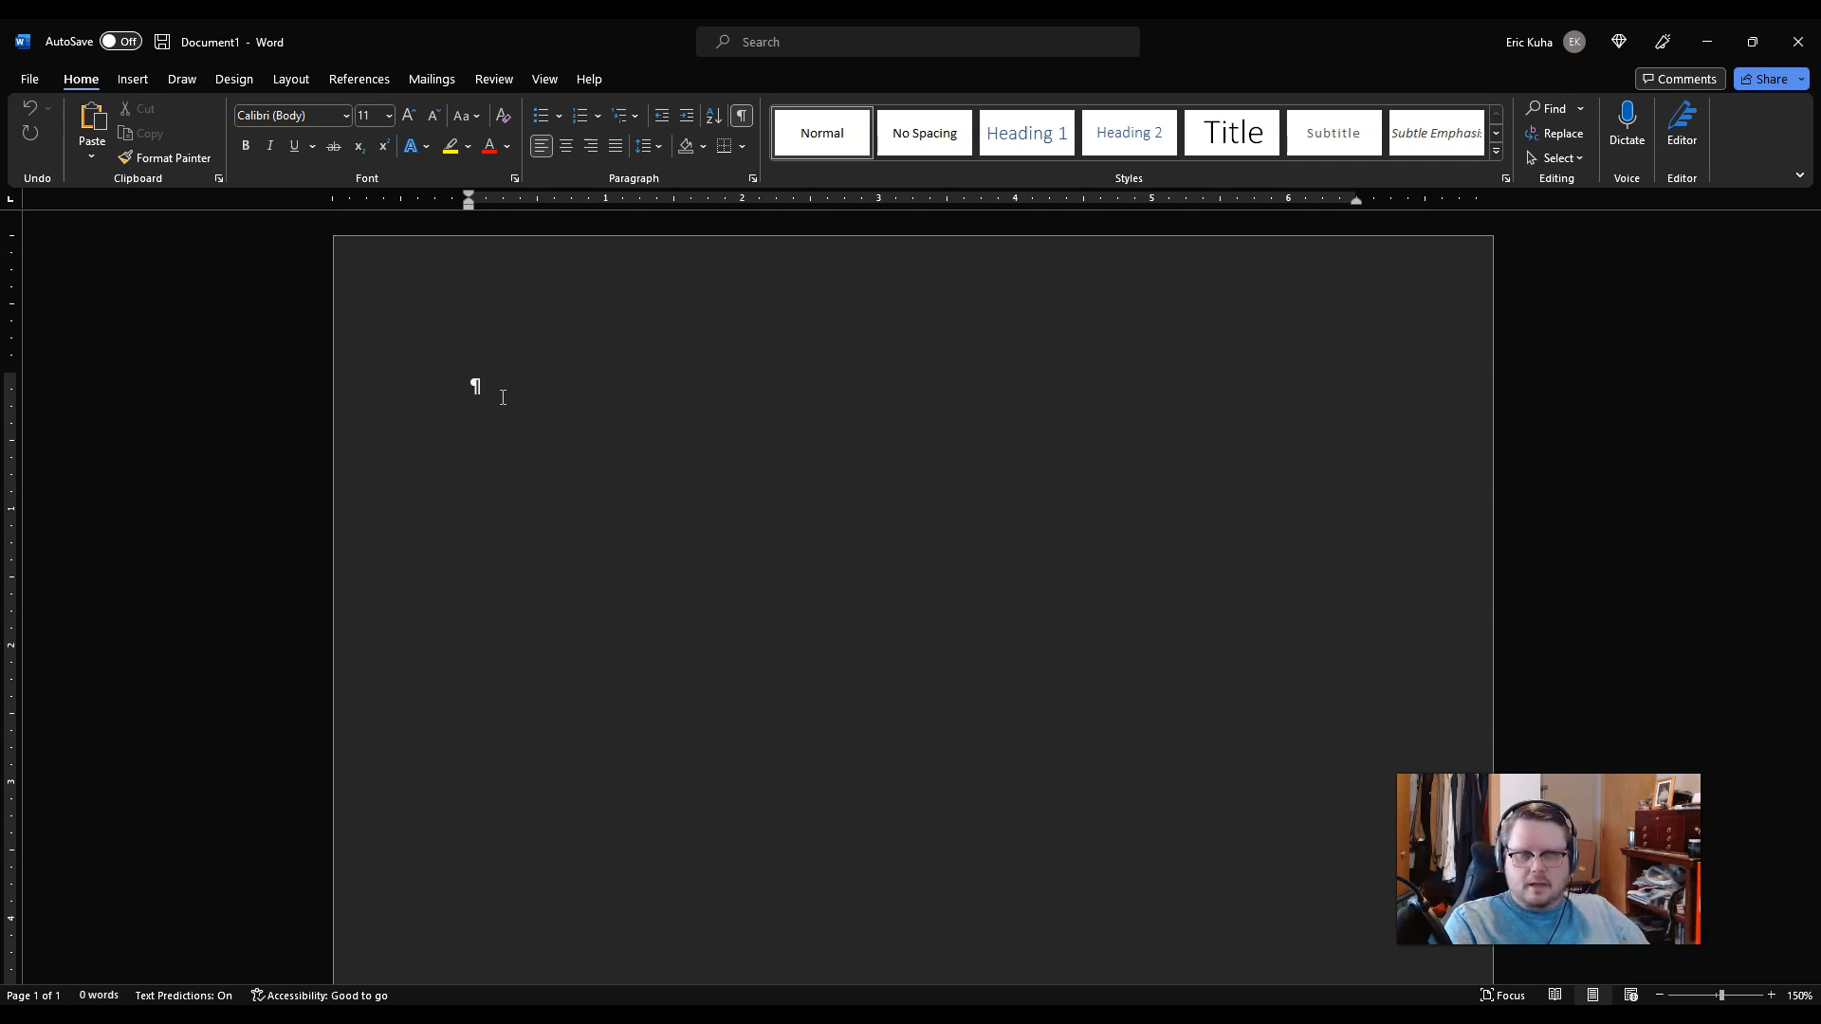
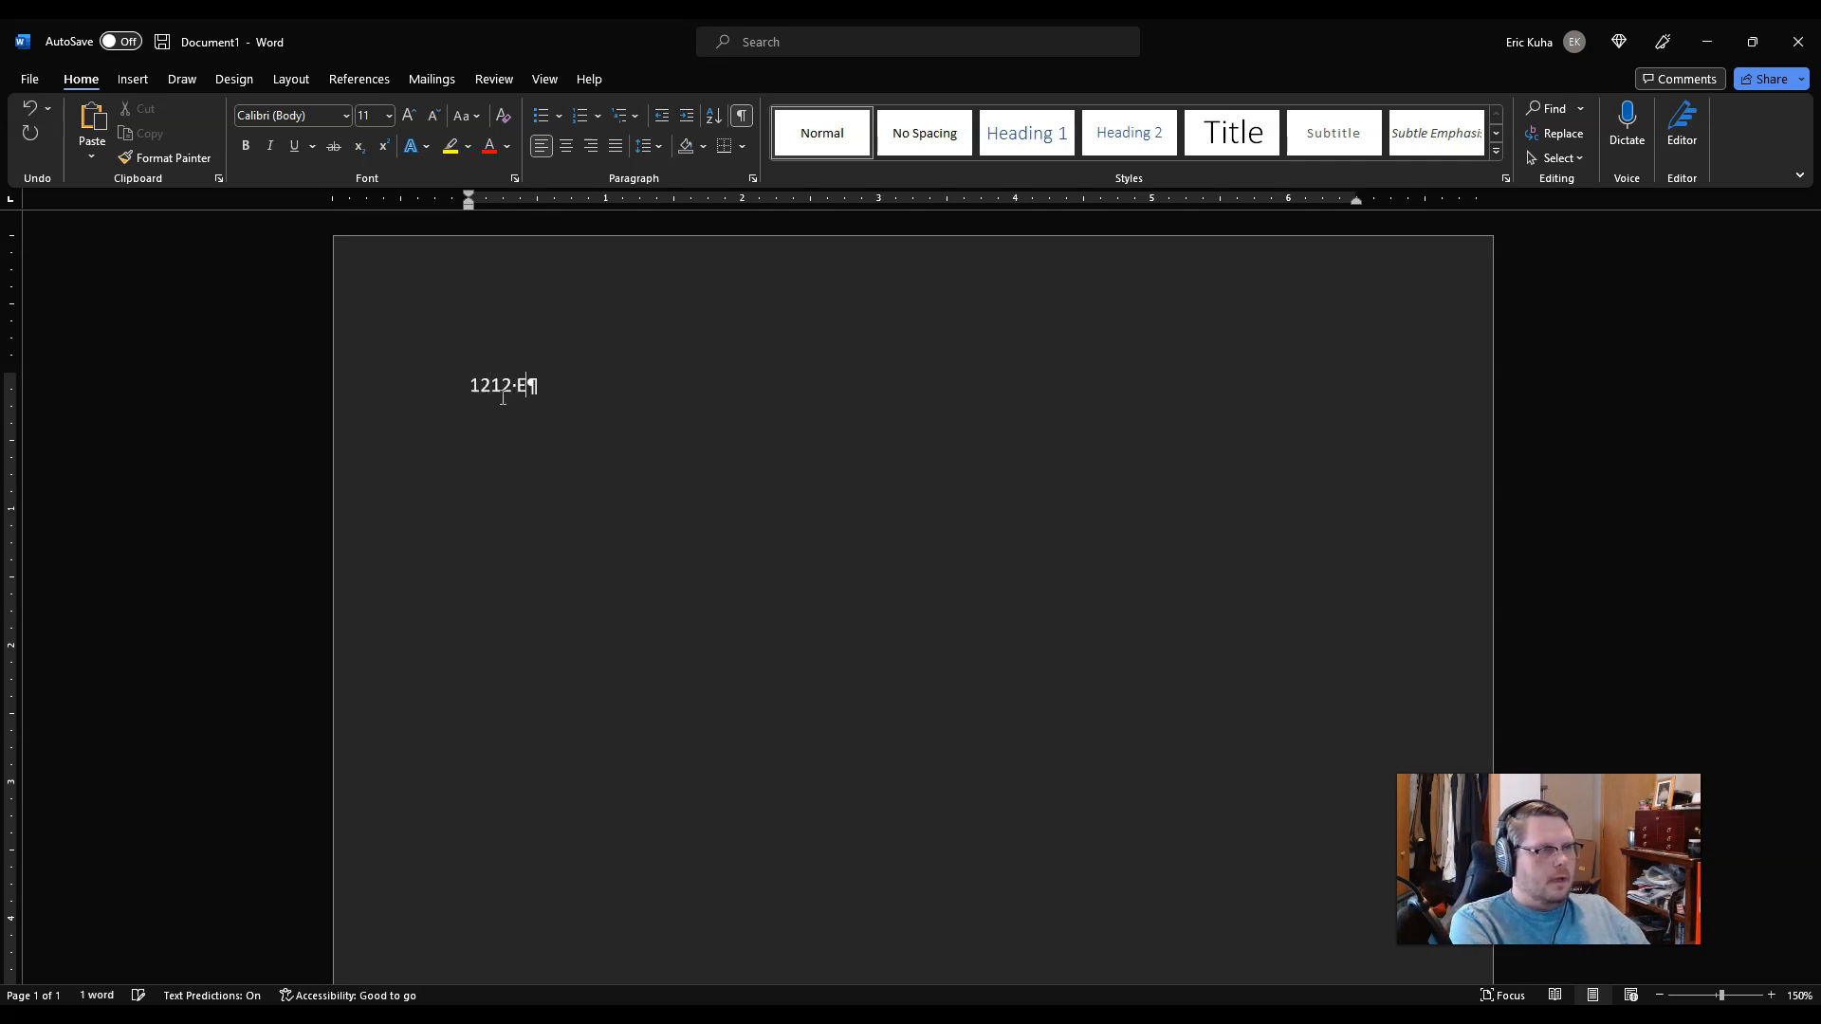
# Step: Type the two return-address lines and the date January 20, 2023
pyautogui.press('Return')
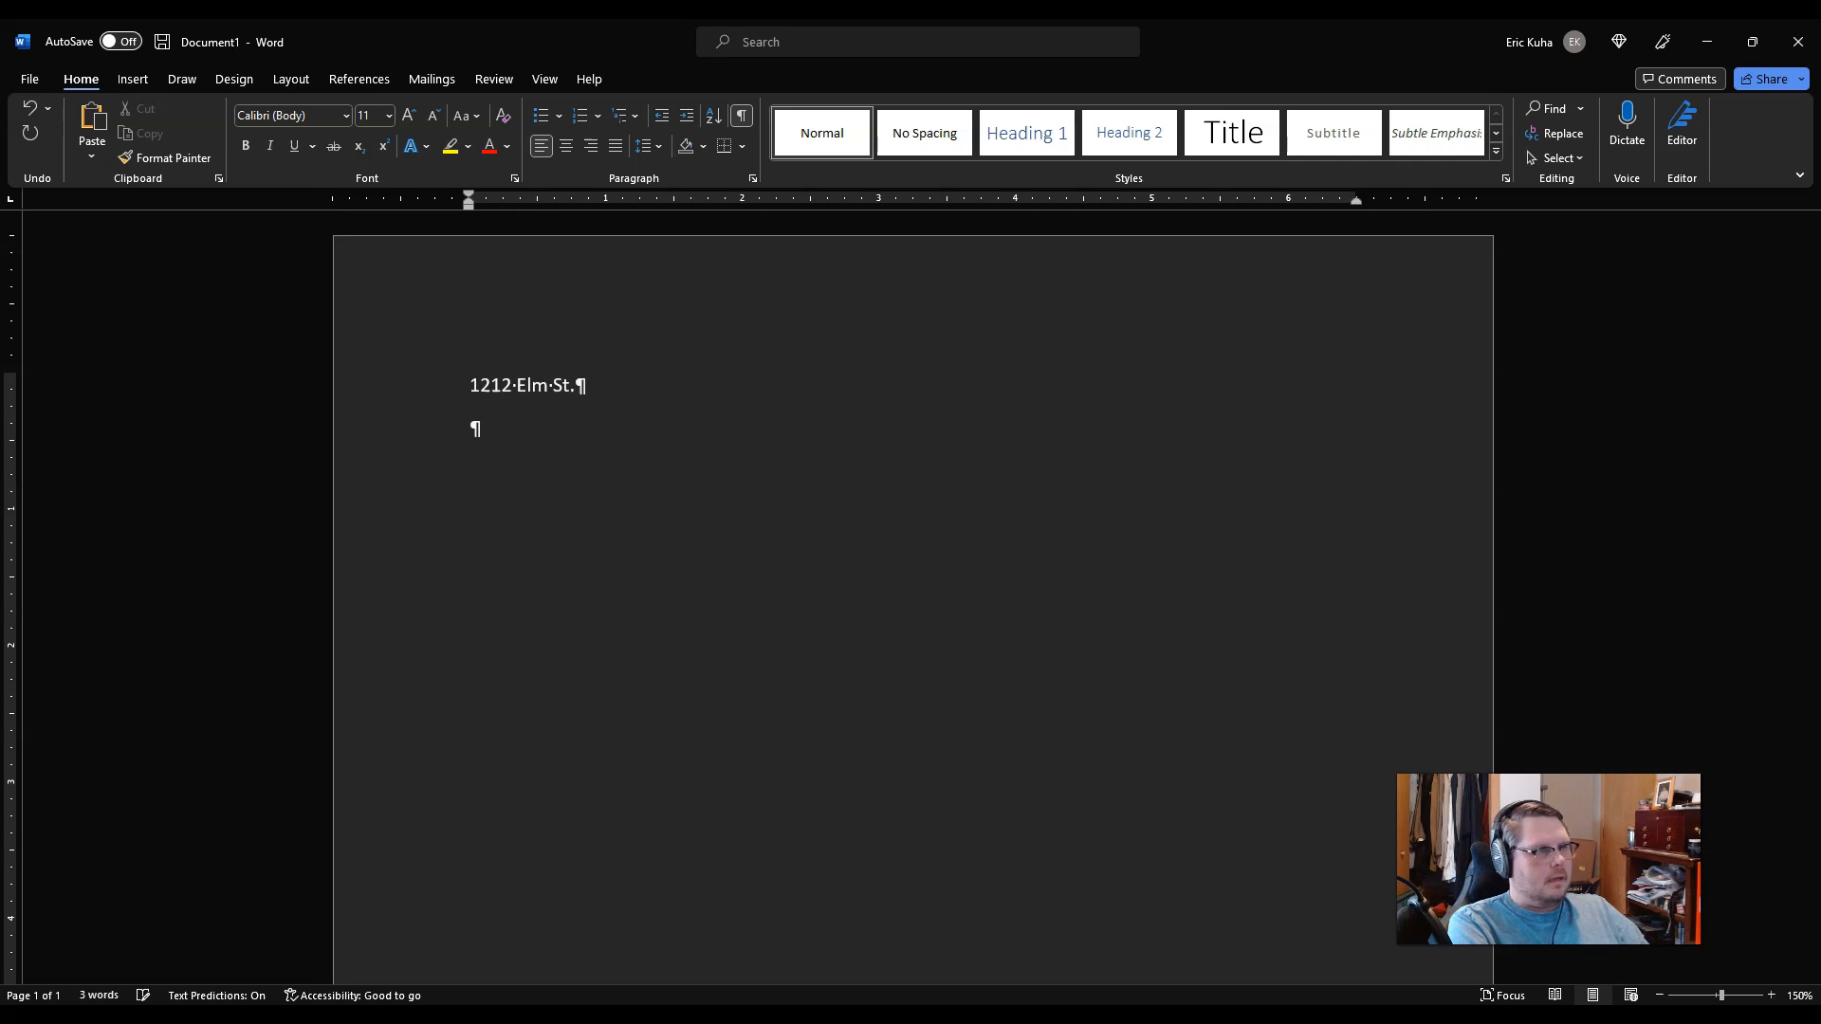
pyautogui.write('Bemidji, MN ')
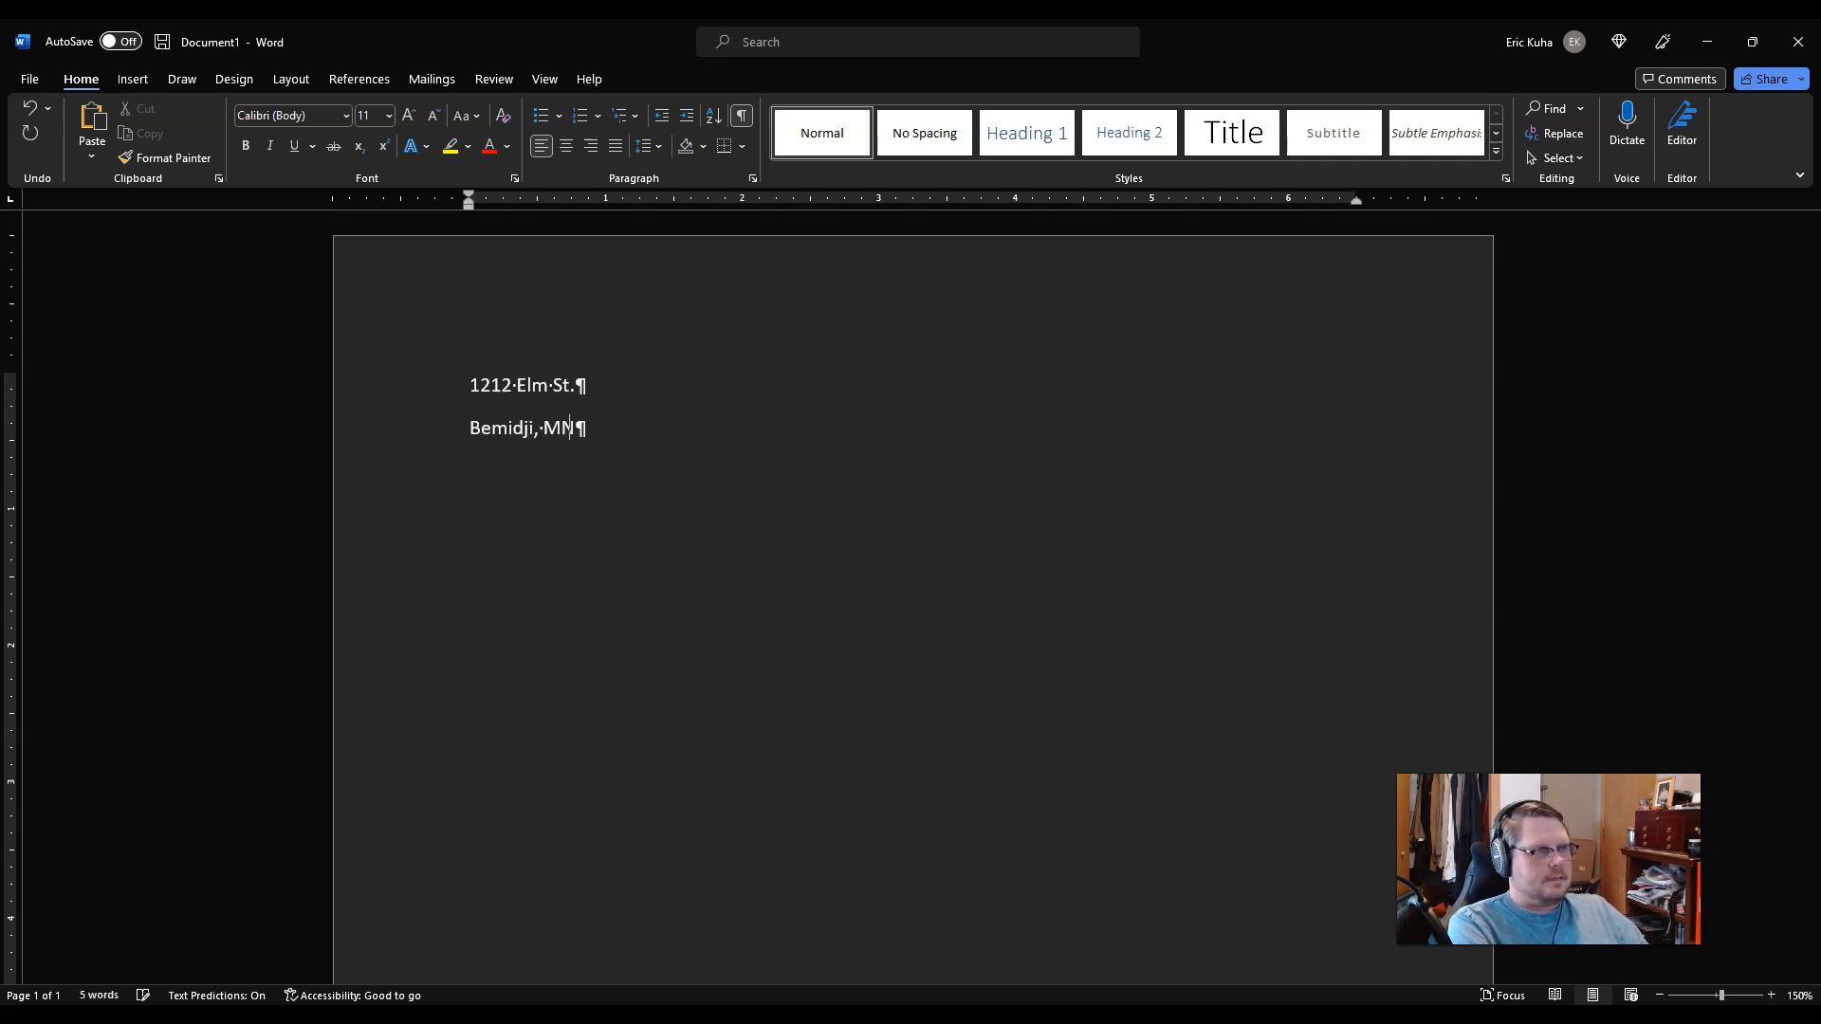
pyautogui.write('56601')
pyautogui.press('Return')
pyautogui.write('Ja')
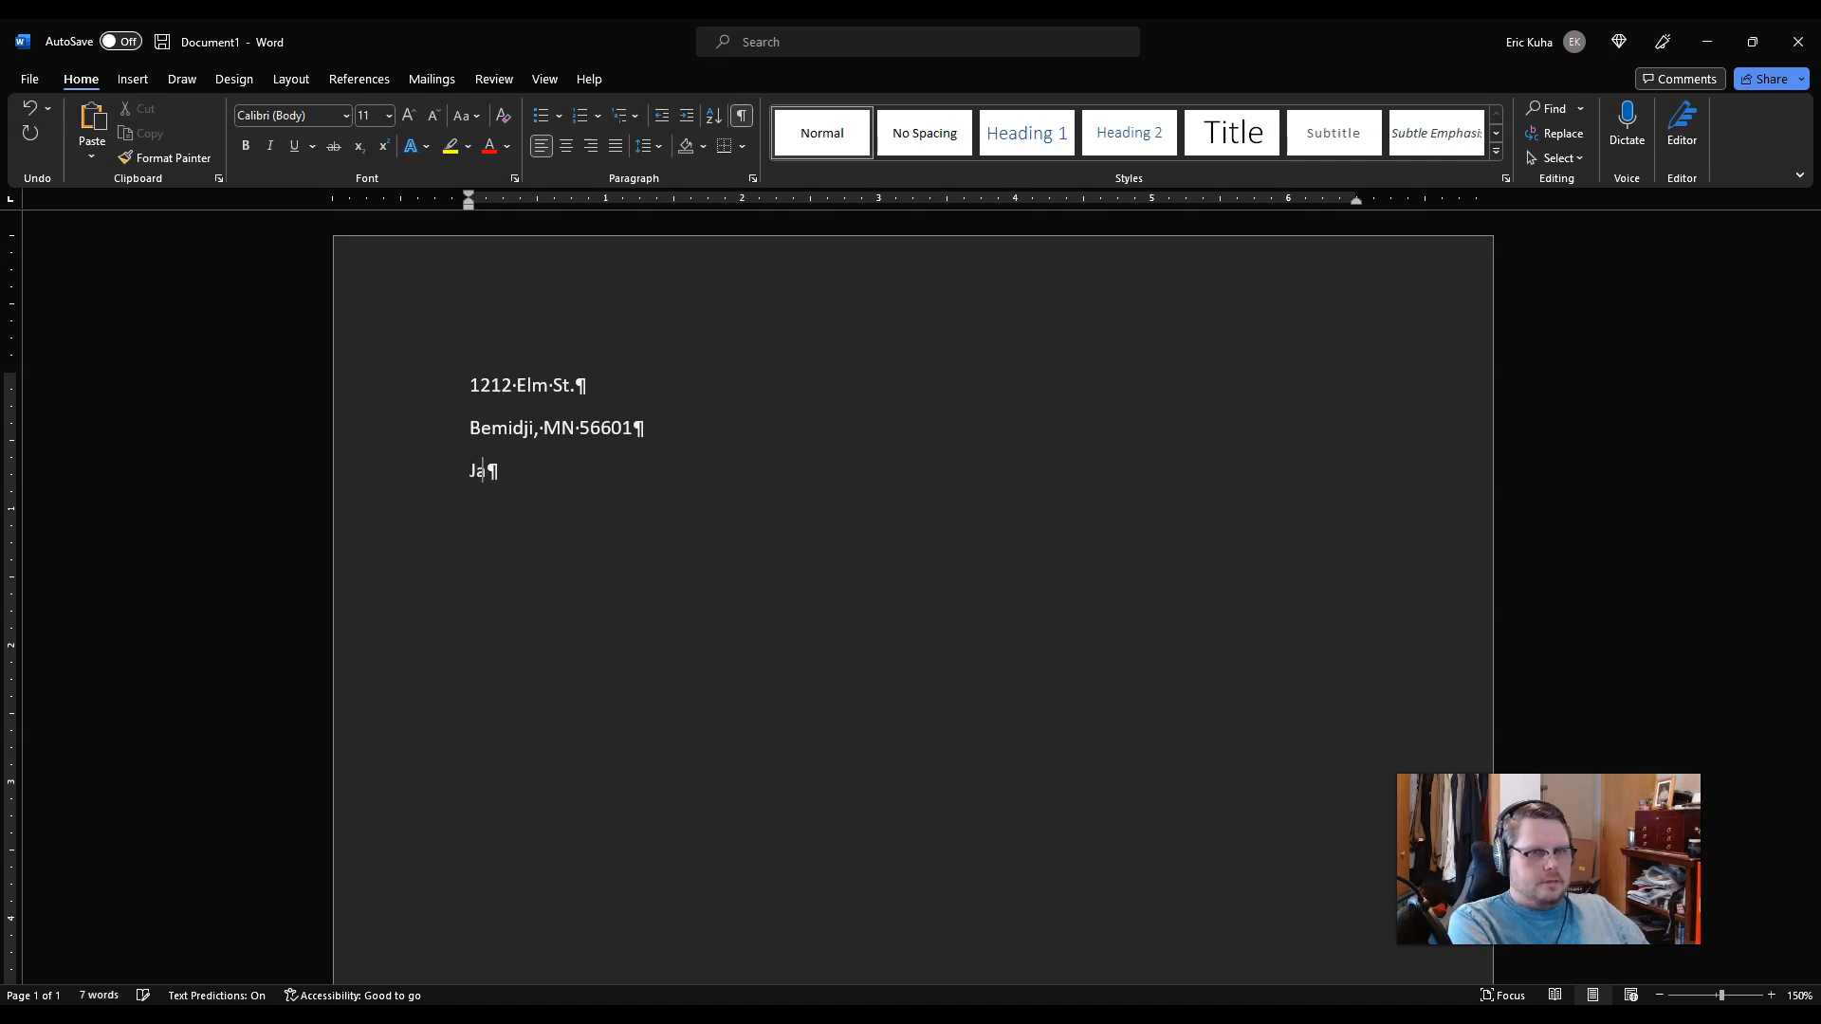
pyautogui.write('nuary 20')
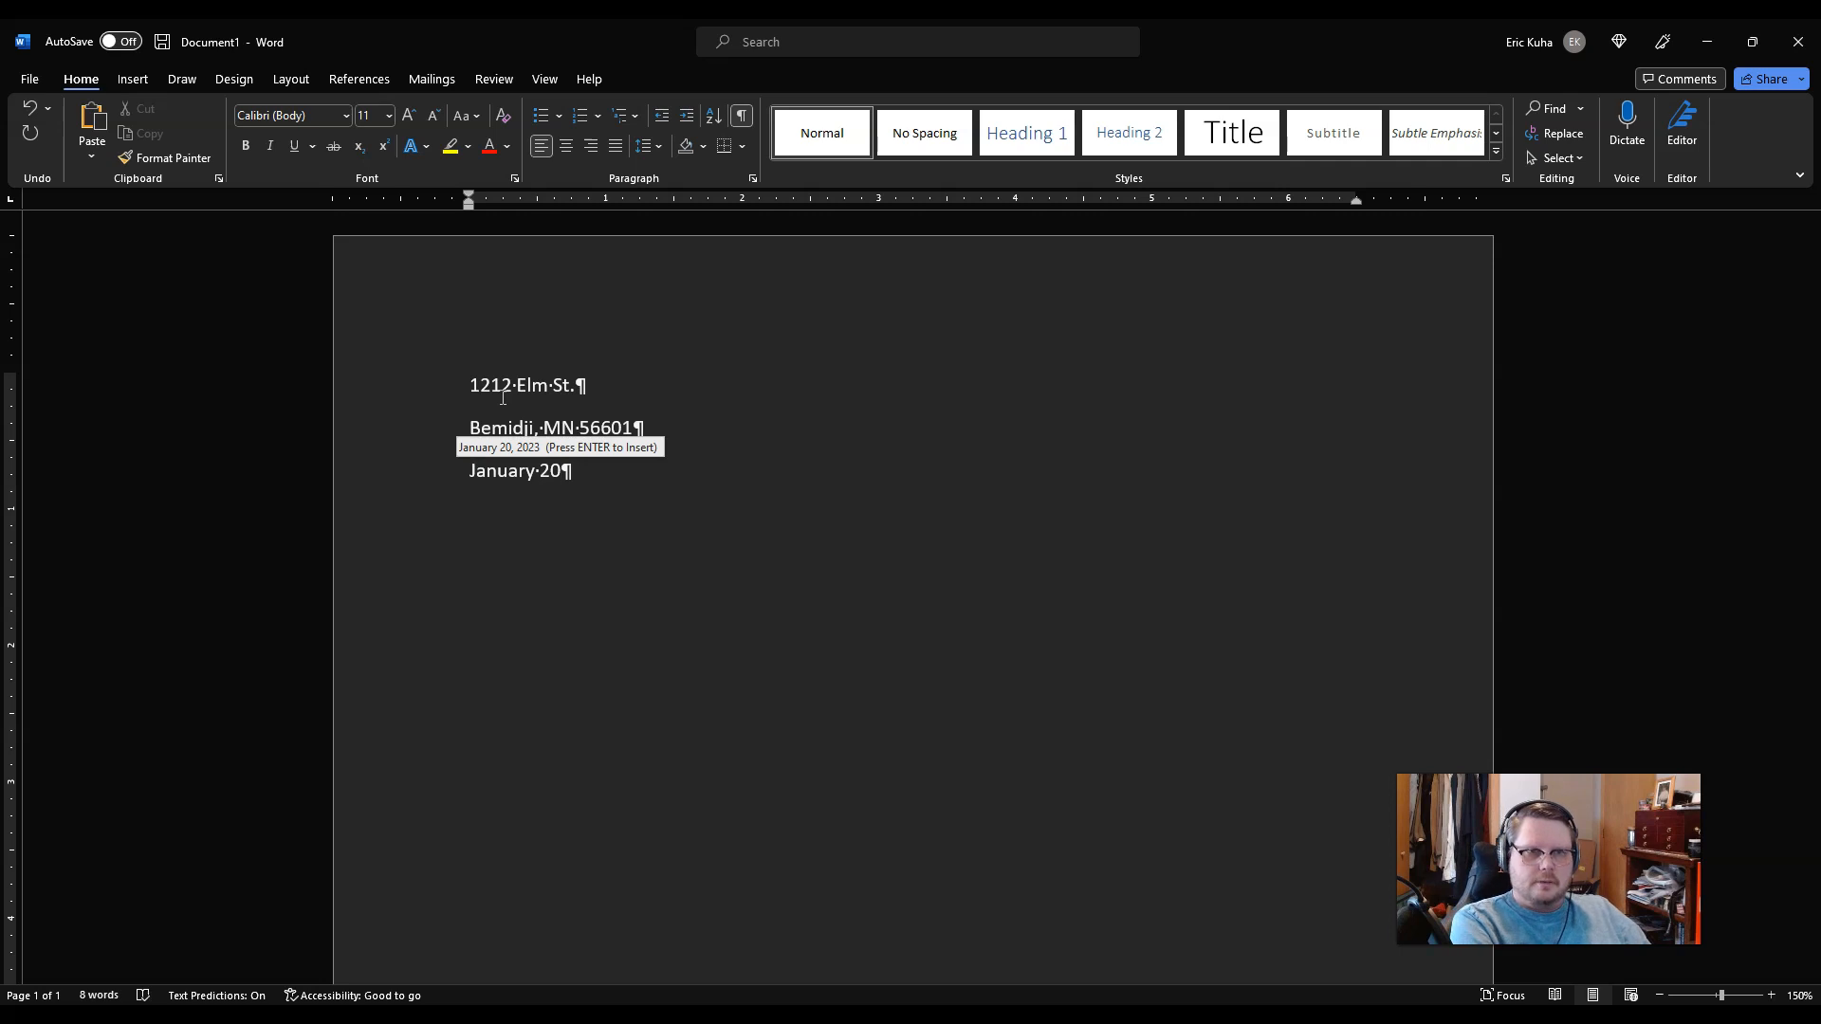
pyautogui.write(', 2023')
pyautogui.press('Return')
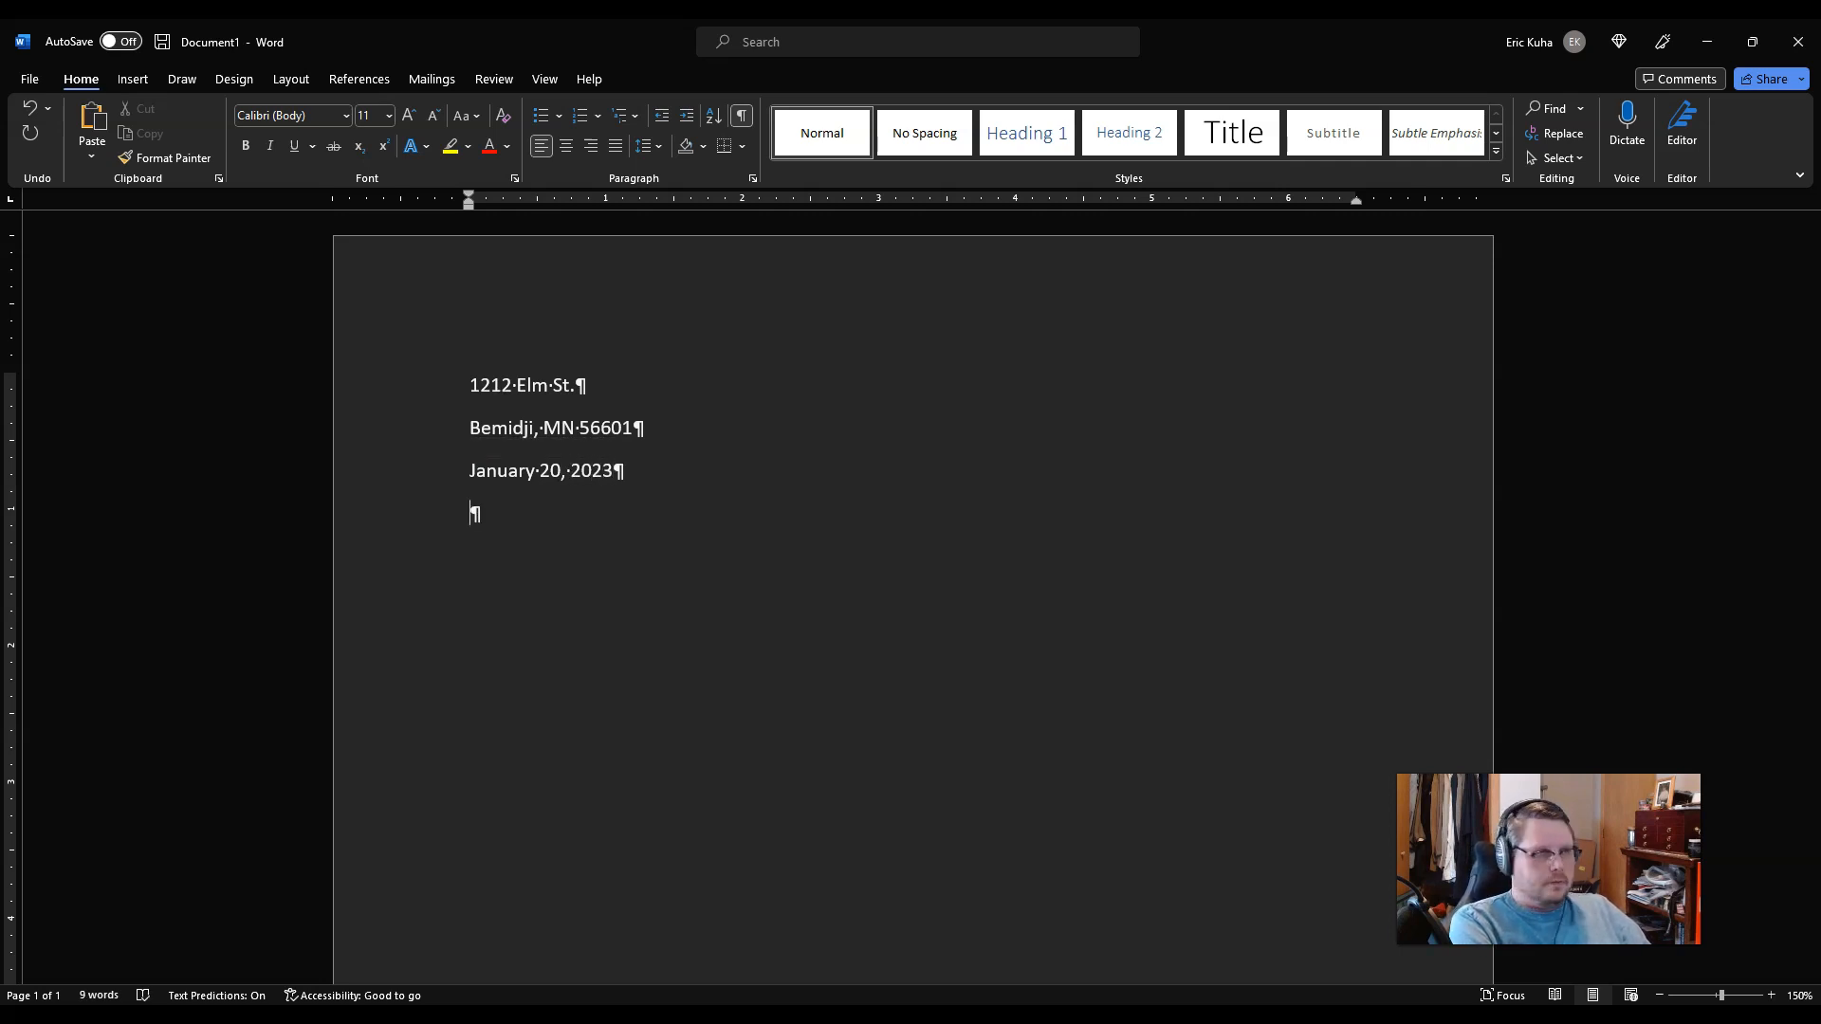
# Step: Add the recipient's name, street and city lines, and the 'Dear Dr. …,' salutation
pyautogui.write('Jasp')
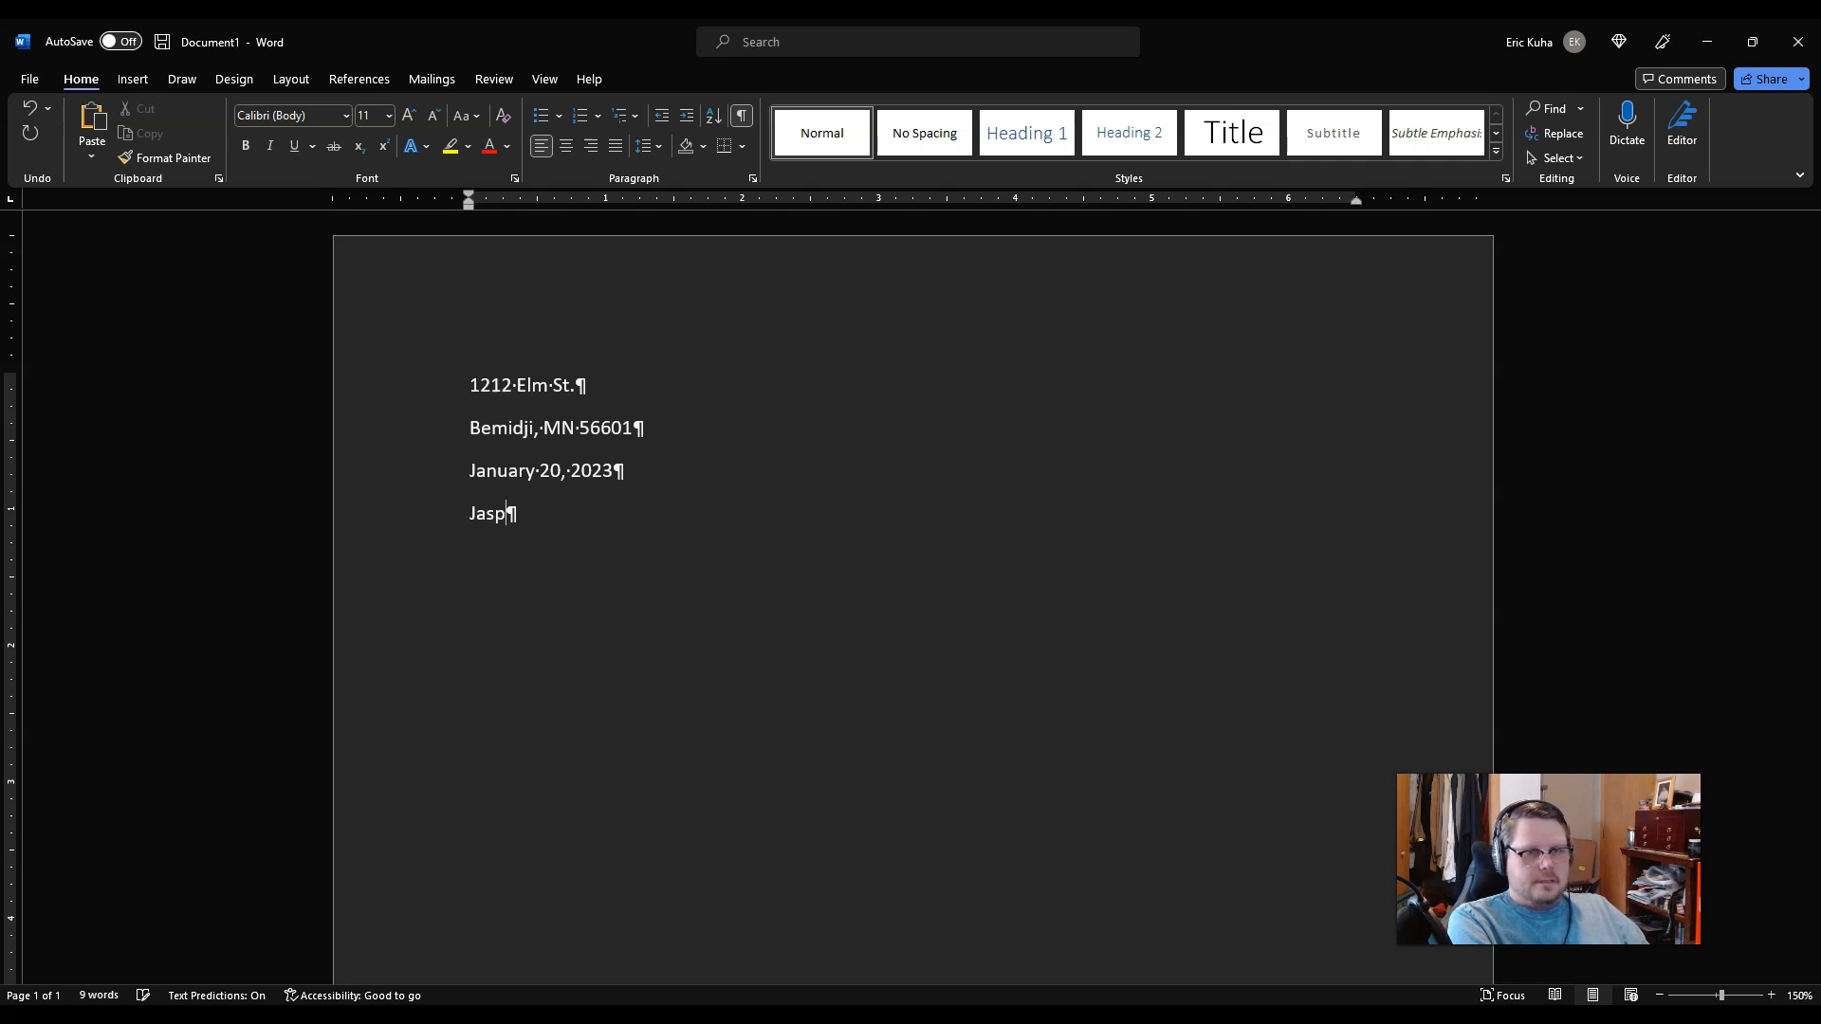
pyautogui.write('er Gemstone')
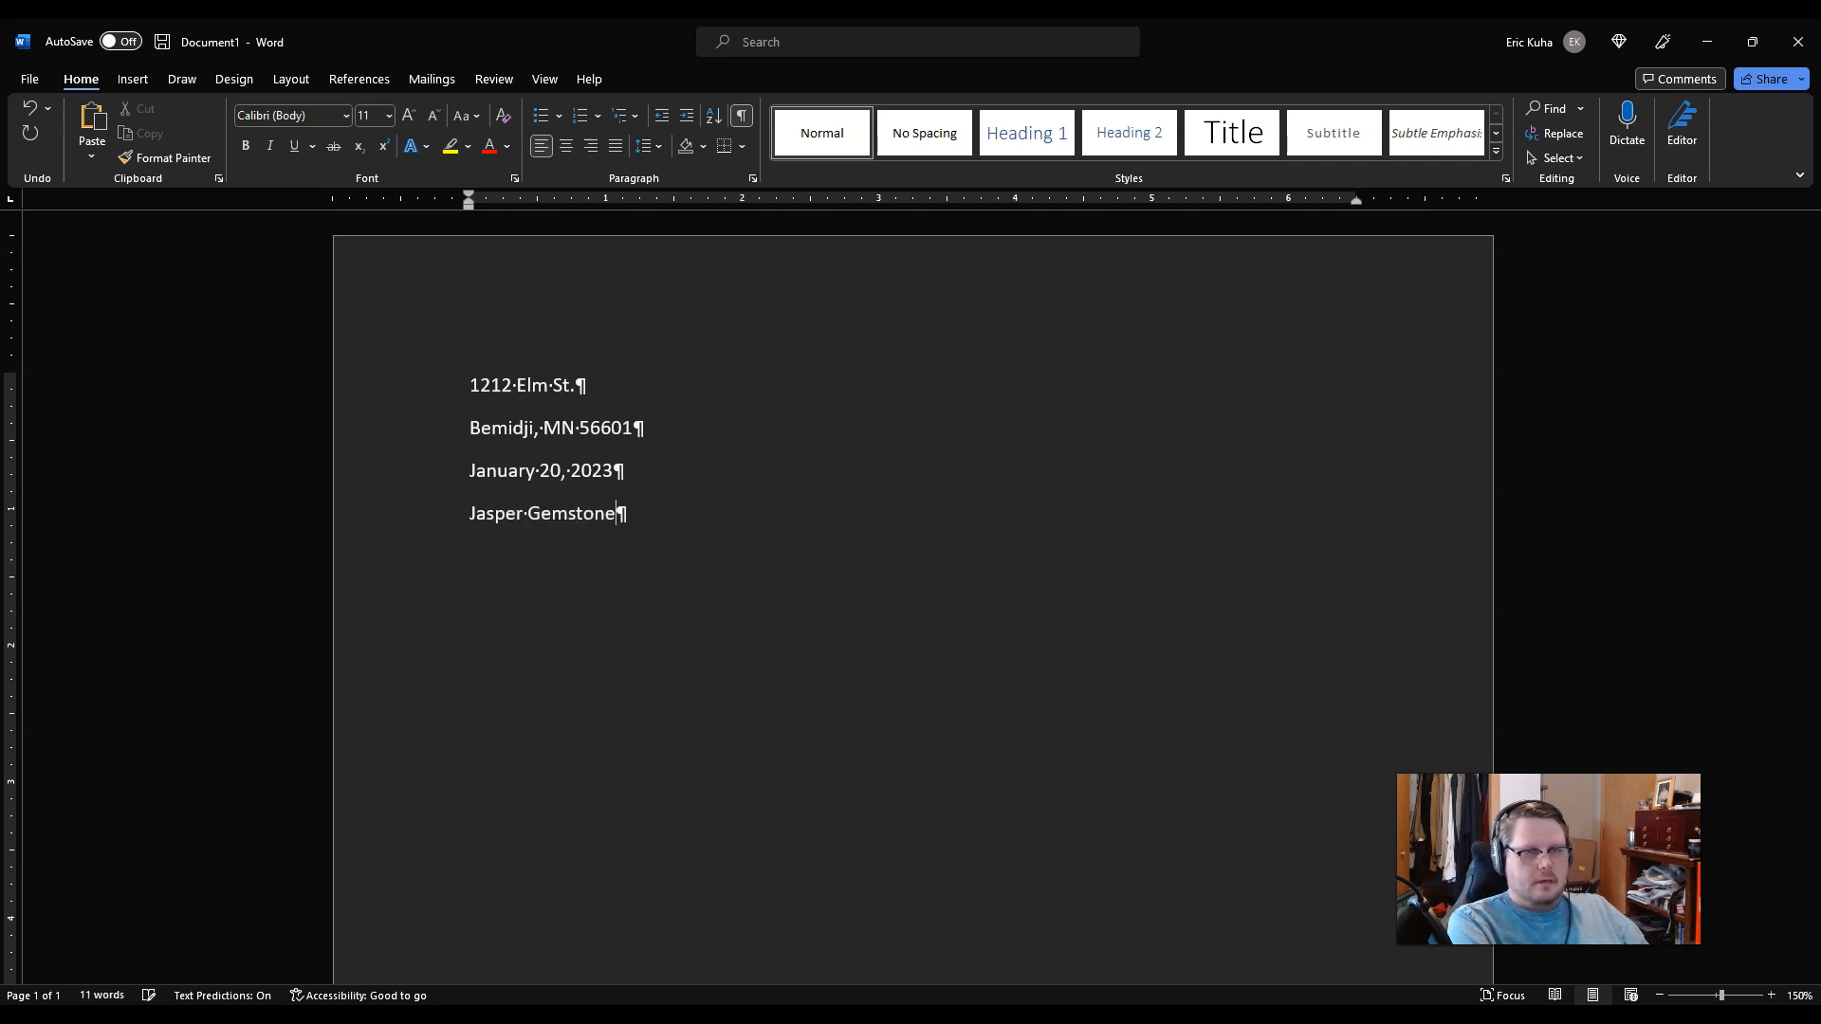
pyautogui.press('Return')
pyautogui.write('31')
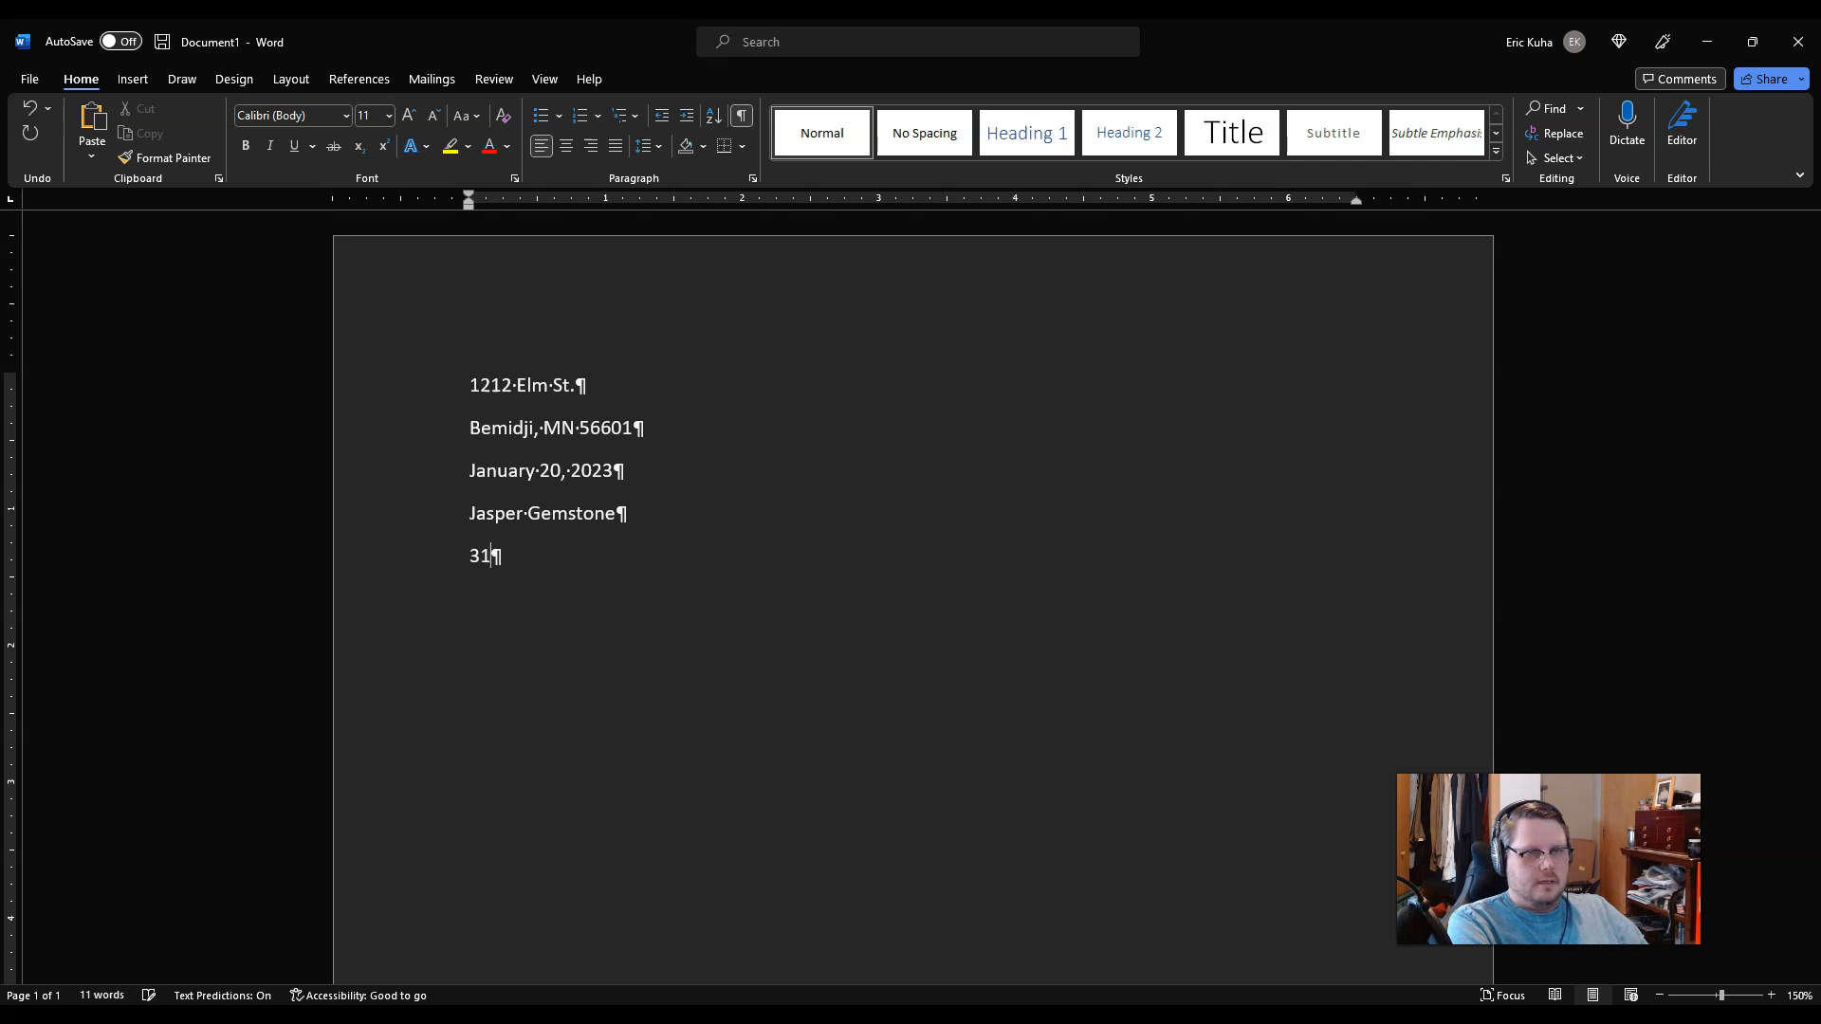
pyautogui.write('0 Pills')
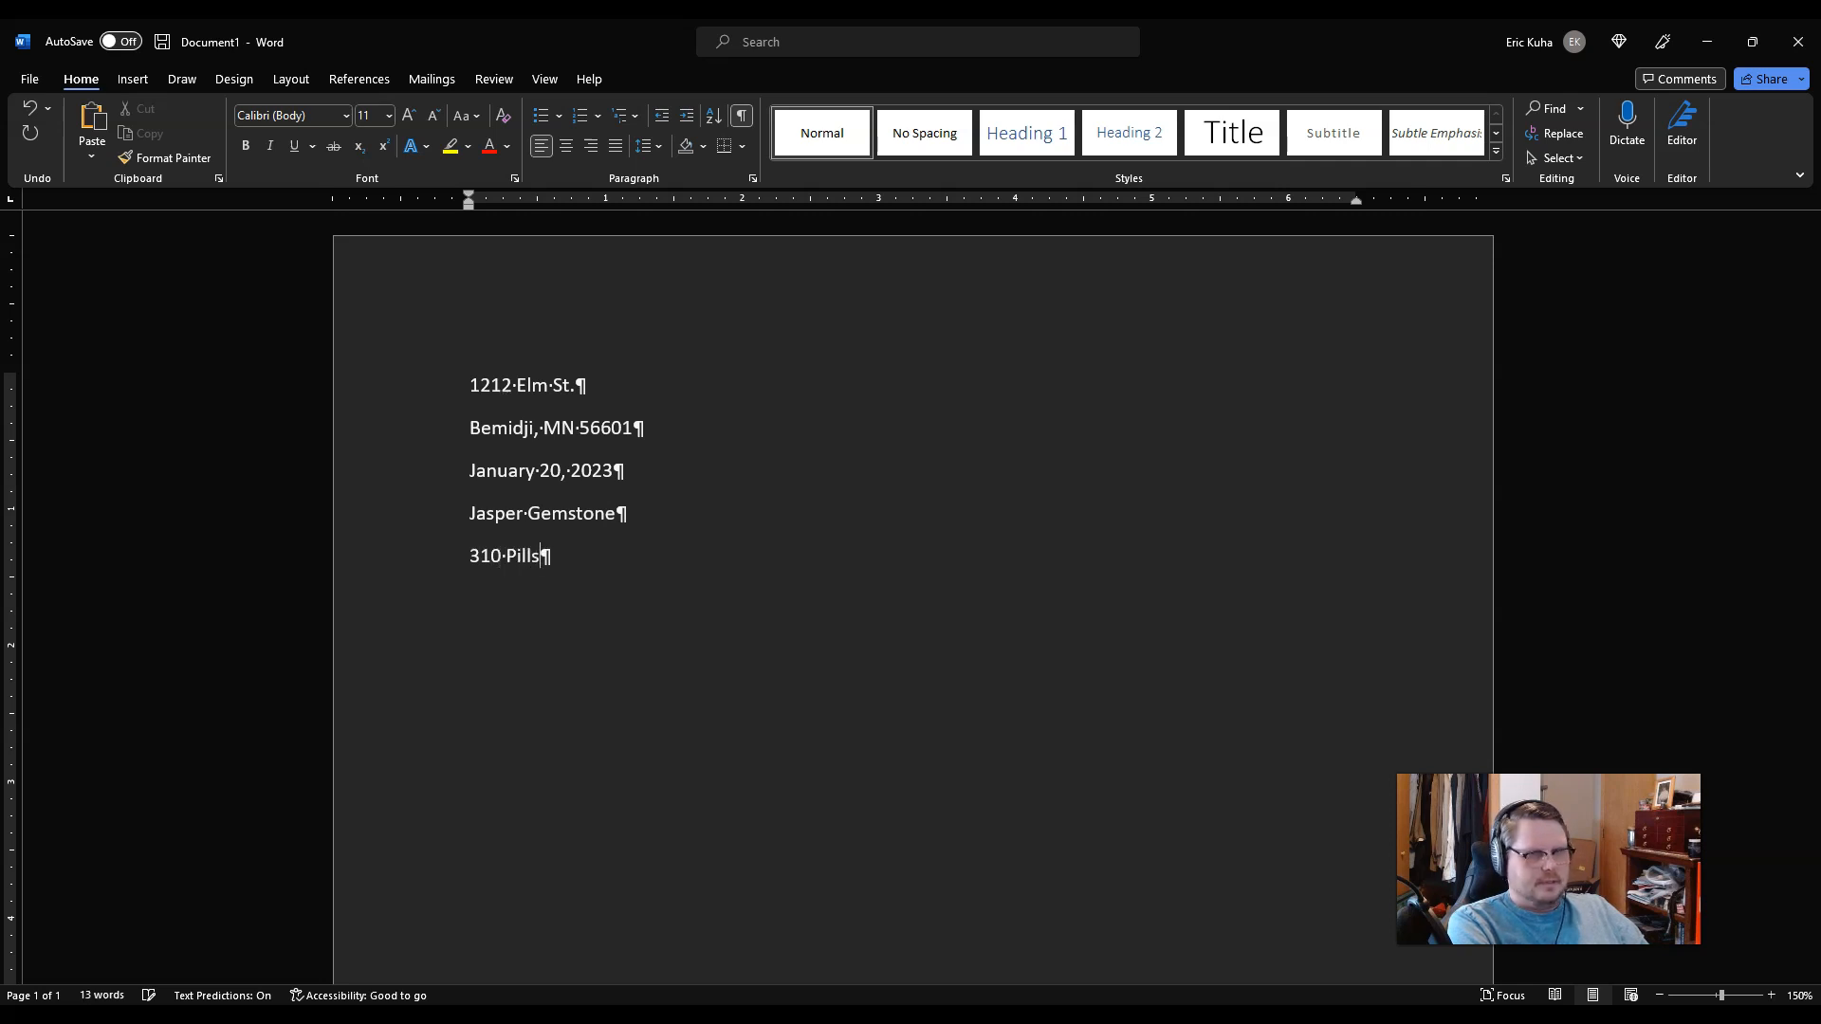
pyautogui.write('bury Drive SE')
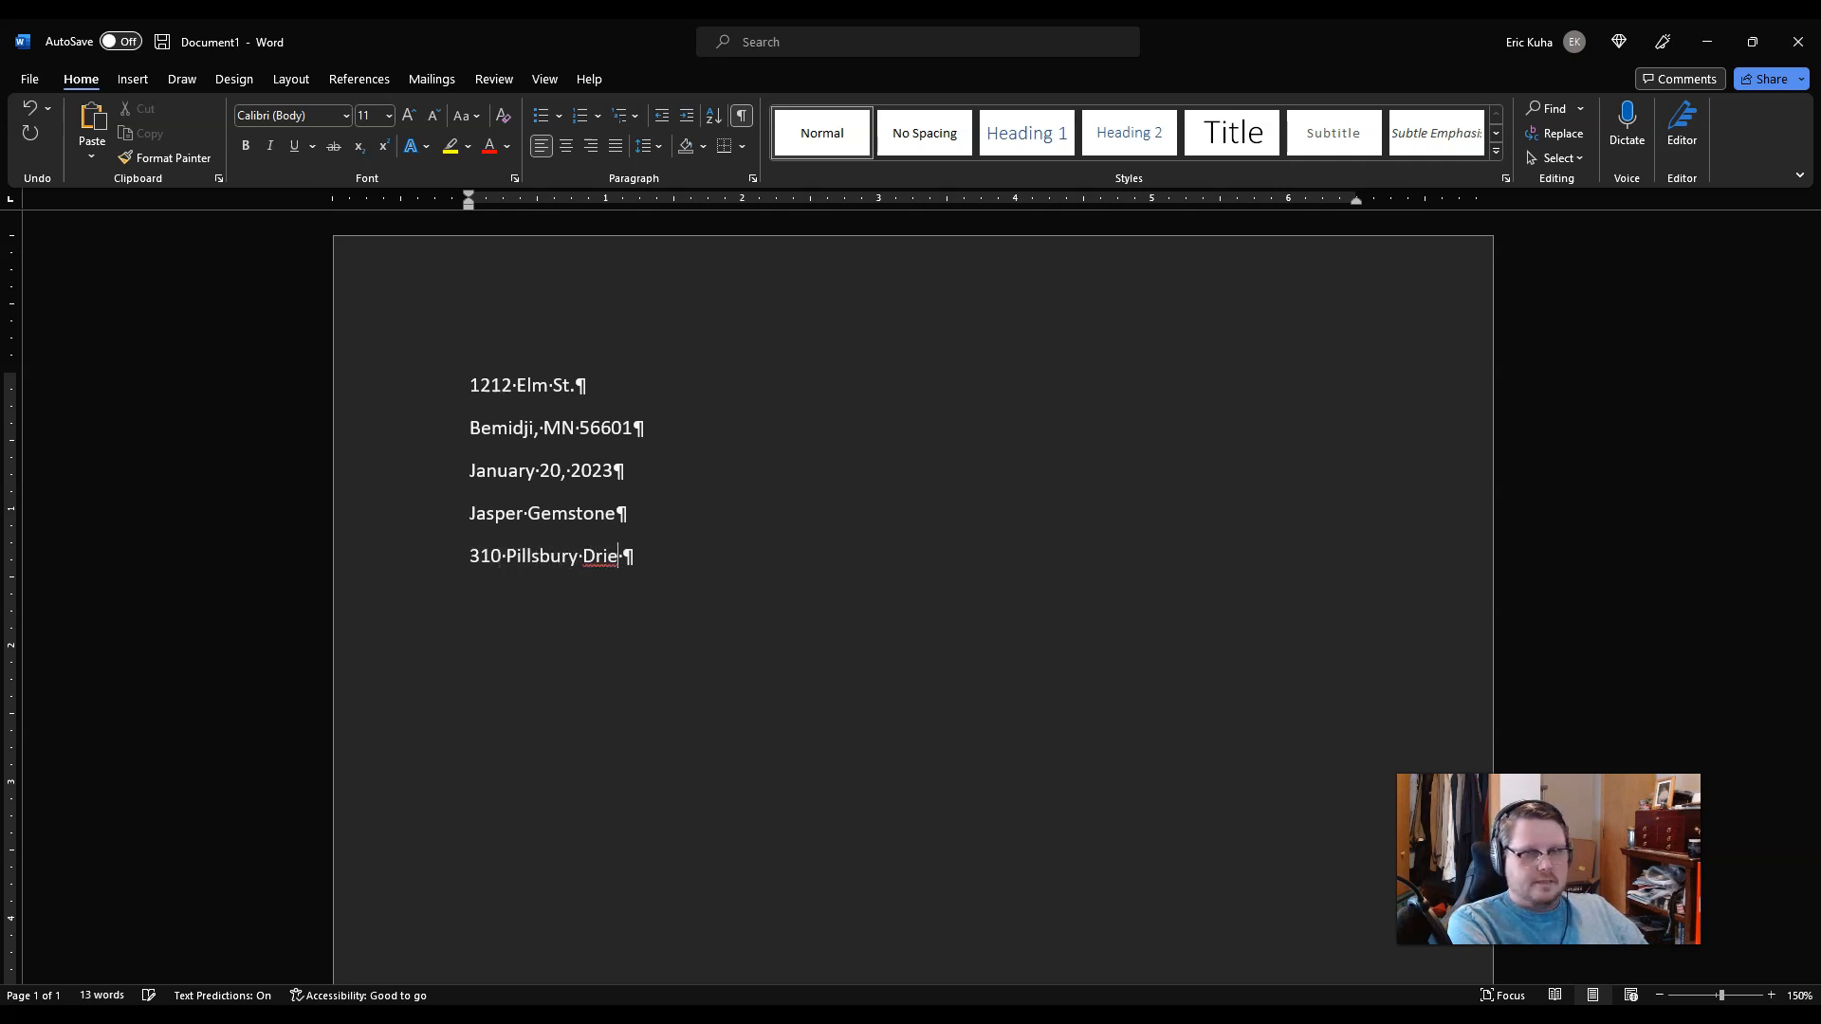
pyautogui.press('Return')
pyautogui.write('Minn')
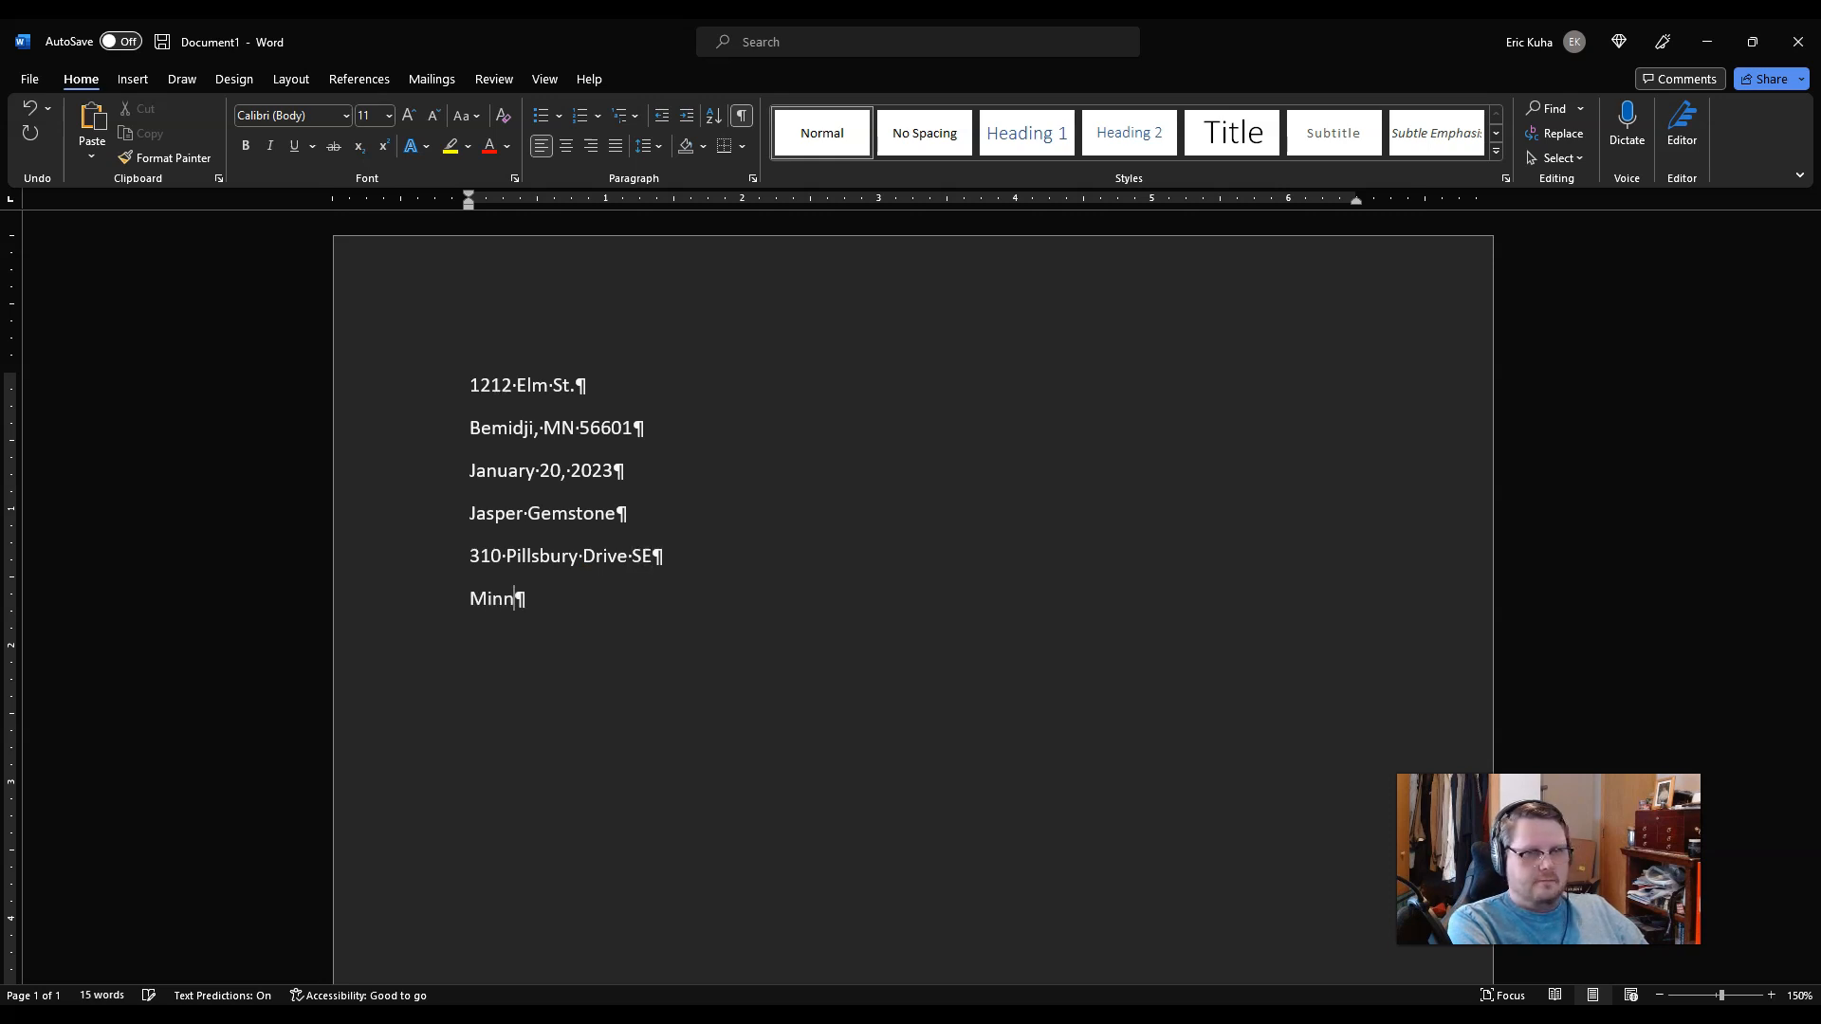
pyautogui.write('eapolis')
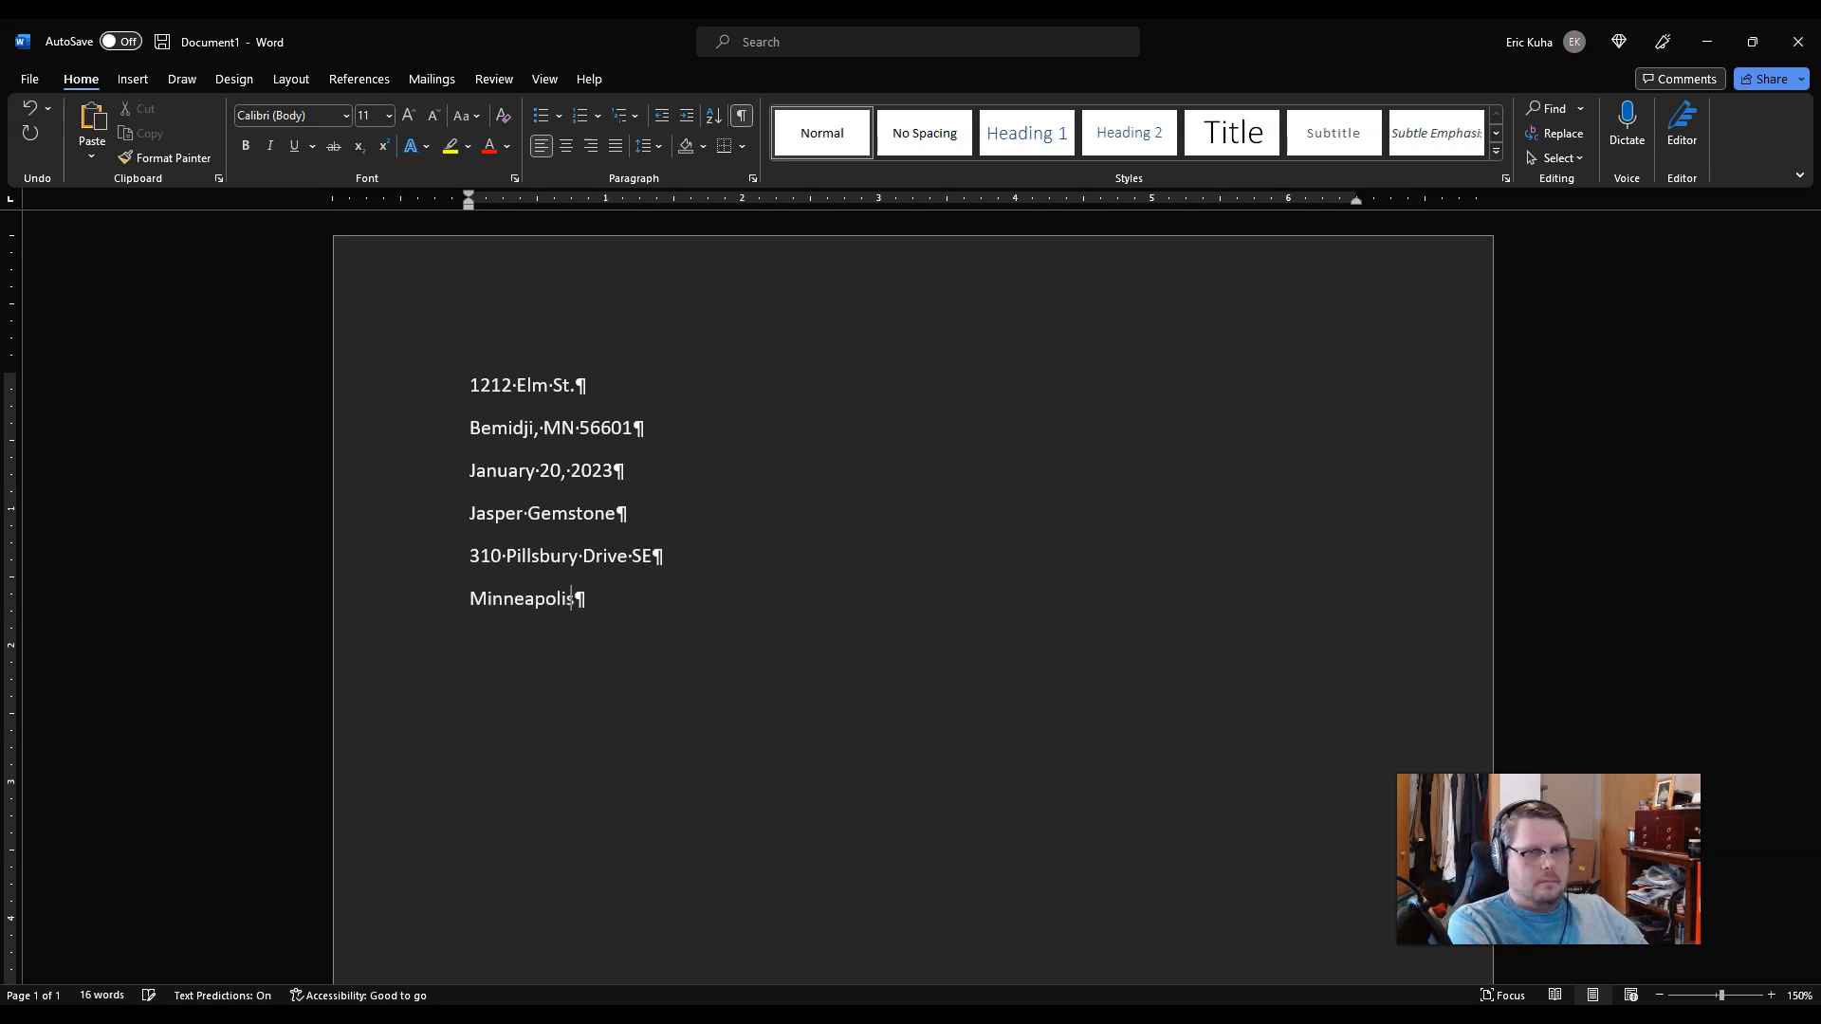
pyautogui.press('BackSpace')
pyautogui.write(', M')
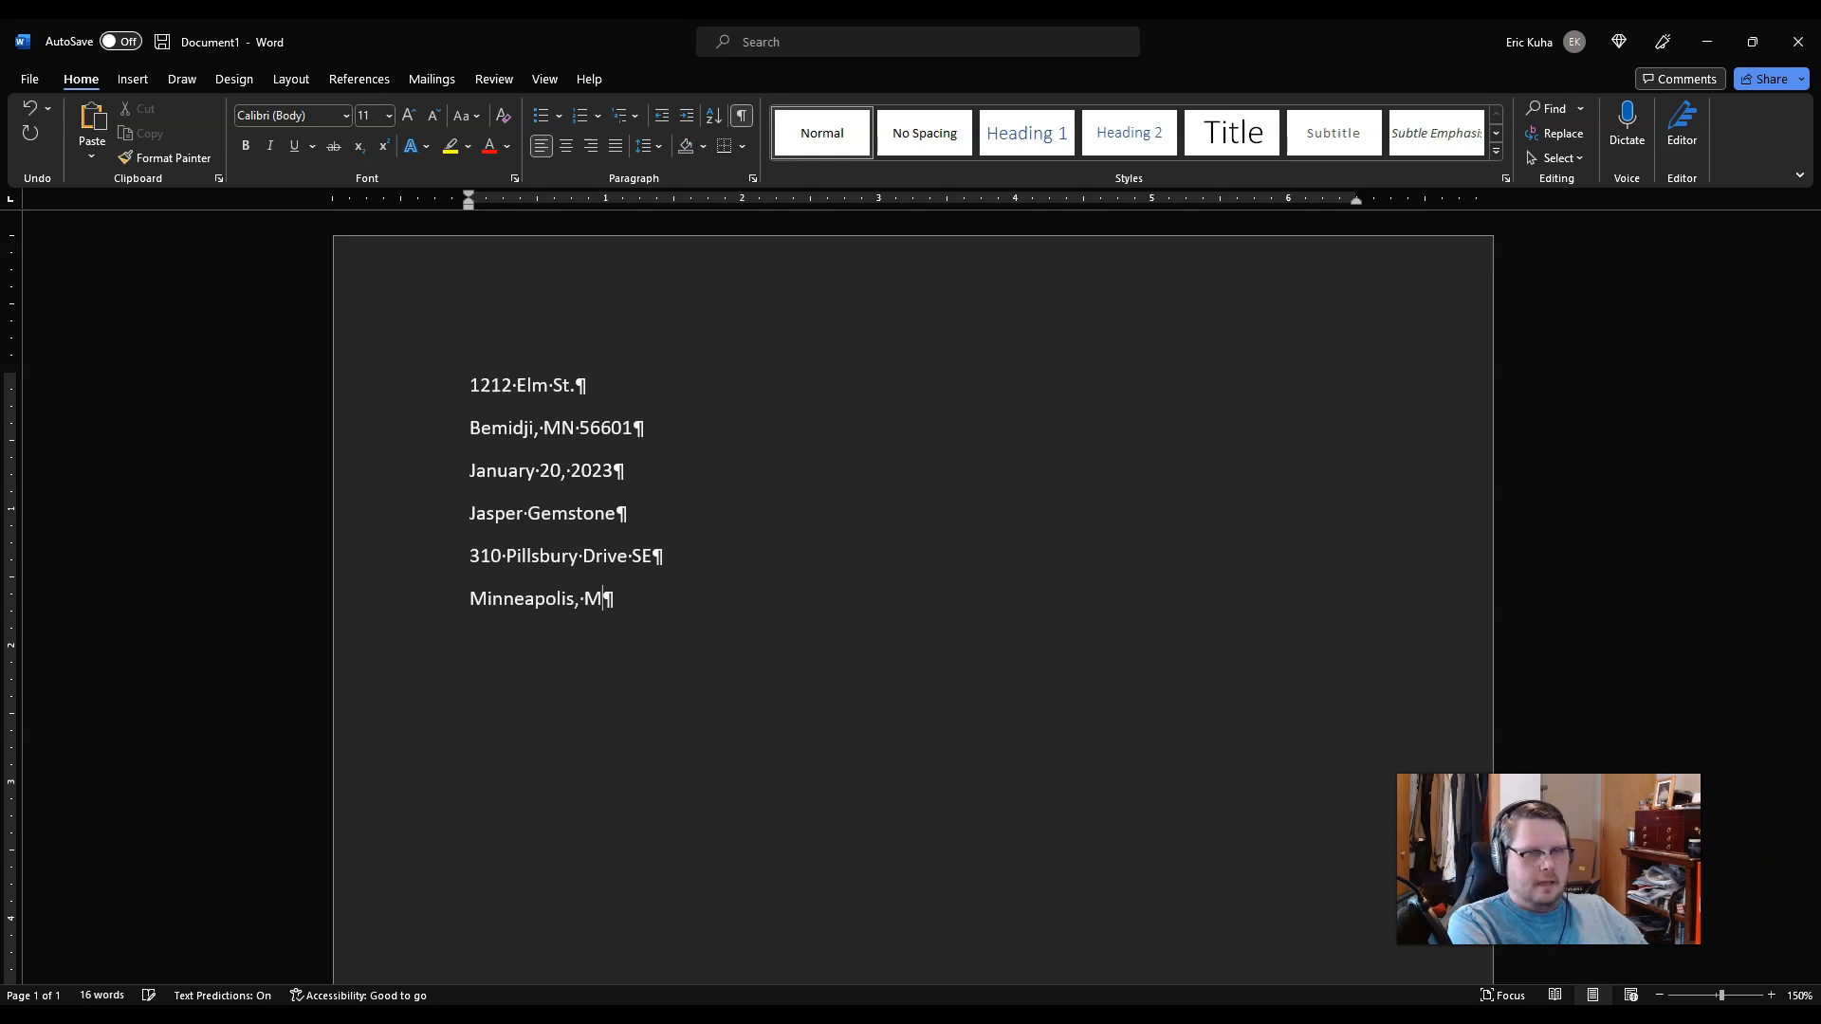
pyautogui.write('N 55455')
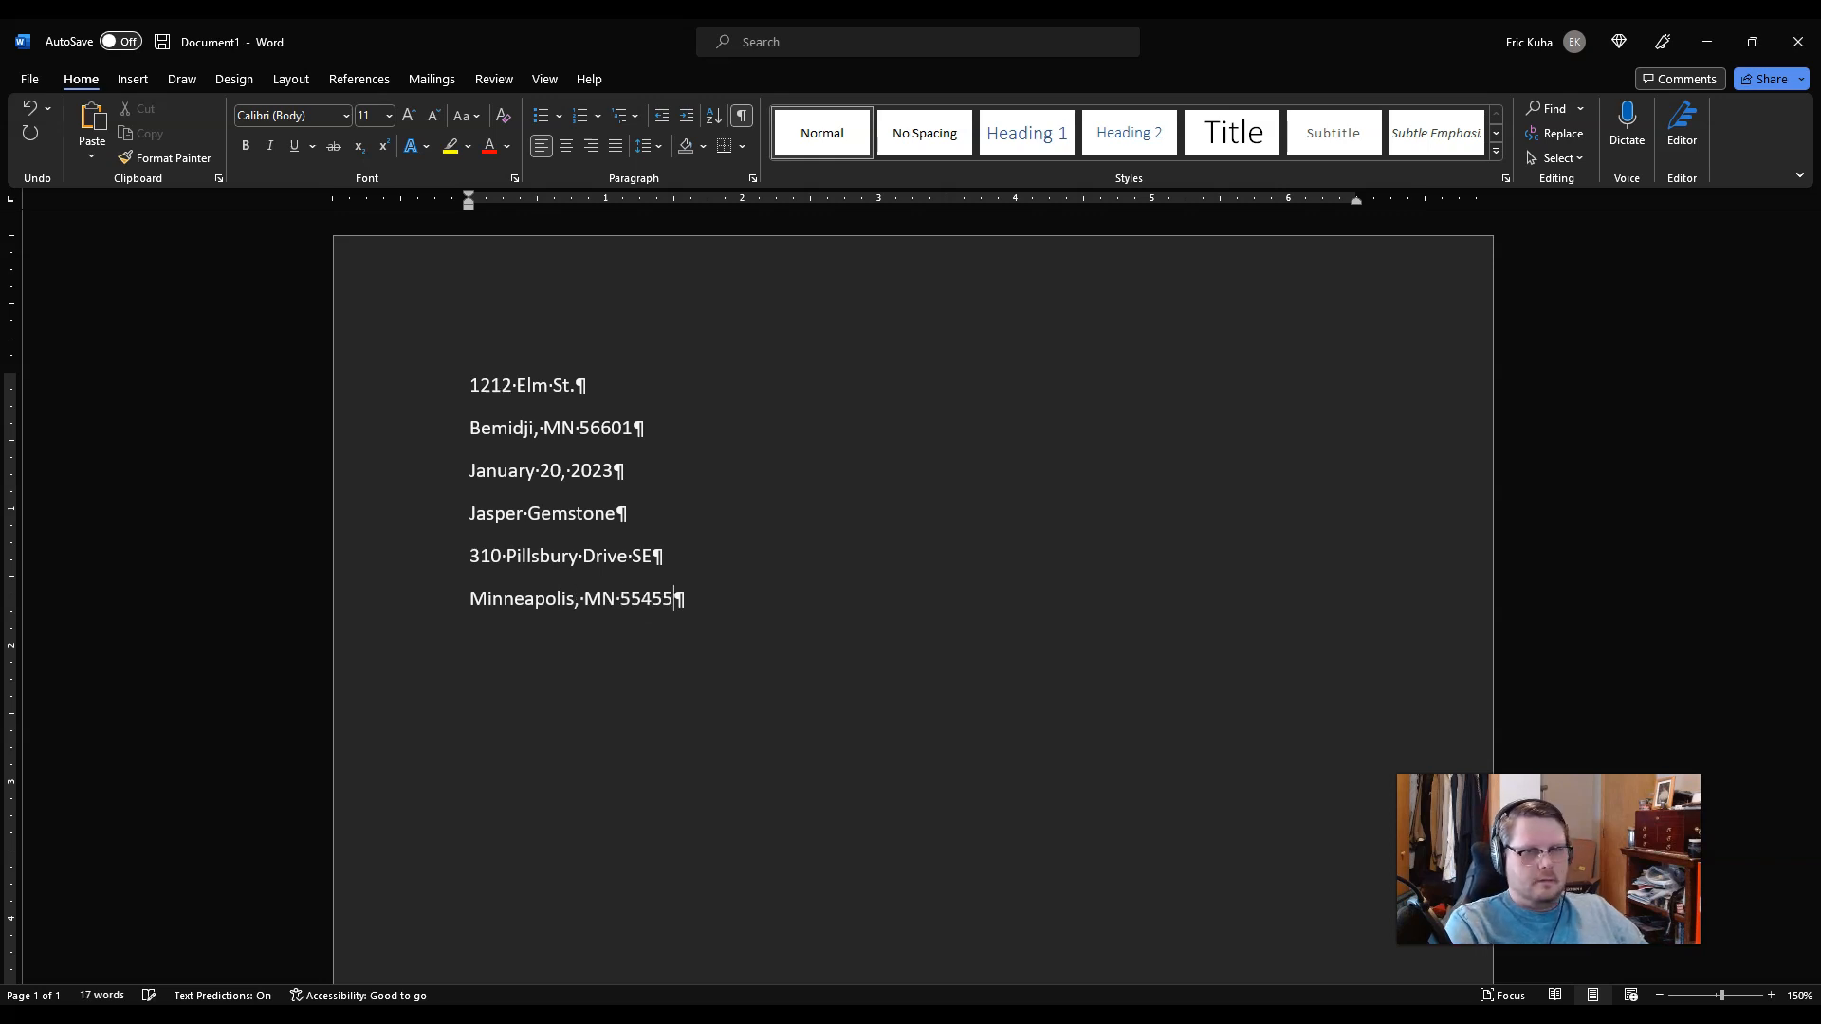
pyautogui.press('Return')
pyautogui.write('Dear')
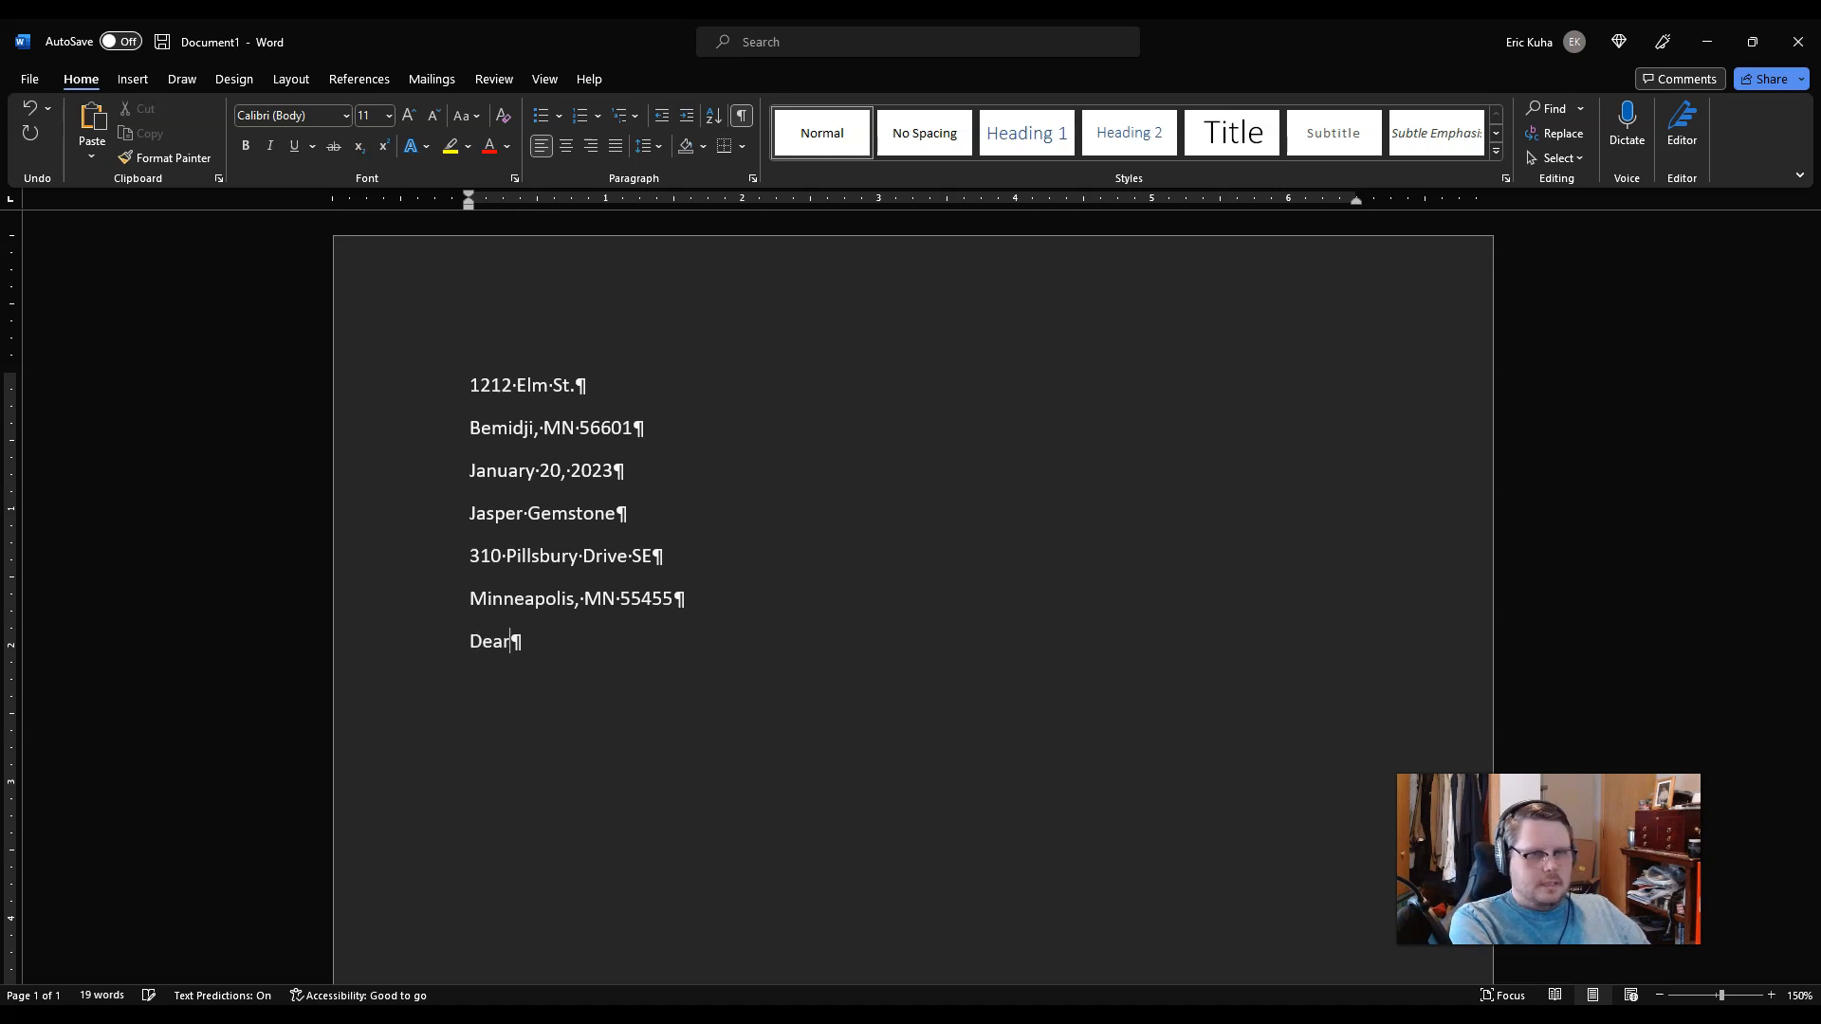
pyautogui.write(' Dr. Gems')
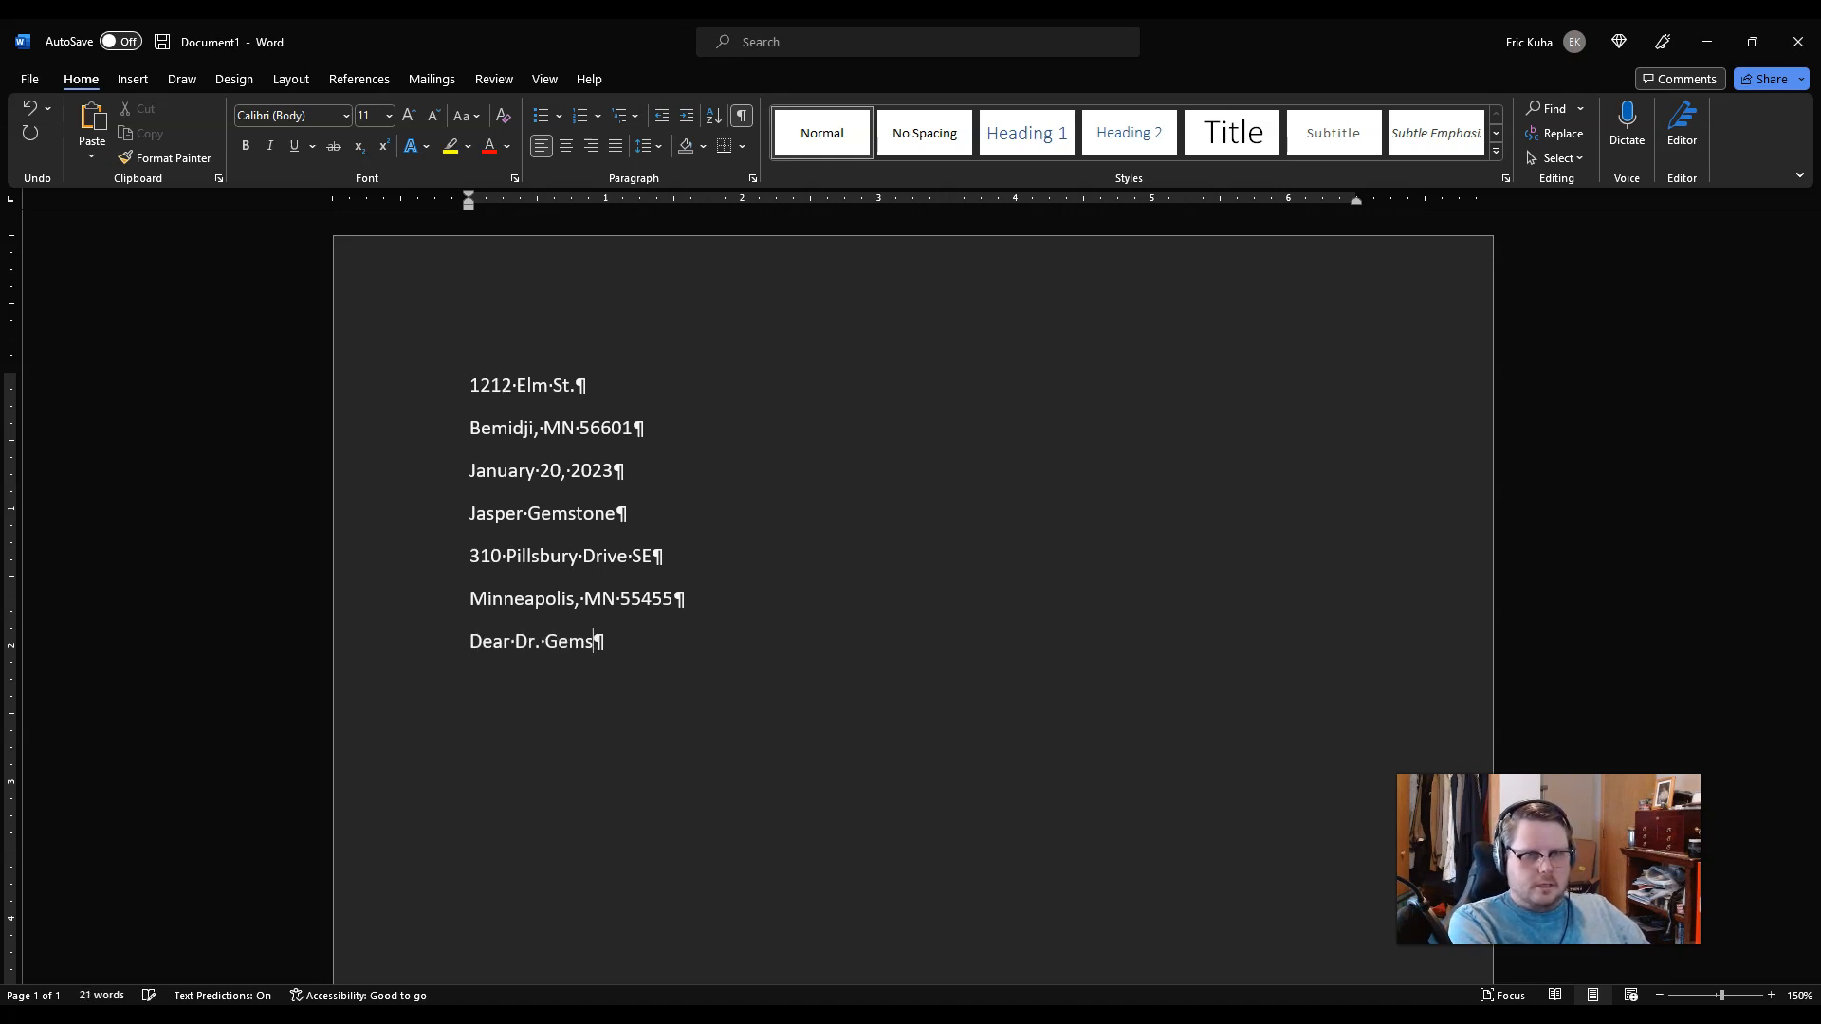
pyautogui.write('tone,')
pyautogui.press('Return')
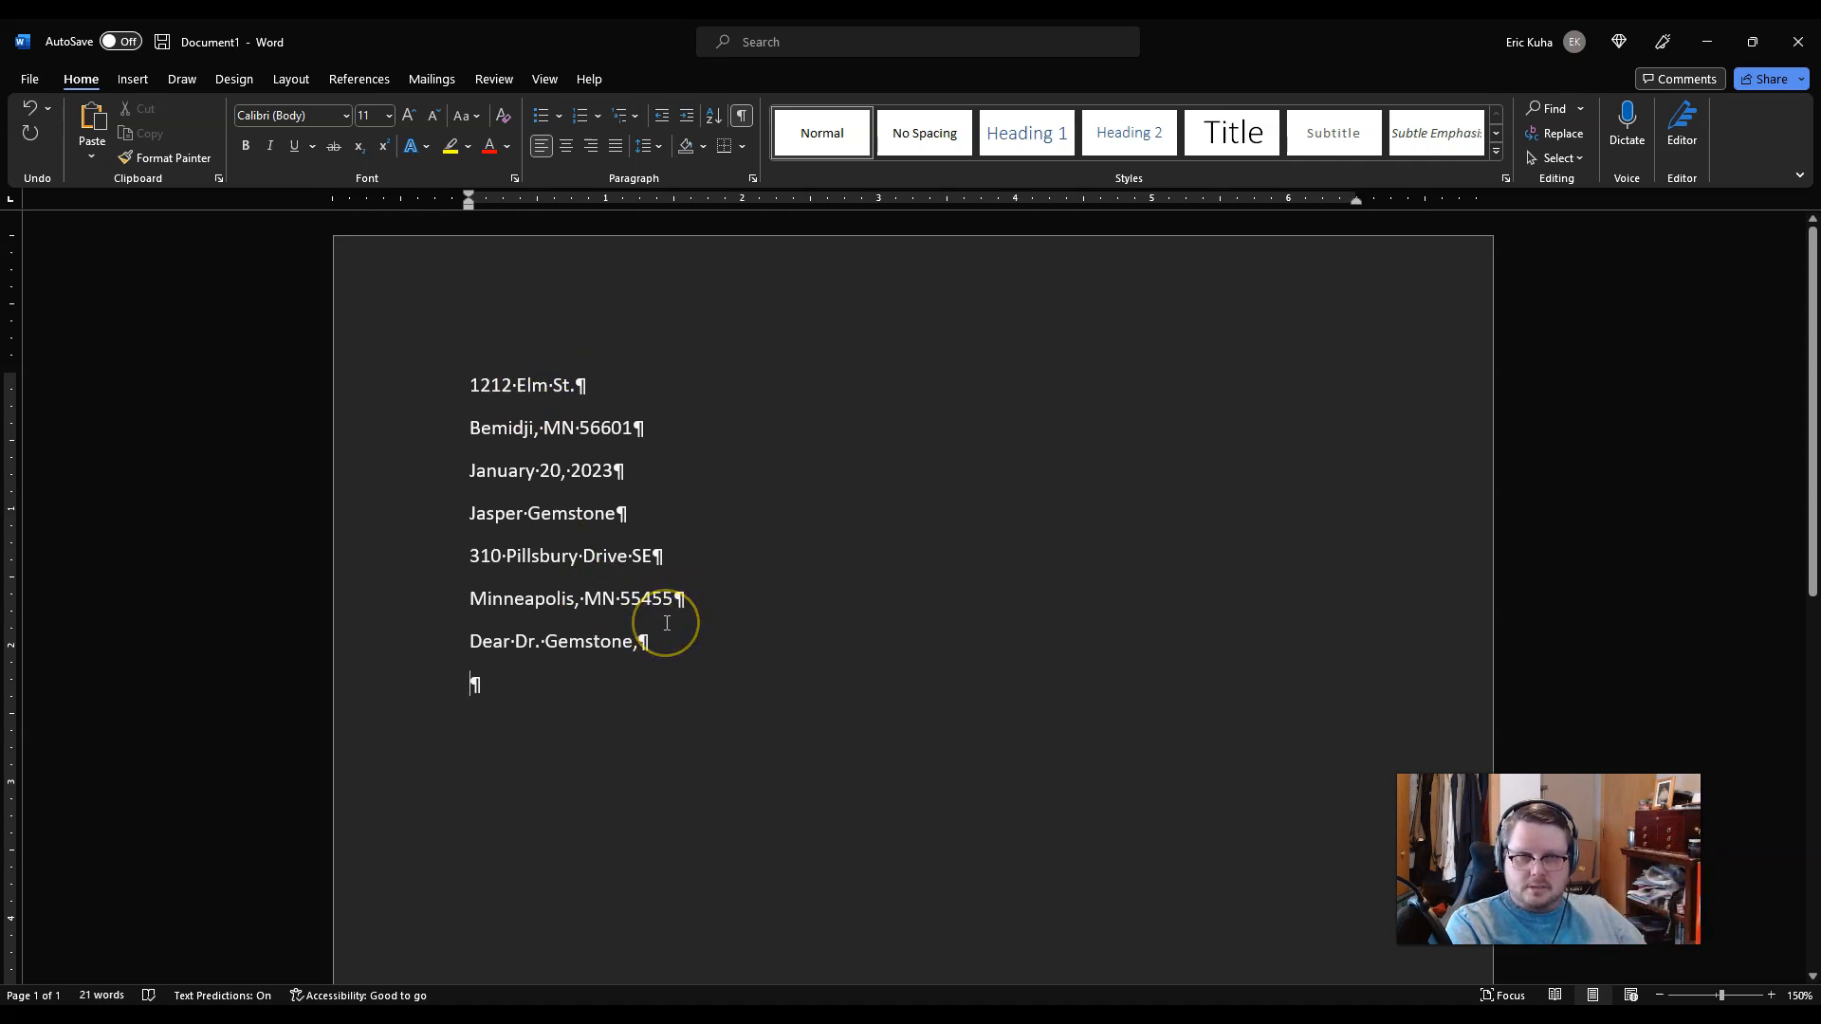
pyautogui.click(622, 691)
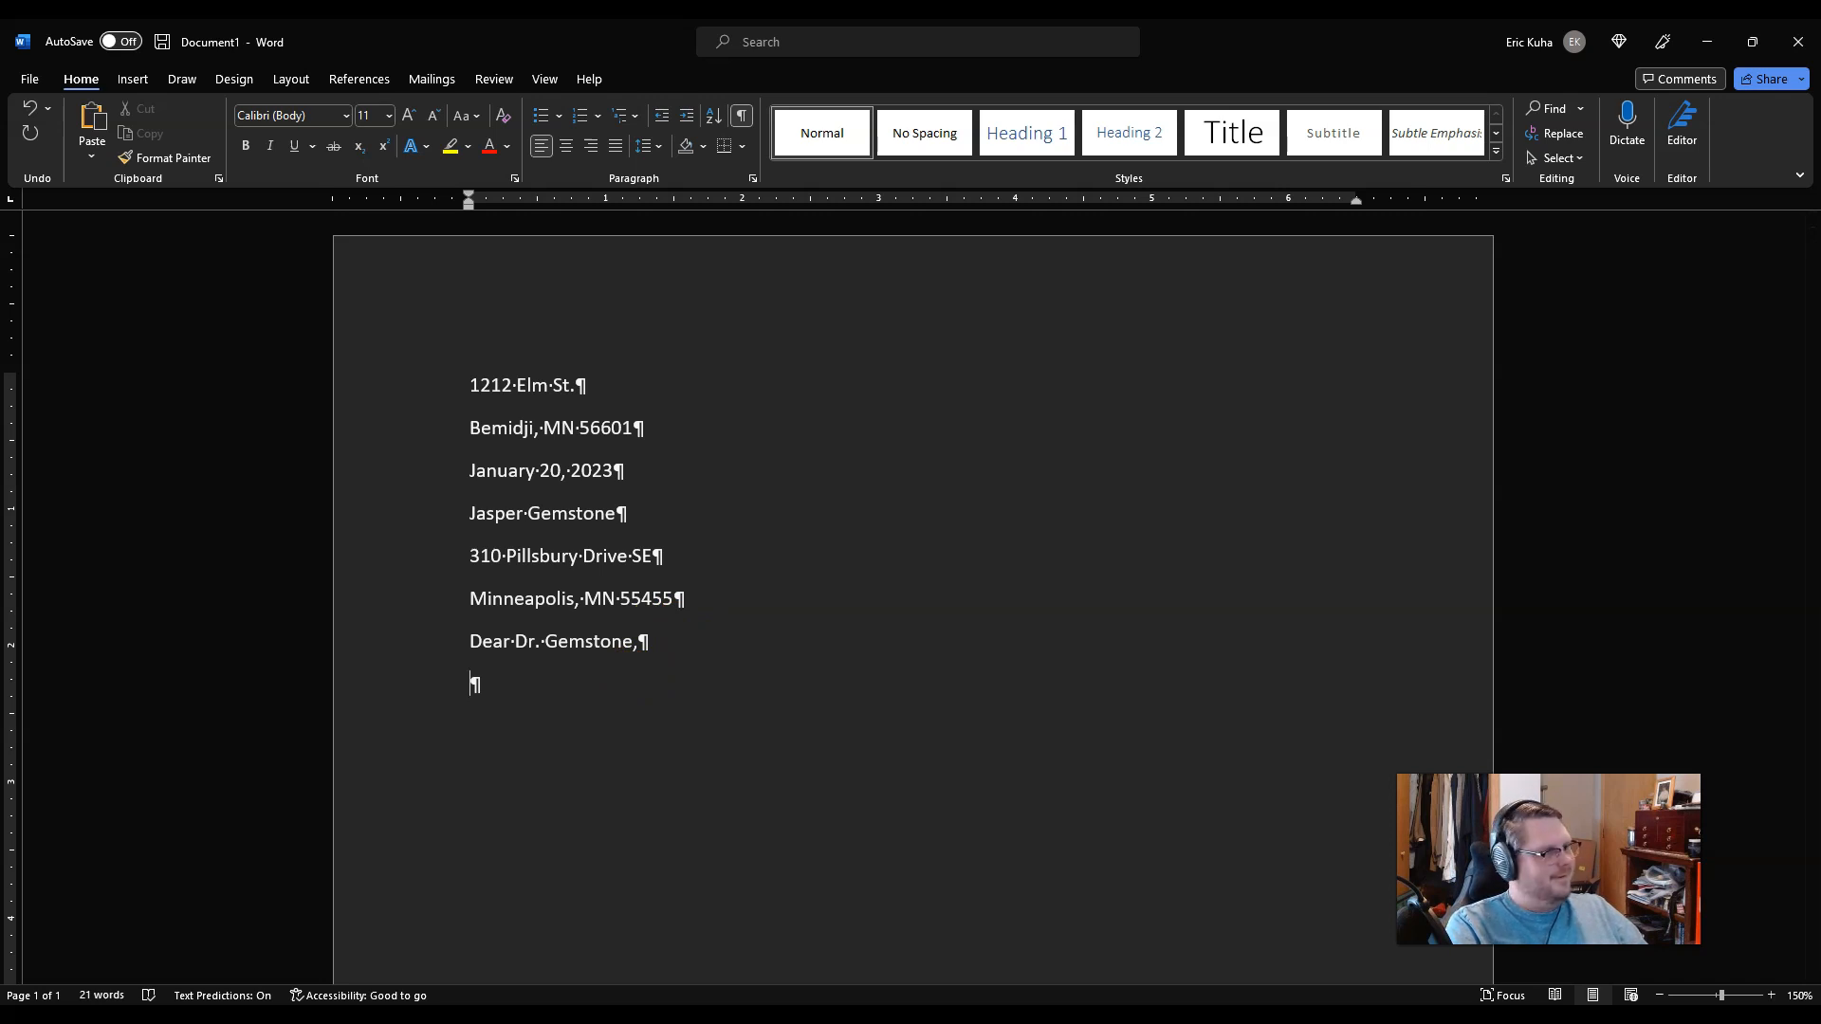
pyautogui.click(616, 714)
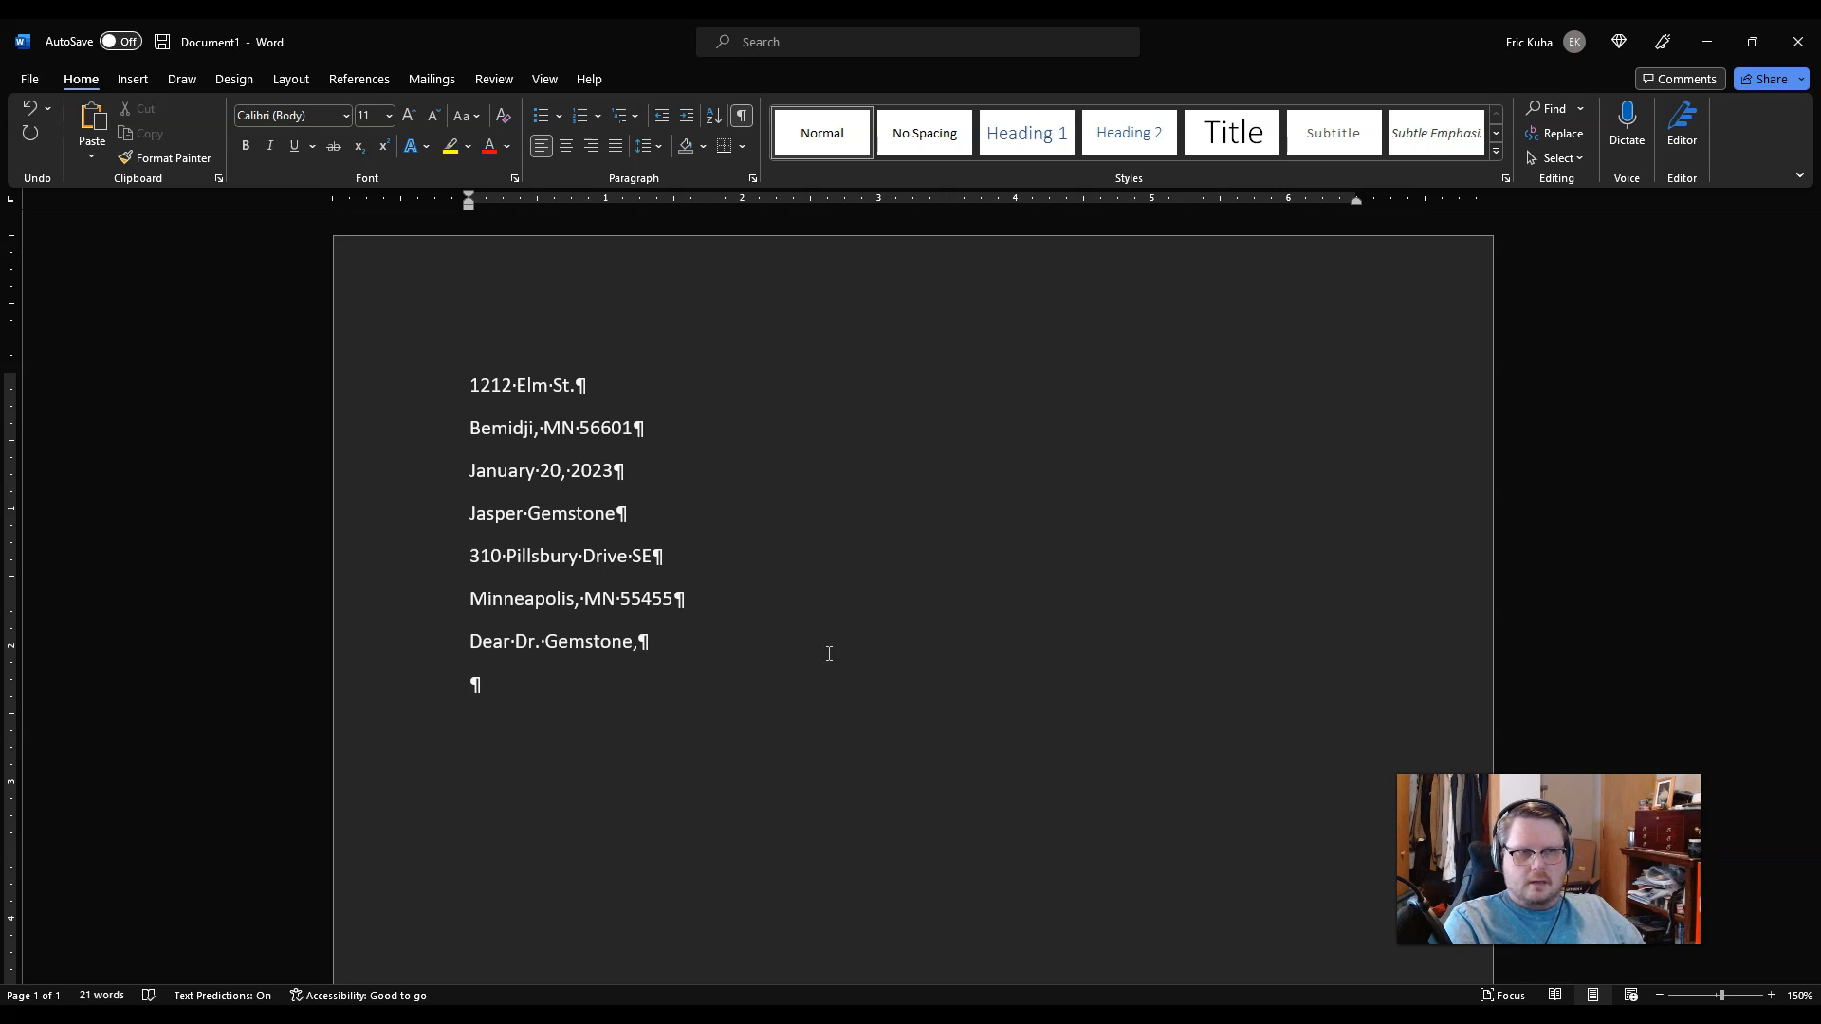
# Step: Type the thank-you paragraph about the possible meteorite, ending 'about the subject.'
pyautogui.write('Thank')
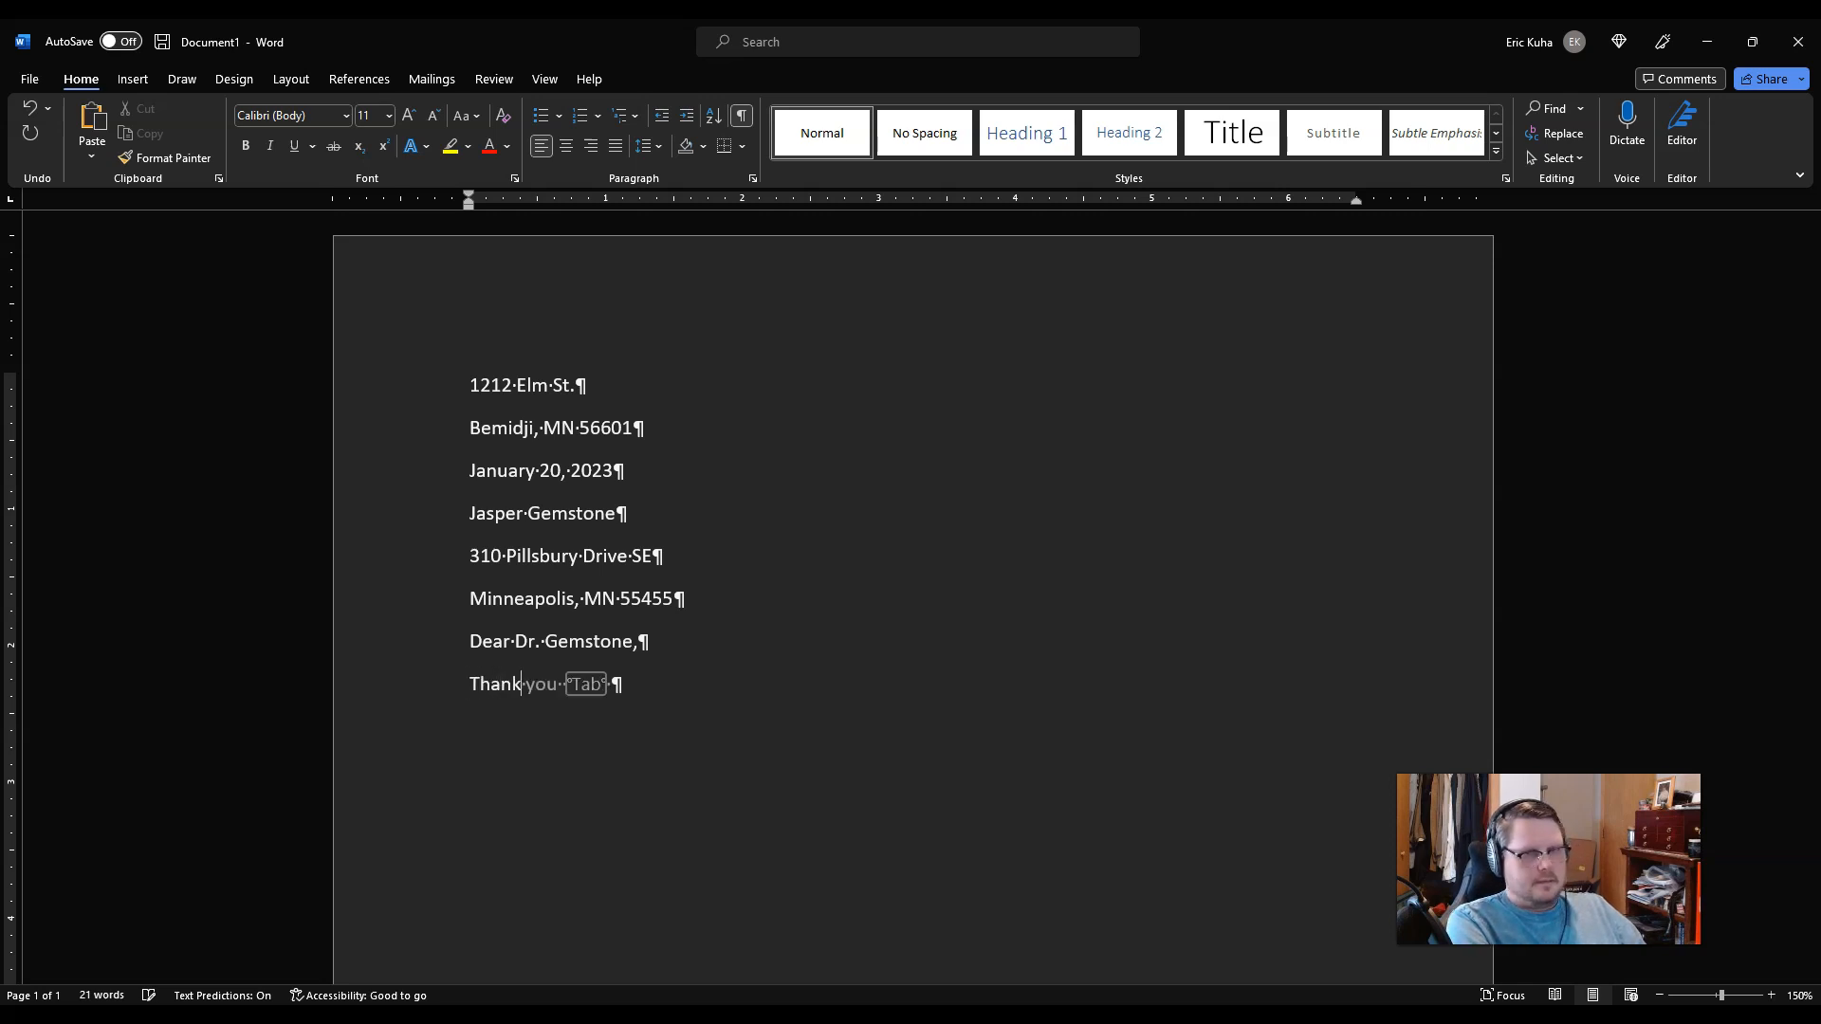
pyautogui.write(' you for taking the ')
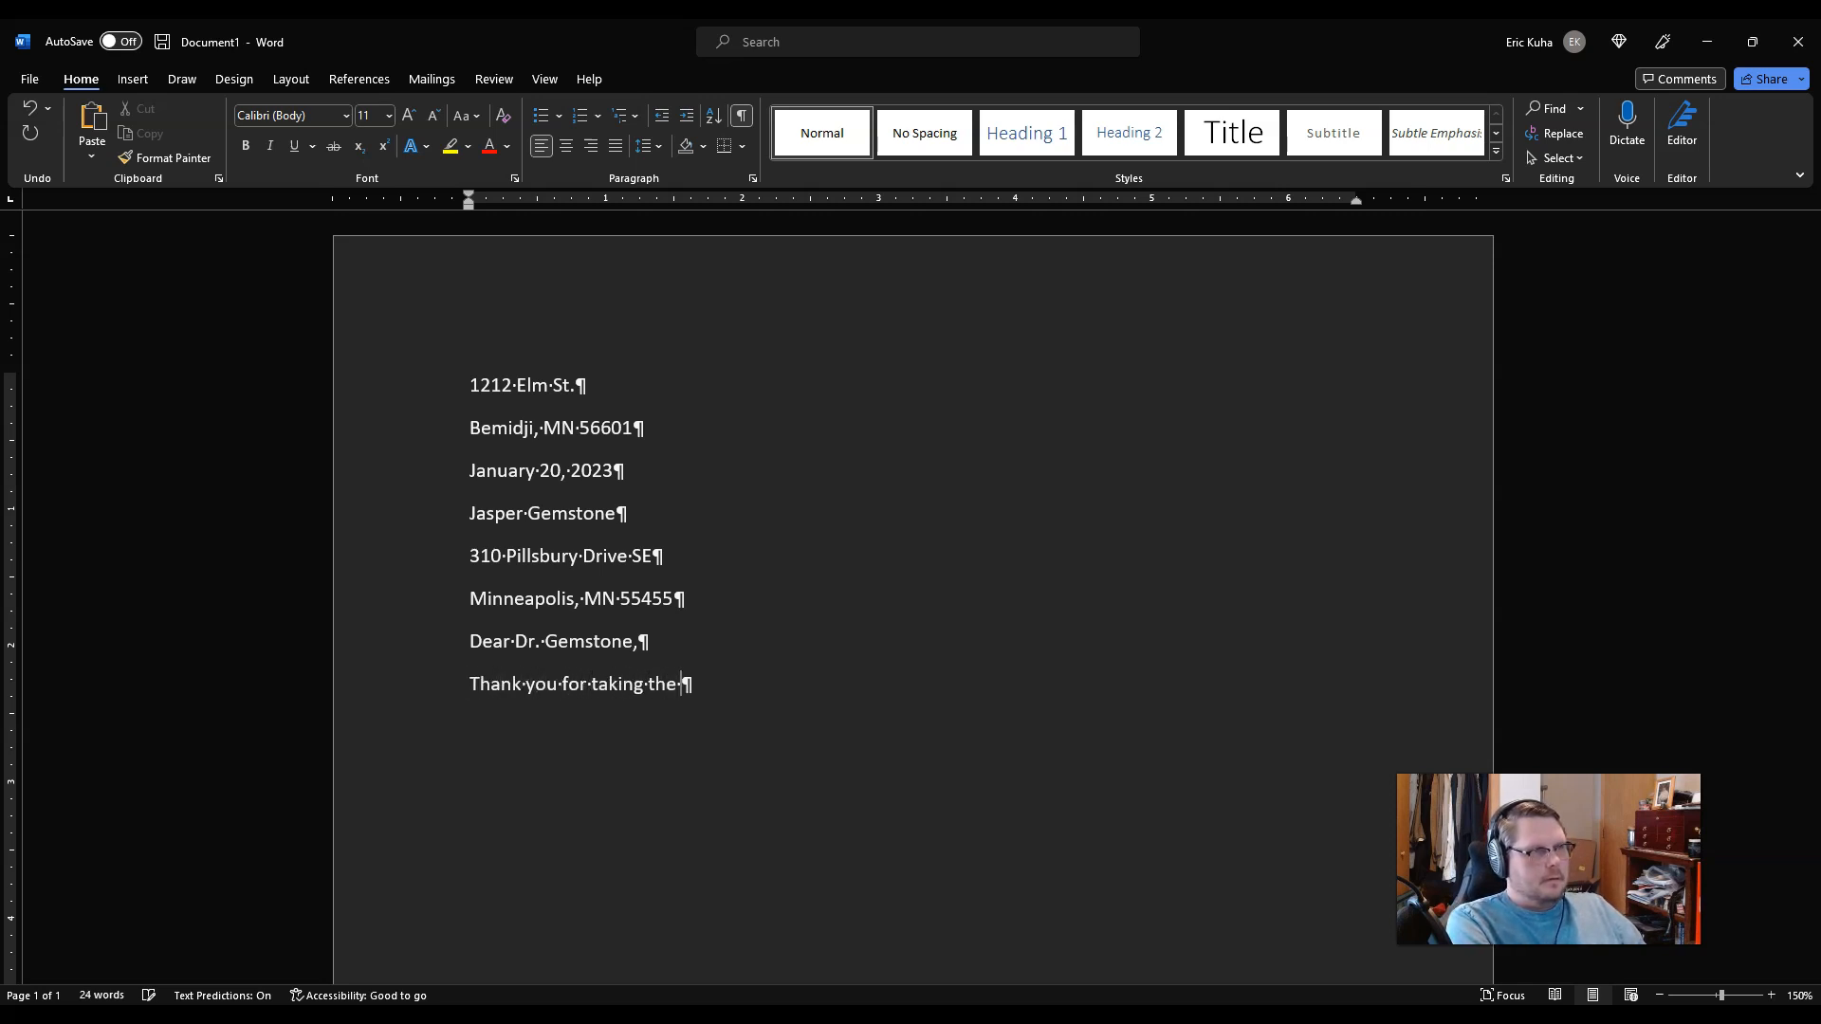
pyautogui.write('time to re')
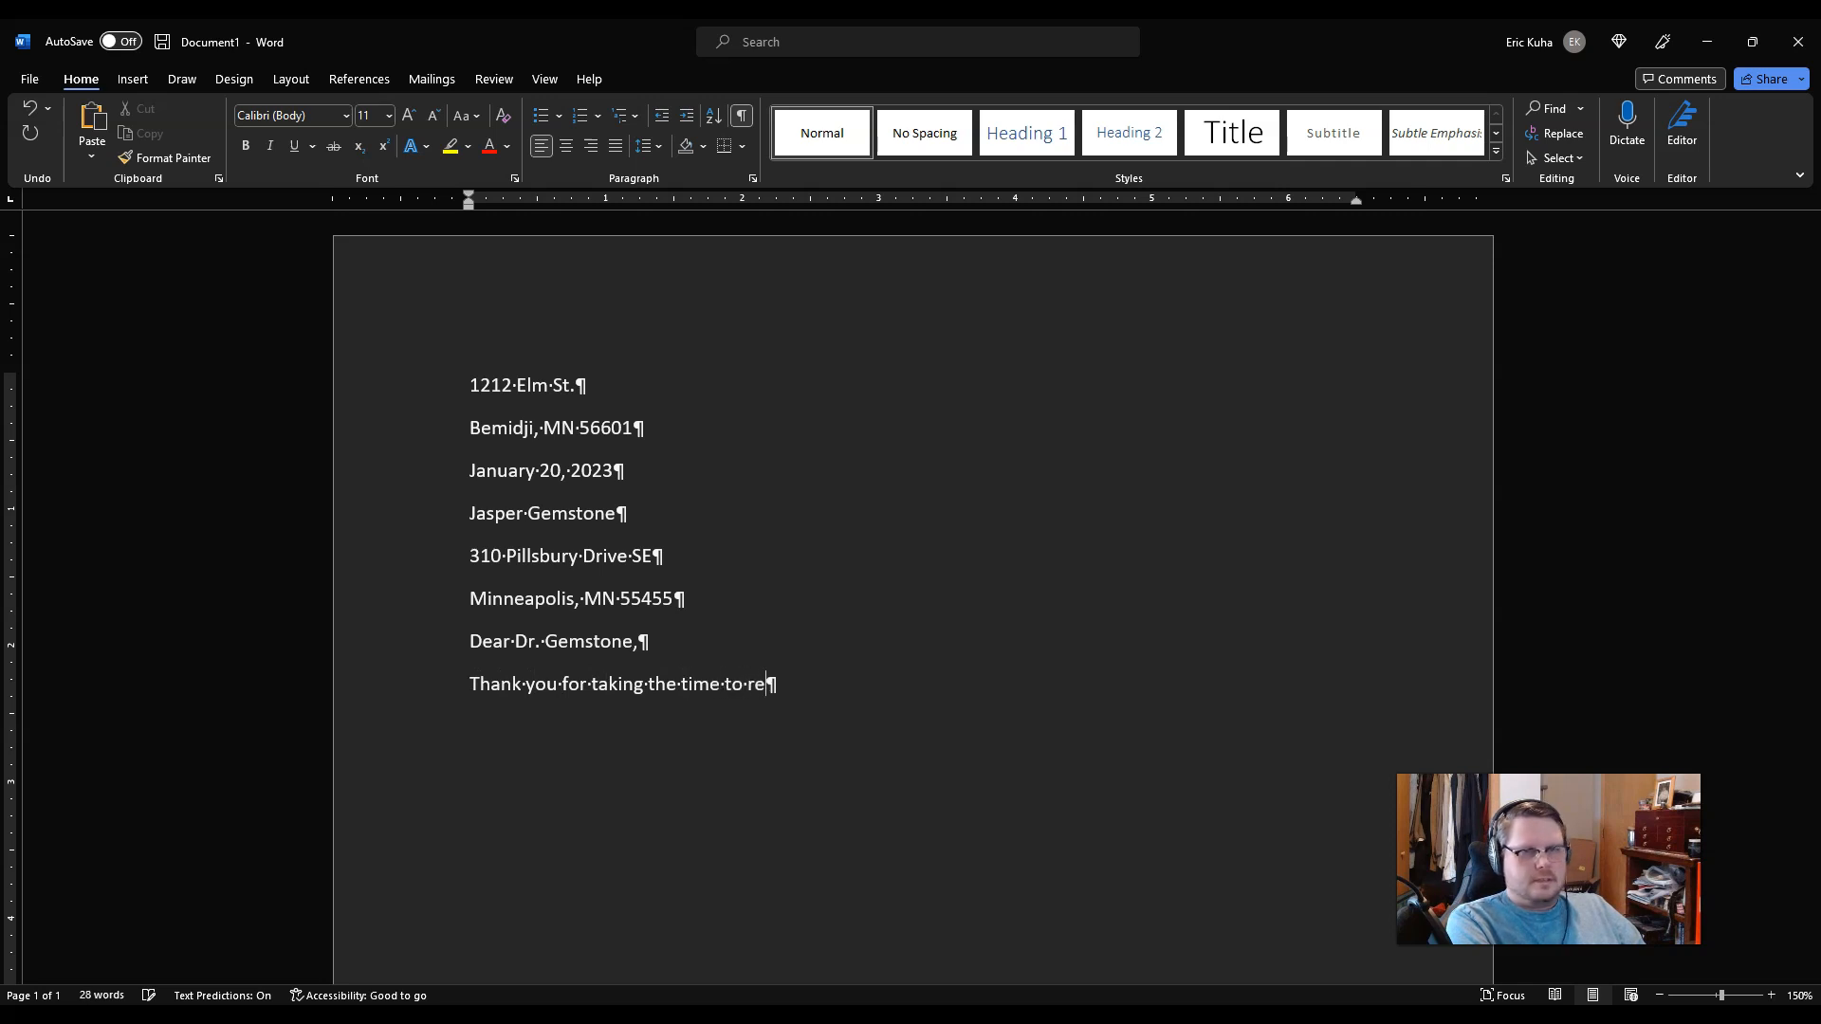
pyautogui.write('sond ')
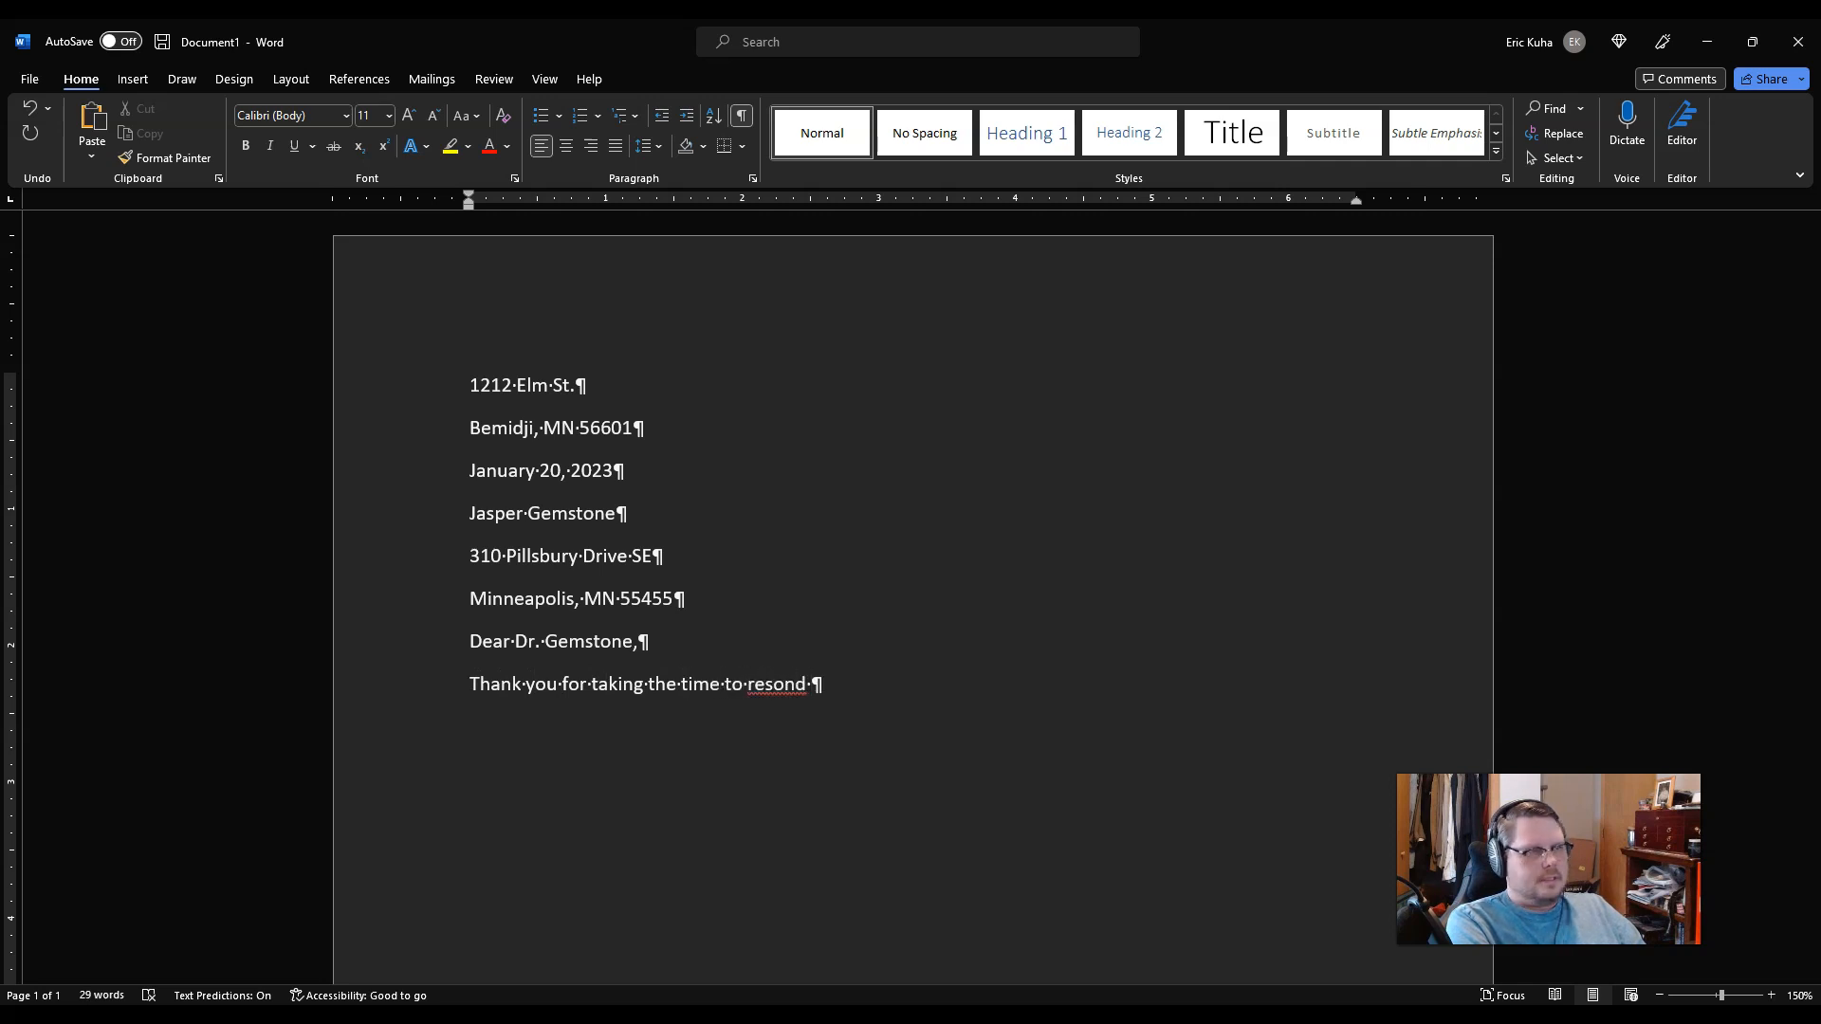
pyautogui.write('to my que')
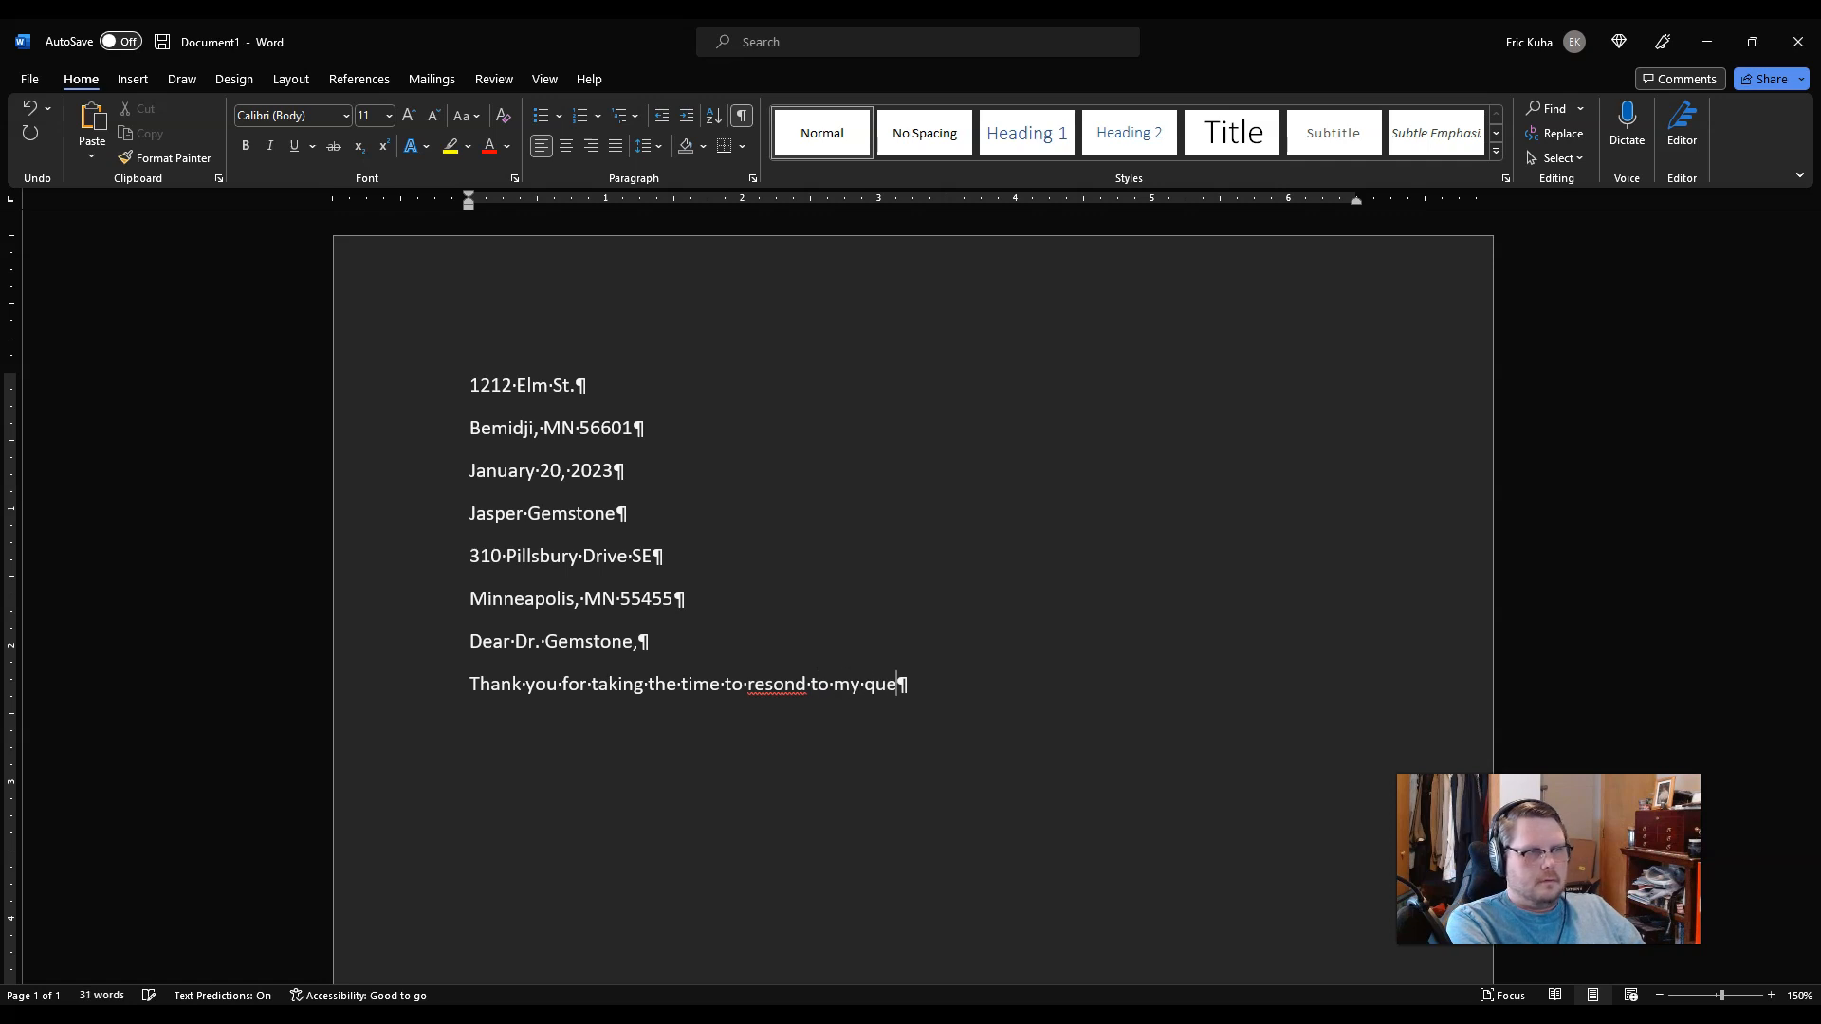
pyautogui.write('stion. Enclosed is ')
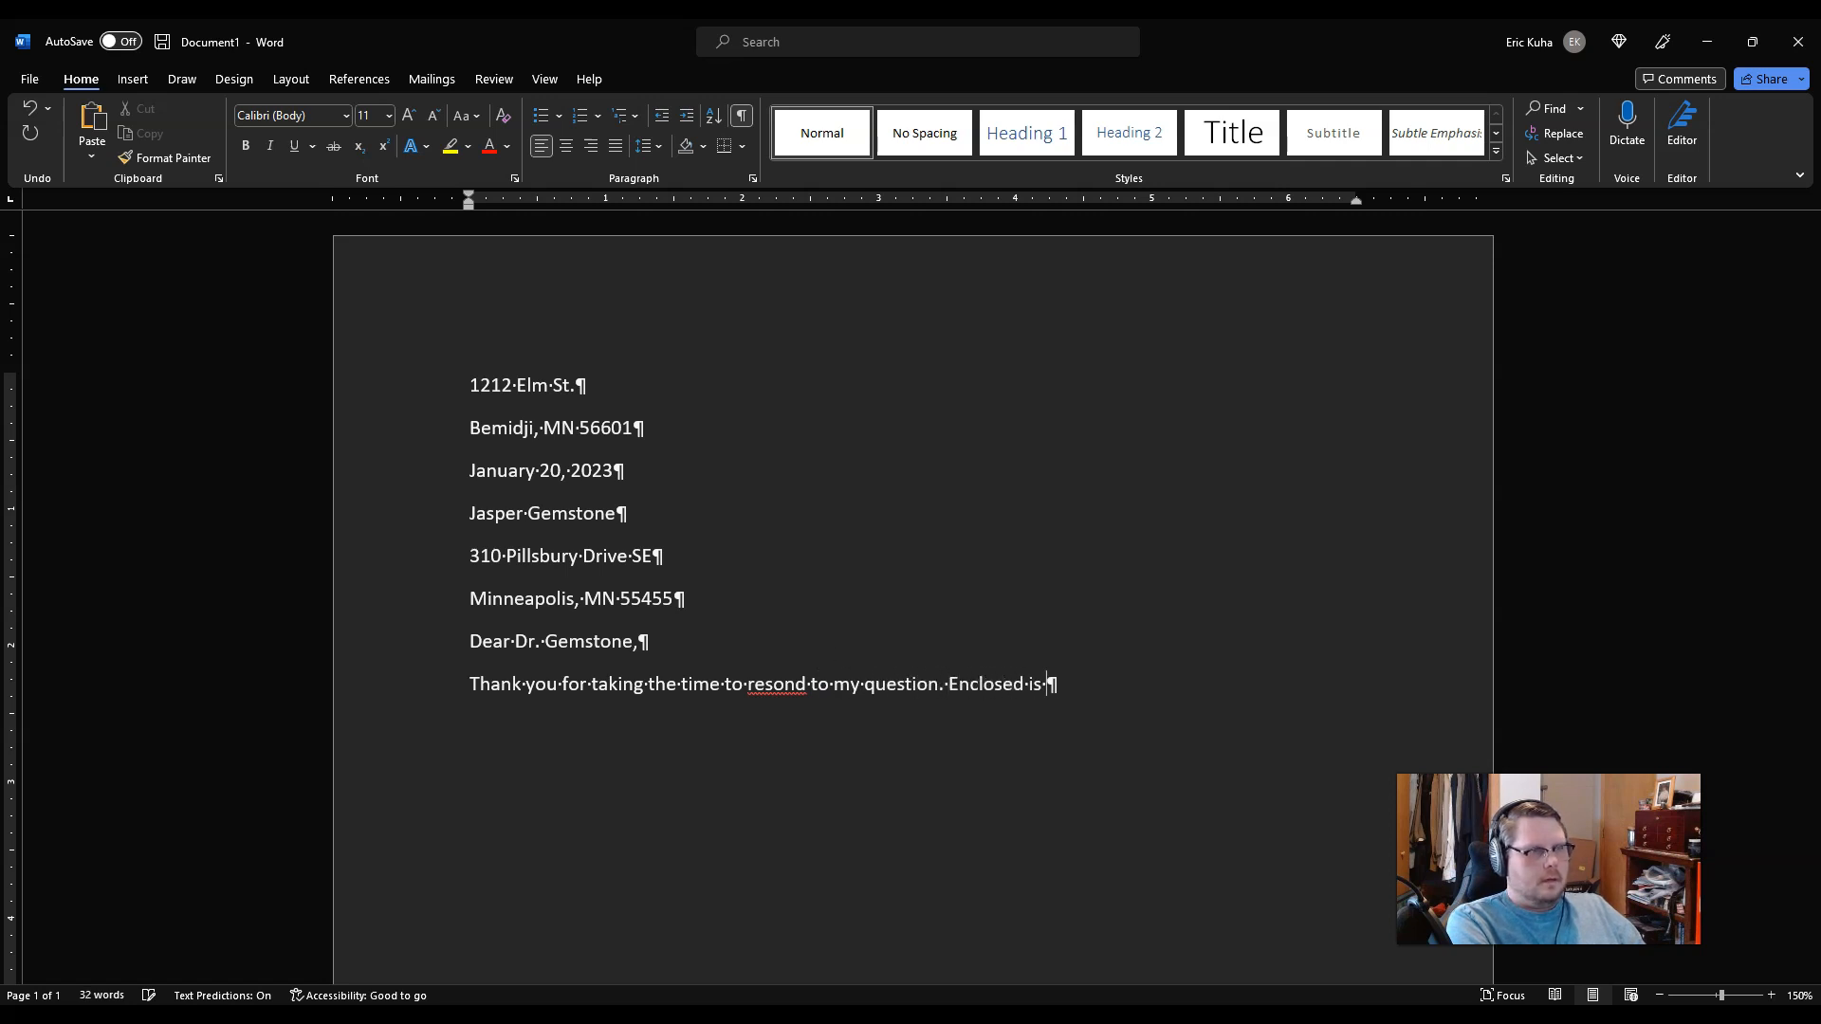
pyautogui.write('an image of ')
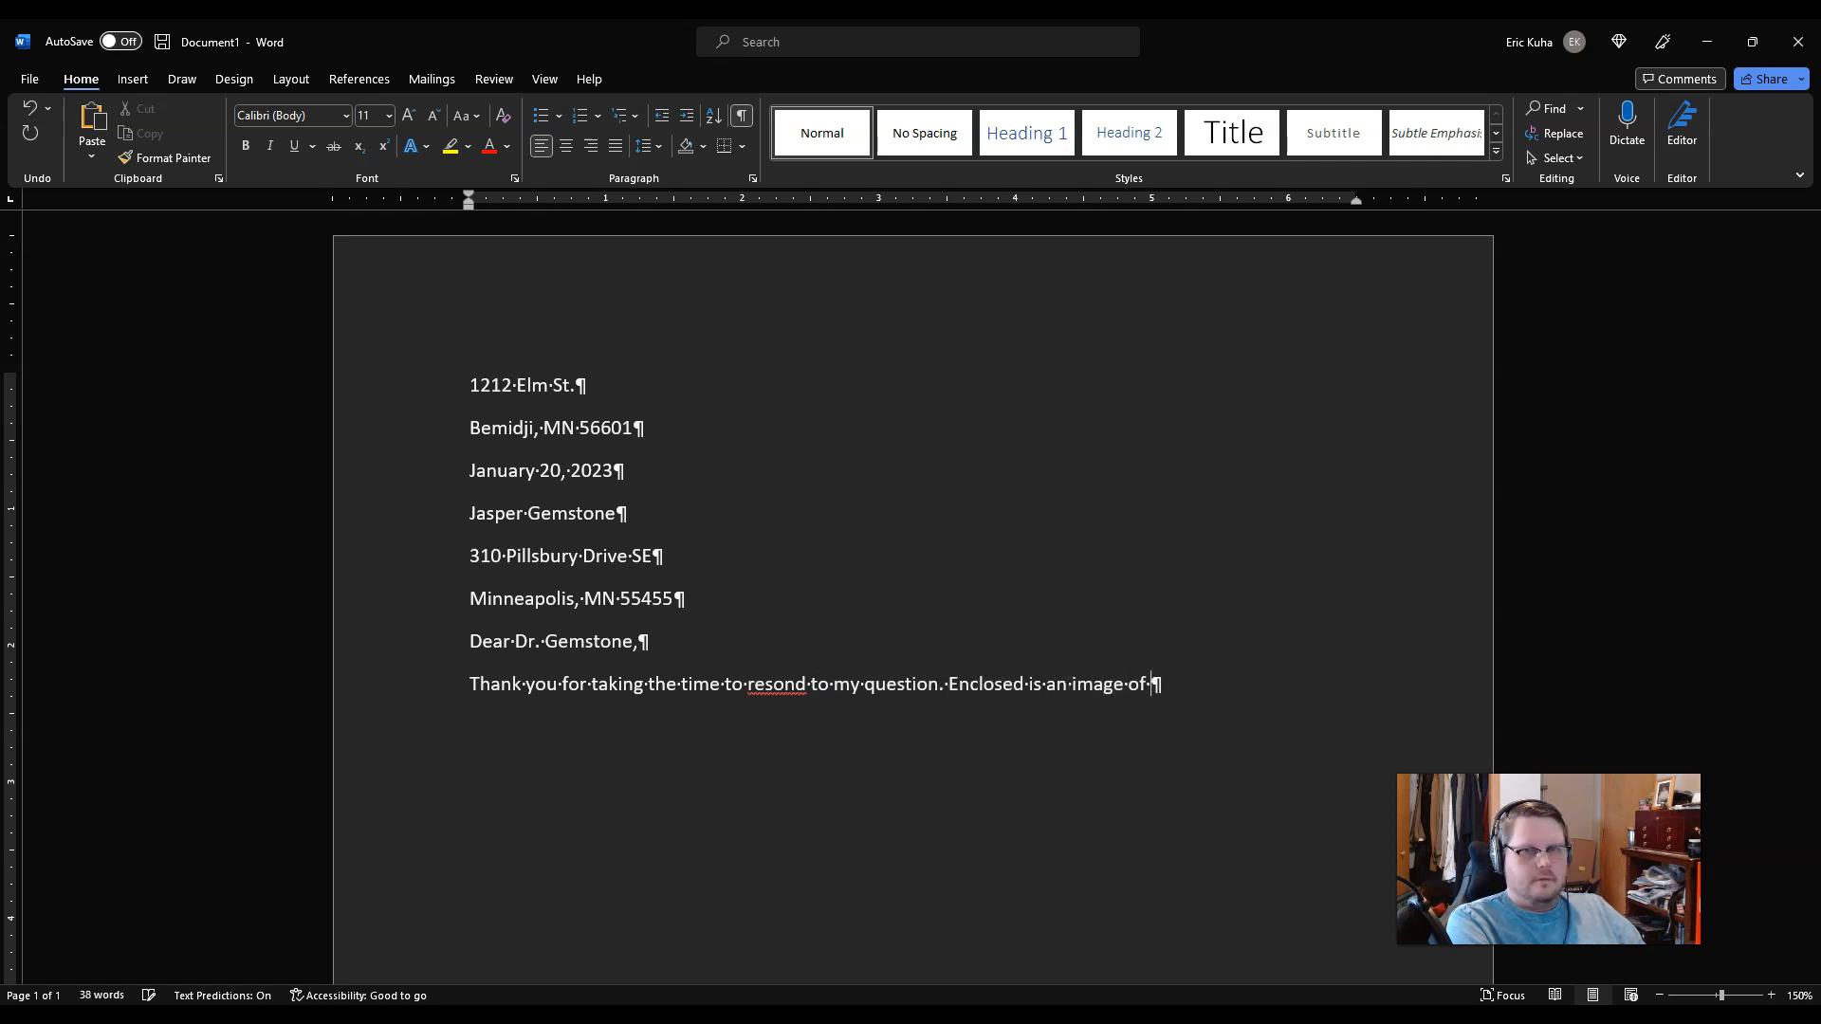
pyautogui.write('the stone I fou')
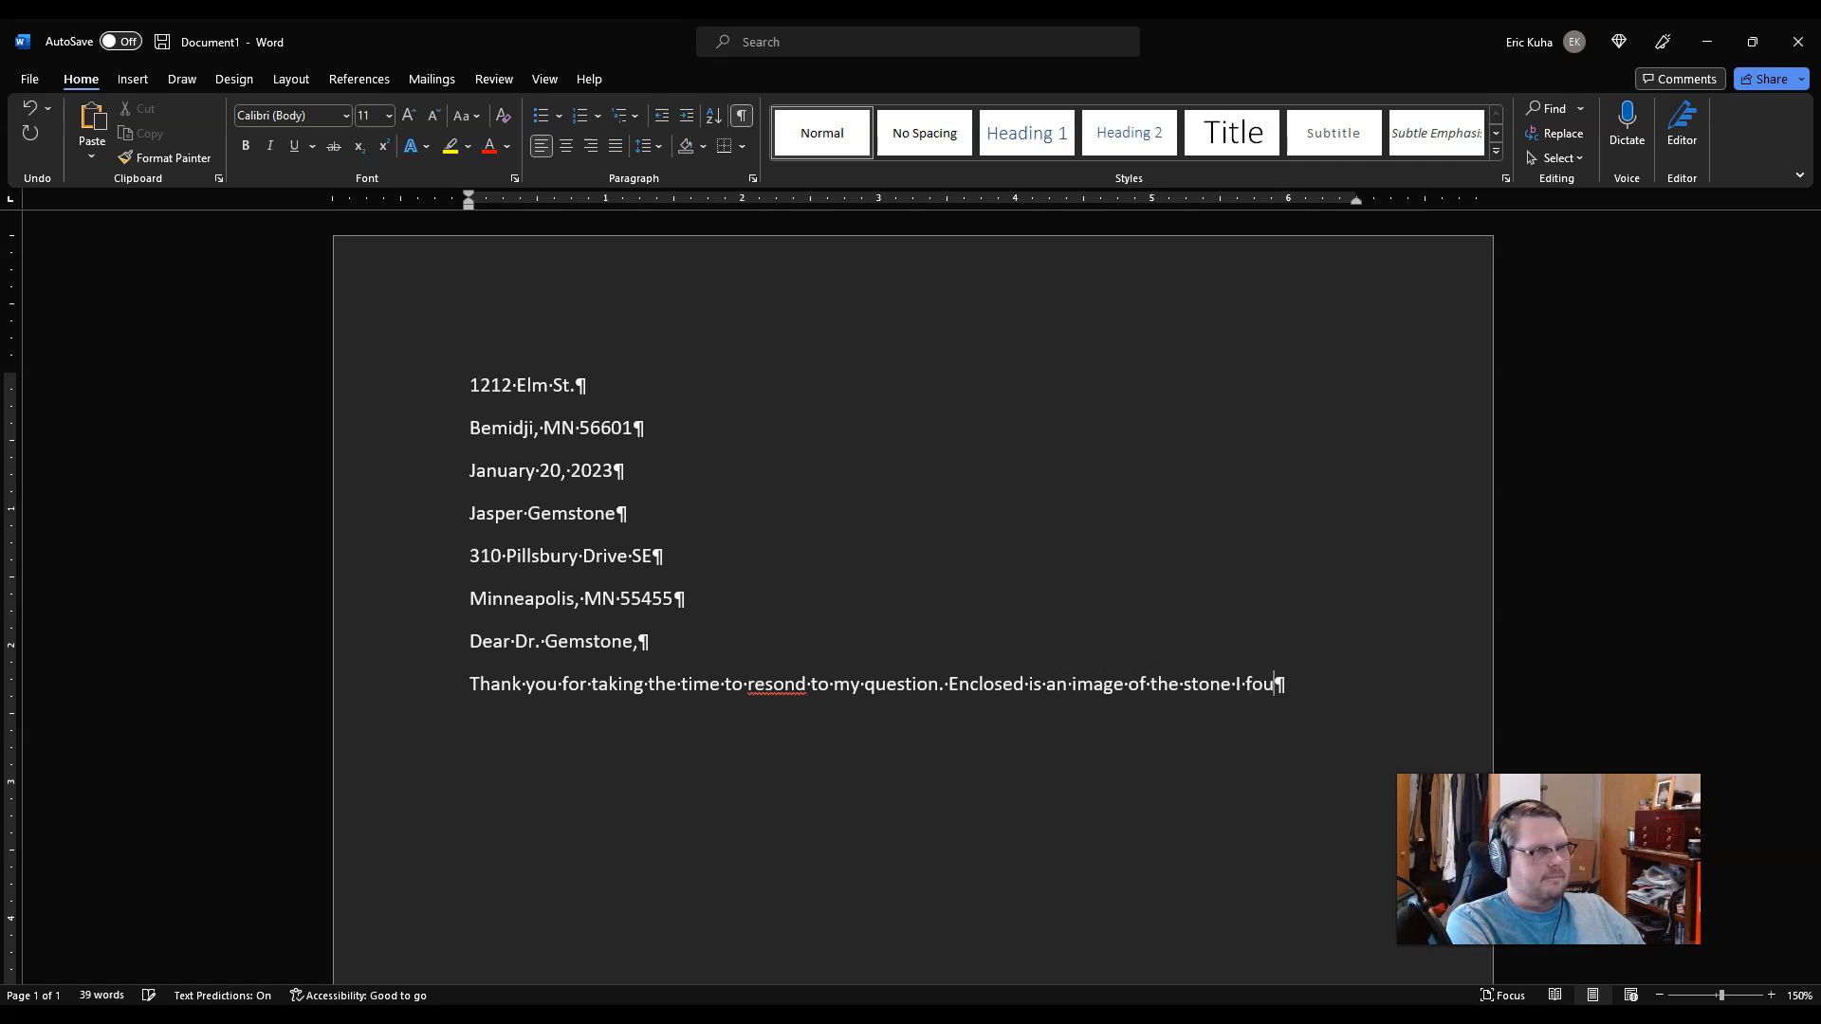
pyautogui.write('nd on my hike a couple weeks ago.')
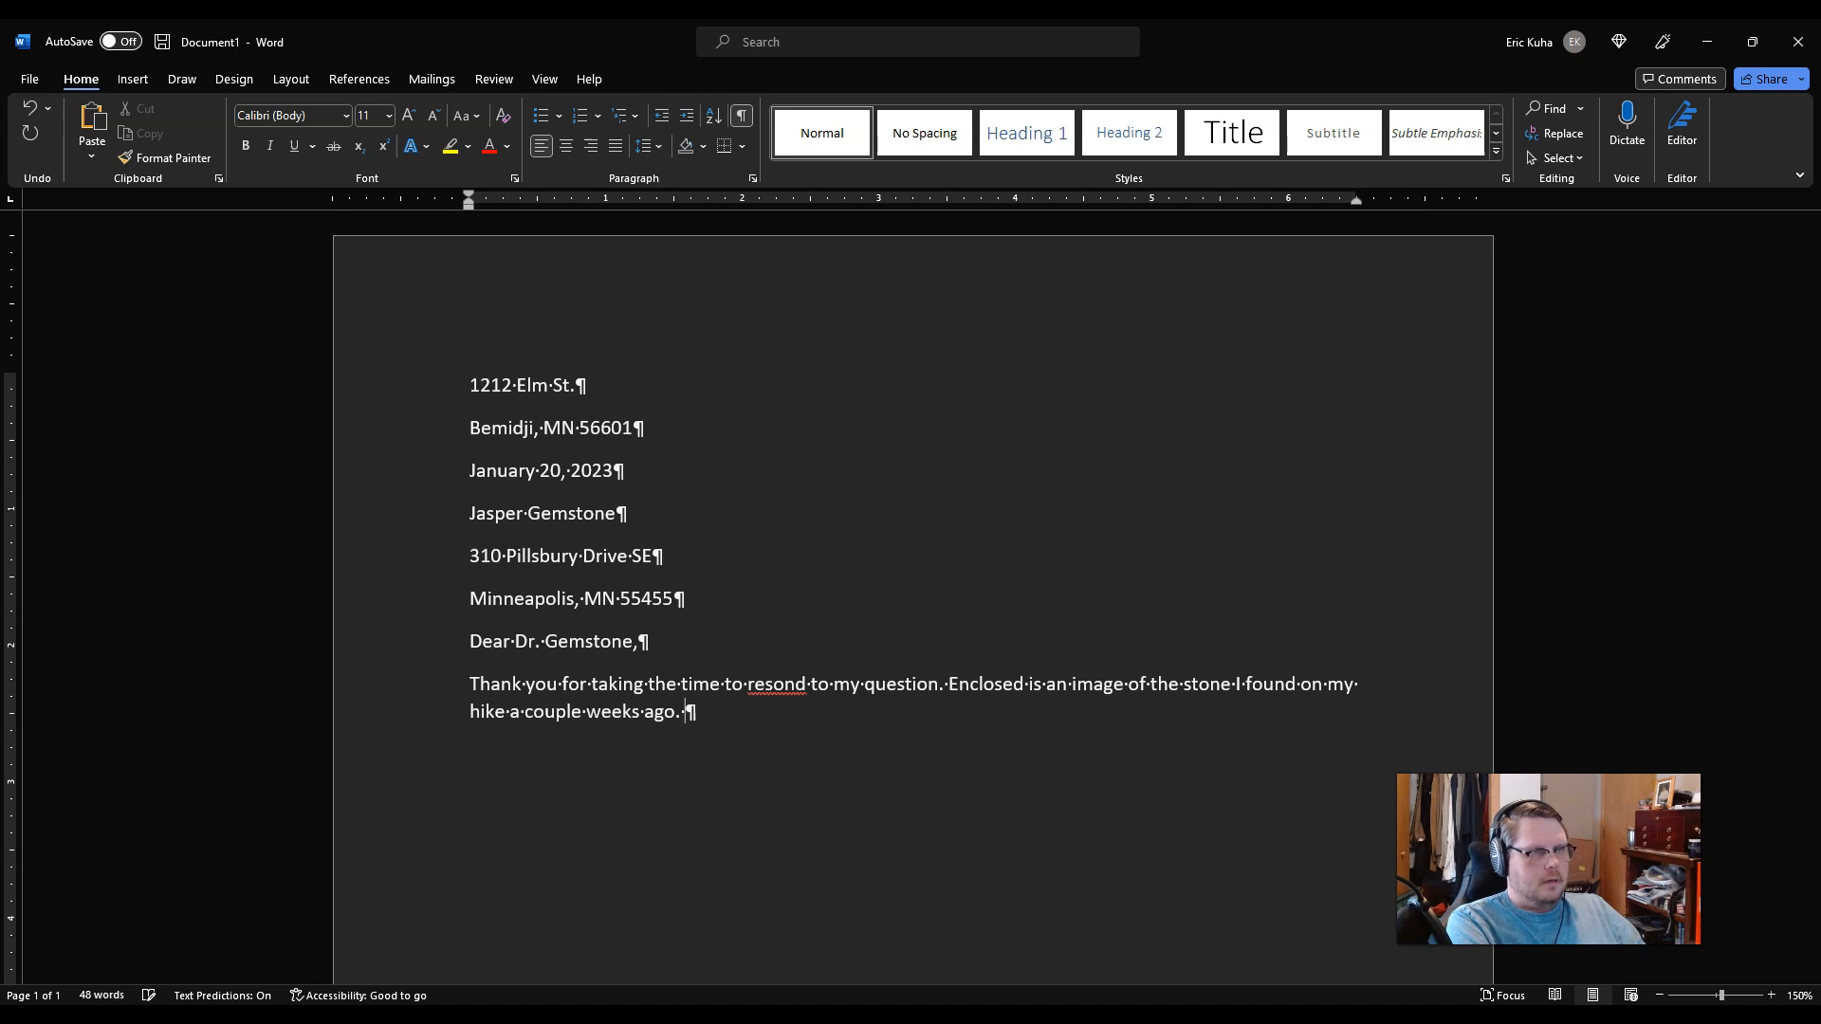
pyautogui.write(' I believe')
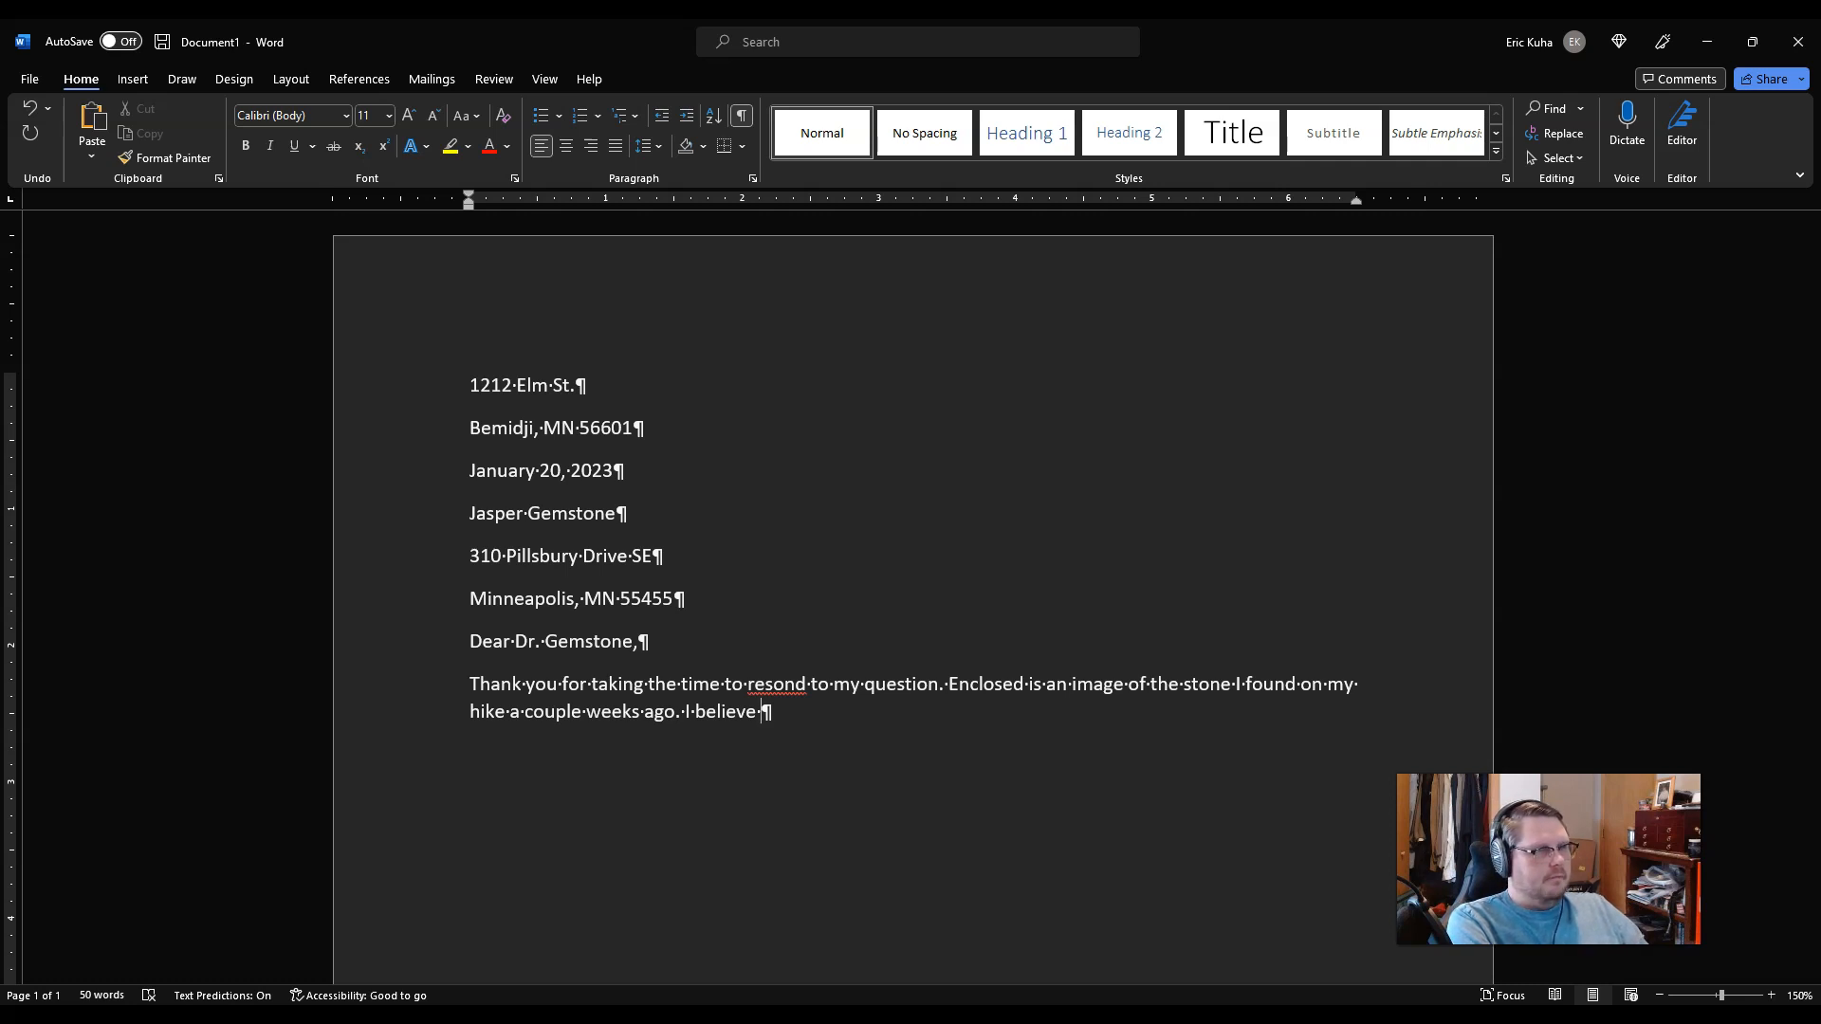
pyautogui.write('it is a m')
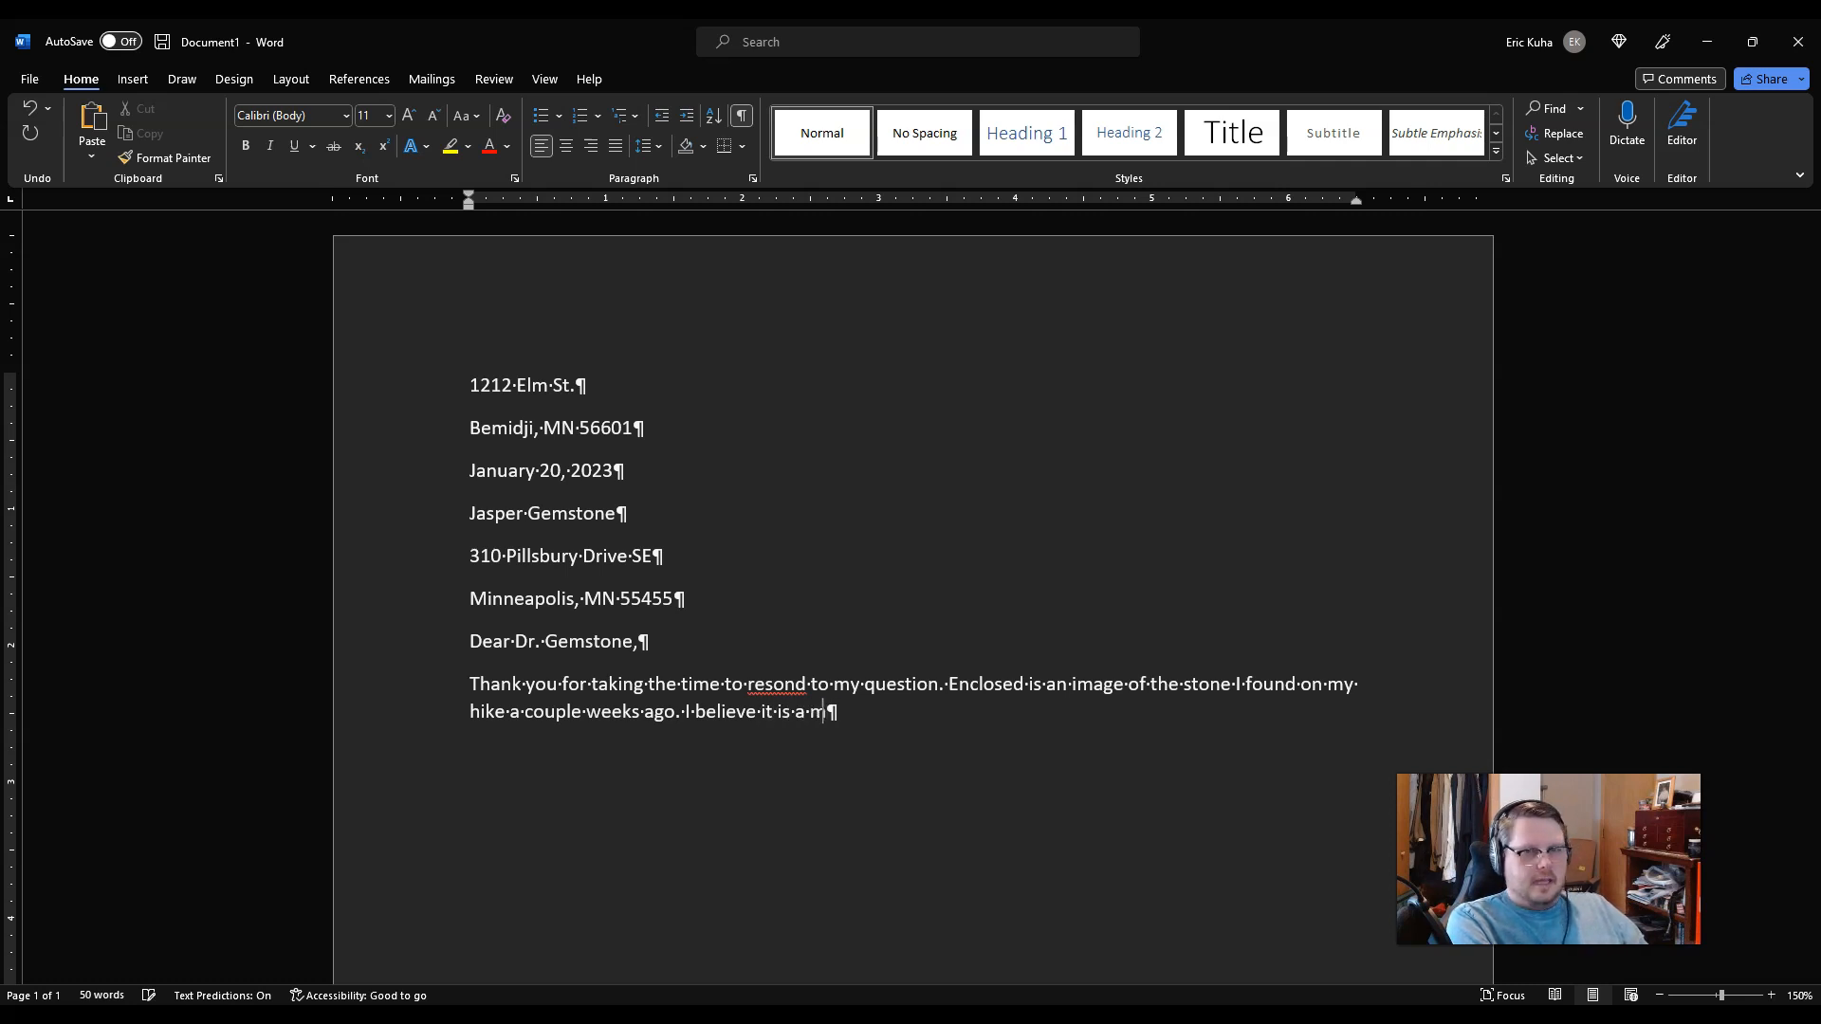
pyautogui.write('eteorite')
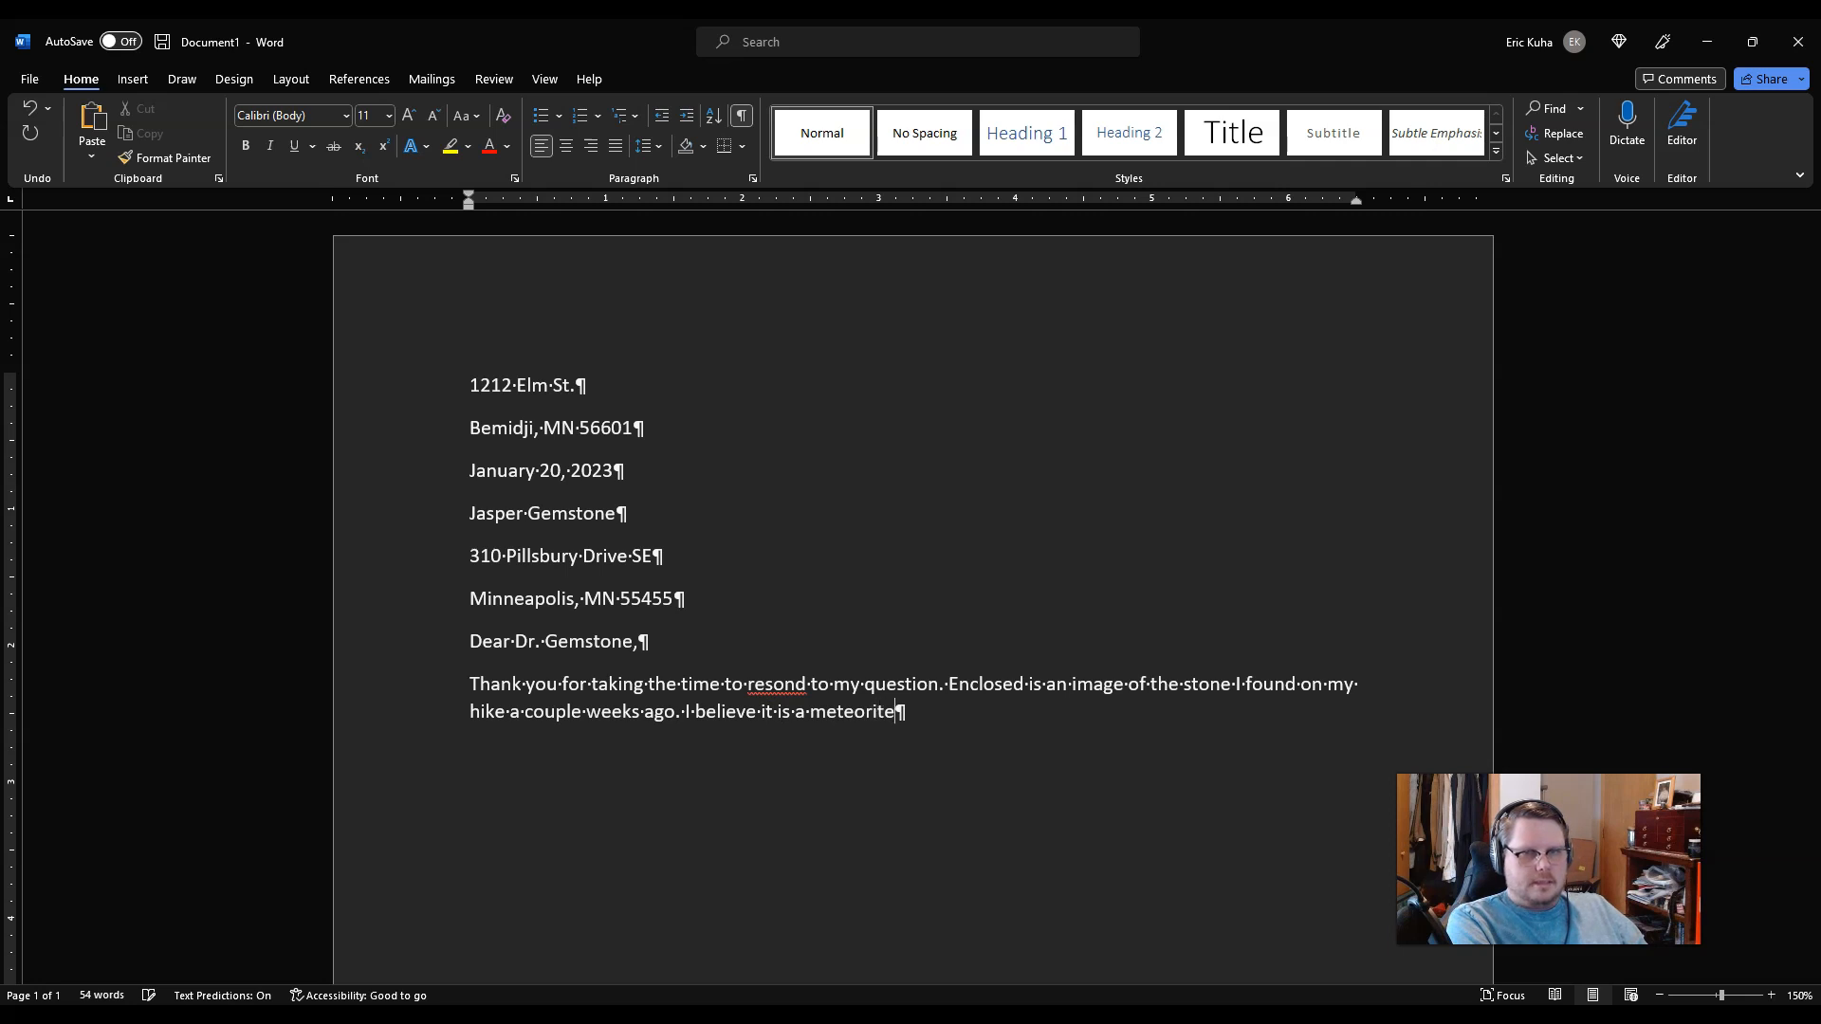
pyautogui.write(', b')
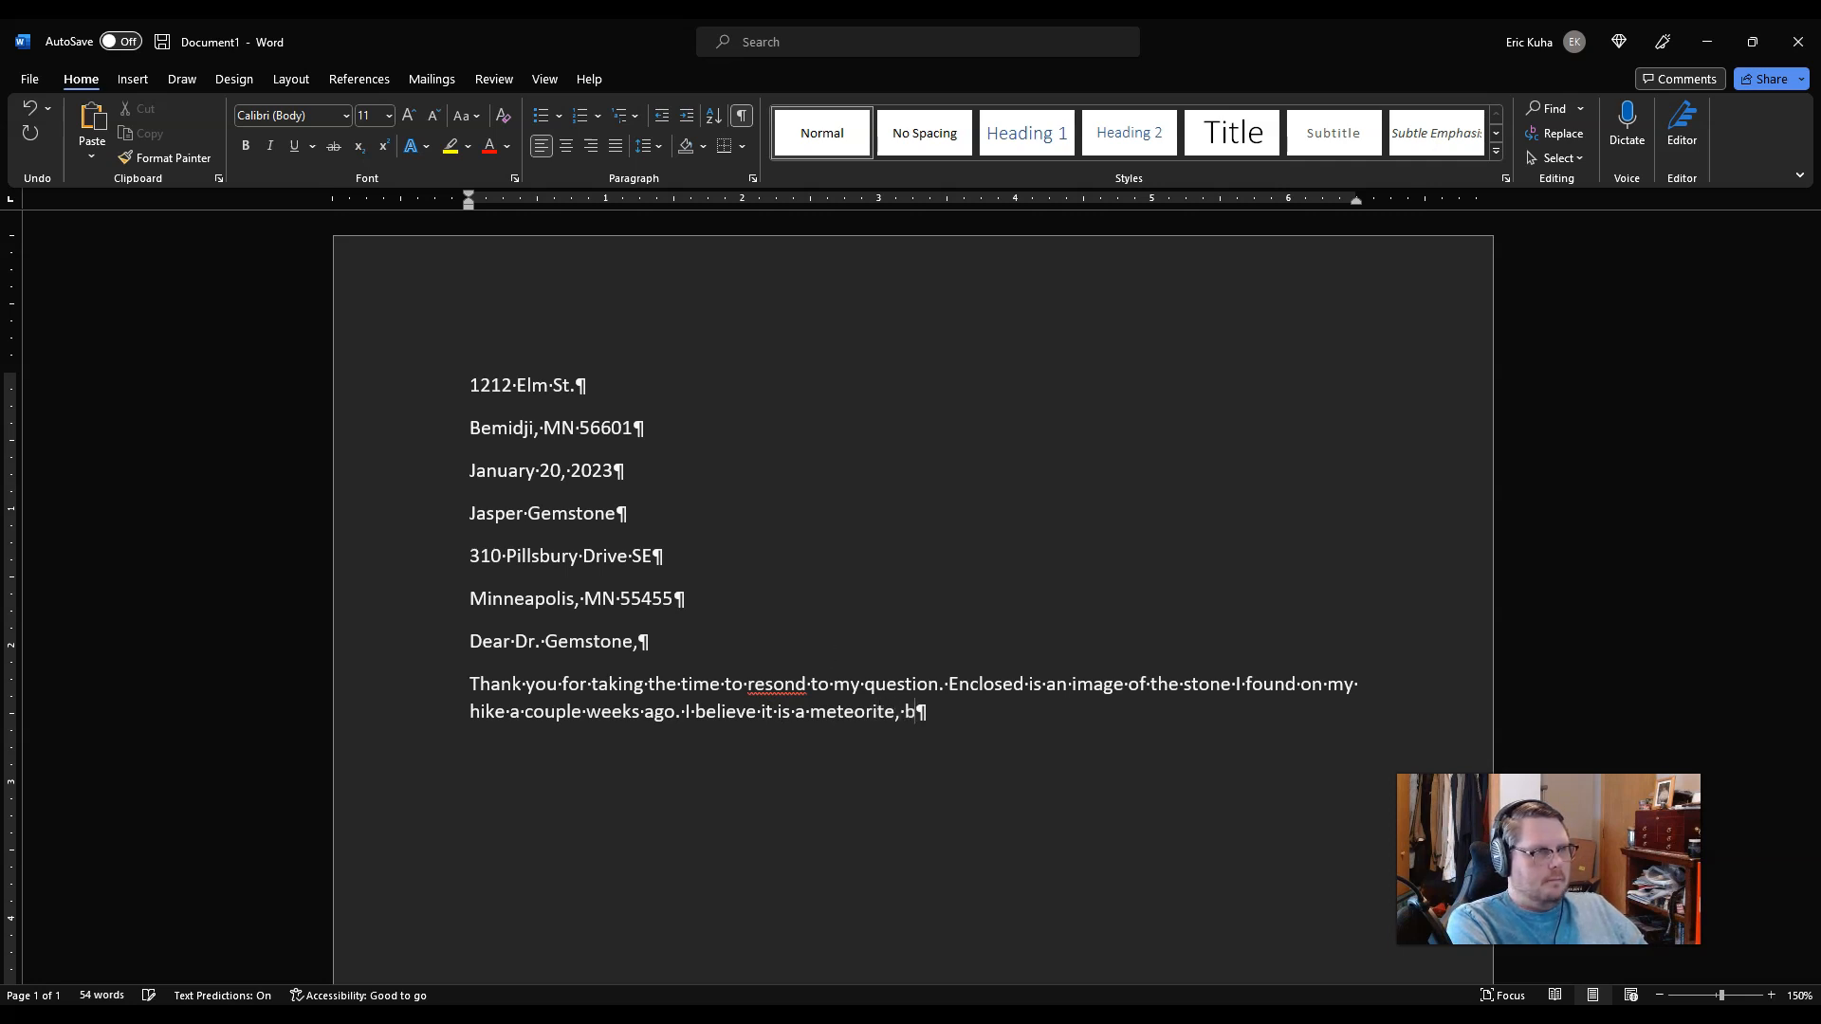
pyautogui.write("ut my friends don't agree. So I wanted to ask someone more knowledgeable ")
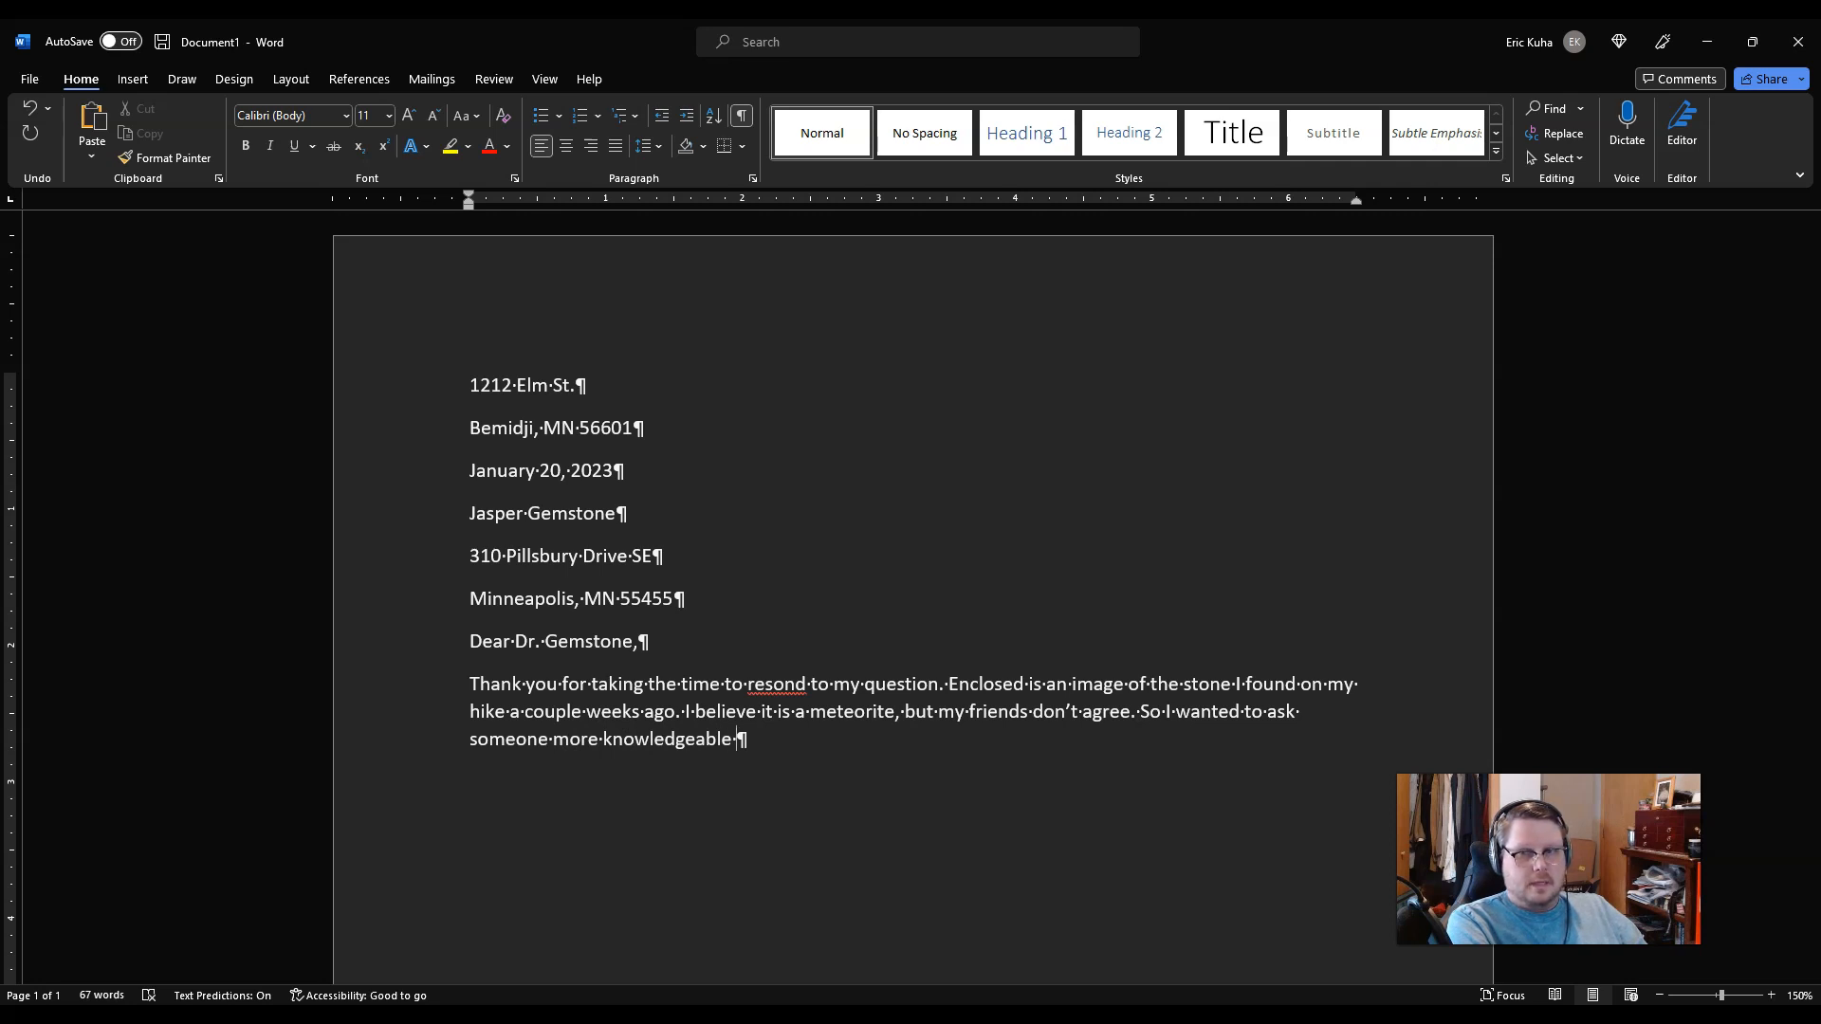
pyautogui.write('about the buj')
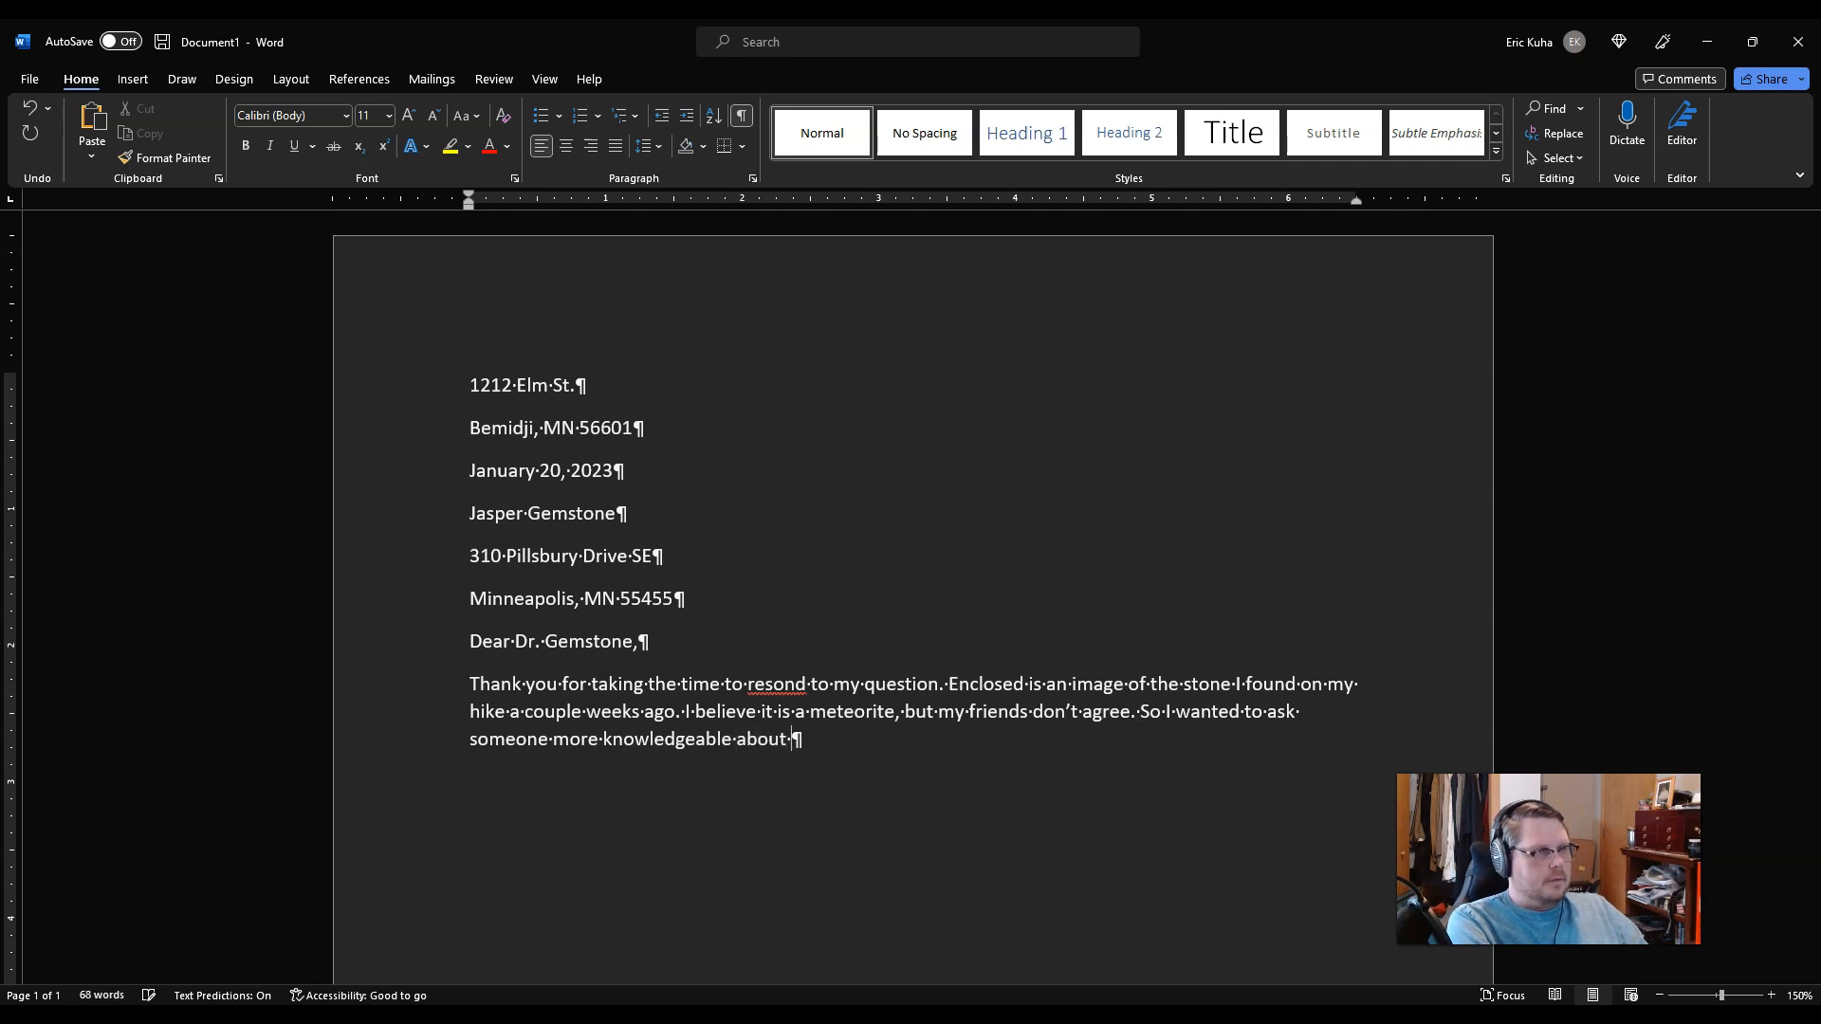
pyautogui.press('BackSpace')
pyautogui.press('BackSpace')
pyautogui.press('BackSpace')
pyautogui.write('subje')
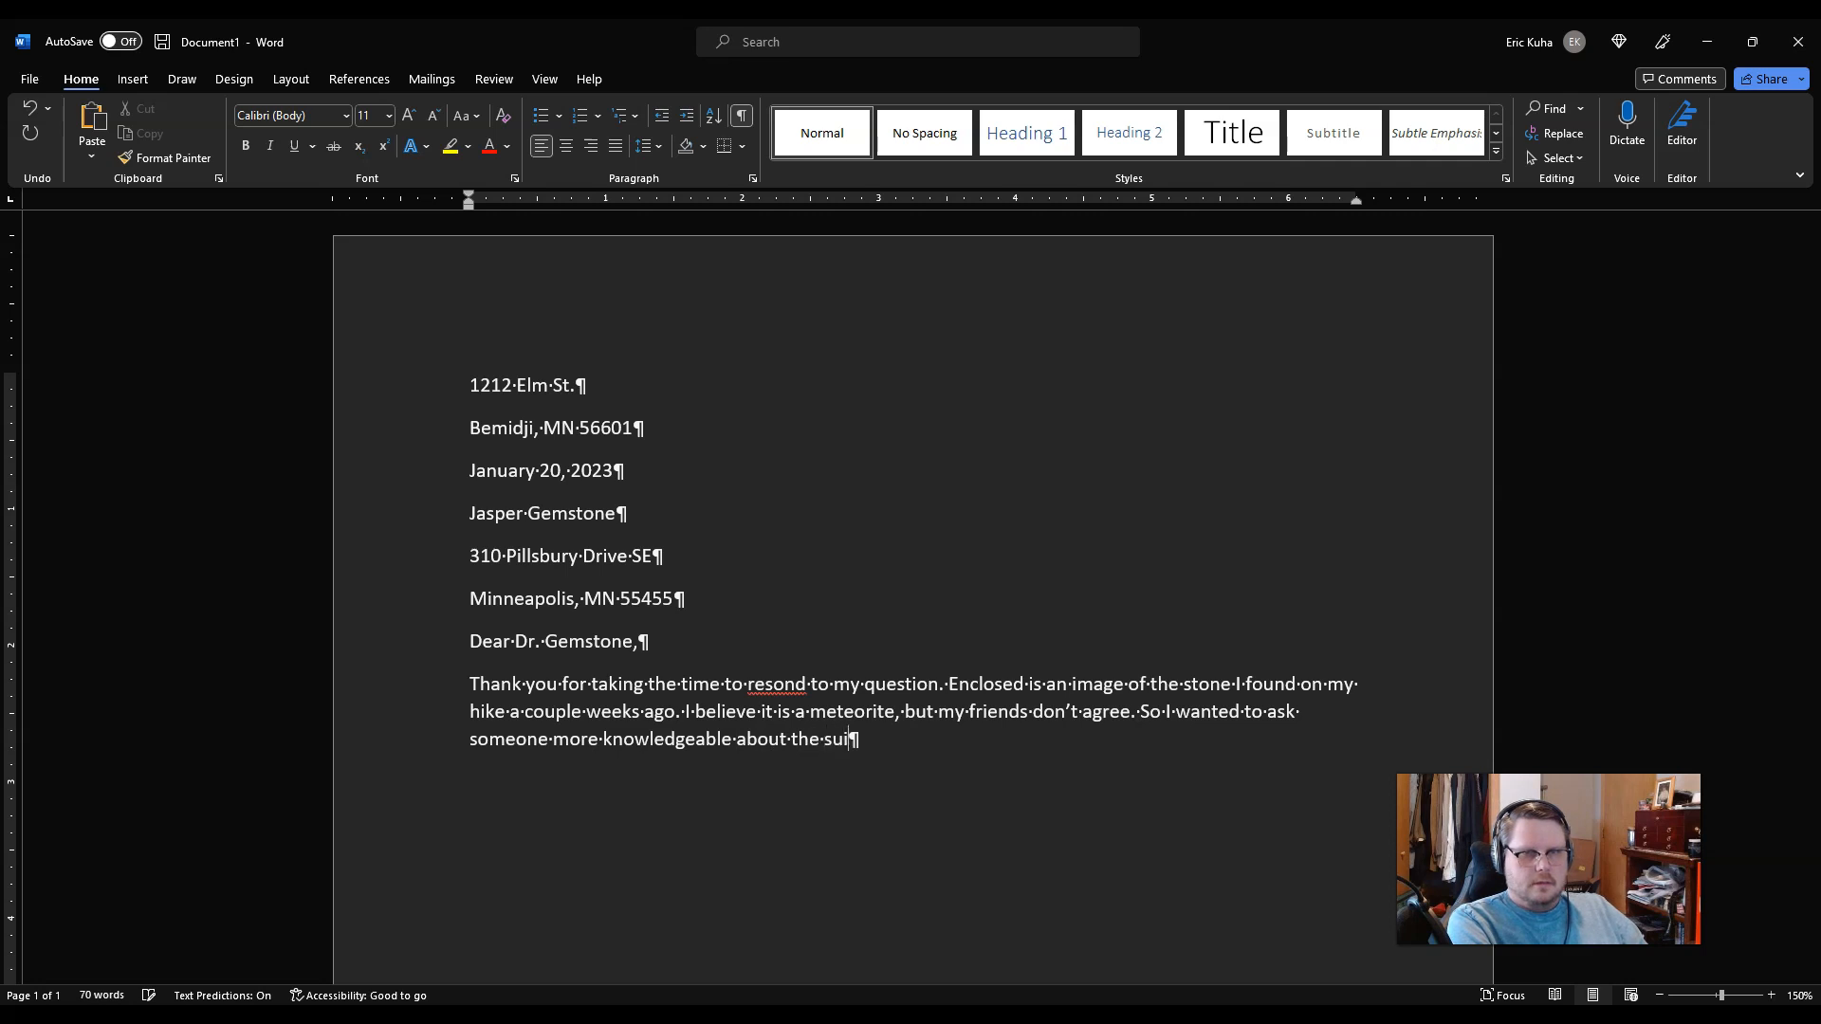
pyautogui.write('ct.')
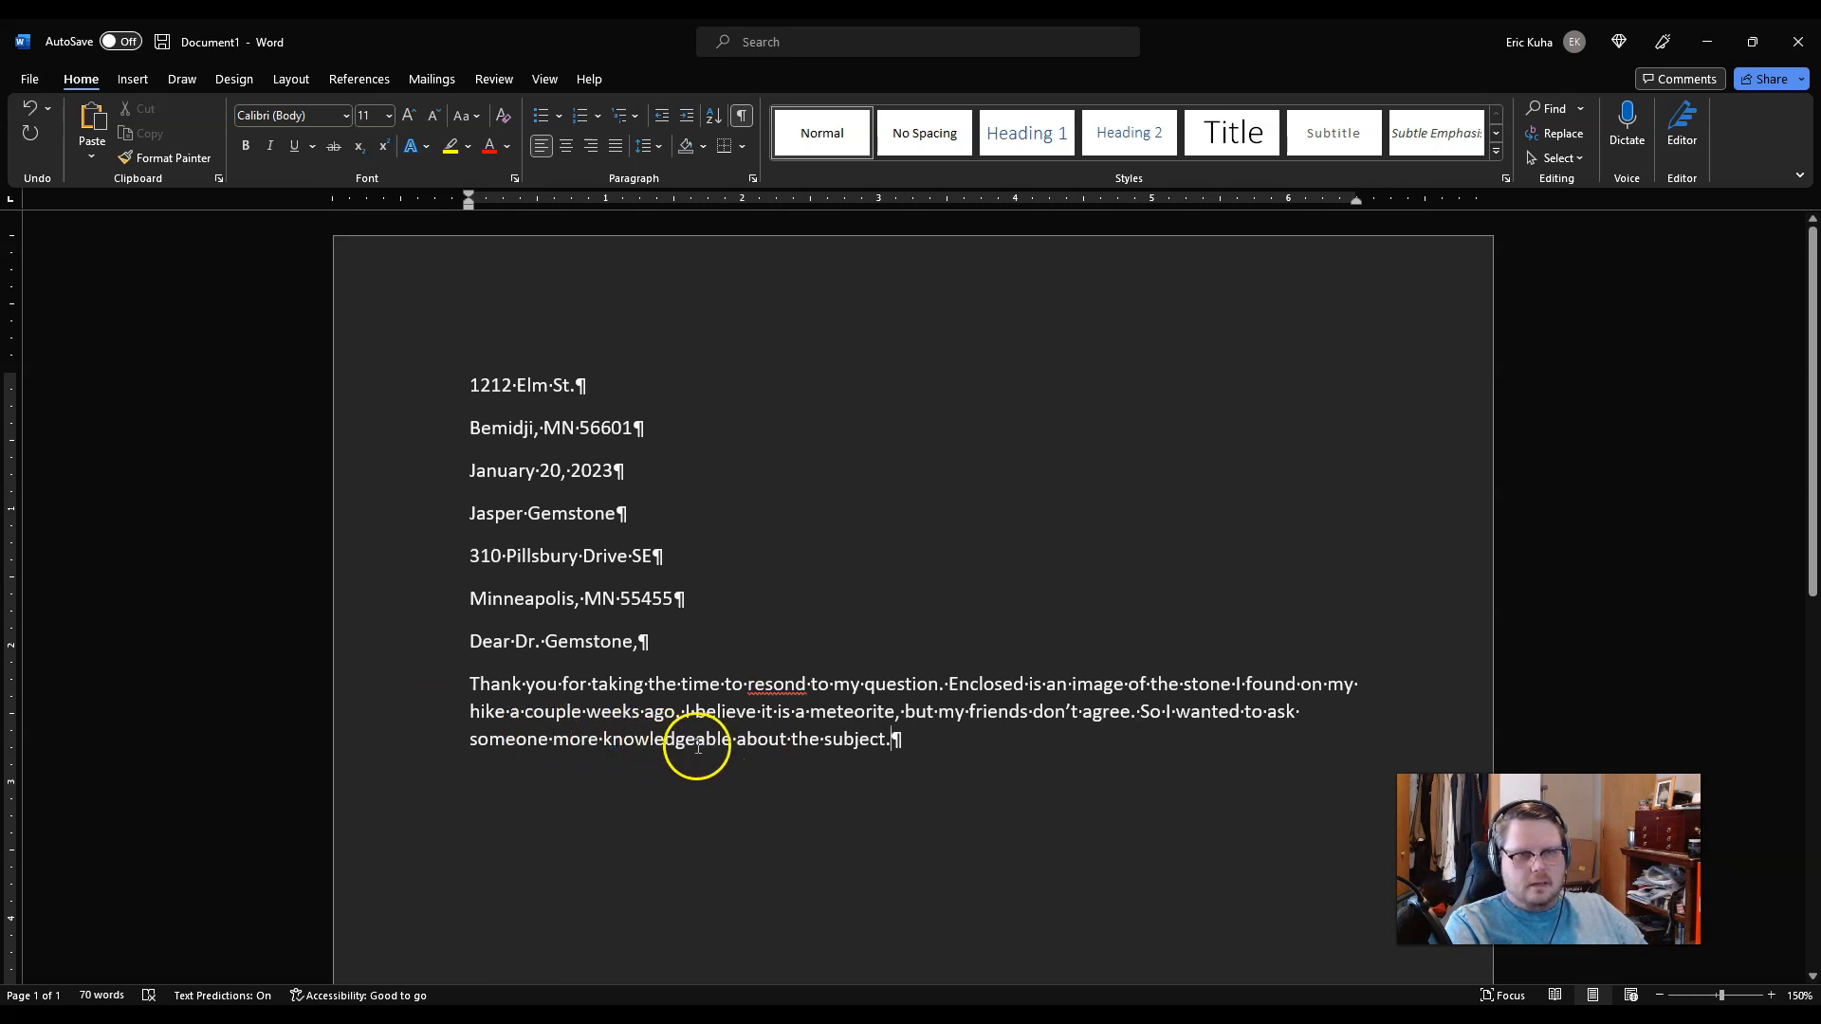
pyautogui.click(948, 748)
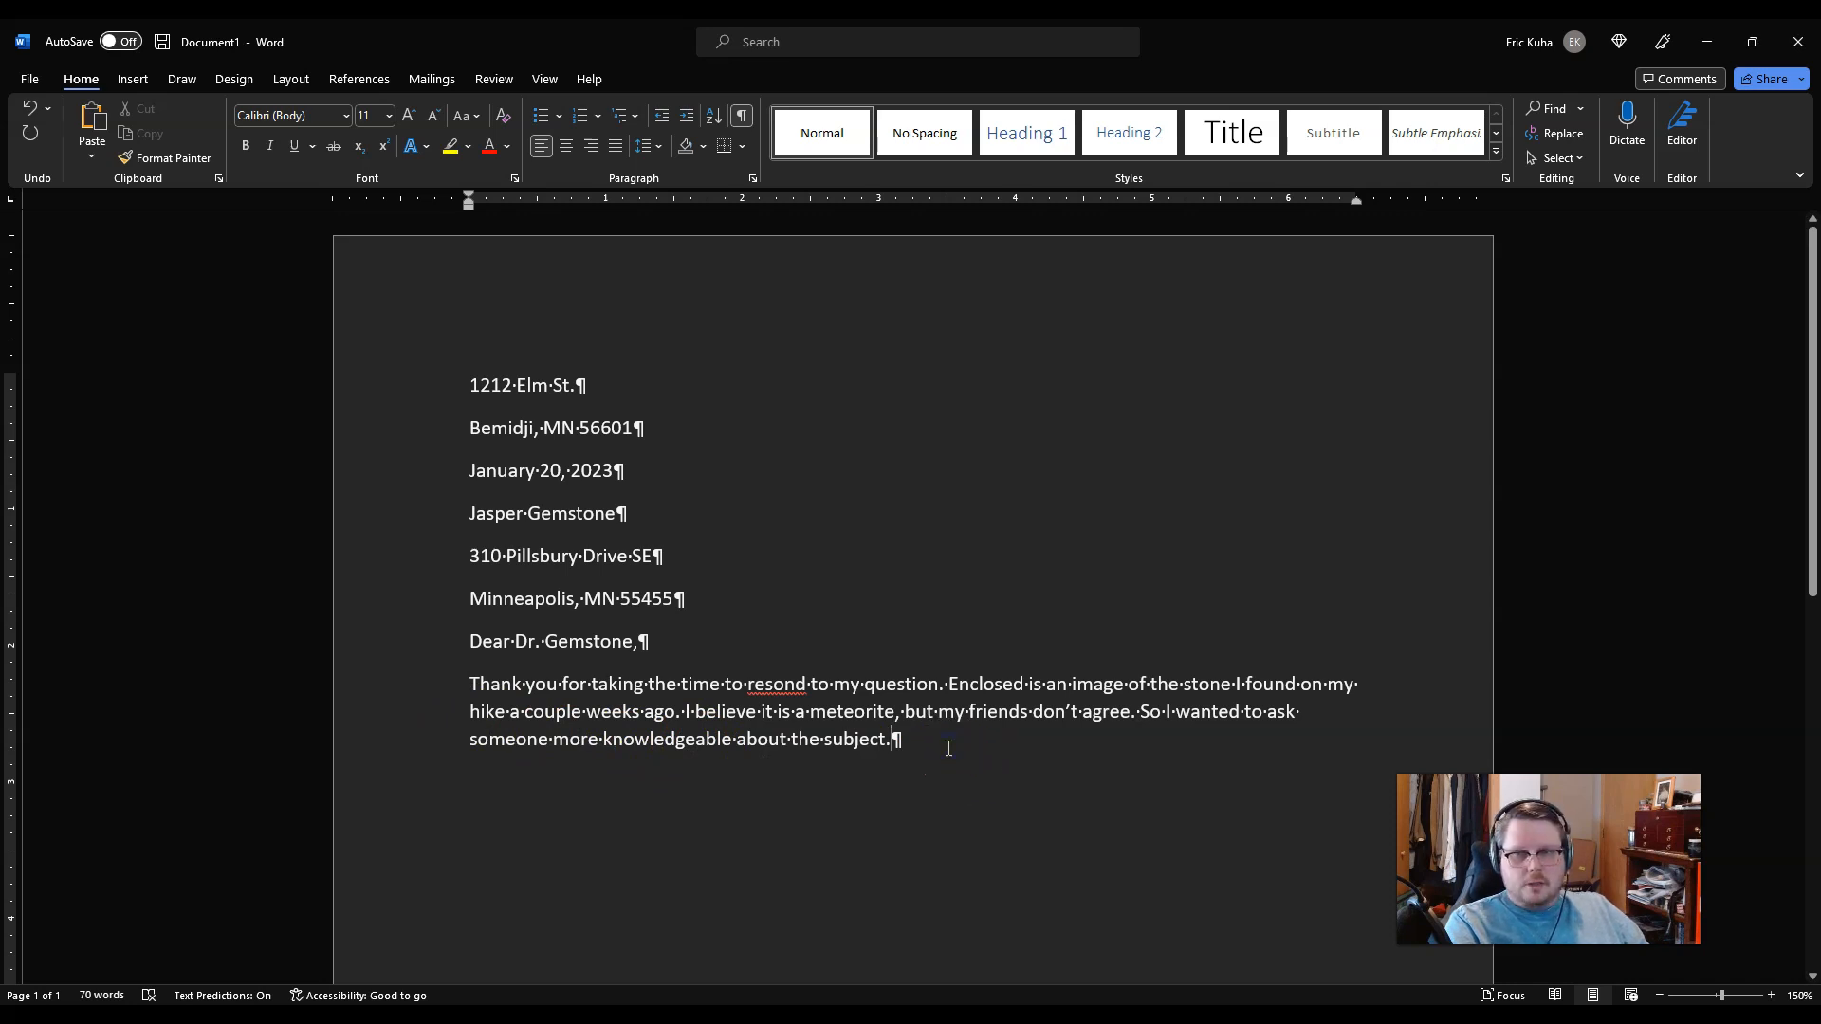
pyautogui.click(951, 742)
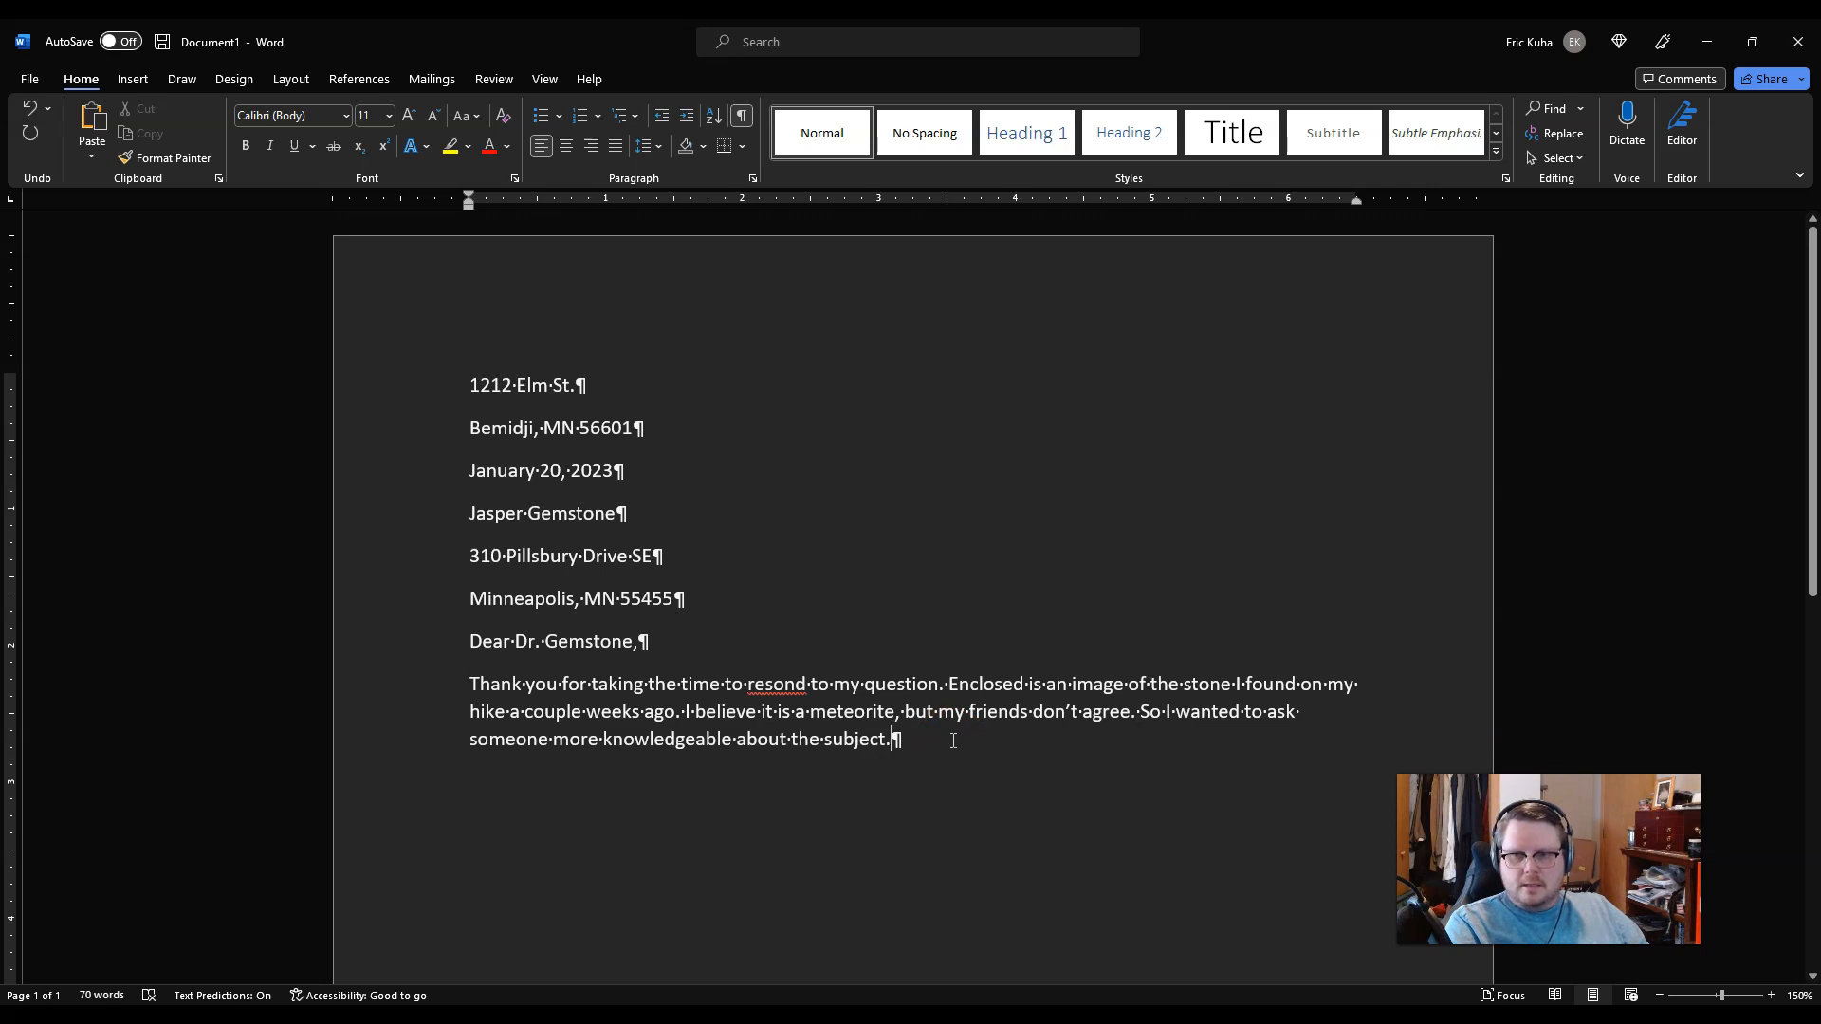
pyautogui.click(948, 743)
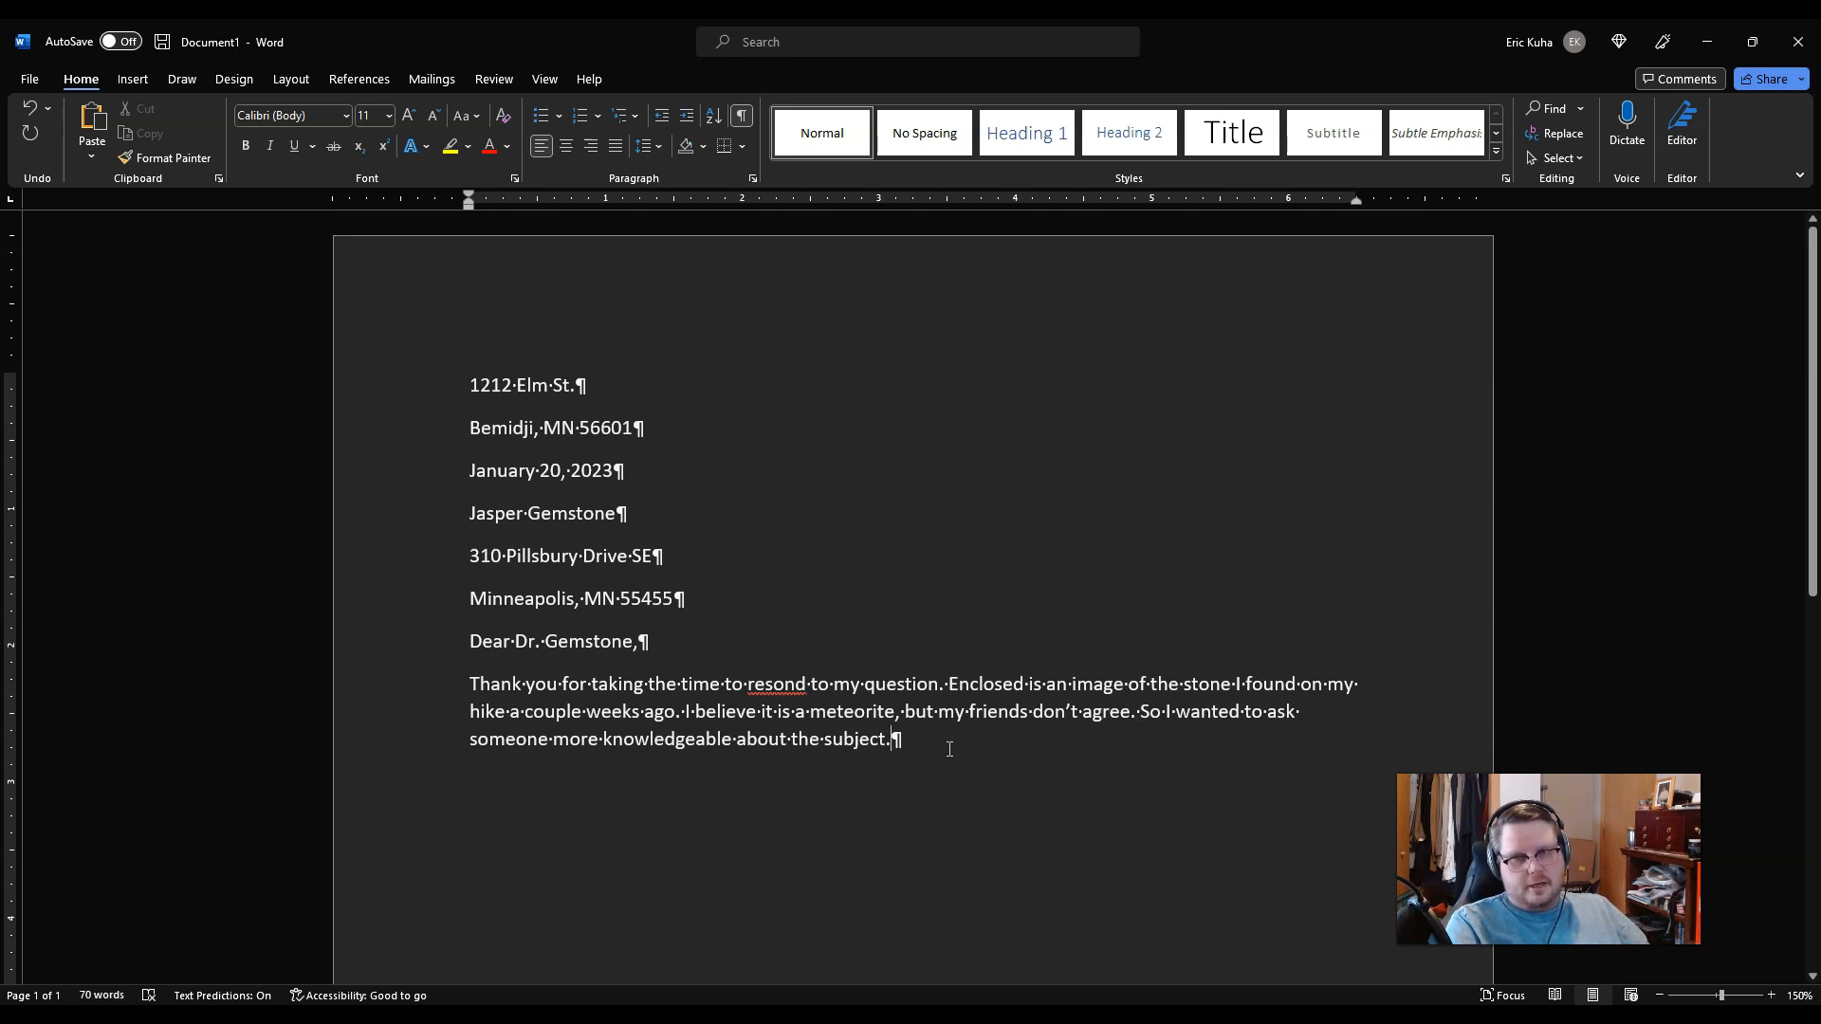
pyautogui.click(949, 742)
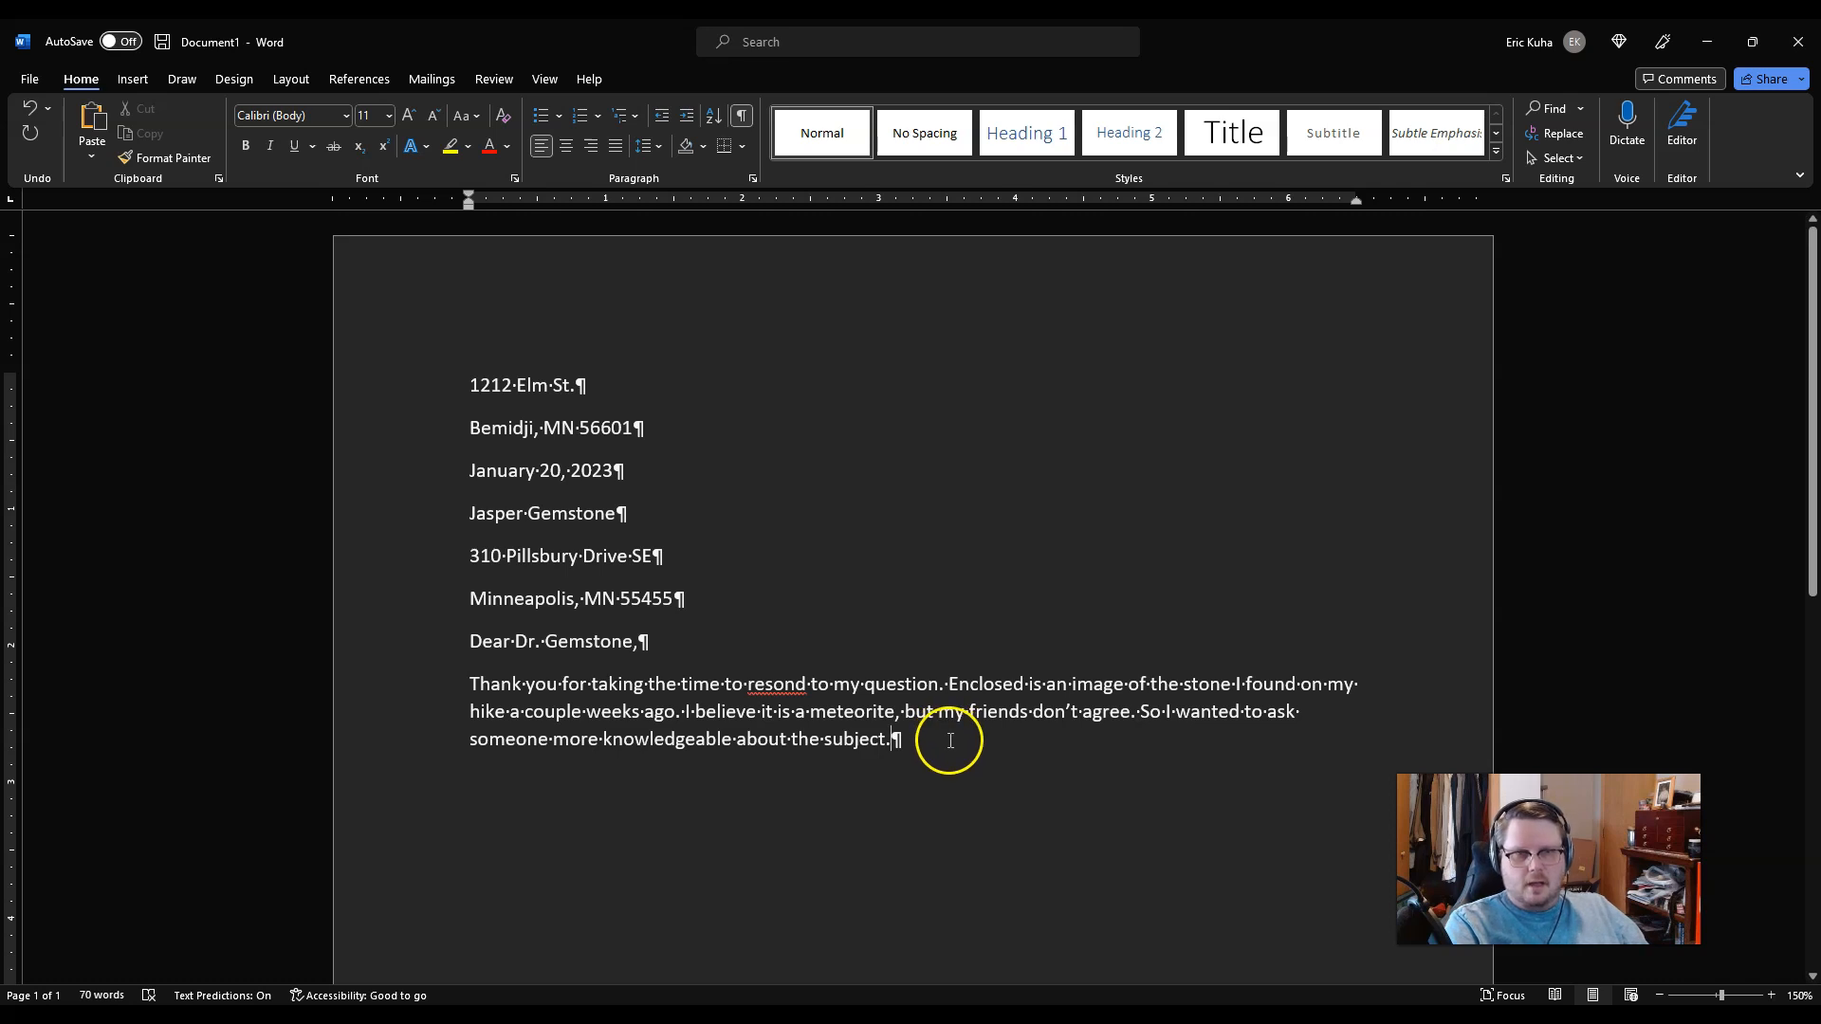
pyautogui.click(941, 755)
pyautogui.click(935, 763)
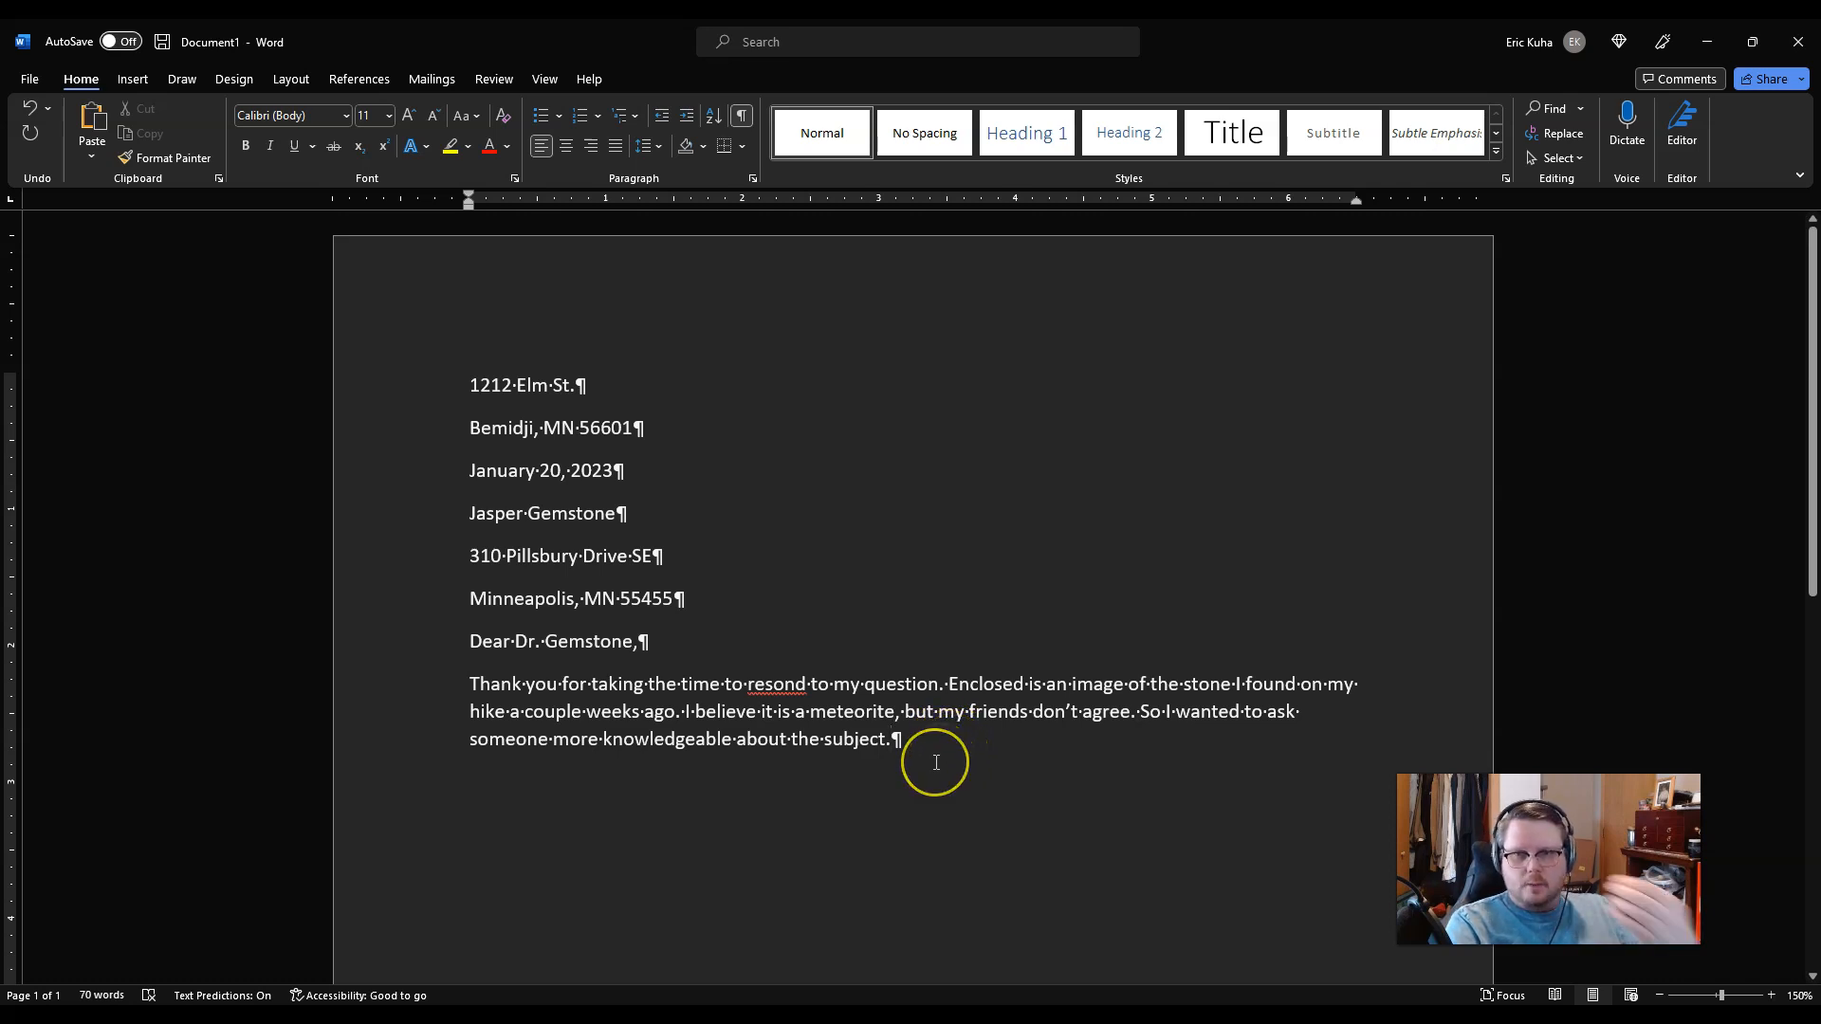
pyautogui.click(933, 765)
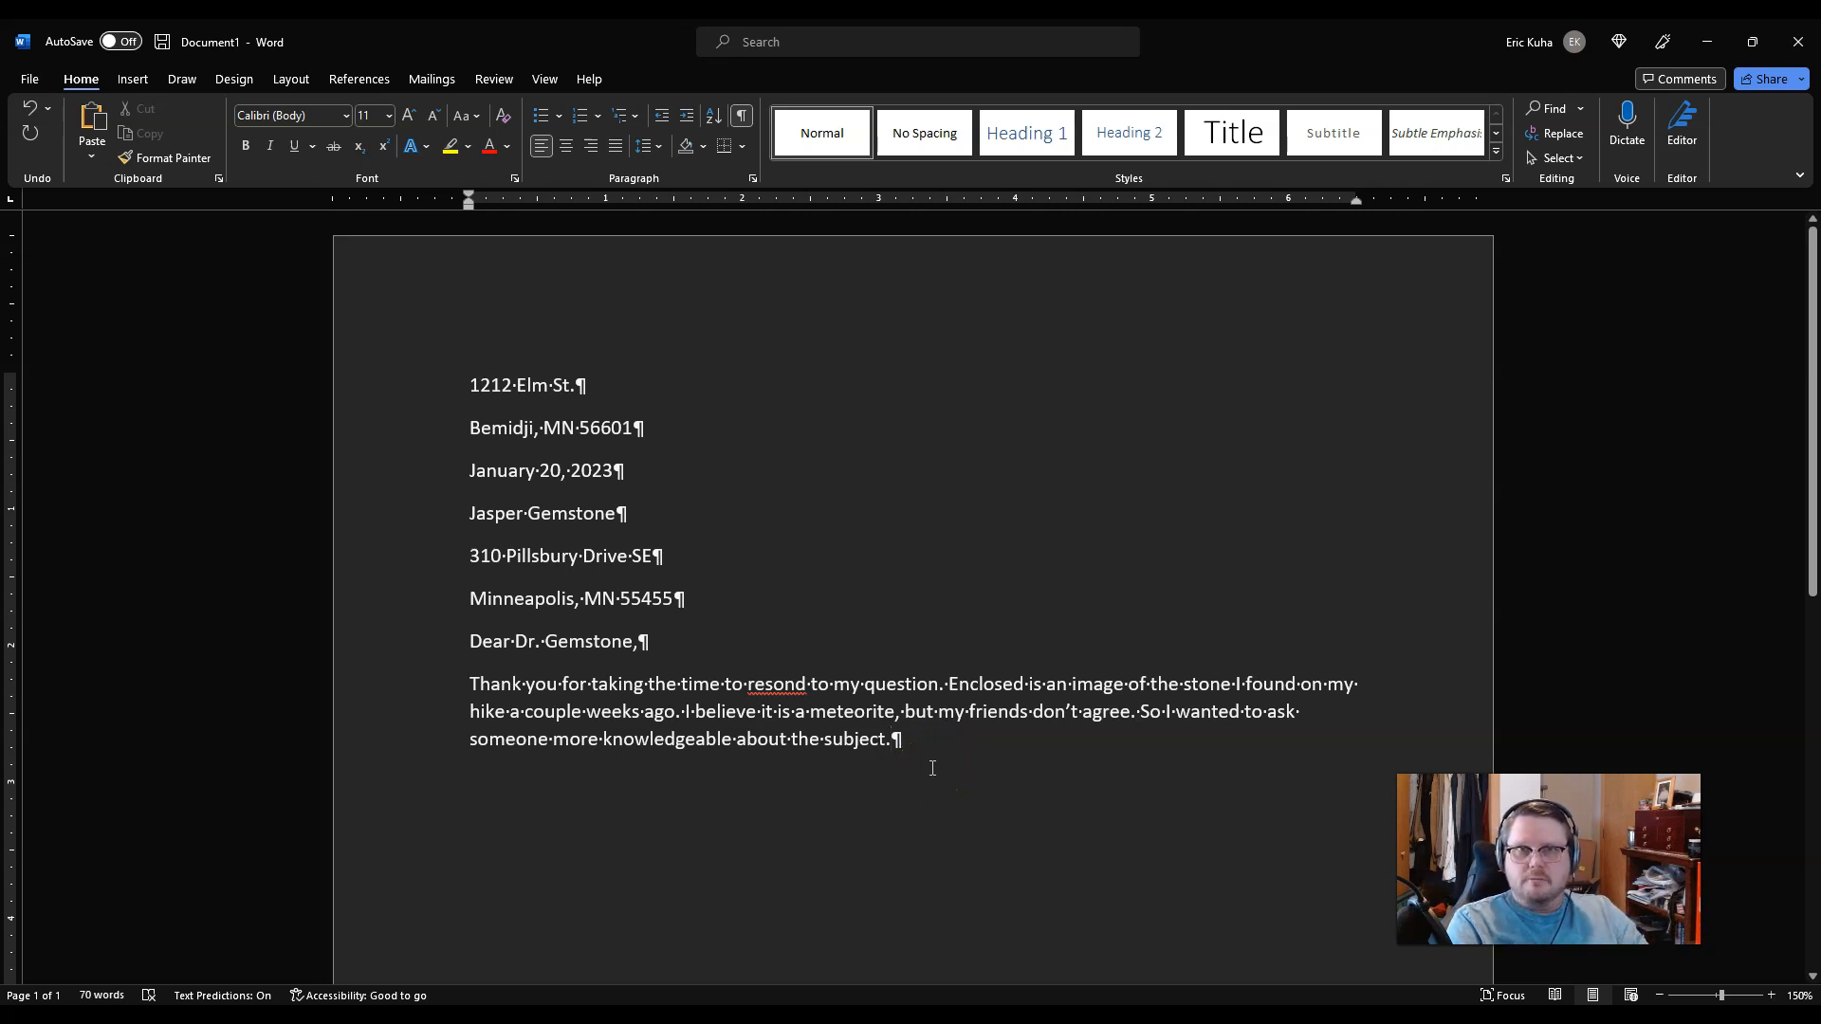
# Step: Add 'I know there is only a small chance that it is a meteorite, but I wanted to make sure.'
pyautogui.write('I know the')
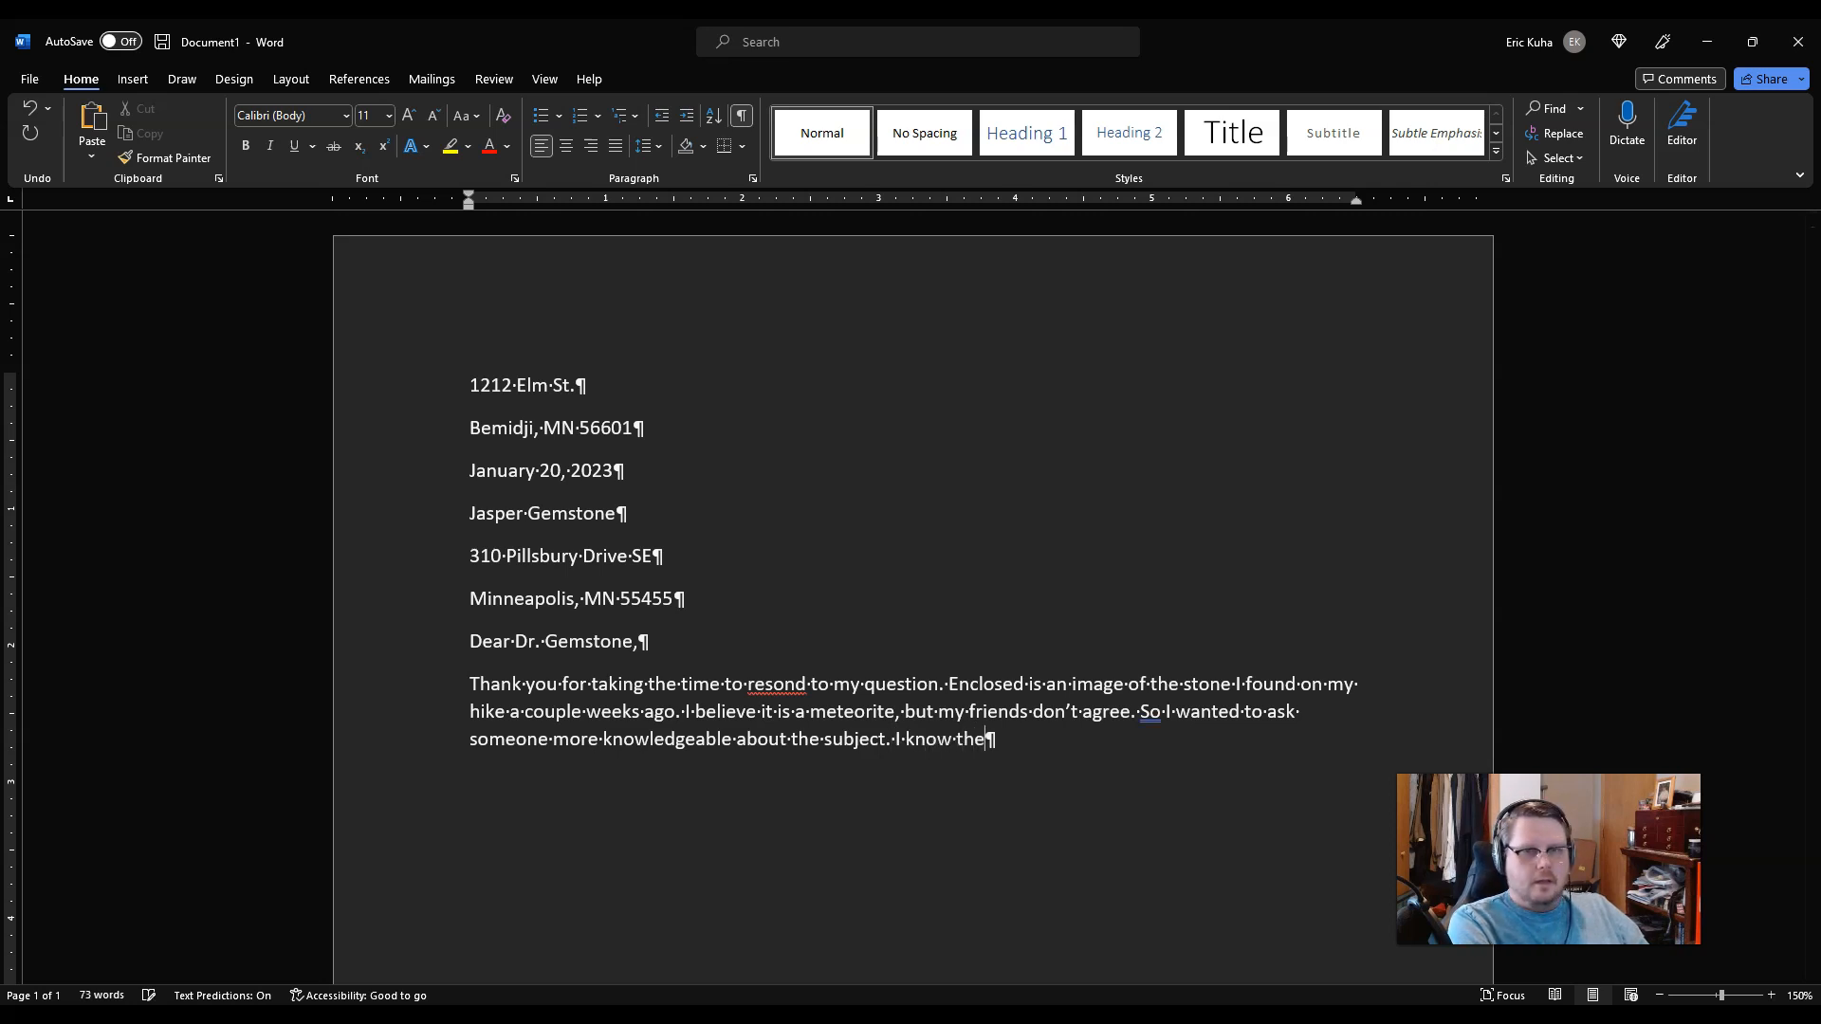
pyautogui.write('ir')
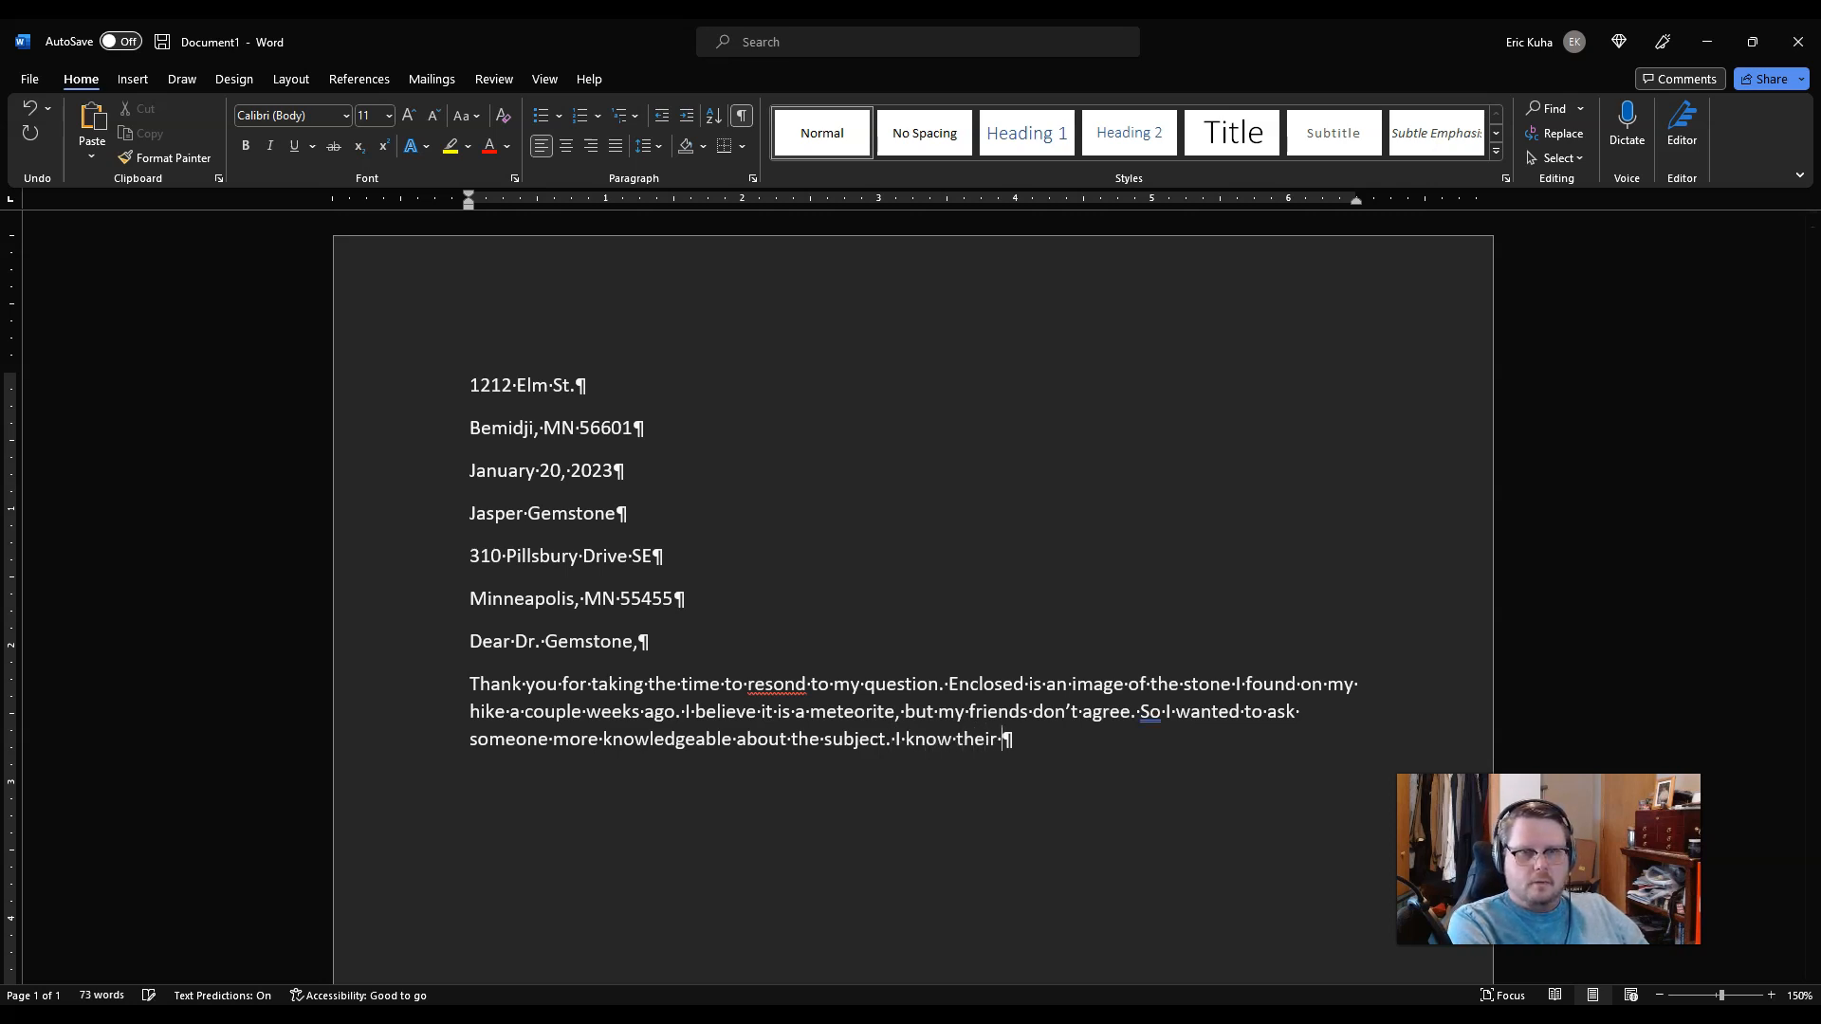
pyautogui.press('BackSpace')
pyautogui.press('BackSpace')
pyautogui.press('BackSpace')
pyautogui.write('re is')
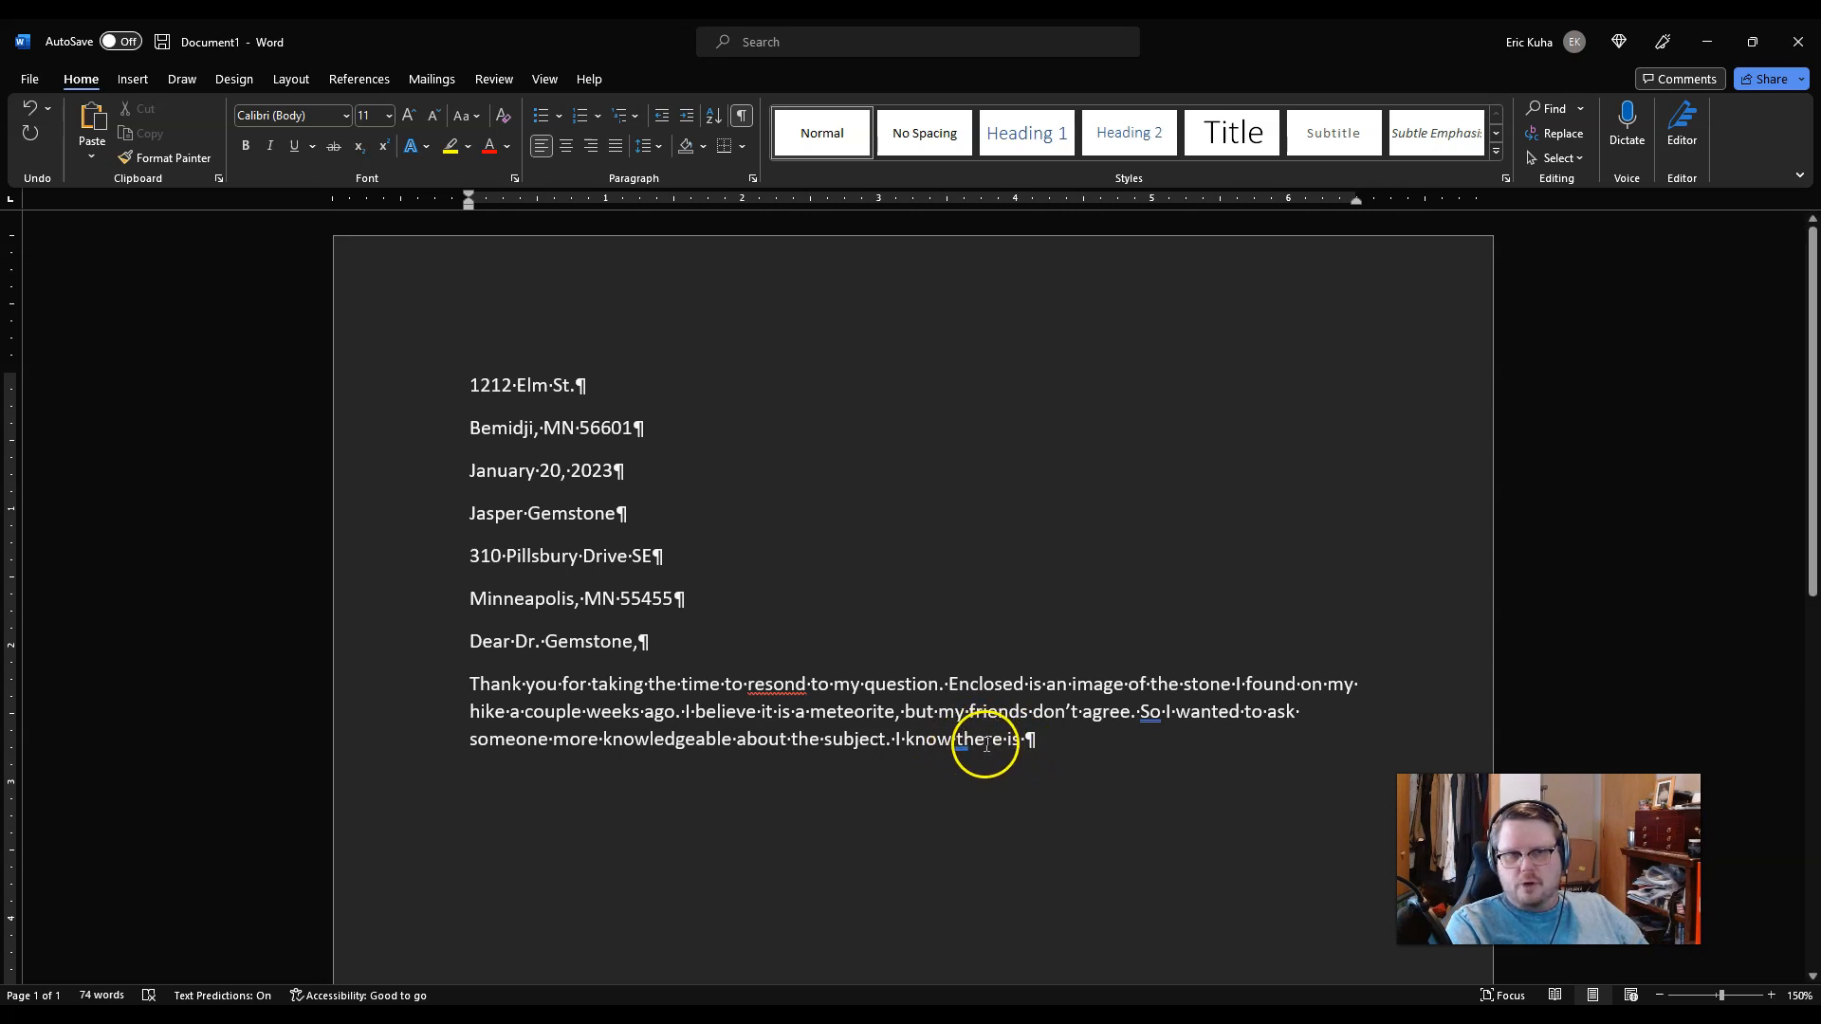
pyautogui.keyDown('ctrl'); pyautogui.scroll(7, 994, 788); pyautogui.keyUp('ctrl')
pyautogui.click(1001, 795)
pyautogui.scroll(-2, 1090, 787)
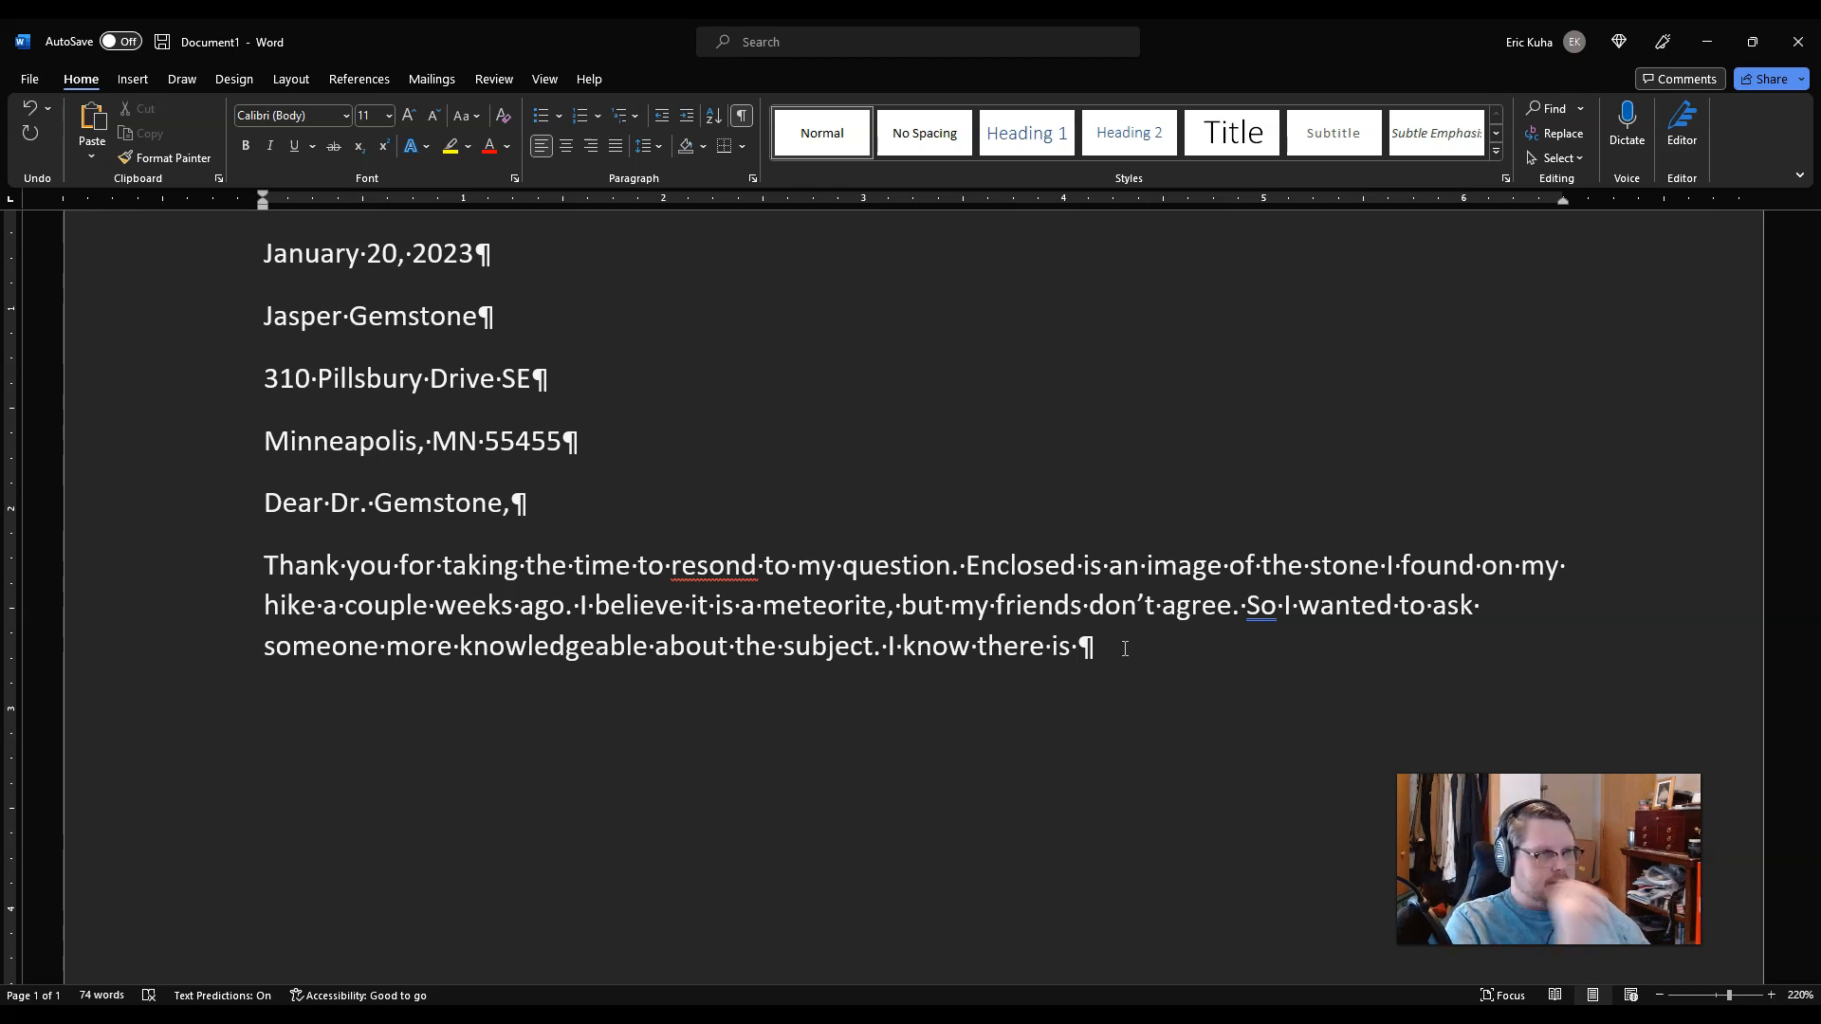
pyautogui.write('only a small')
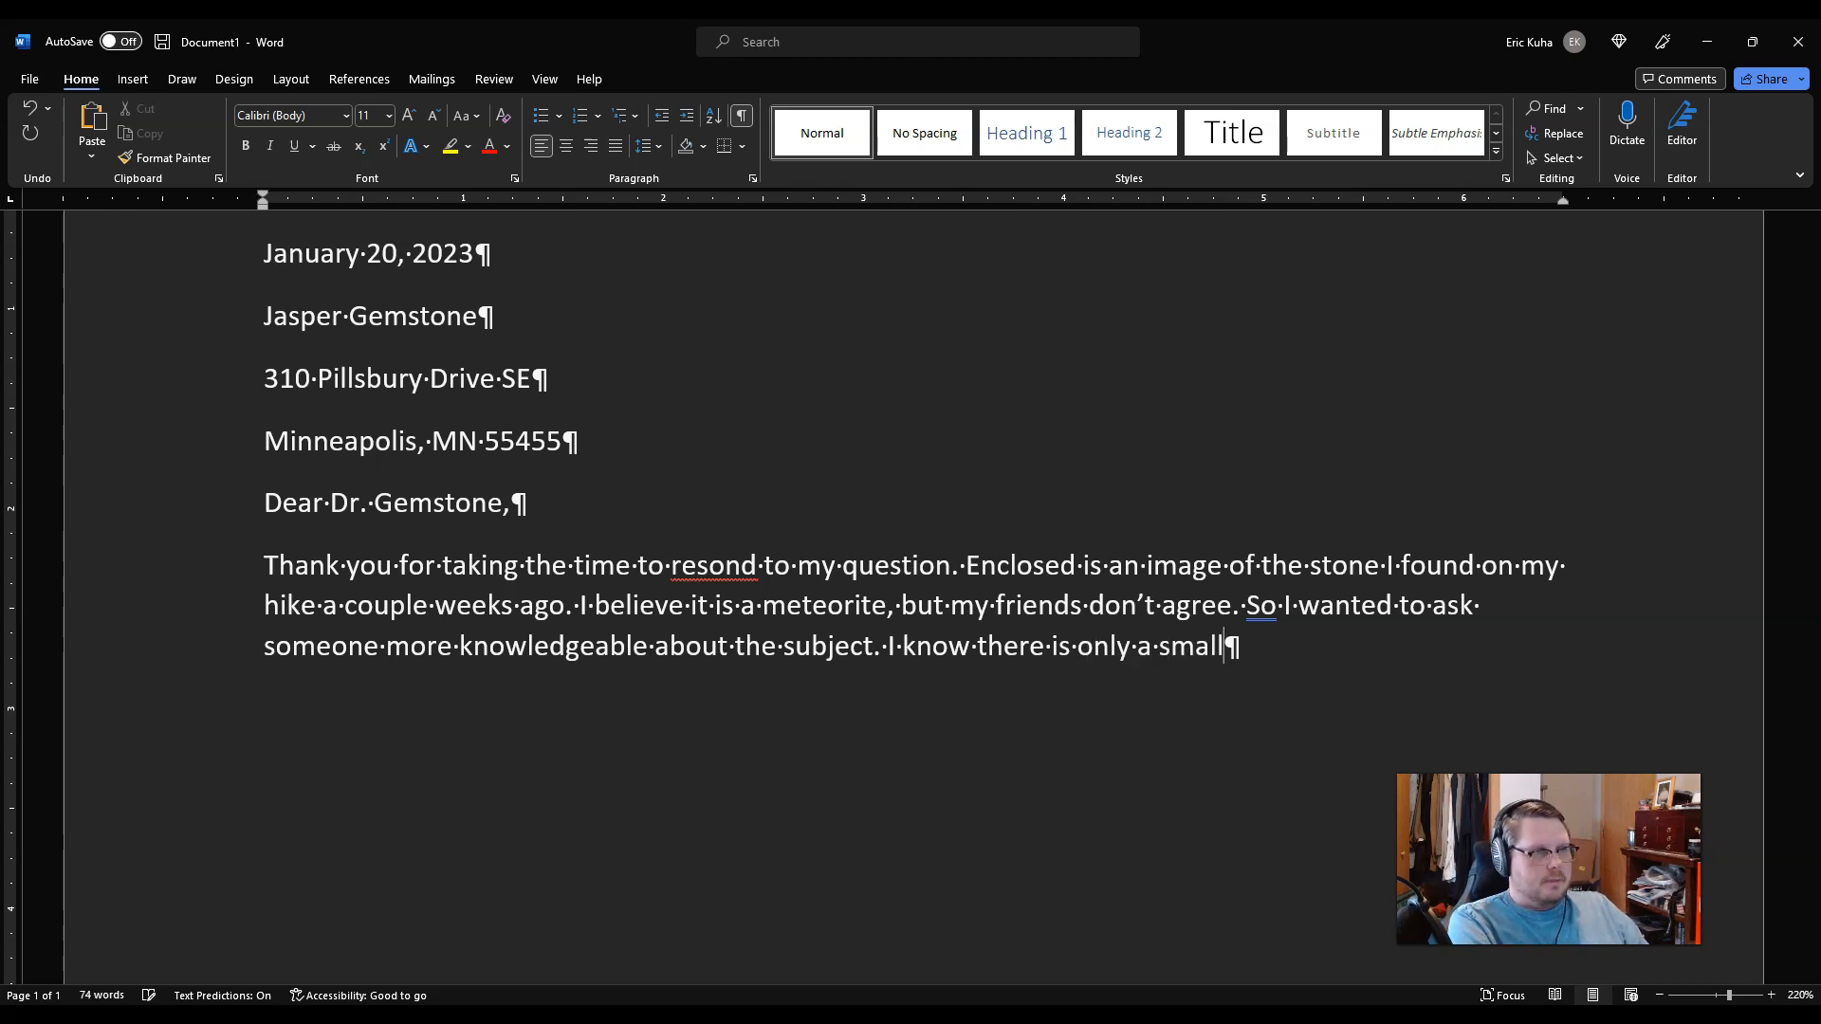
pyautogui.write(' chance that it is a')
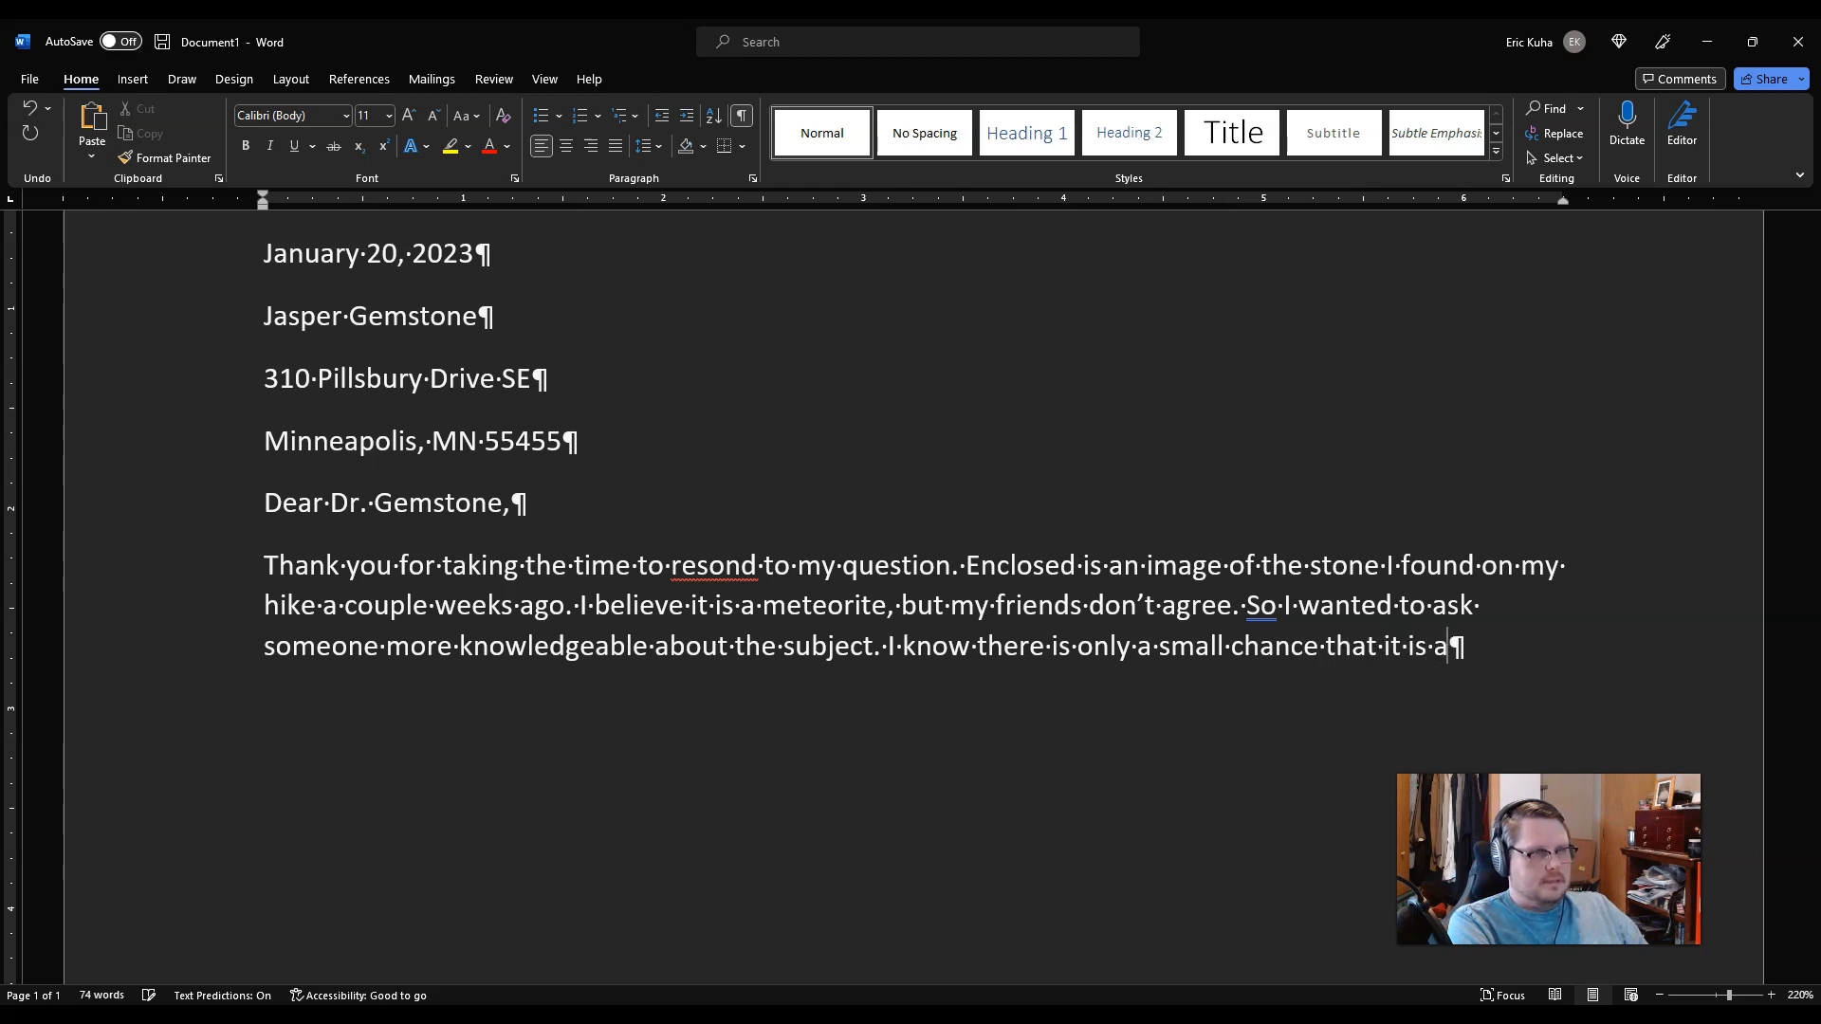
pyautogui.write(' meteori')
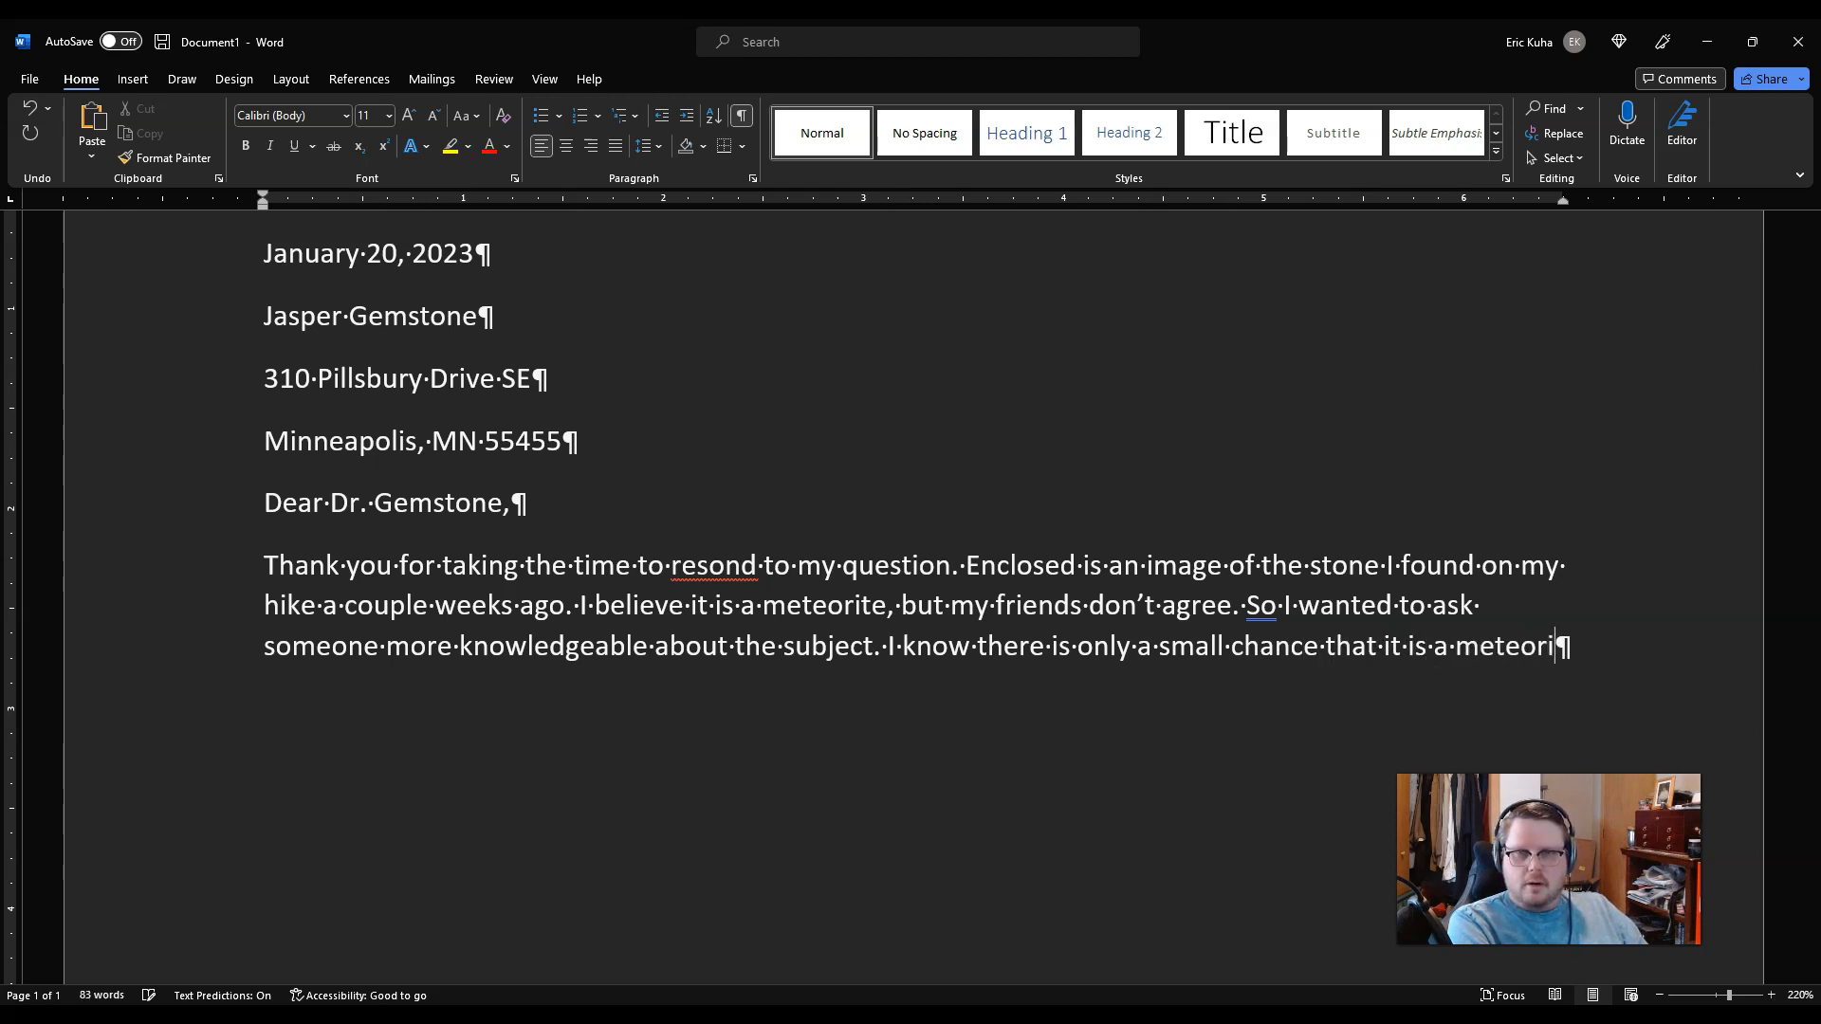
pyautogui.write('te, but I want')
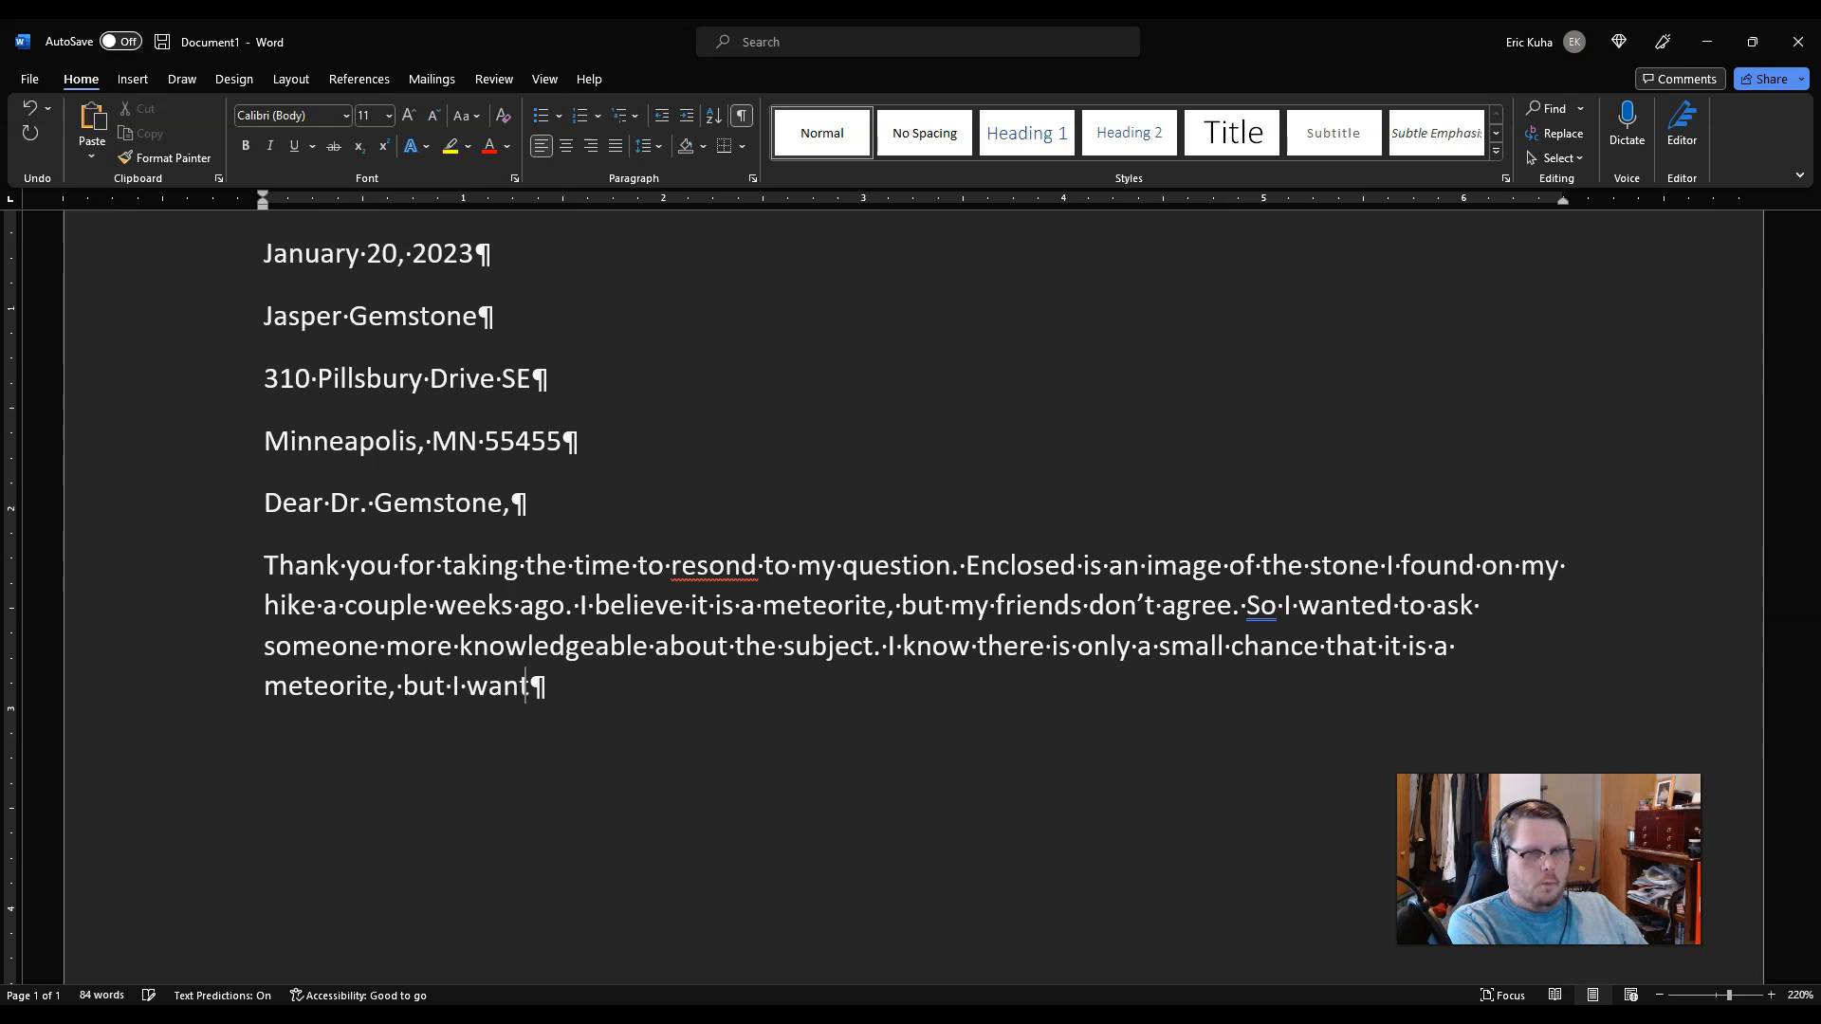
pyautogui.write('ed to make sure')
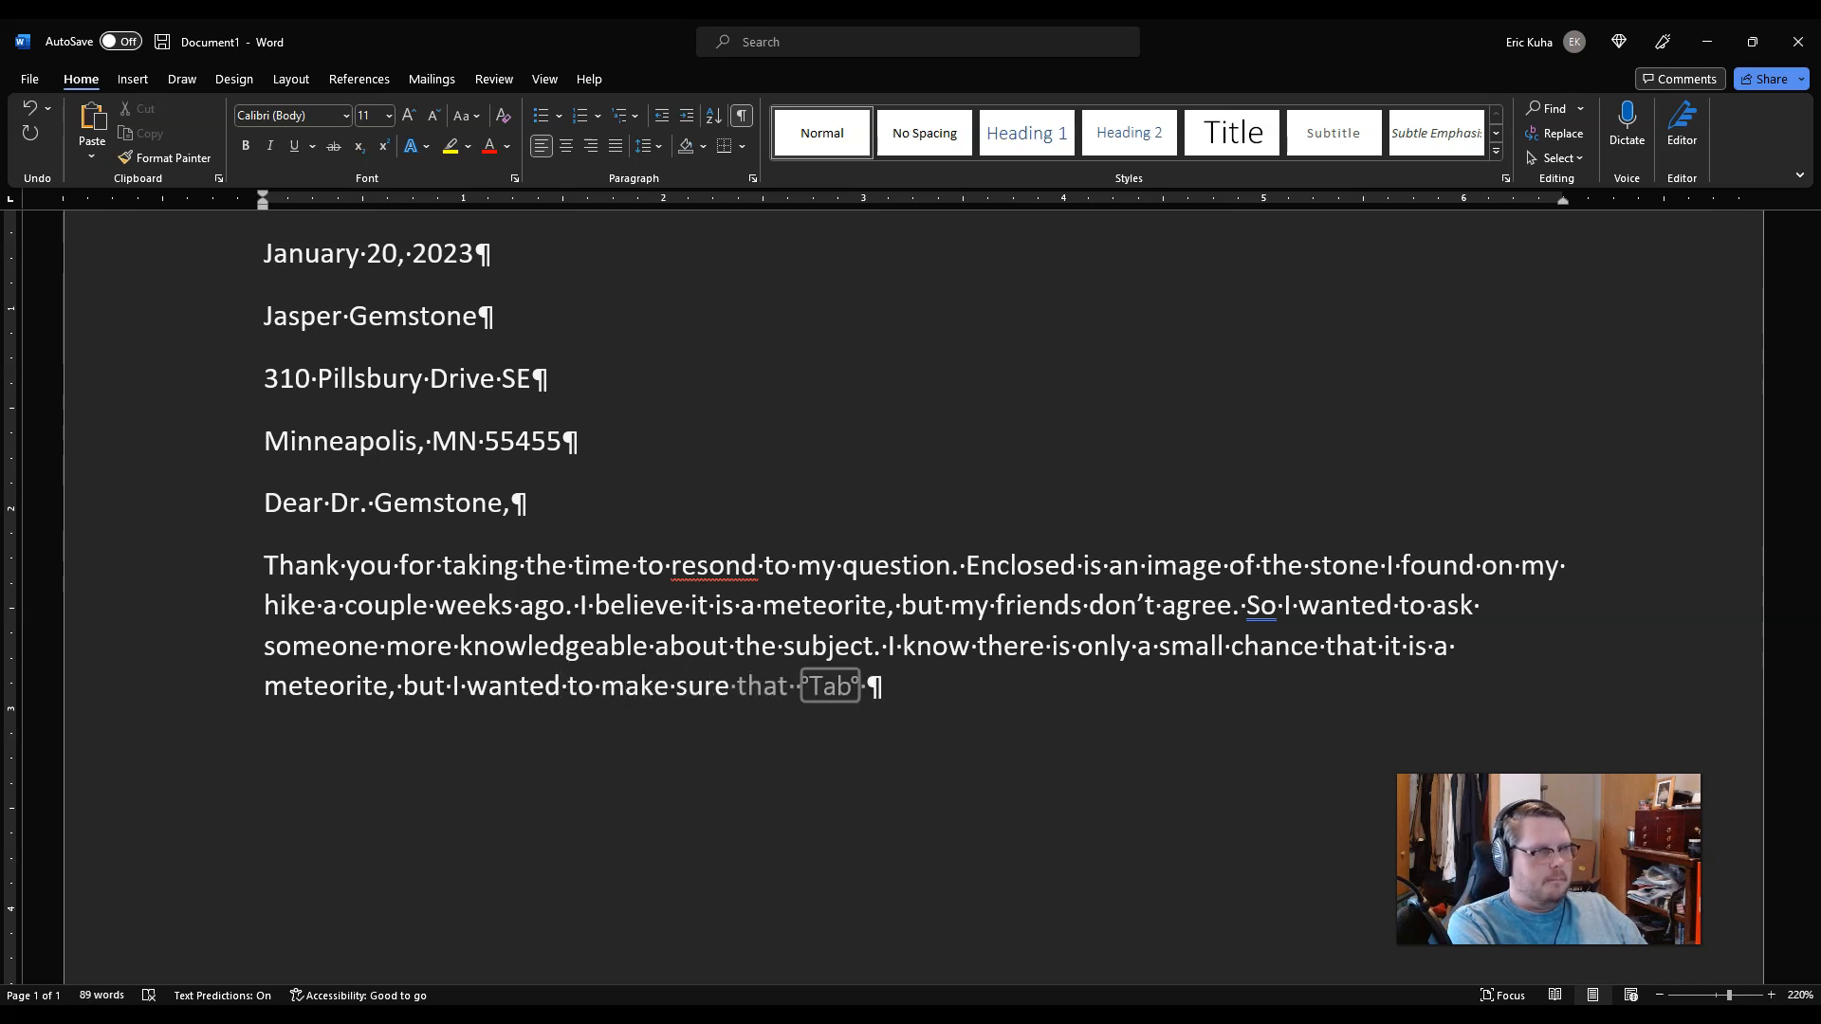
pyautogui.write('.')
pyautogui.press('Return')
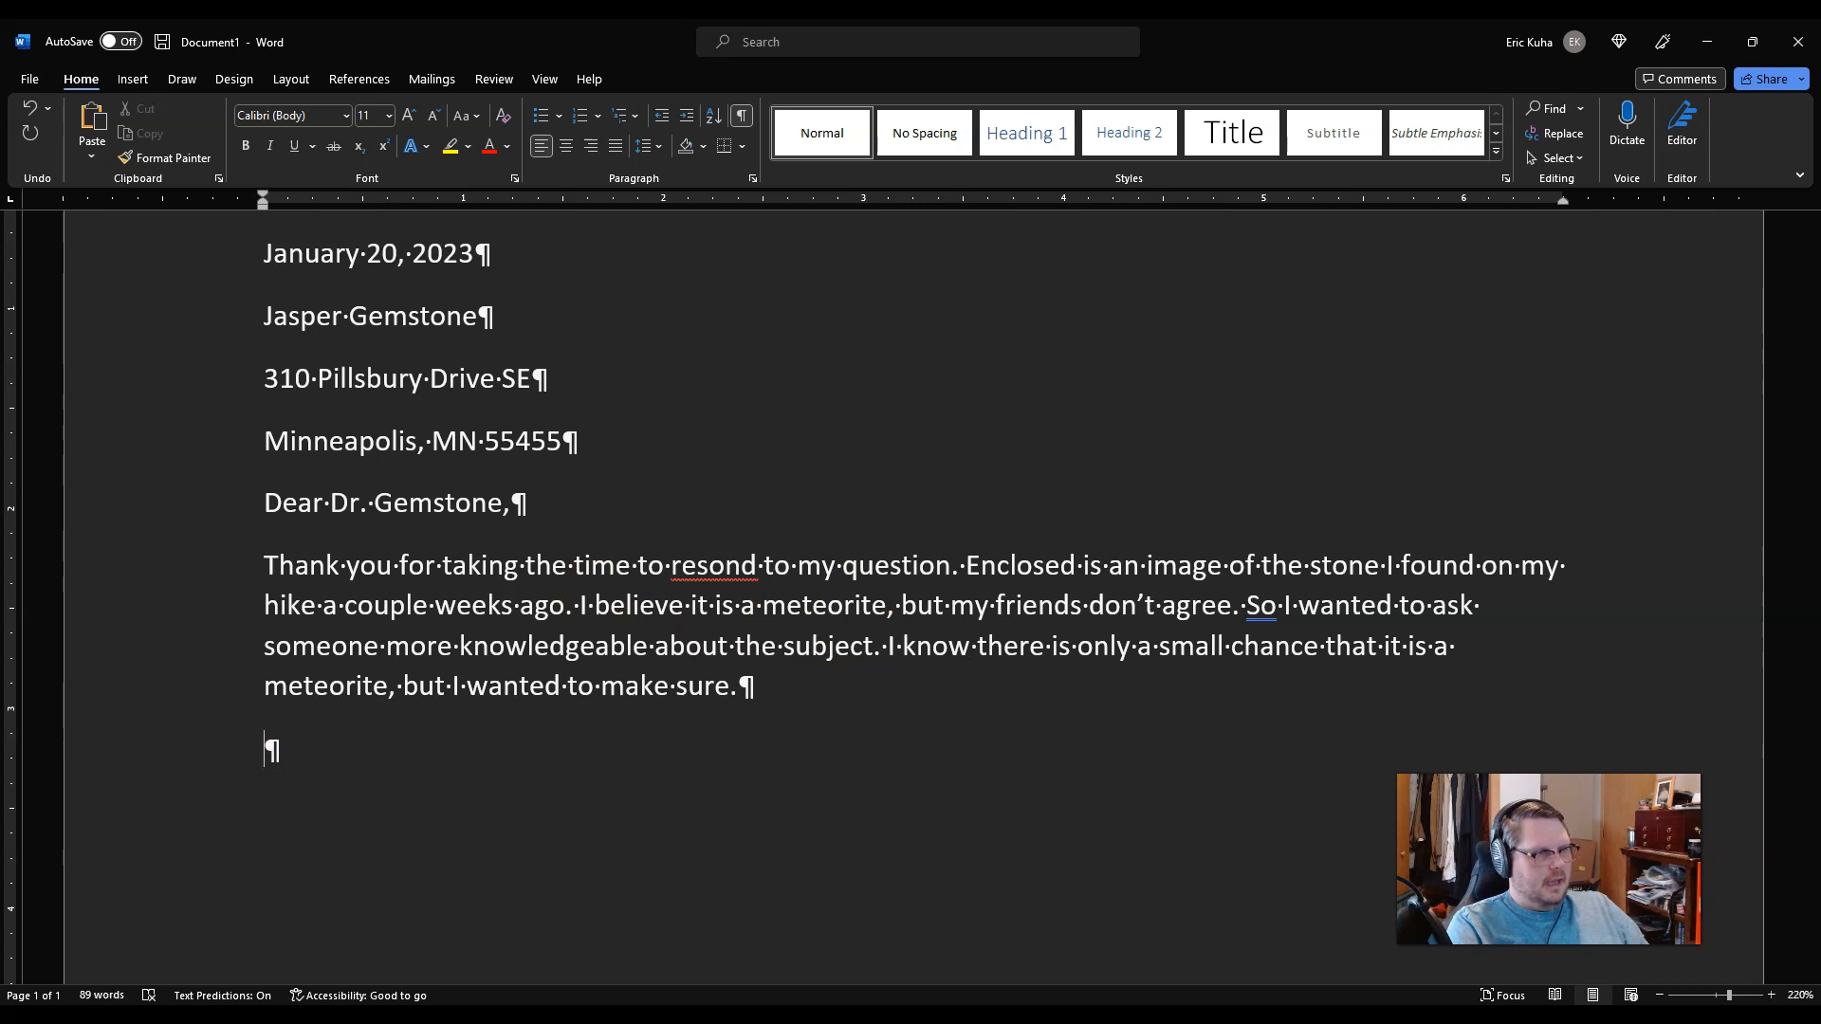
pyautogui.hotkey('alt', 'Tab')
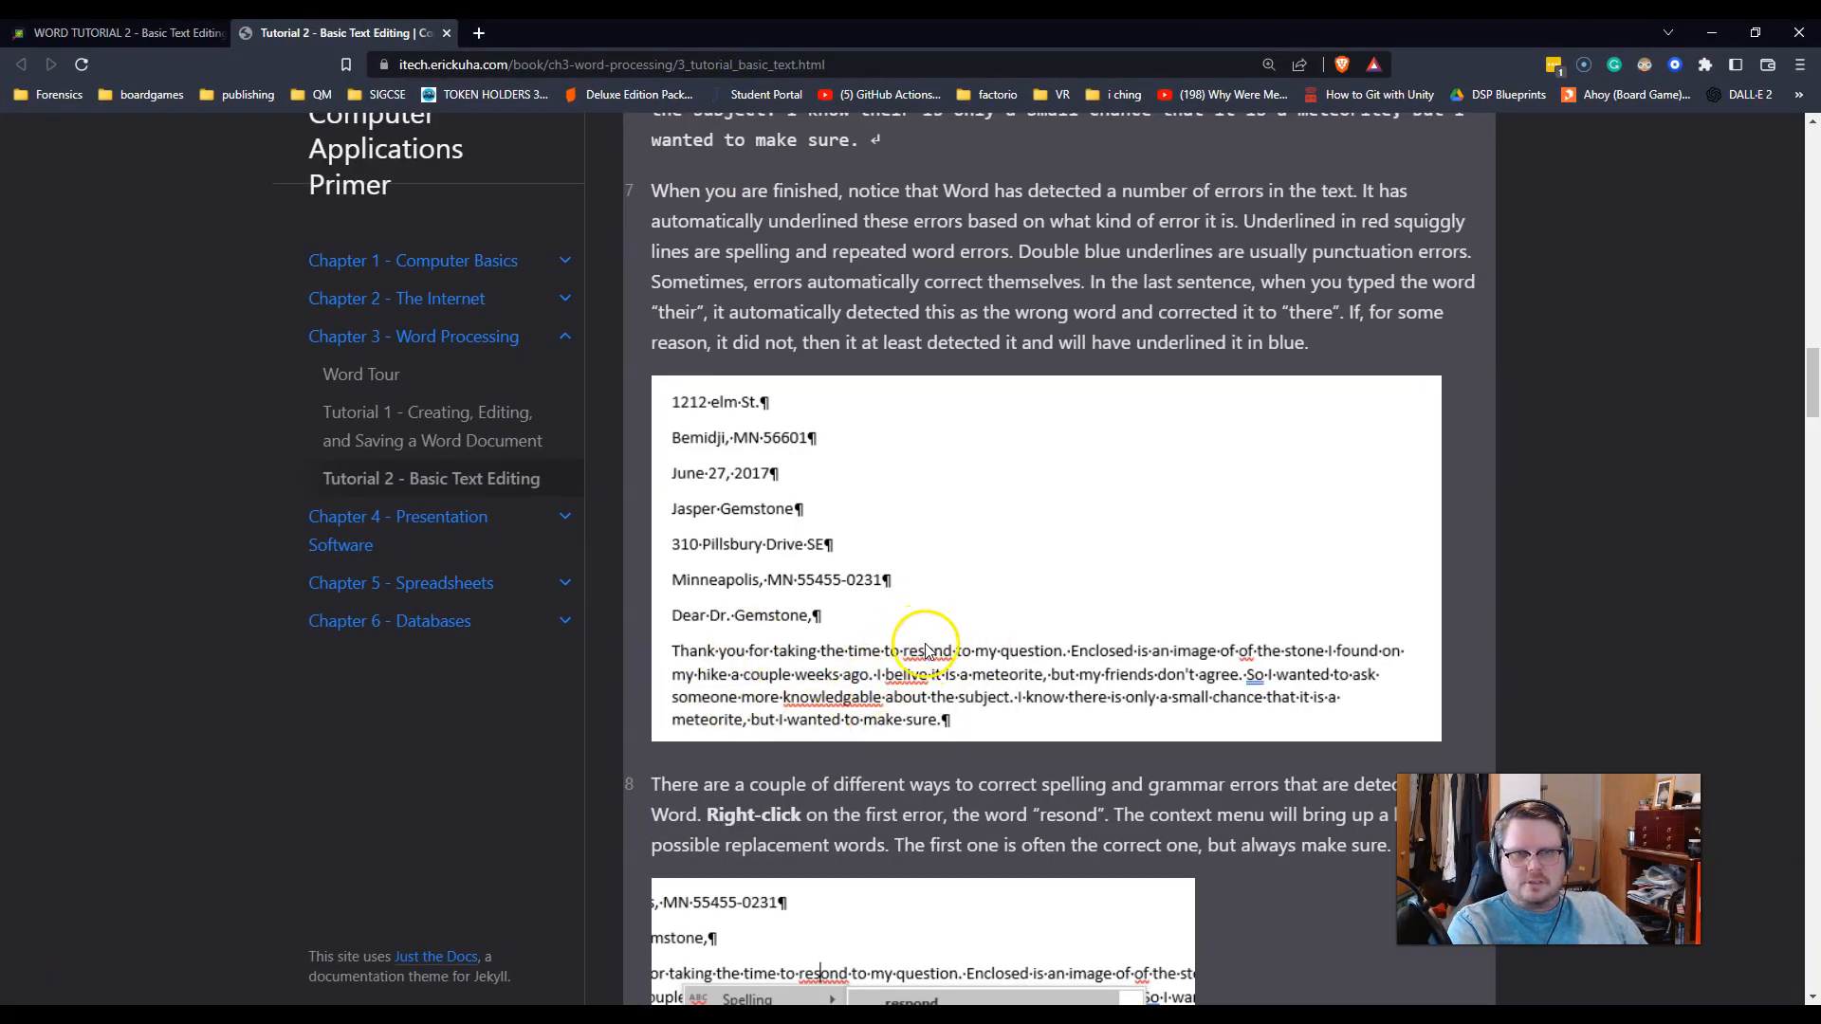
pyautogui.hotkey('alt', 'Tab')
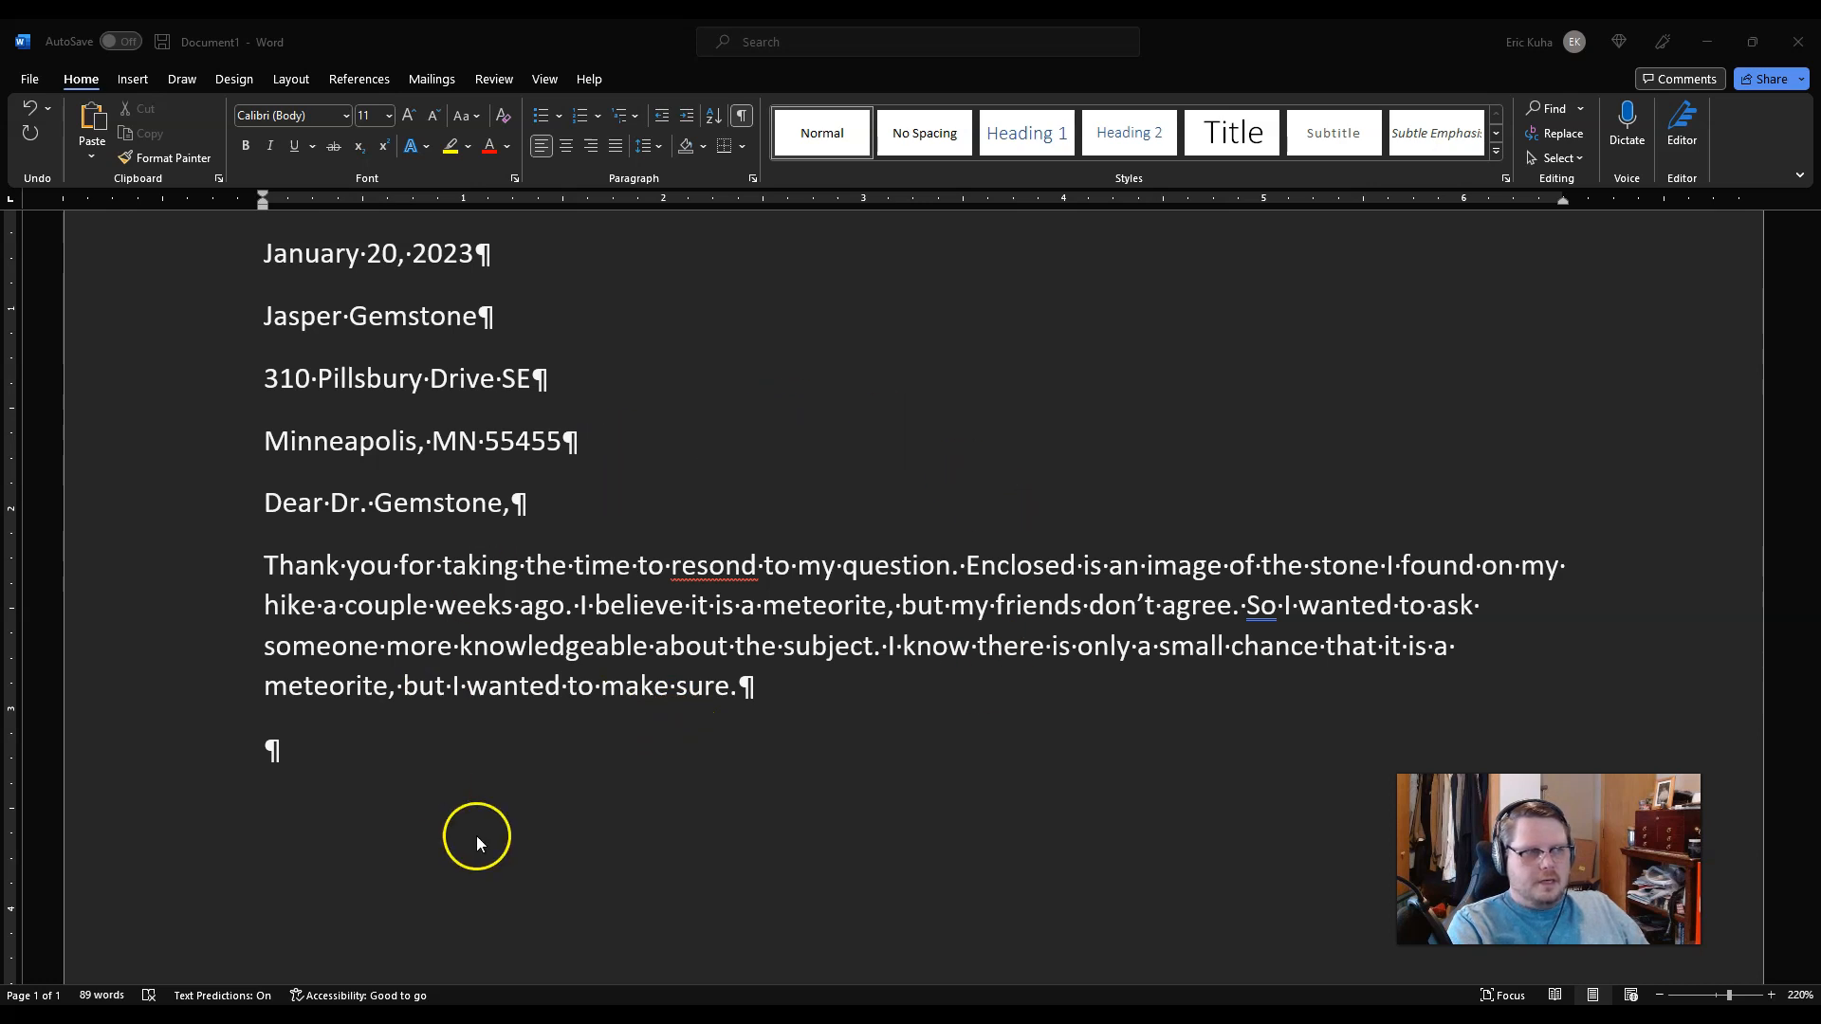
# Step: Correct the misspelling 'resond' to 'respond' using the spelling suggestions
pyautogui.click(719, 563)
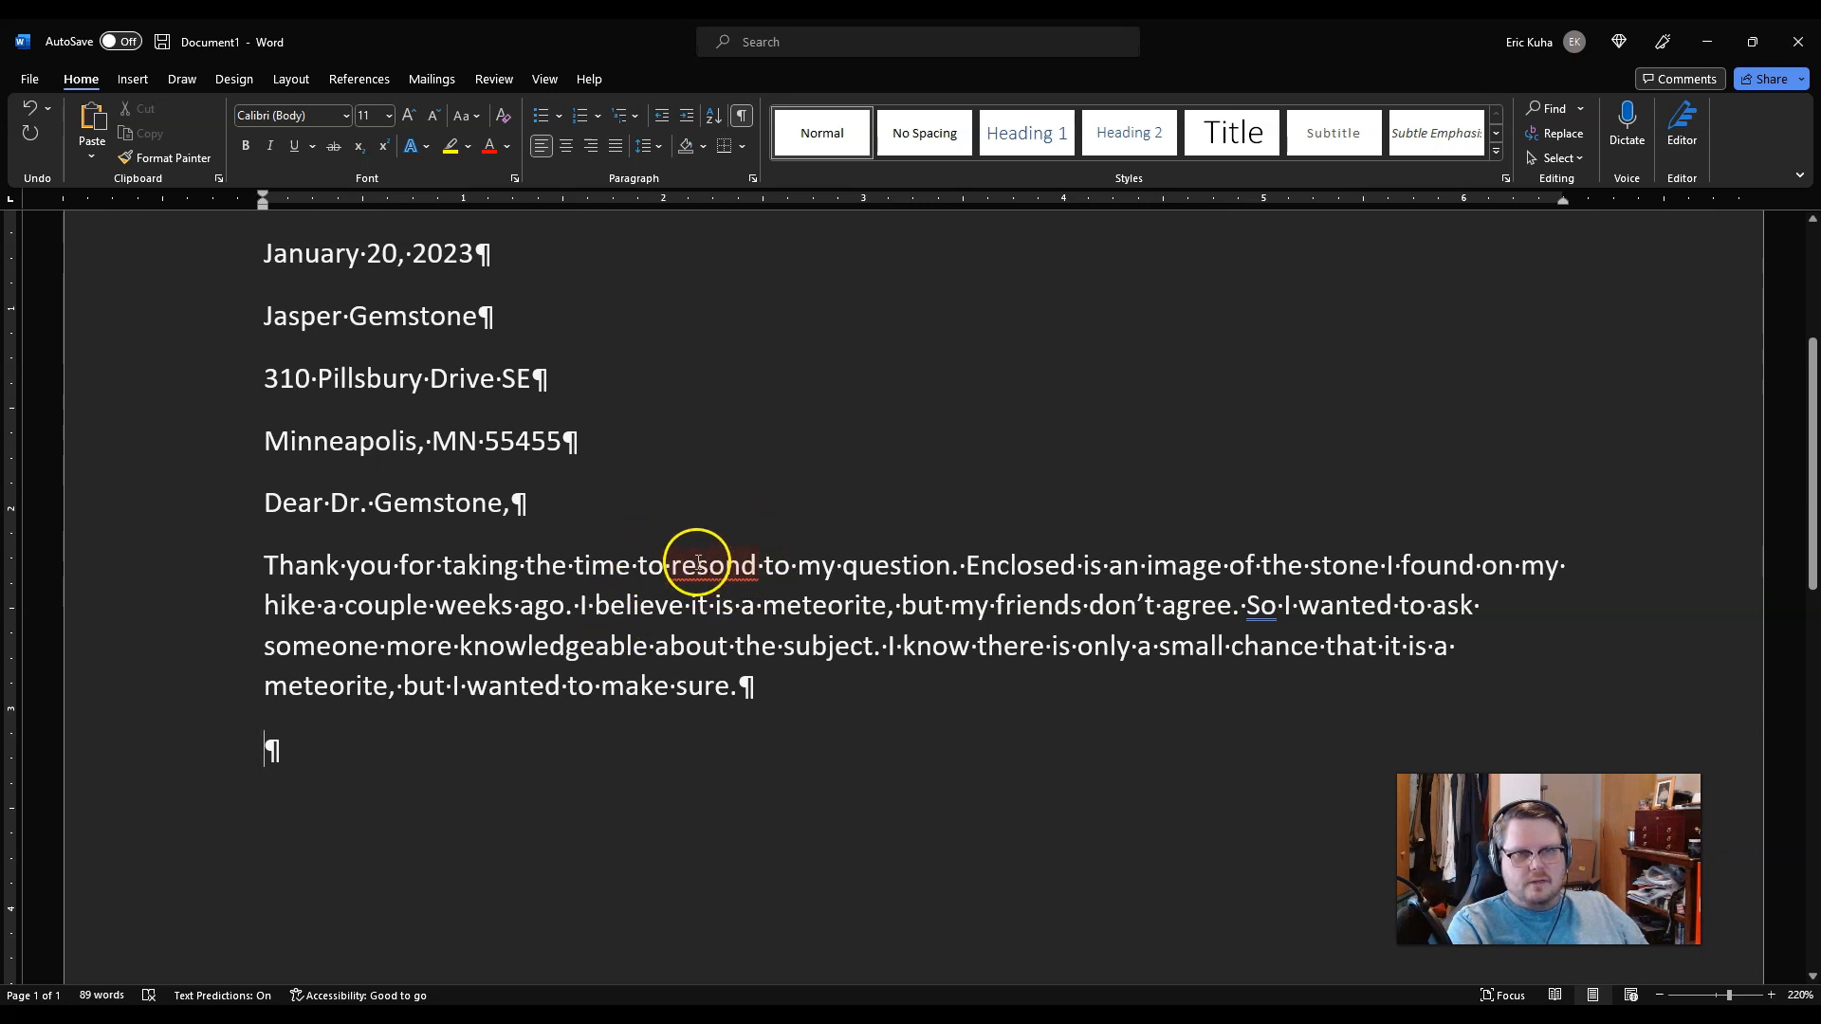
pyautogui.rightClick(700, 566)
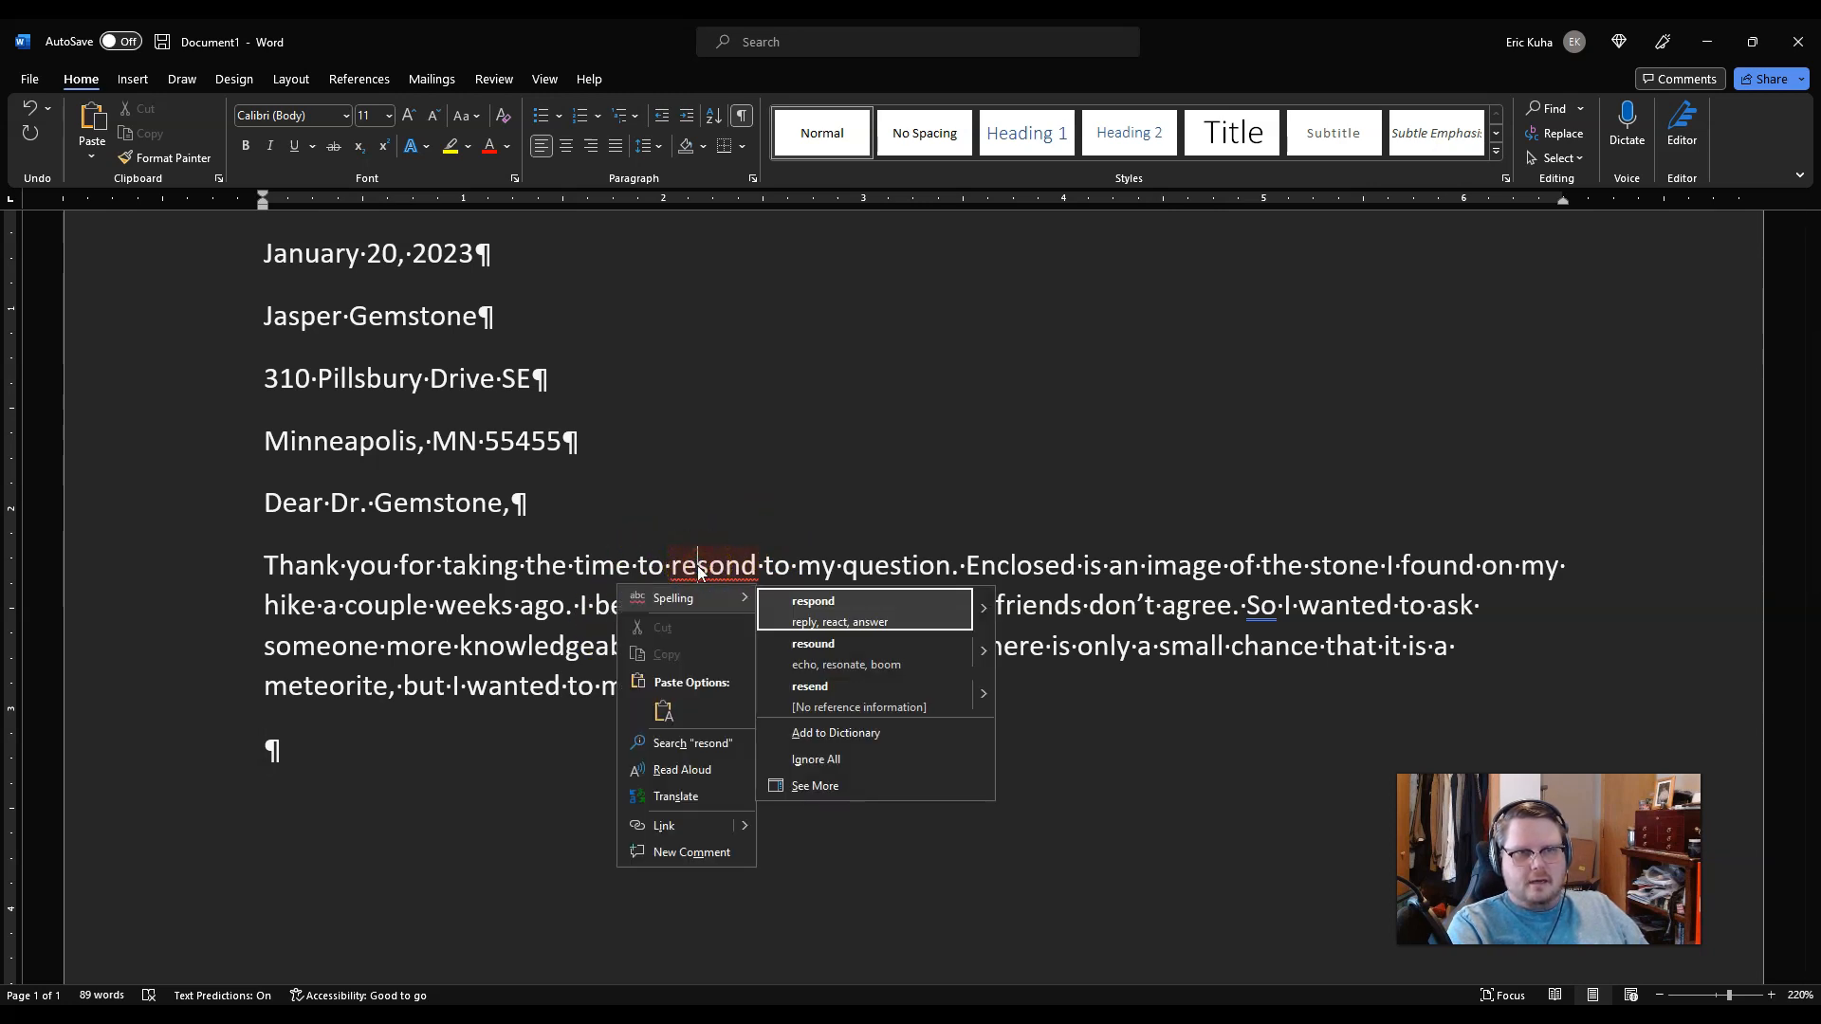
pyautogui.click(830, 612)
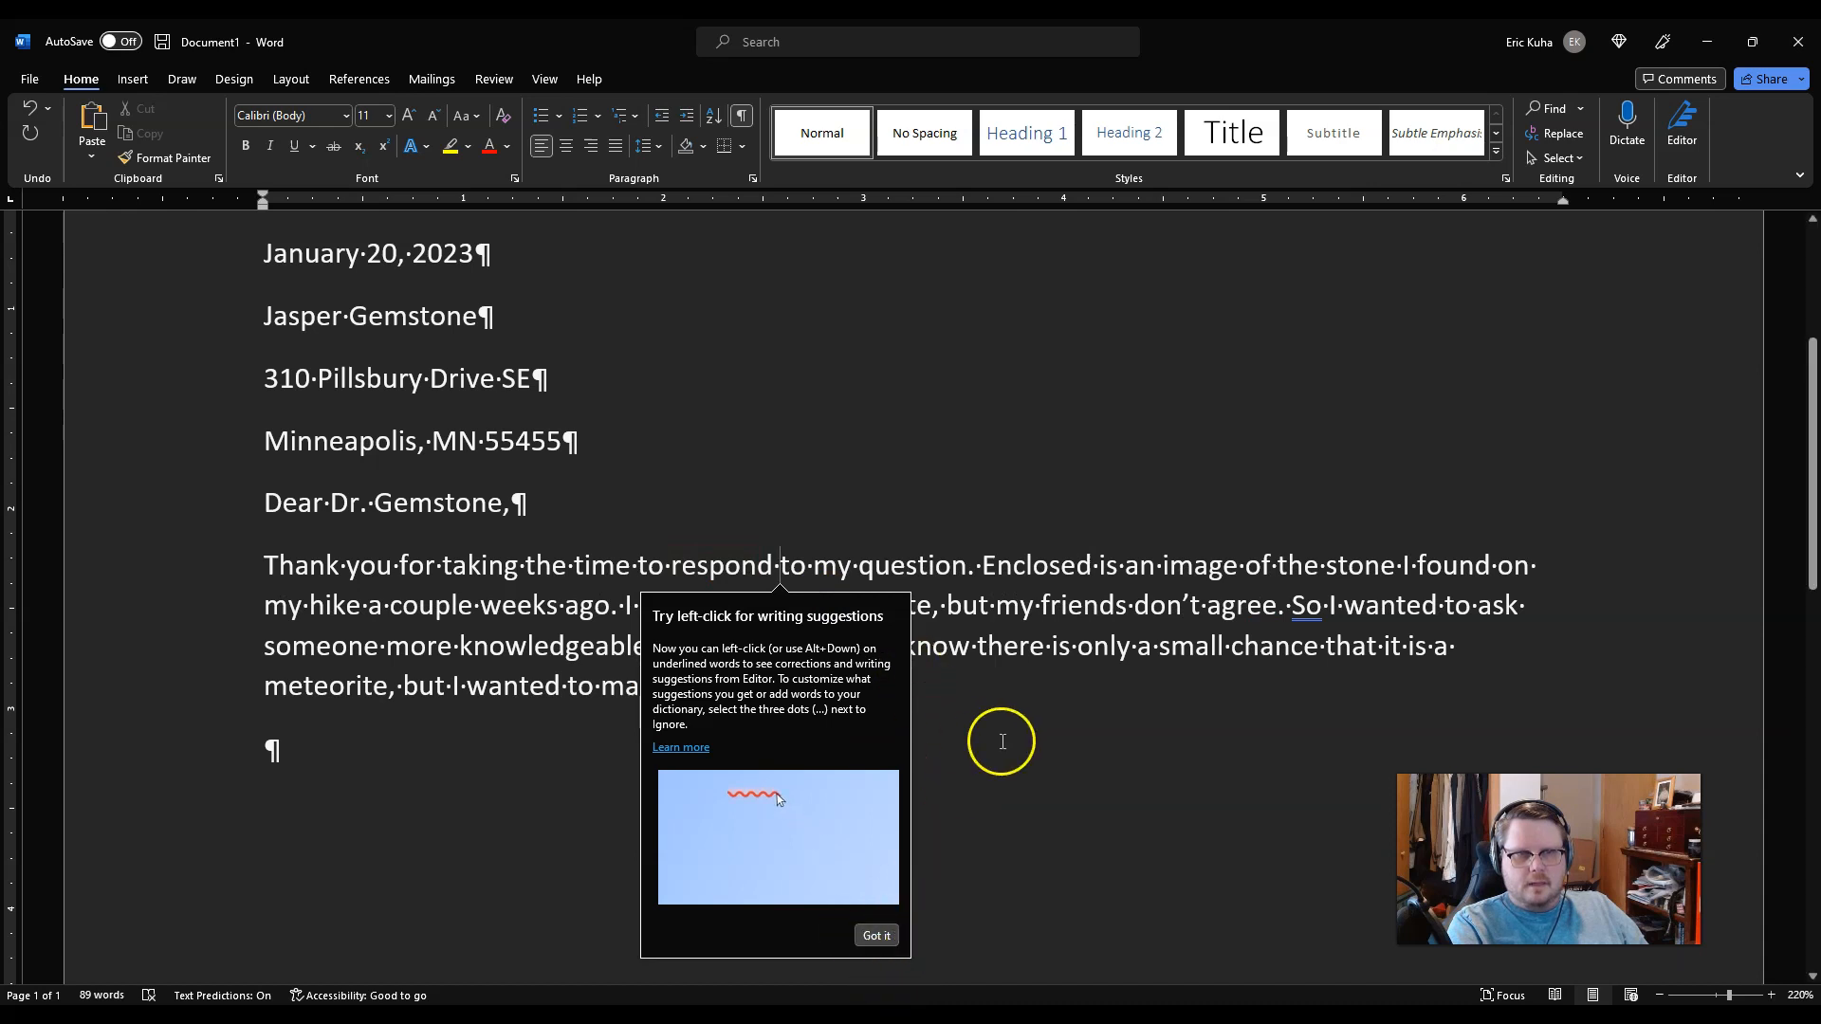
pyautogui.click(877, 937)
pyautogui.click(952, 706)
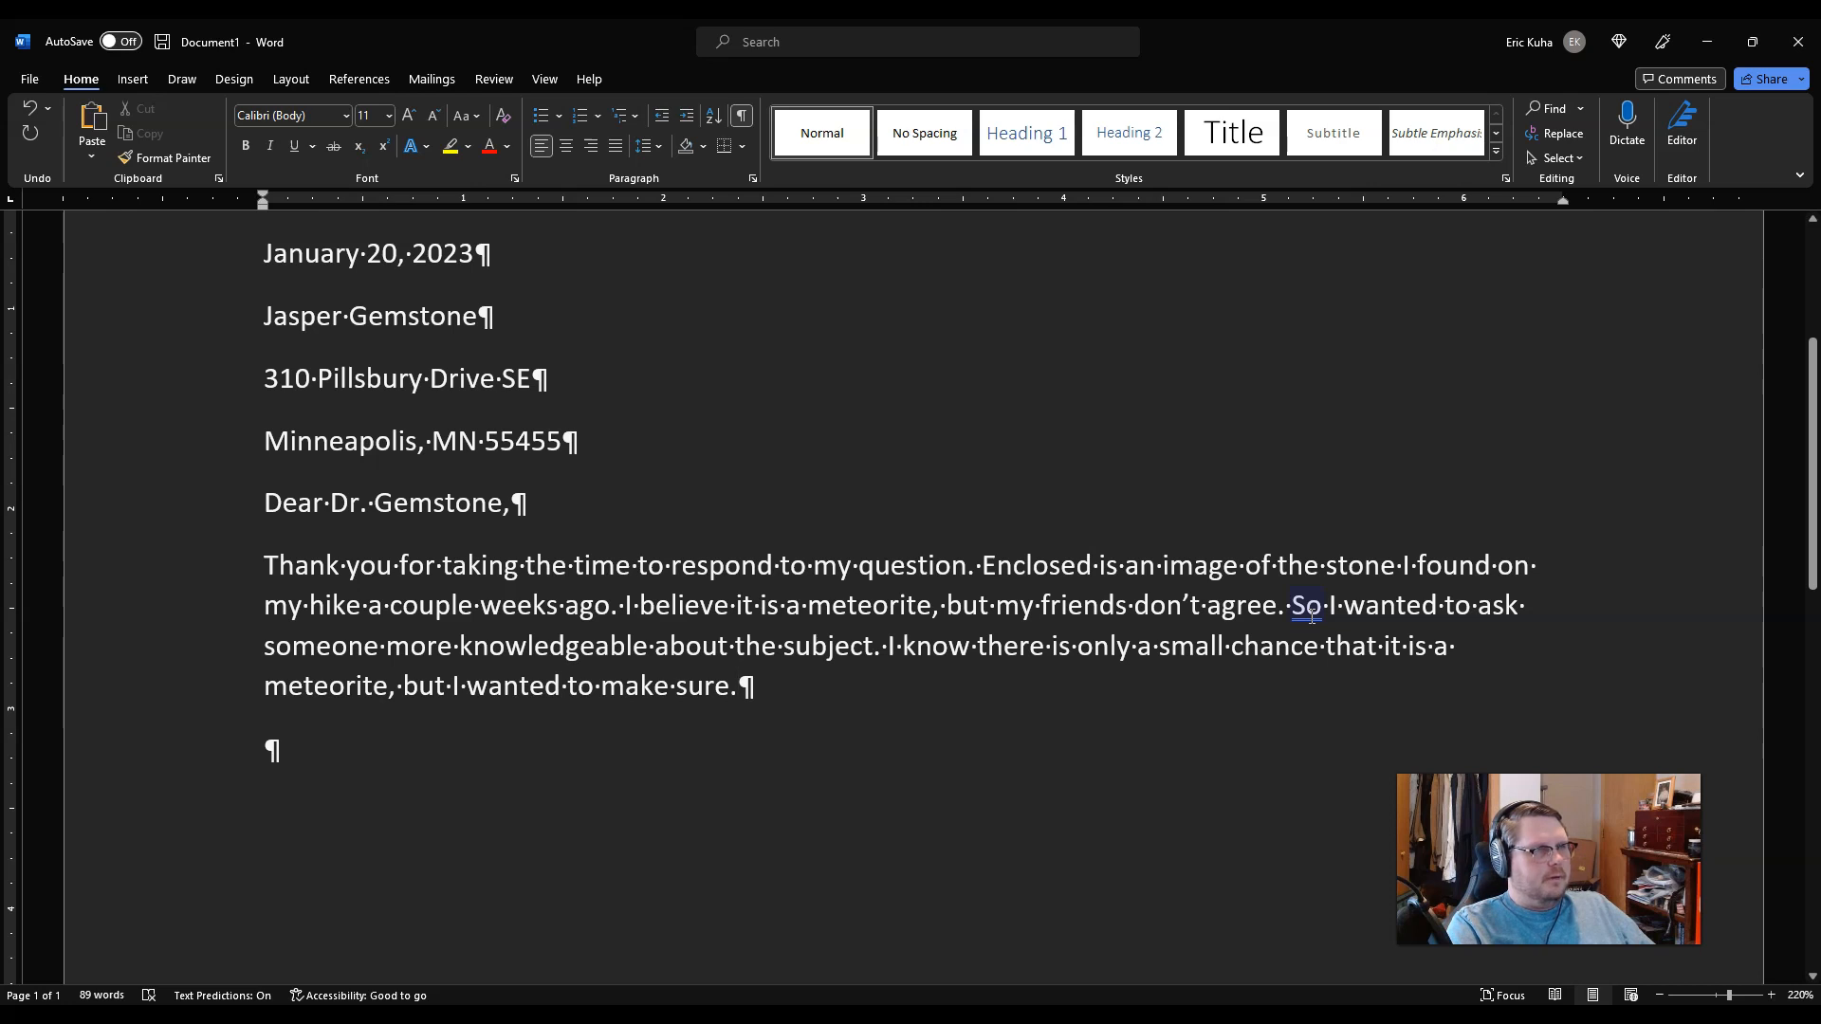
# Step: Insert a comma after 'So' so the sentence reads 'So, I wanted to ask'
pyautogui.rightClick(1312, 617)
pyautogui.click(1311, 618)
pyautogui.click(1308, 611)
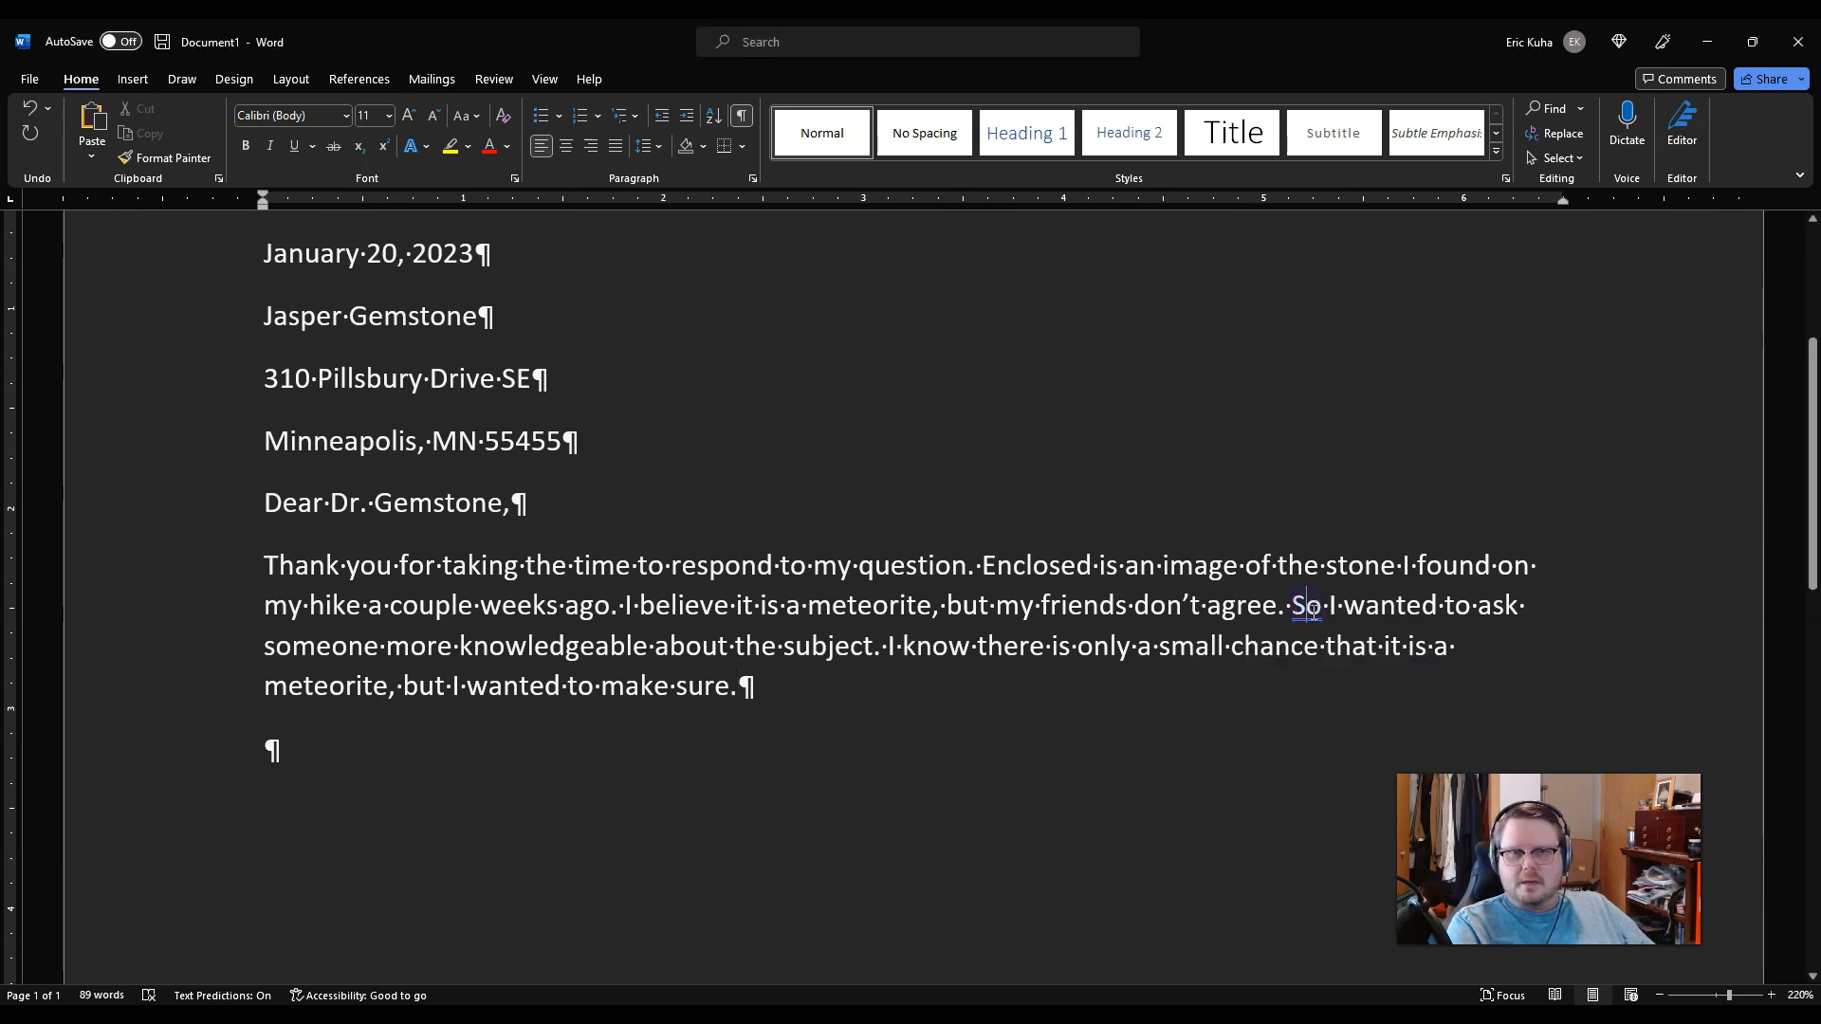
pyautogui.click(1311, 617)
pyautogui.click(1301, 607)
pyautogui.click(1300, 607)
pyautogui.rightClick(1300, 607)
pyautogui.click(1303, 607)
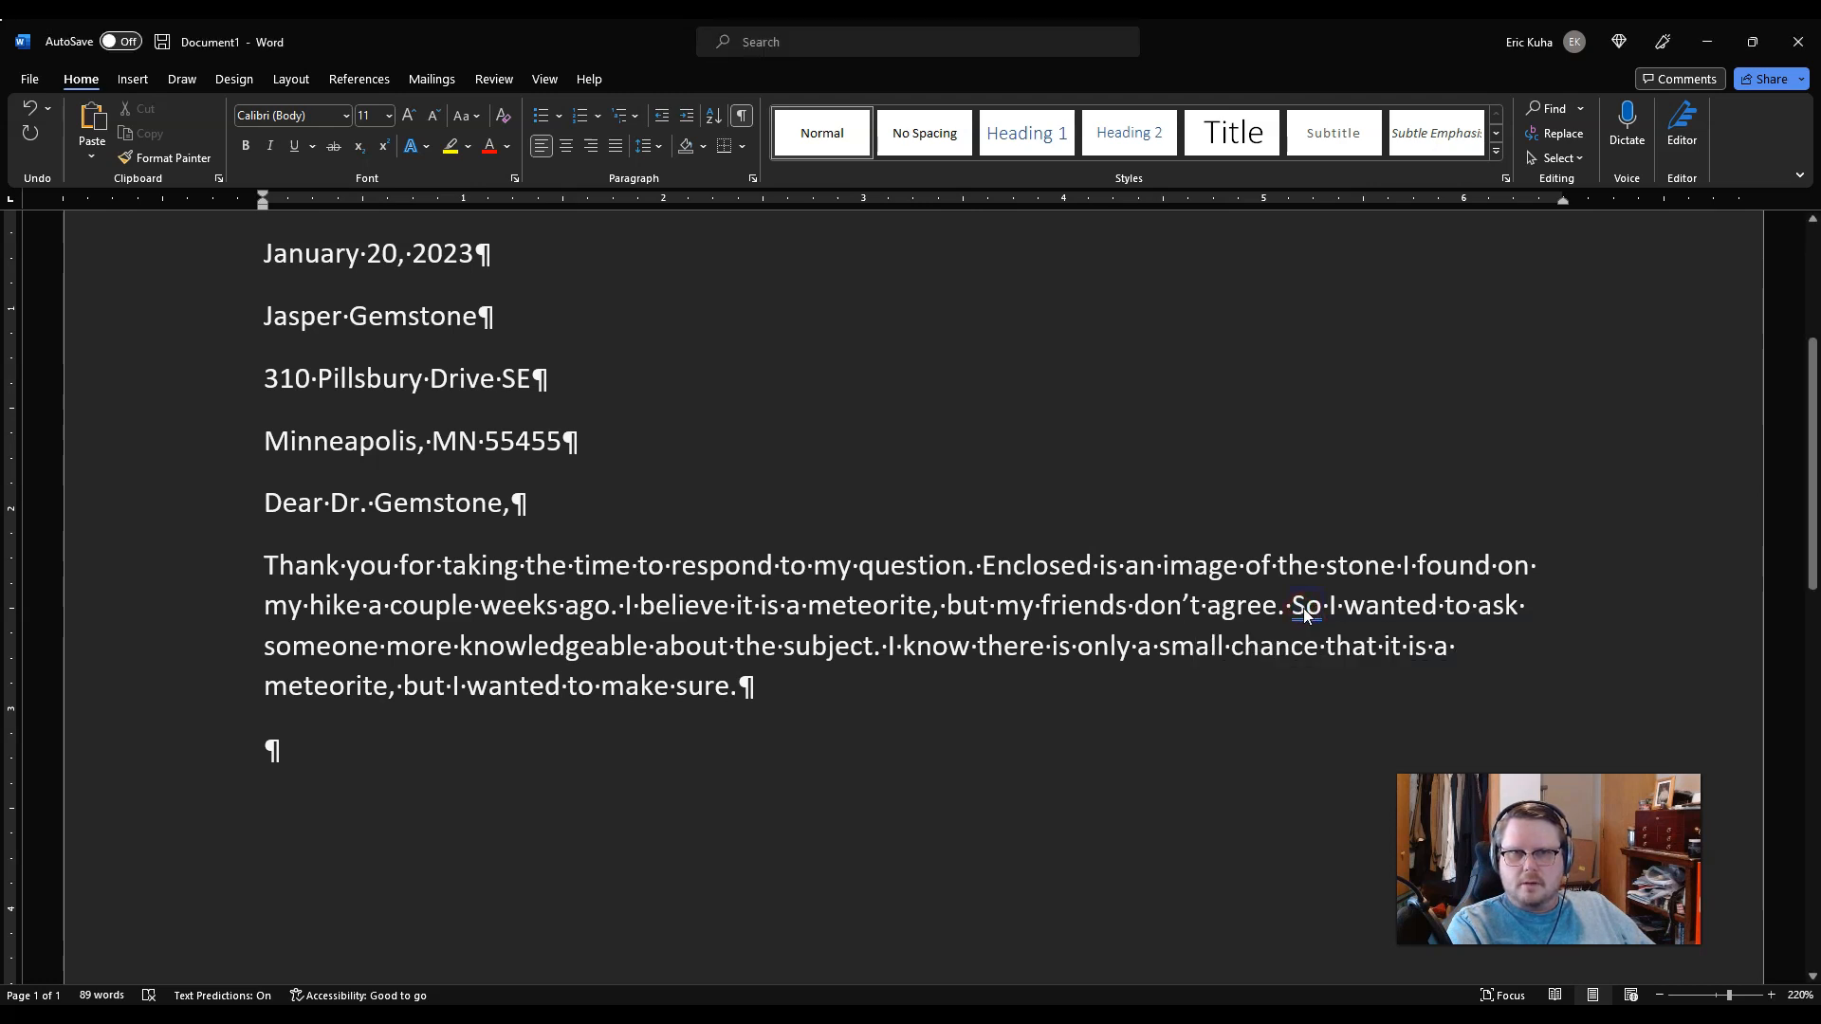
pyautogui.write(',')
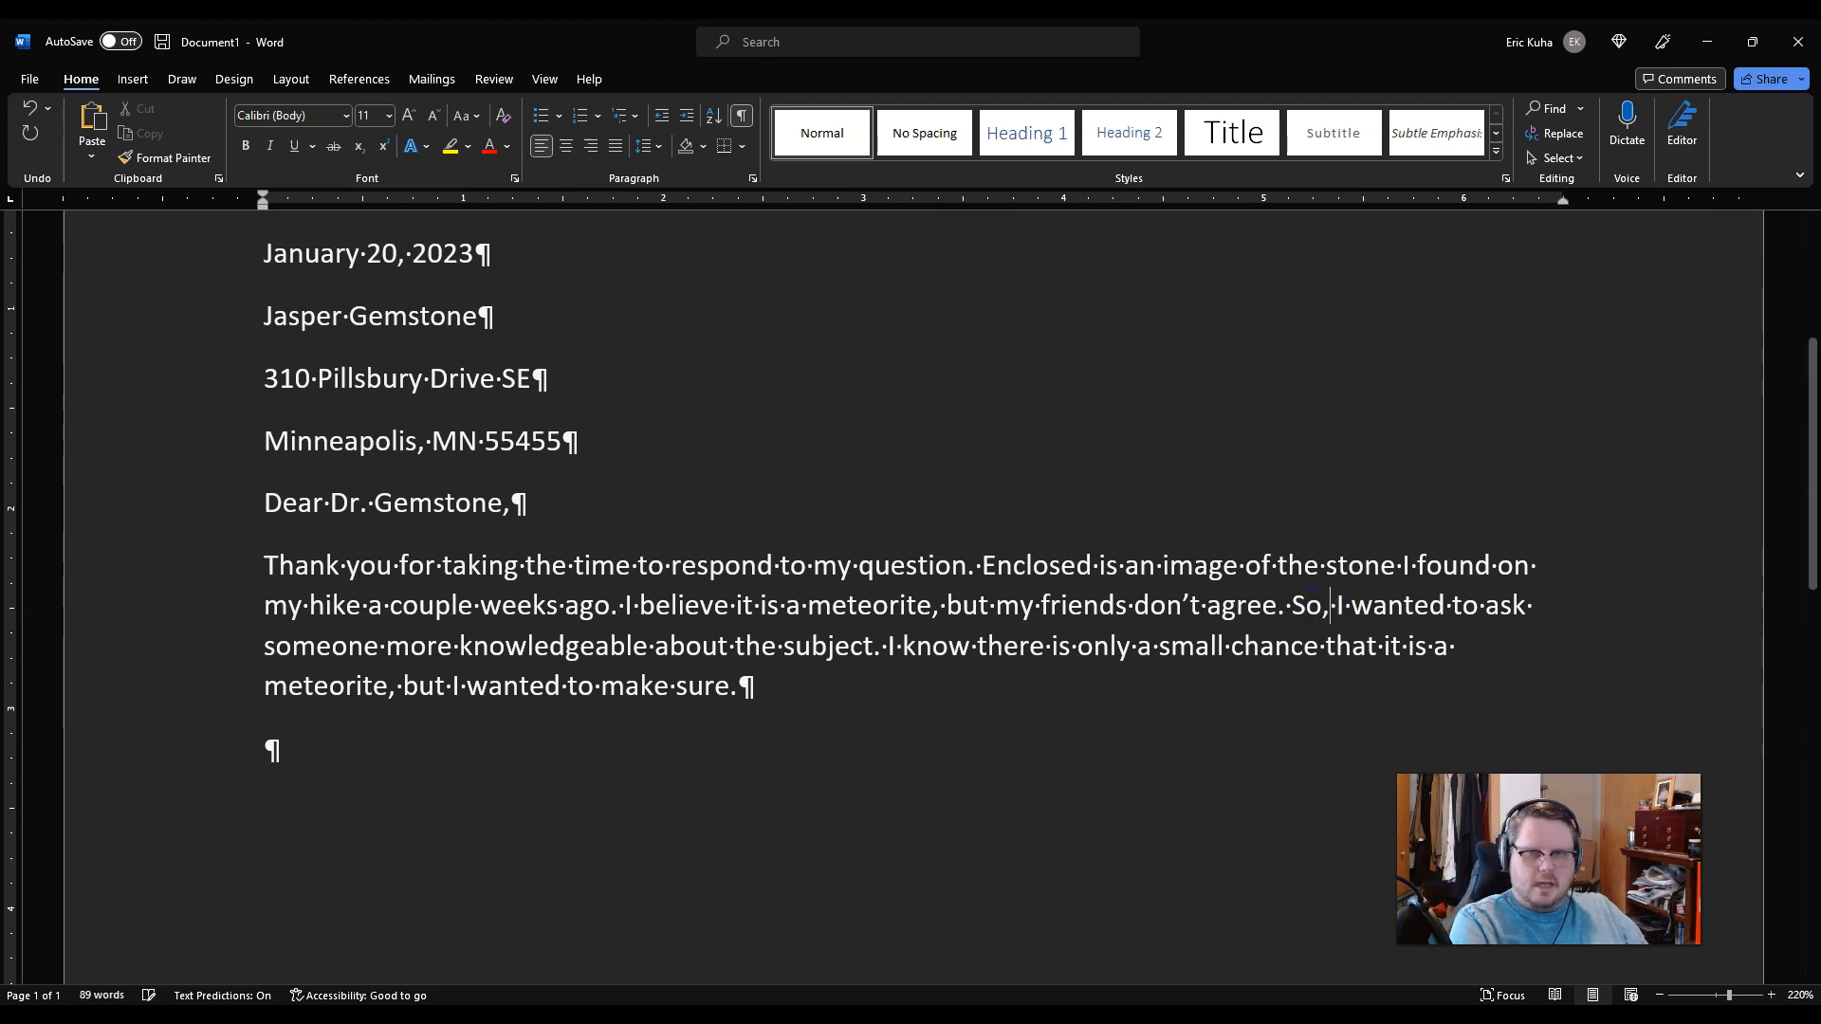
pyautogui.click(924, 831)
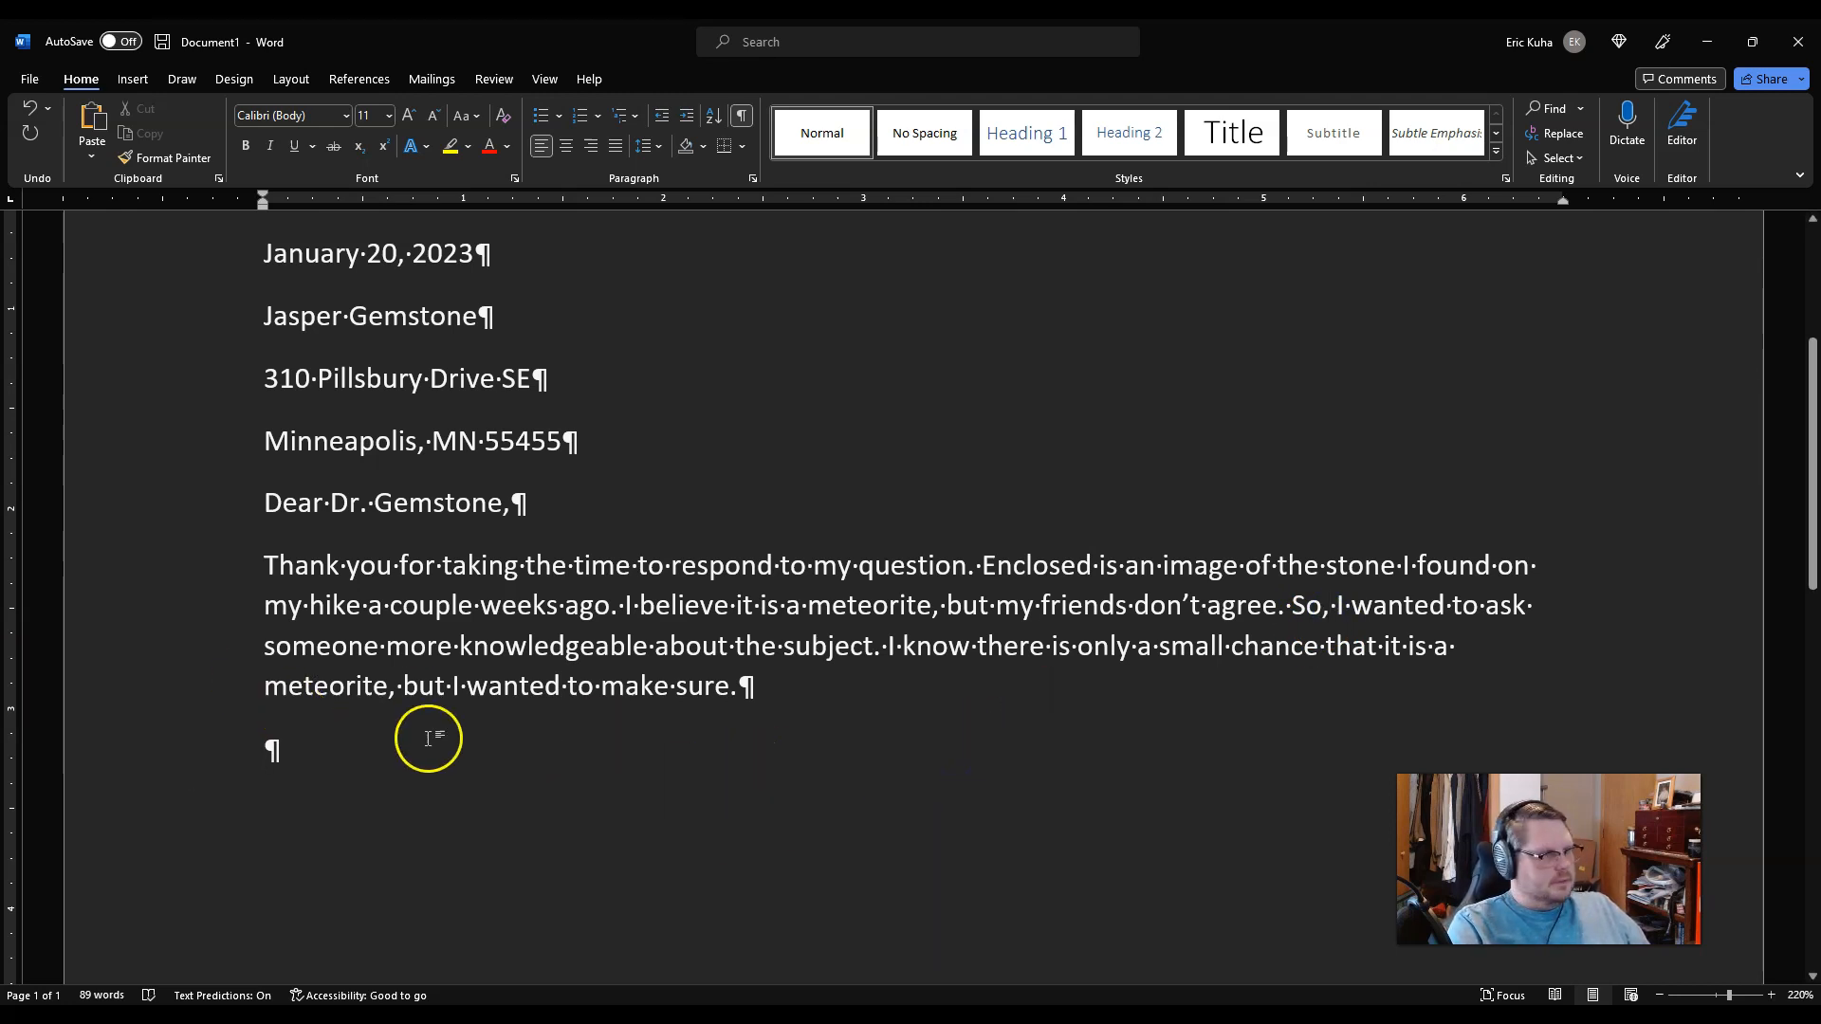
# Step: Type 'I understand that you are very busy and I appreciate you taking the time to verify this for me.'
pyautogui.scroll(-2, 675, 764)
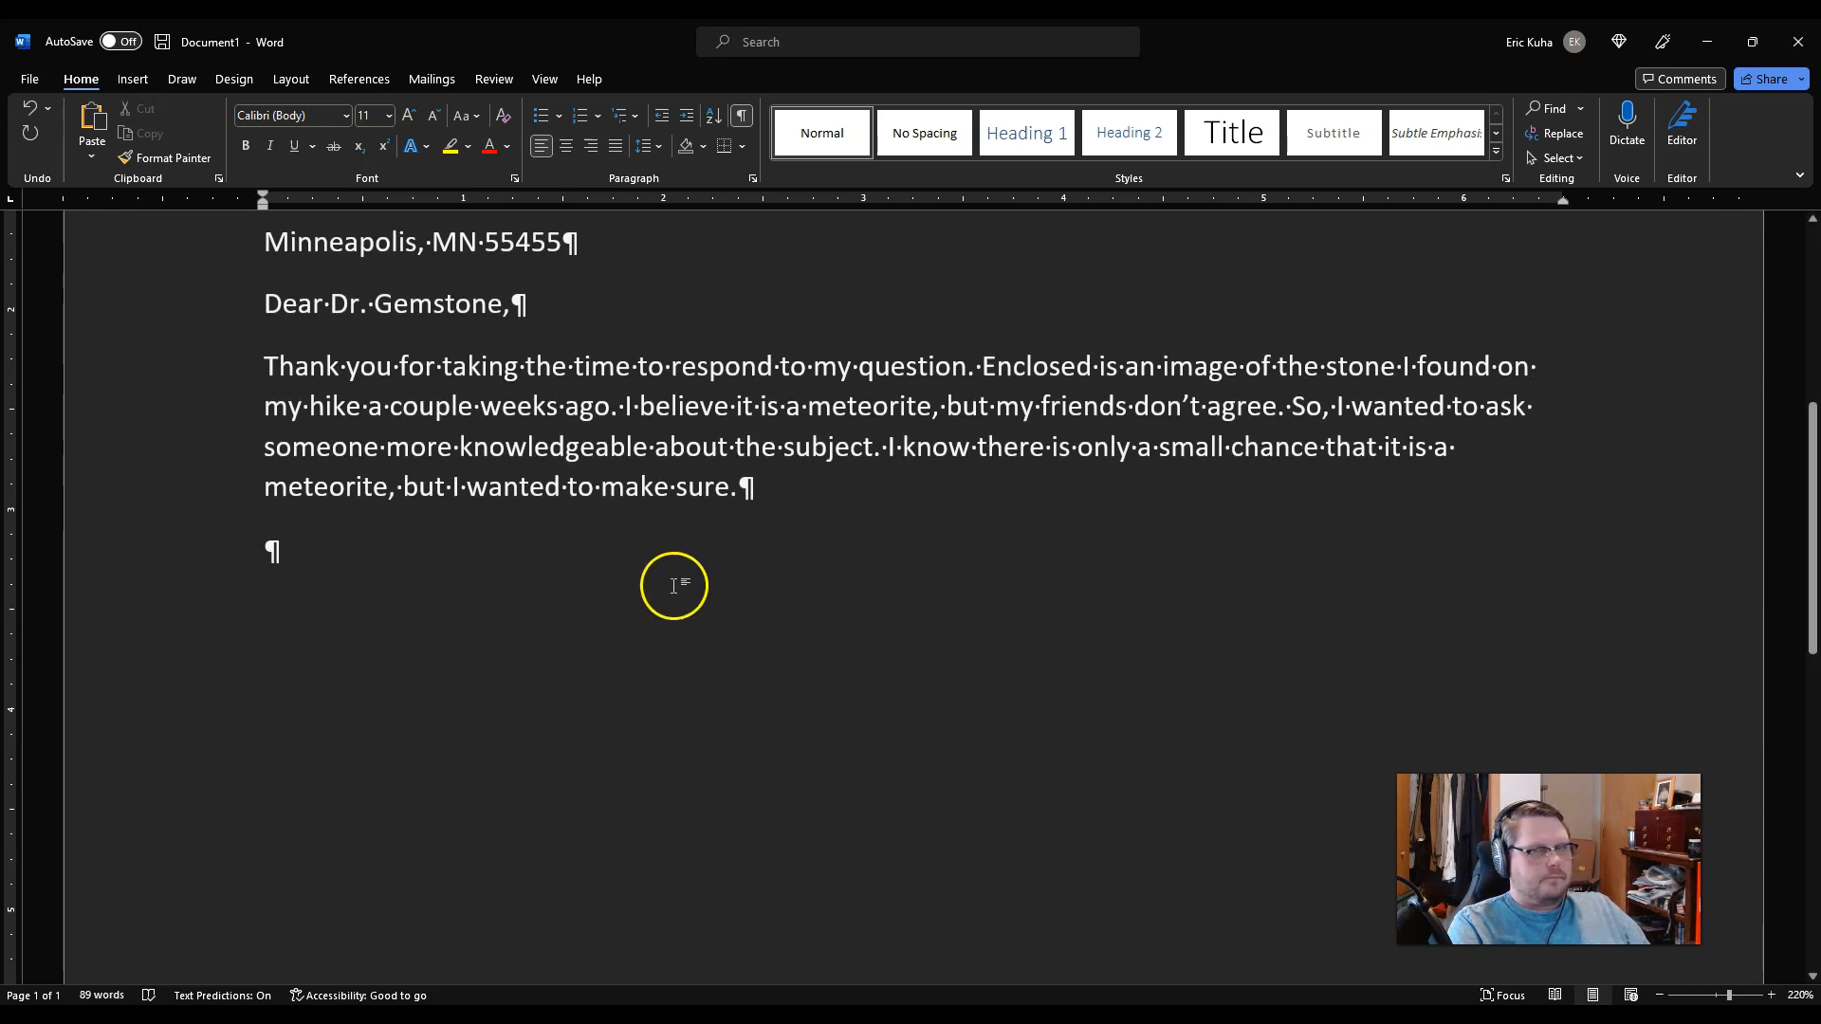
pyautogui.scroll(1, 740, 631)
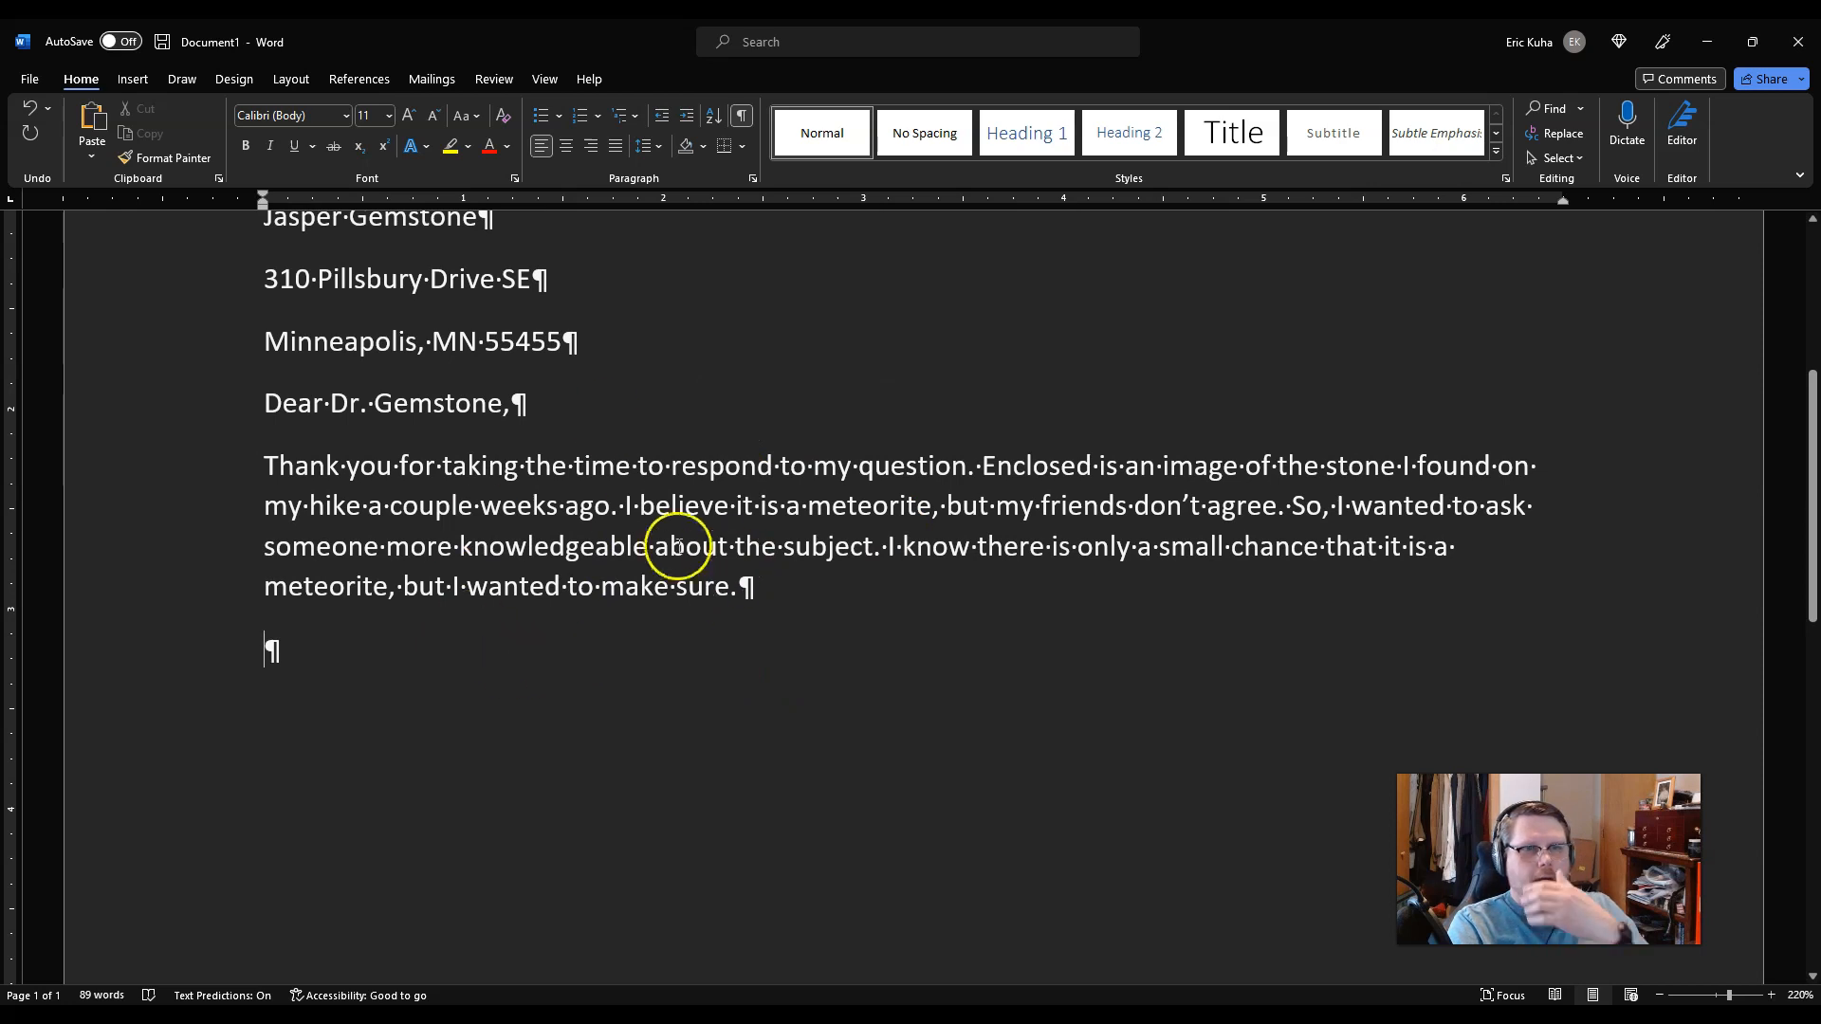
pyautogui.write('I understand th')
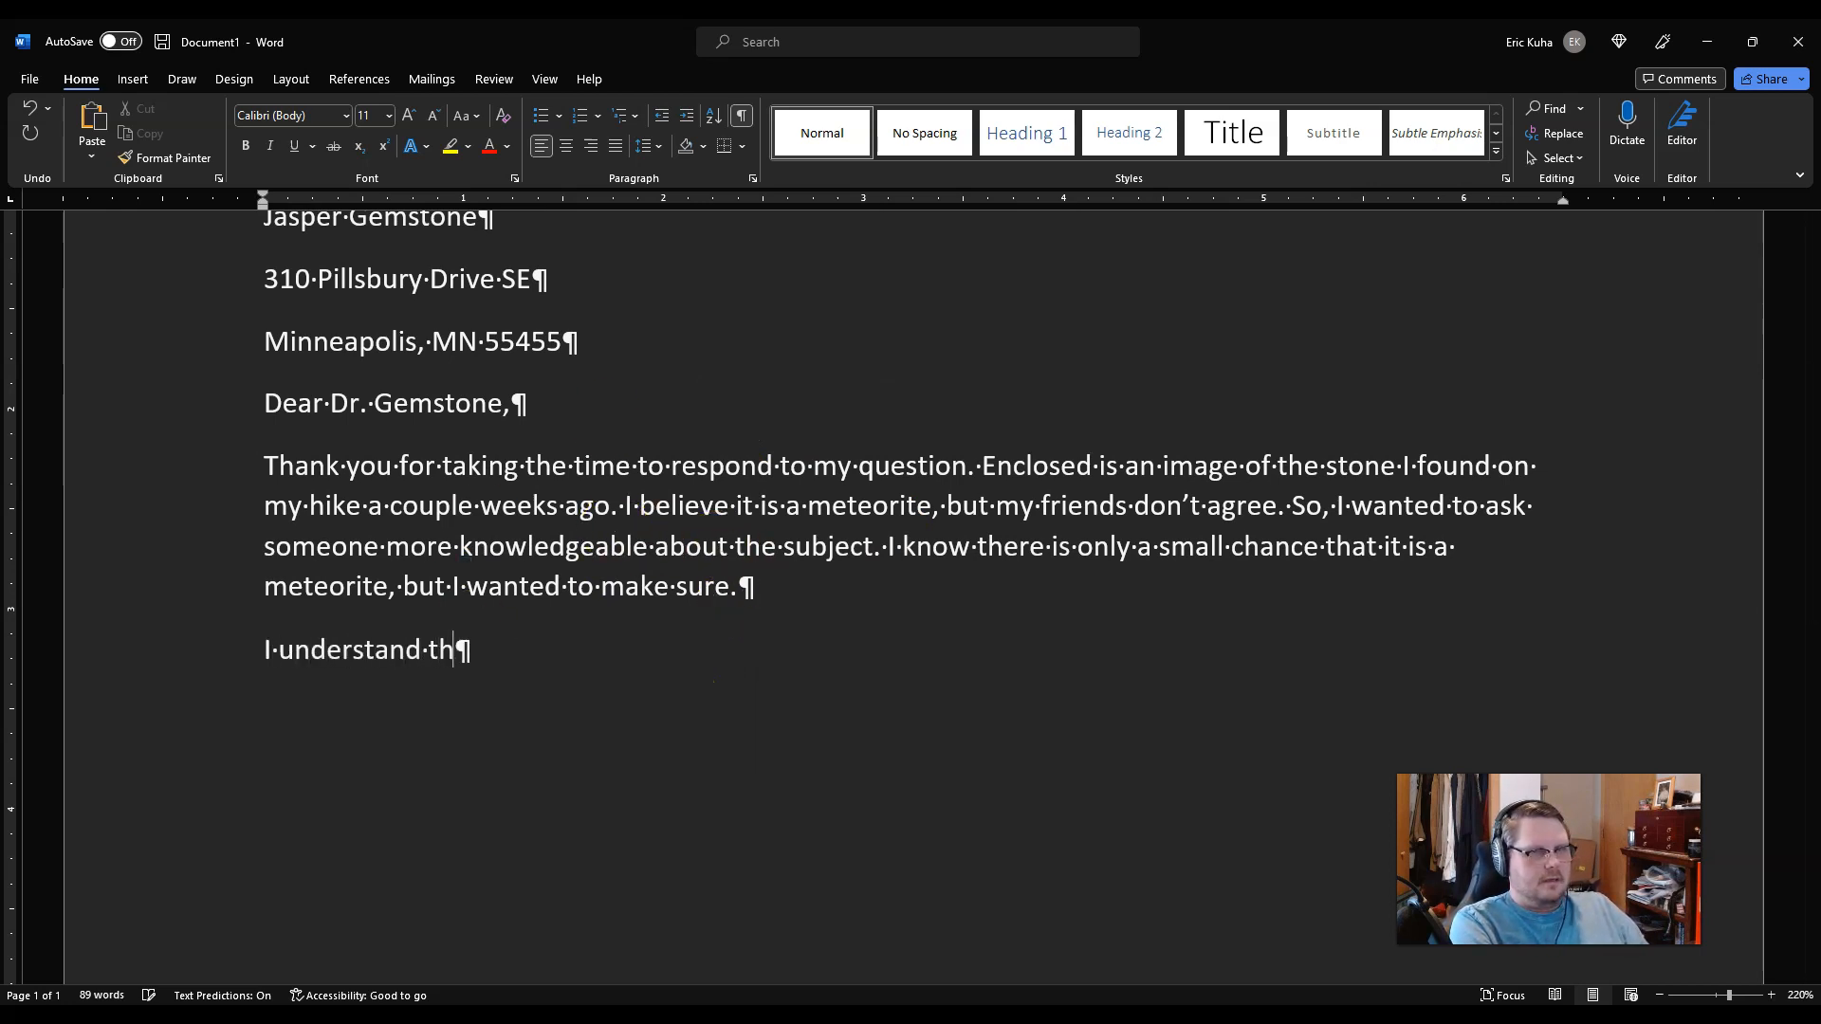
pyautogui.write('at you are very busy and I a')
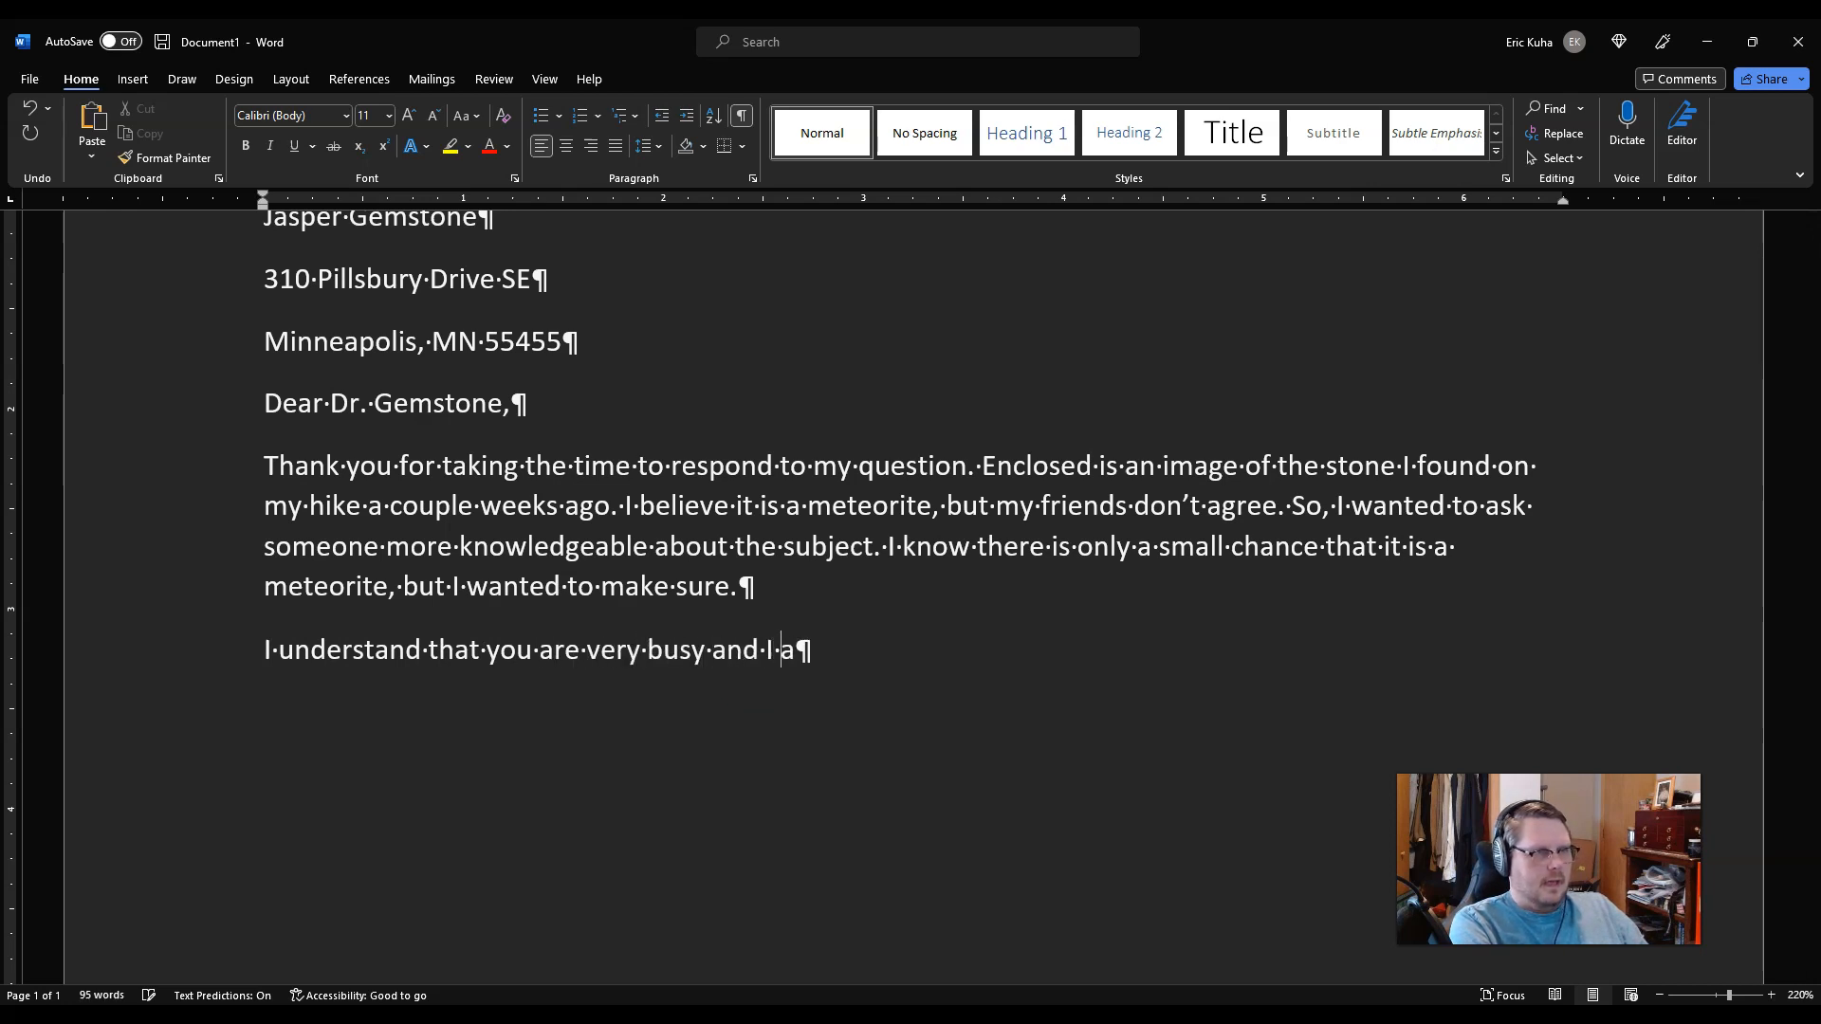
pyautogui.write('ppreciate')
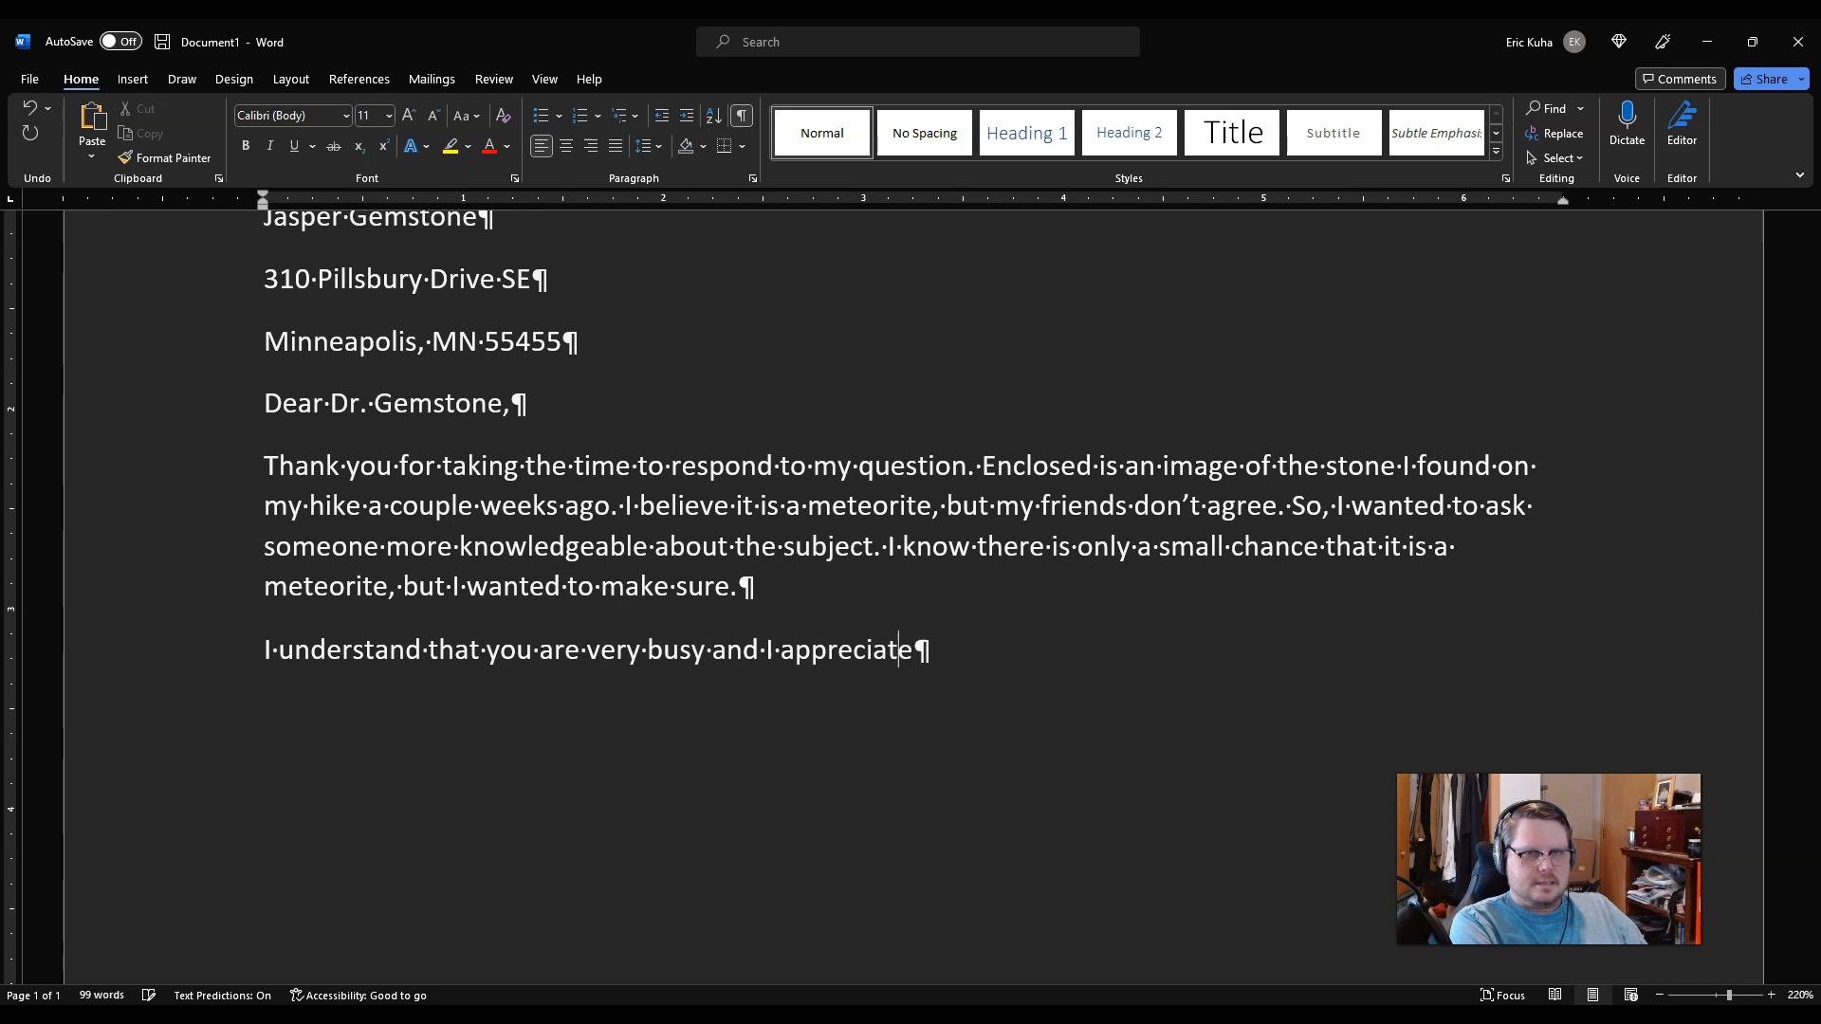
pyautogui.write(' you taking ')
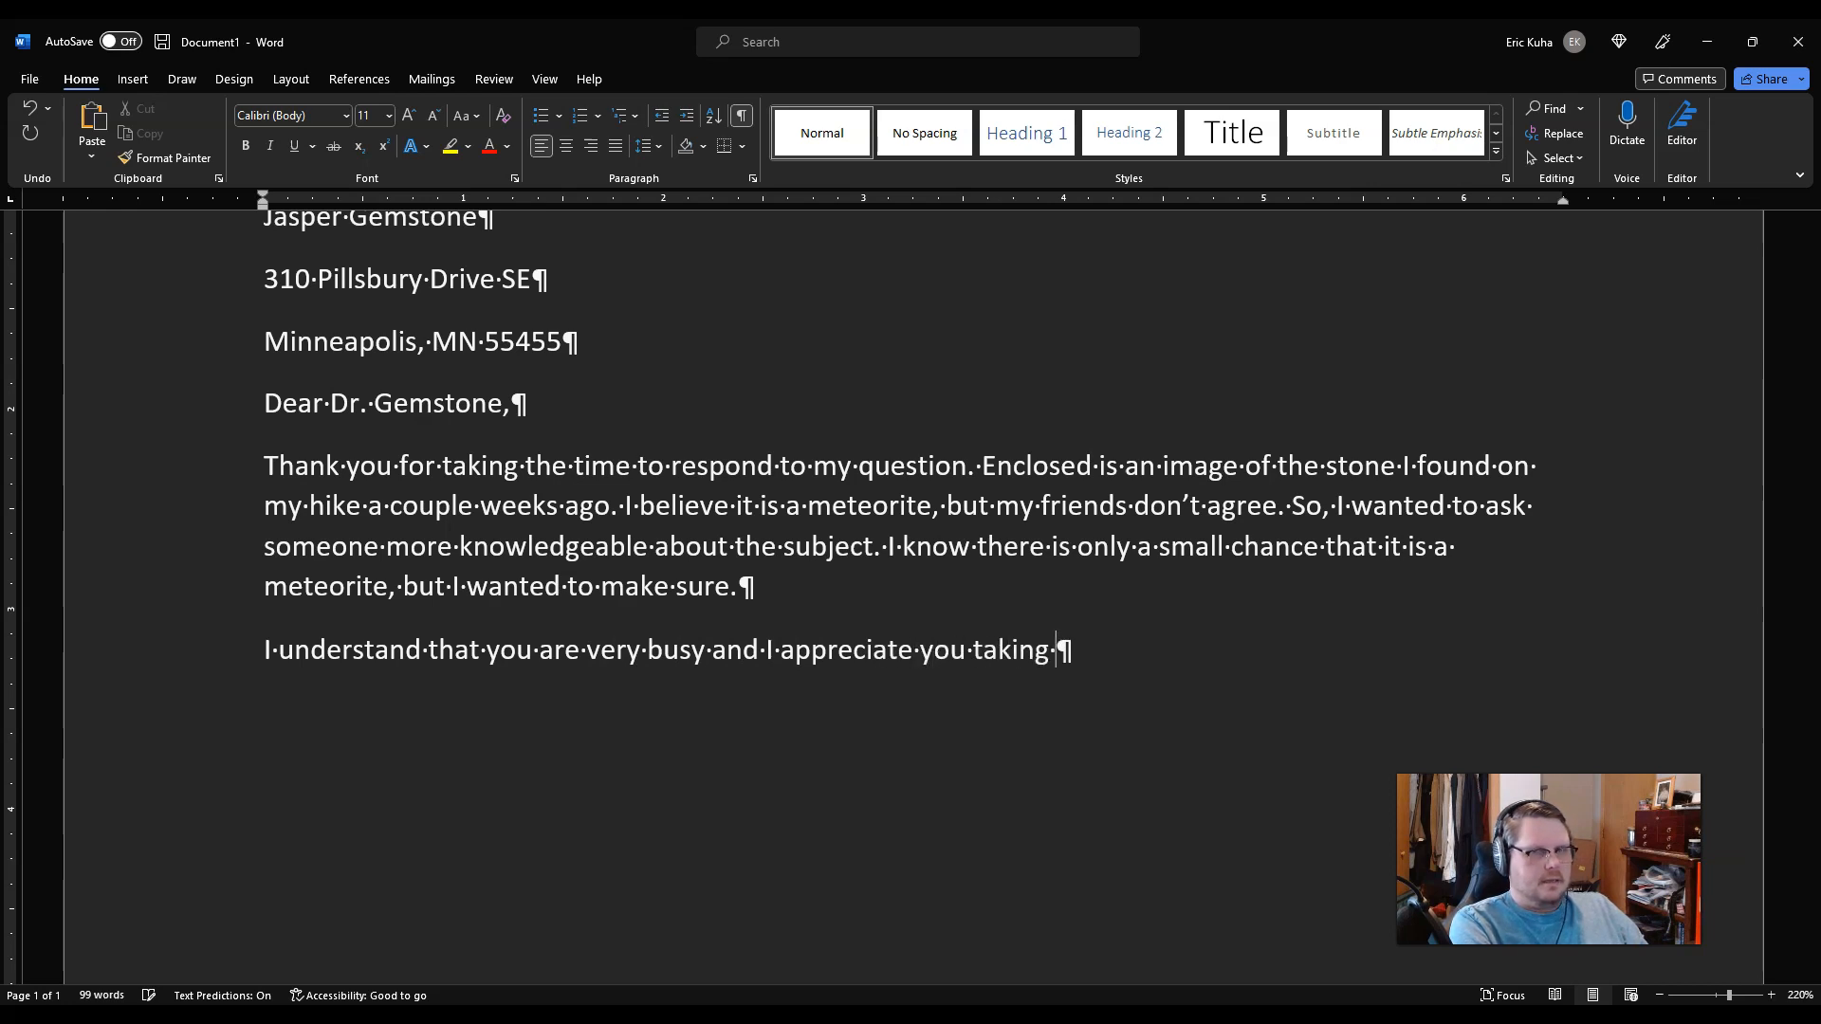
pyautogui.write('the time to verify this for me.')
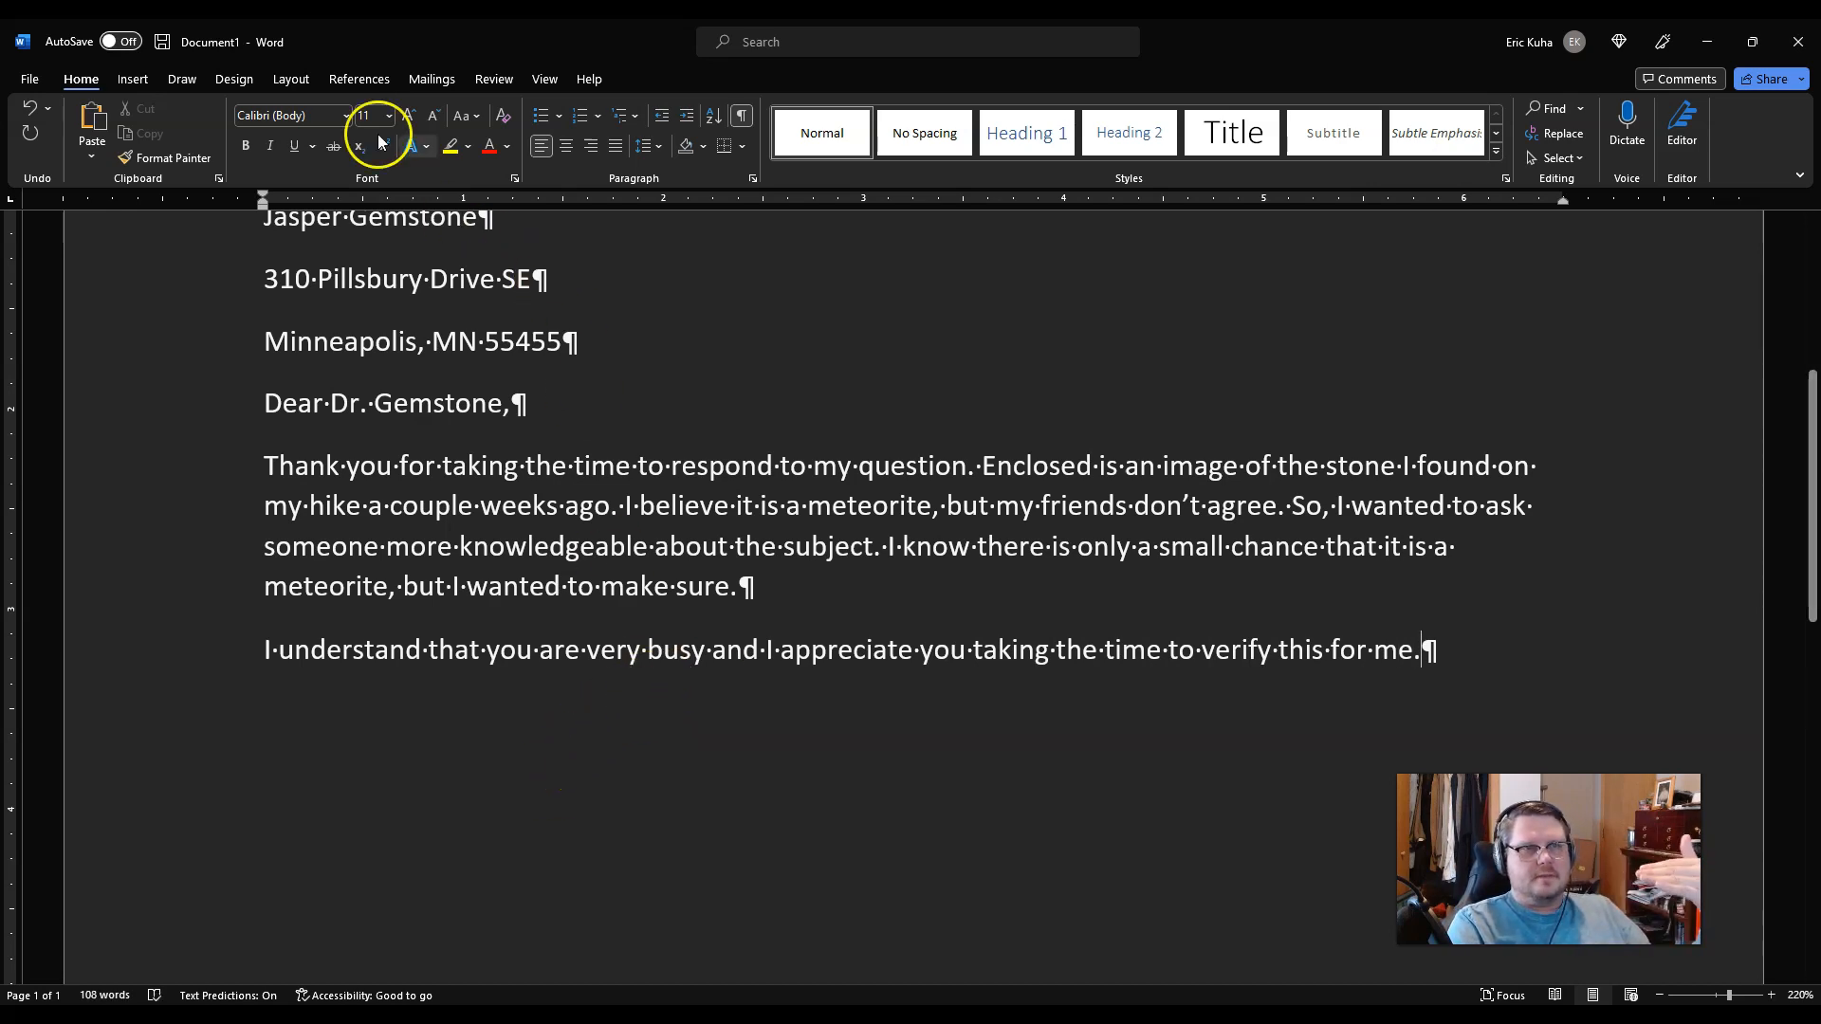
pyautogui.click(494, 80)
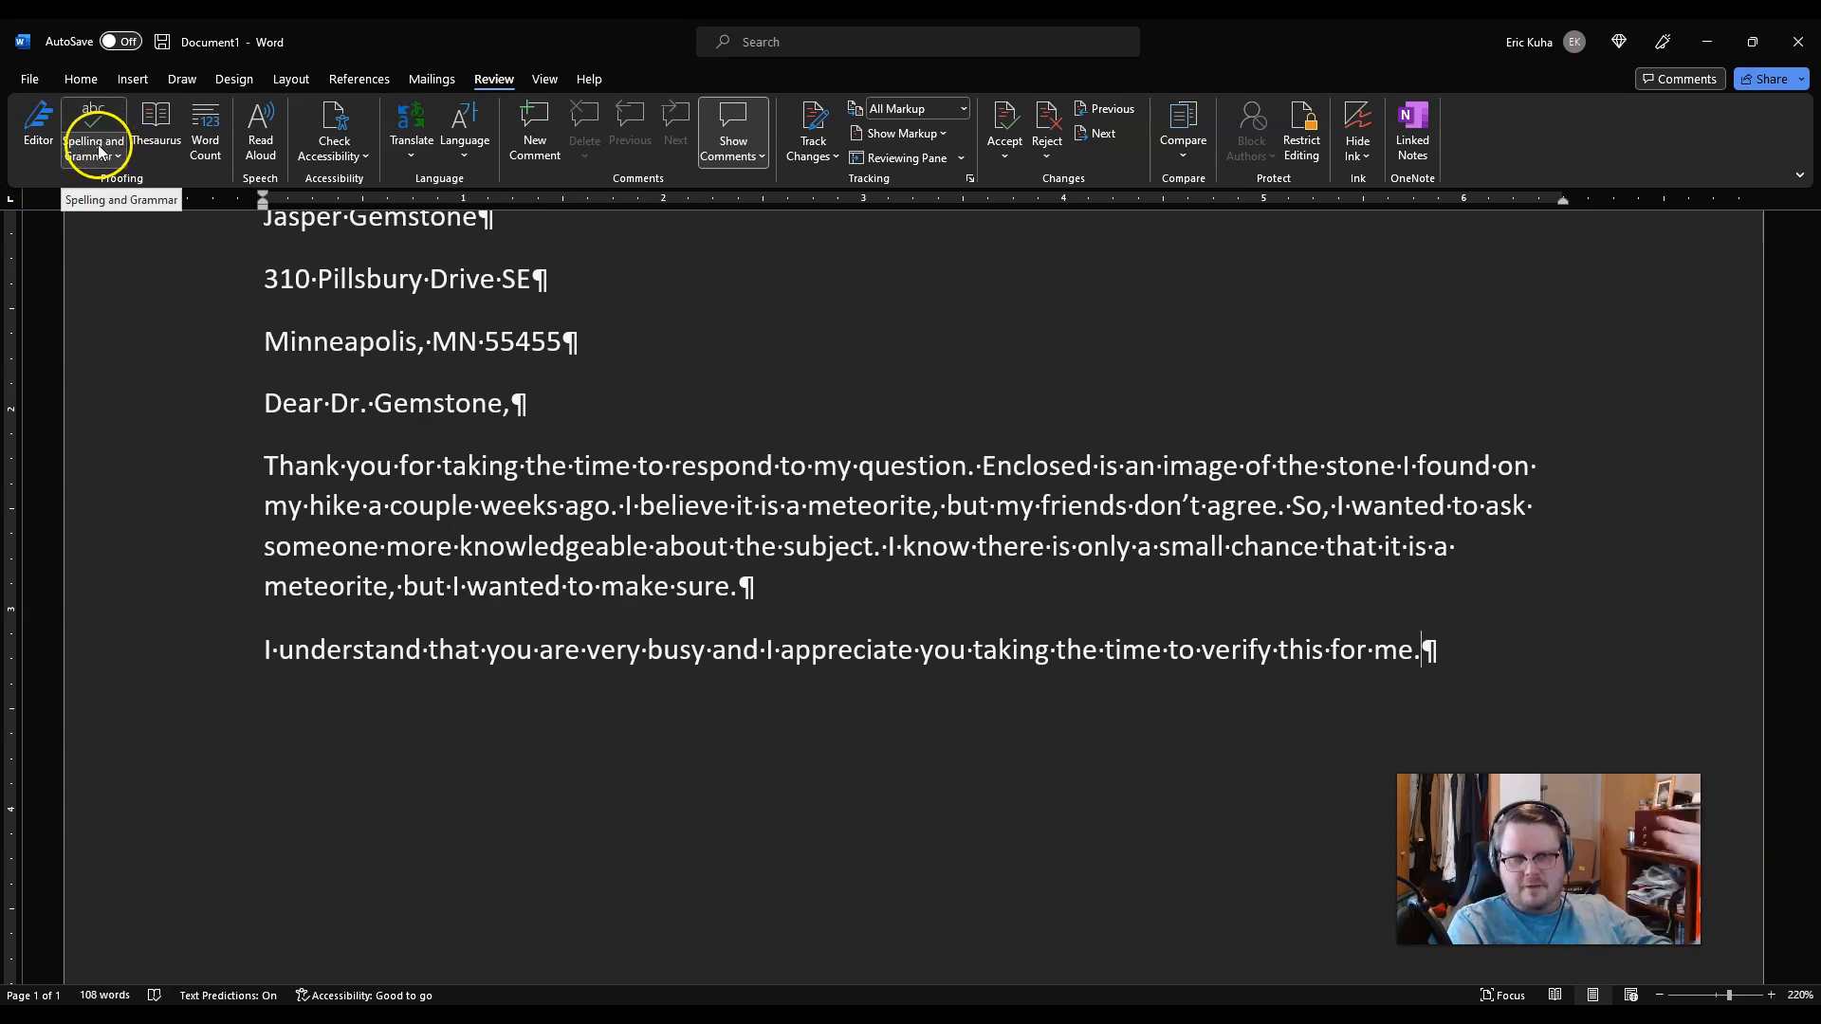
pyautogui.click(60, 84)
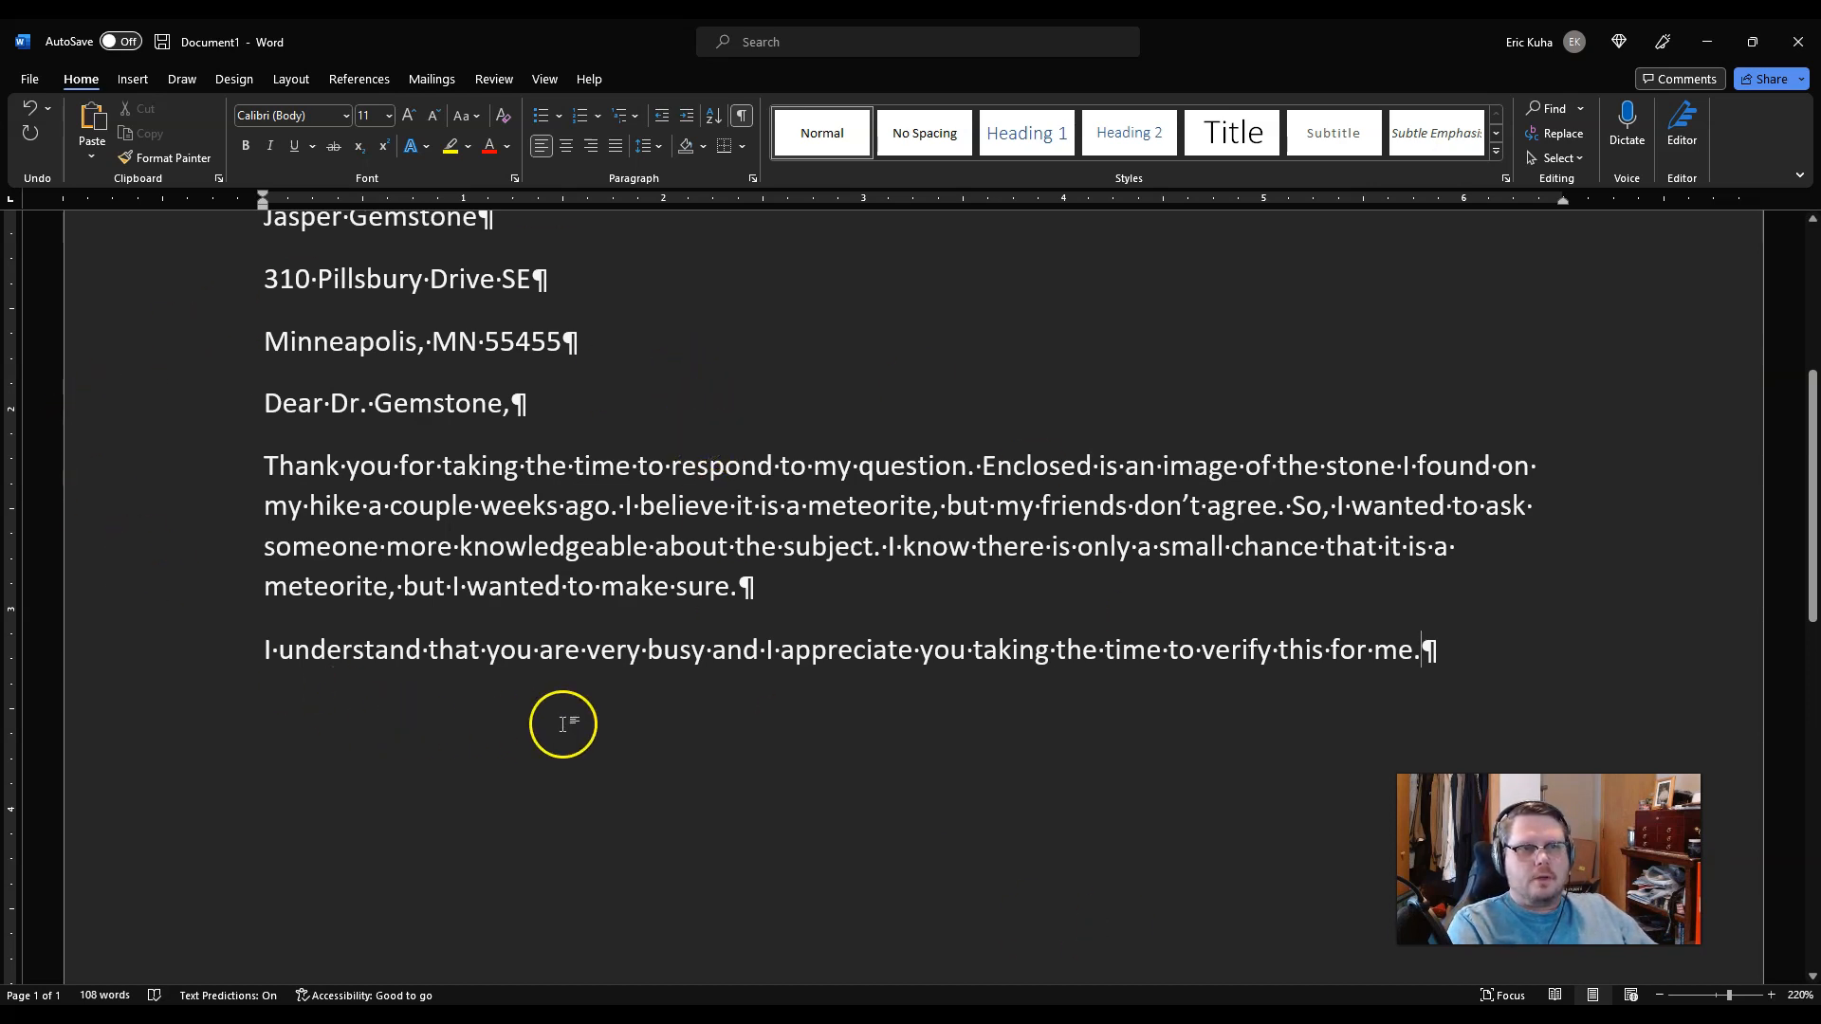
pyautogui.scroll(1, 601, 653)
pyautogui.scroll(6, 492, 418)
pyautogui.moveTo(265, 422); pyautogui.dragTo(550, 816)
pyautogui.scroll(-4, 550, 815)
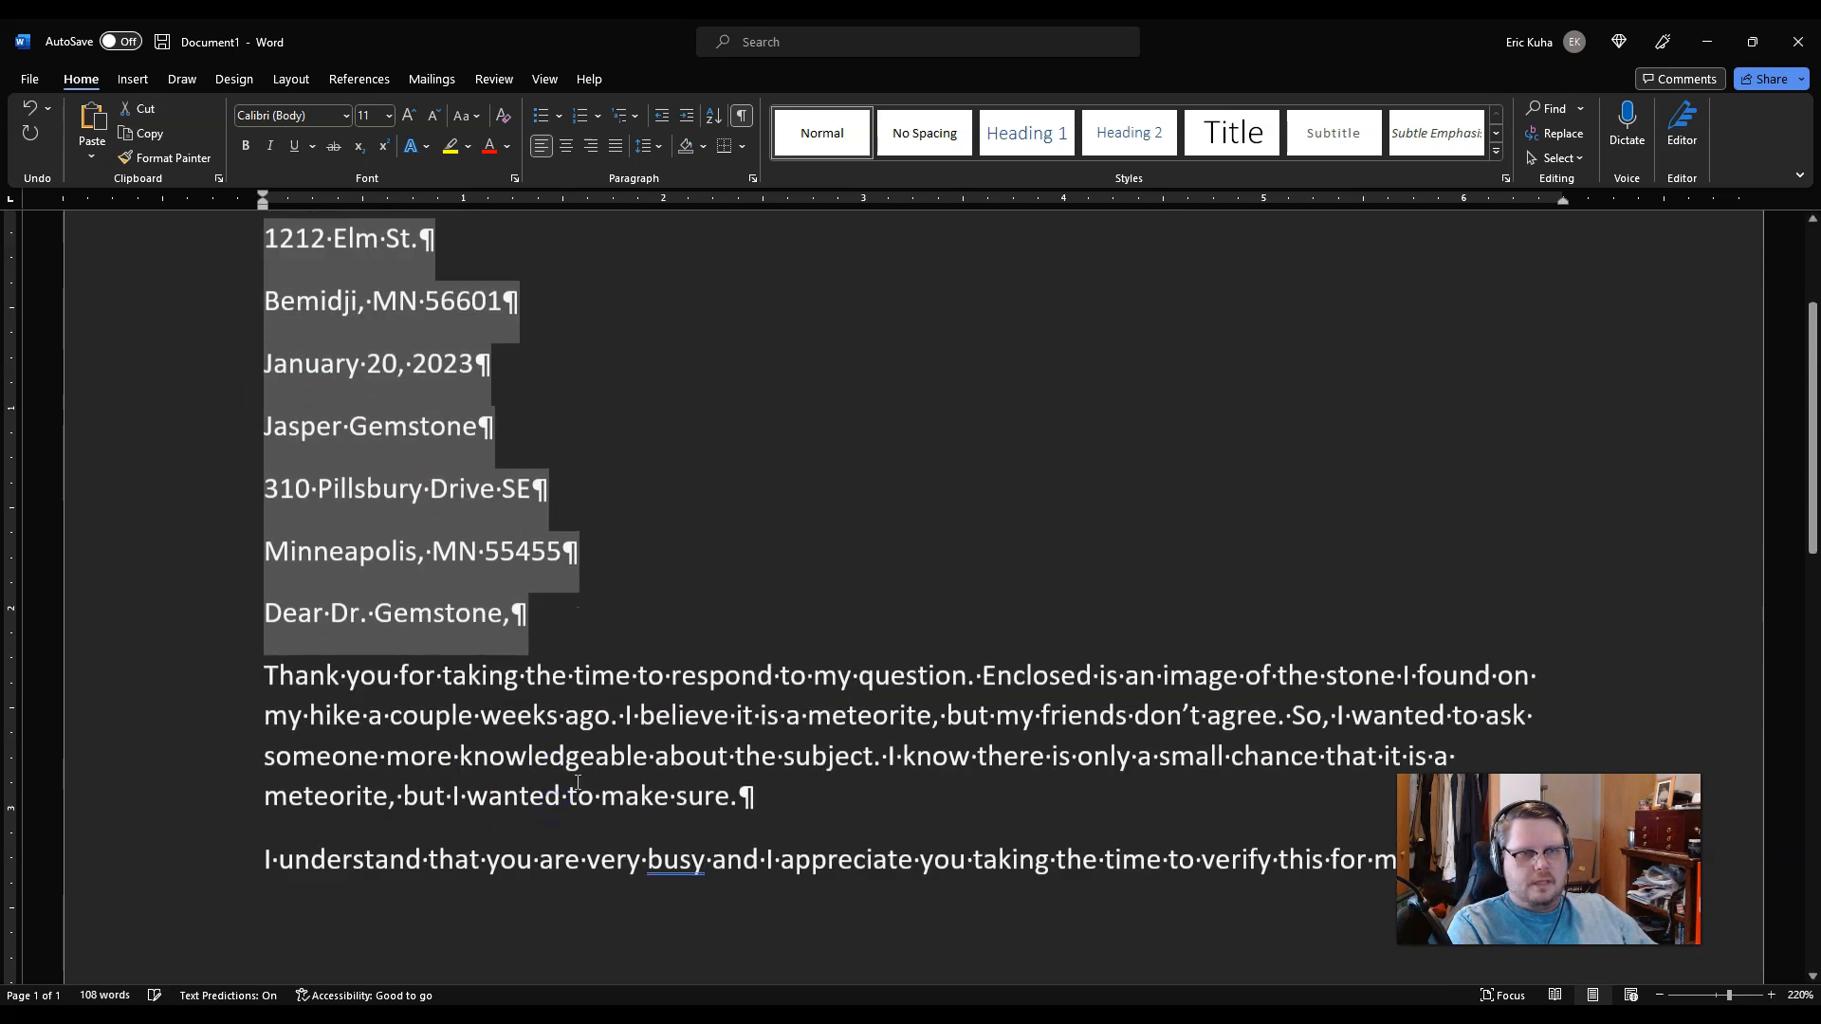
pyautogui.scroll(2, 442, 434)
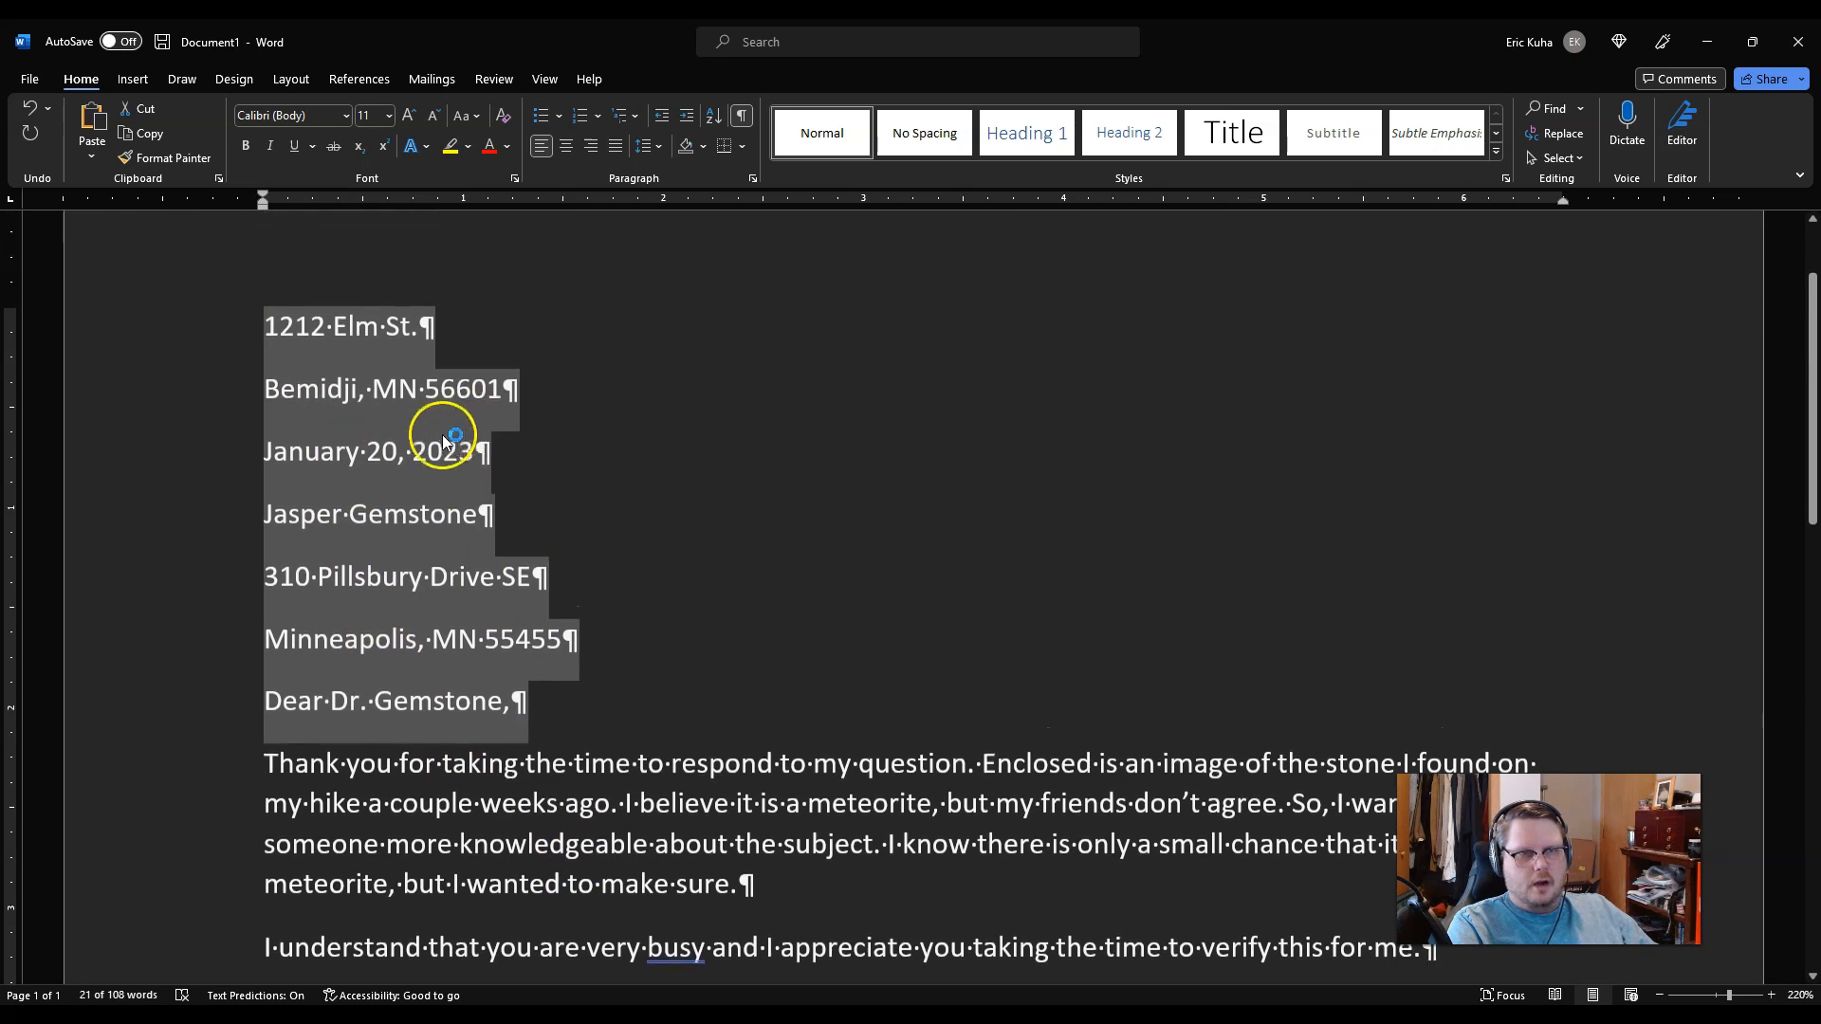
pyautogui.click(605, 722)
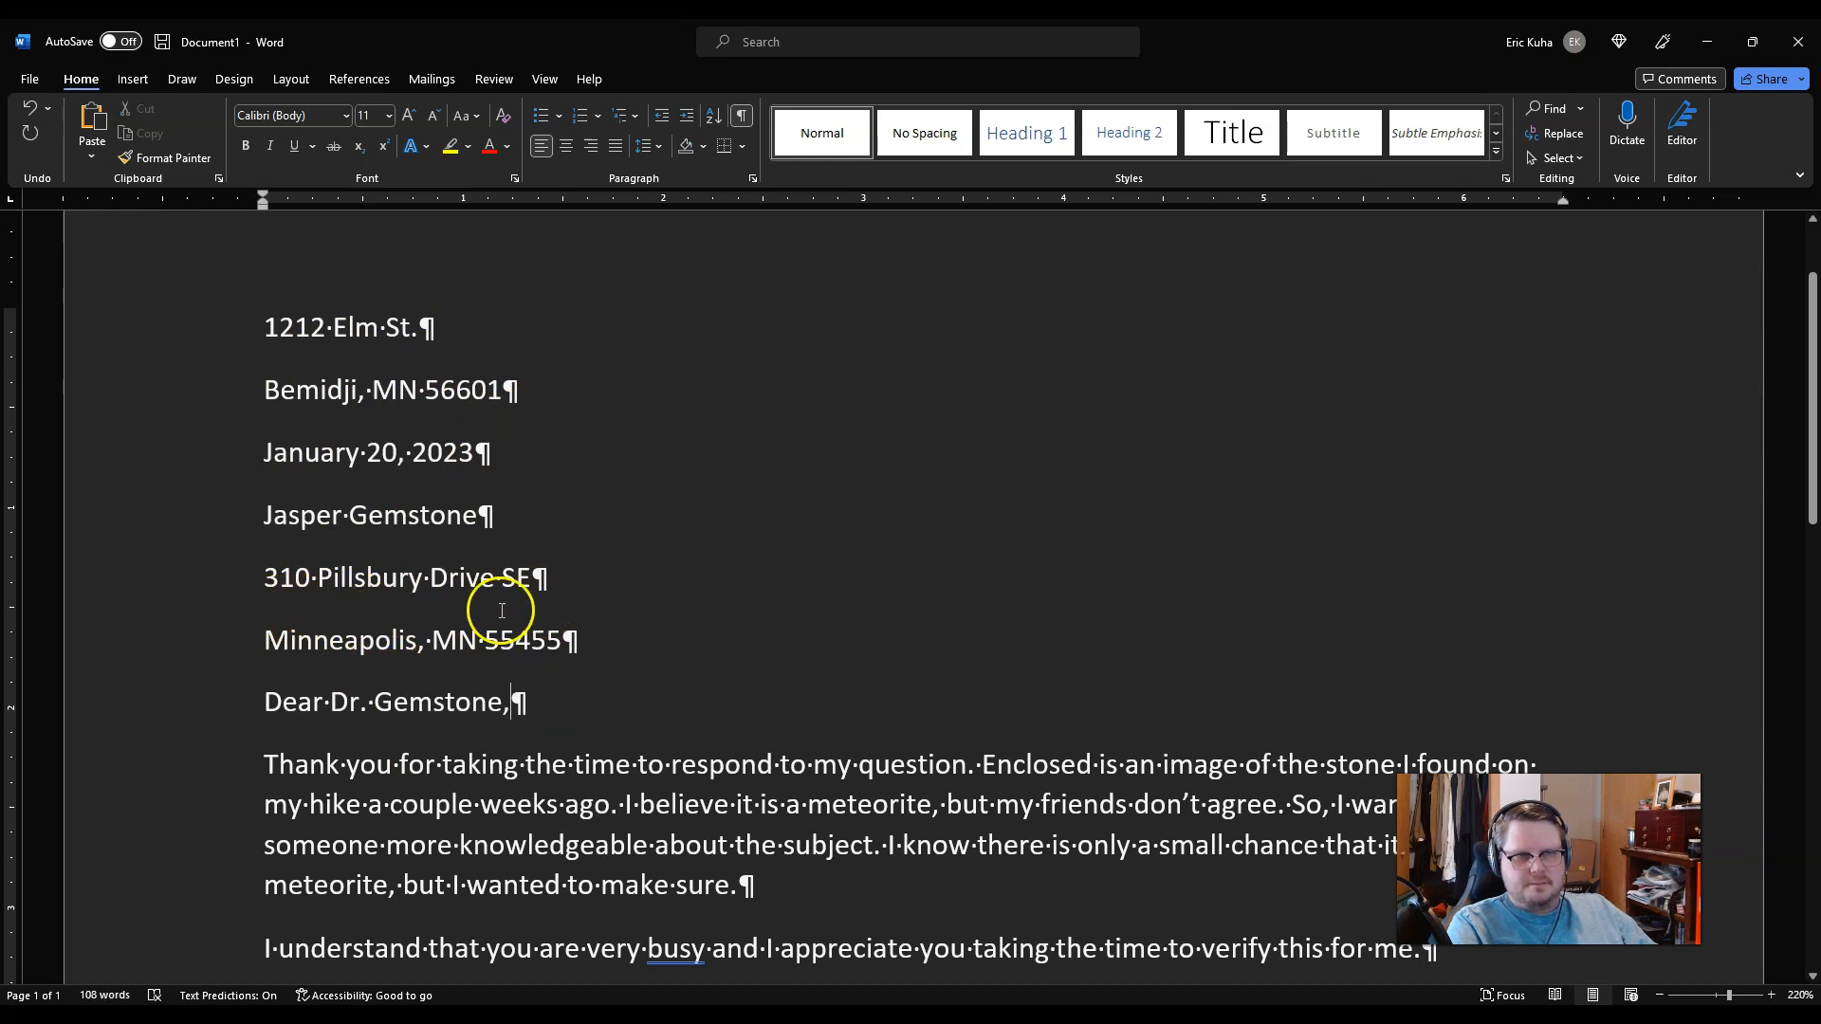
pyautogui.scroll(-1, 540, 630)
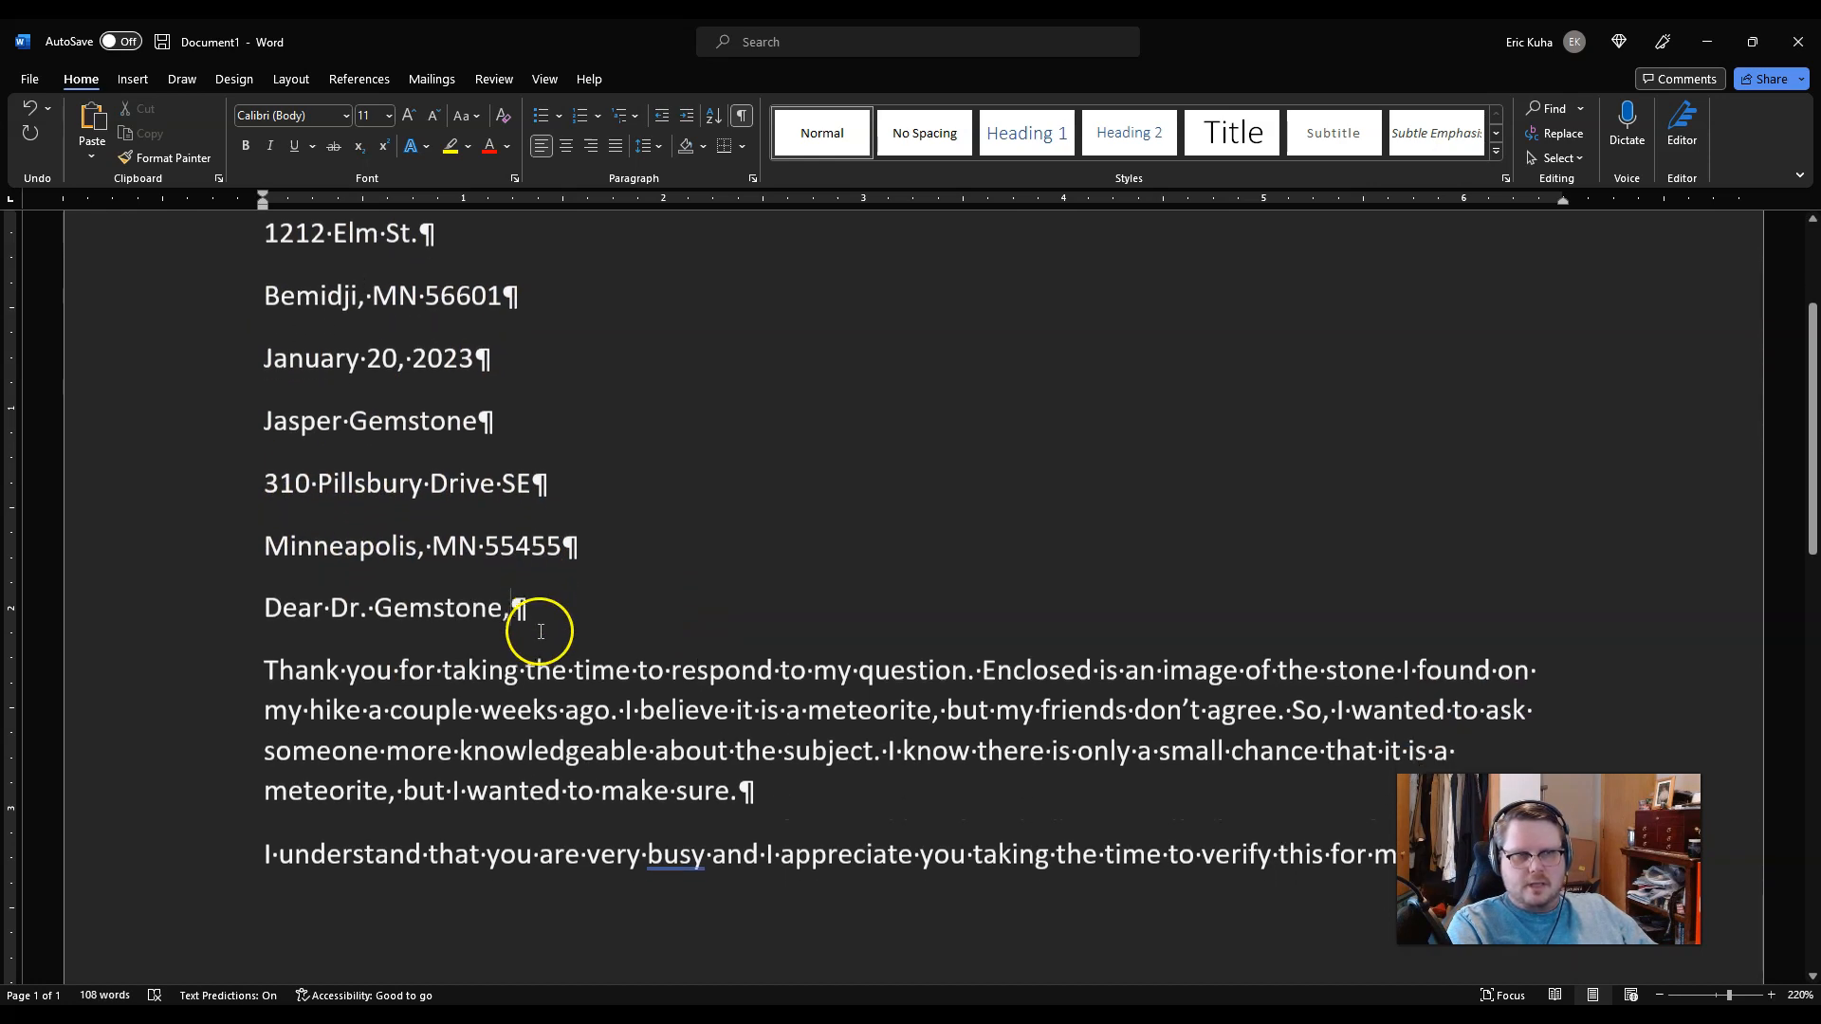
pyautogui.scroll(1, 447, 290)
pyautogui.click(238, 327)
pyautogui.click(242, 394)
pyautogui.click(216, 453)
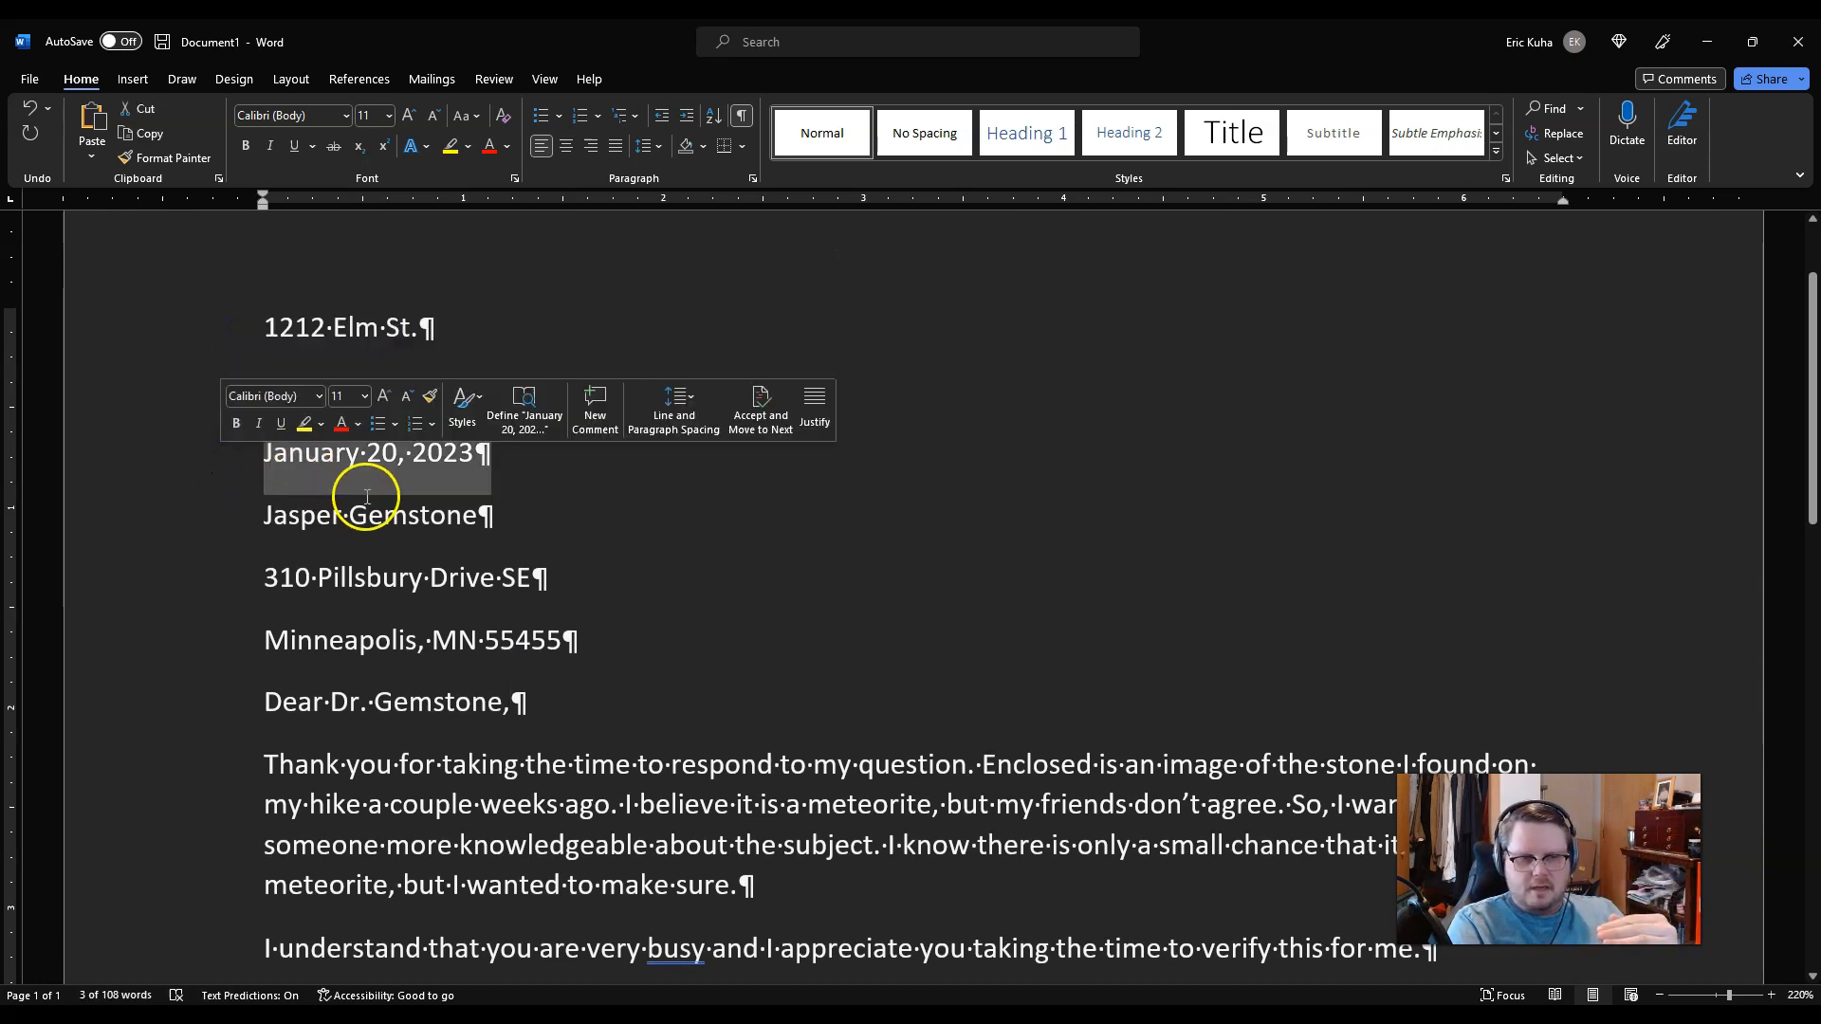
pyautogui.click(486, 450)
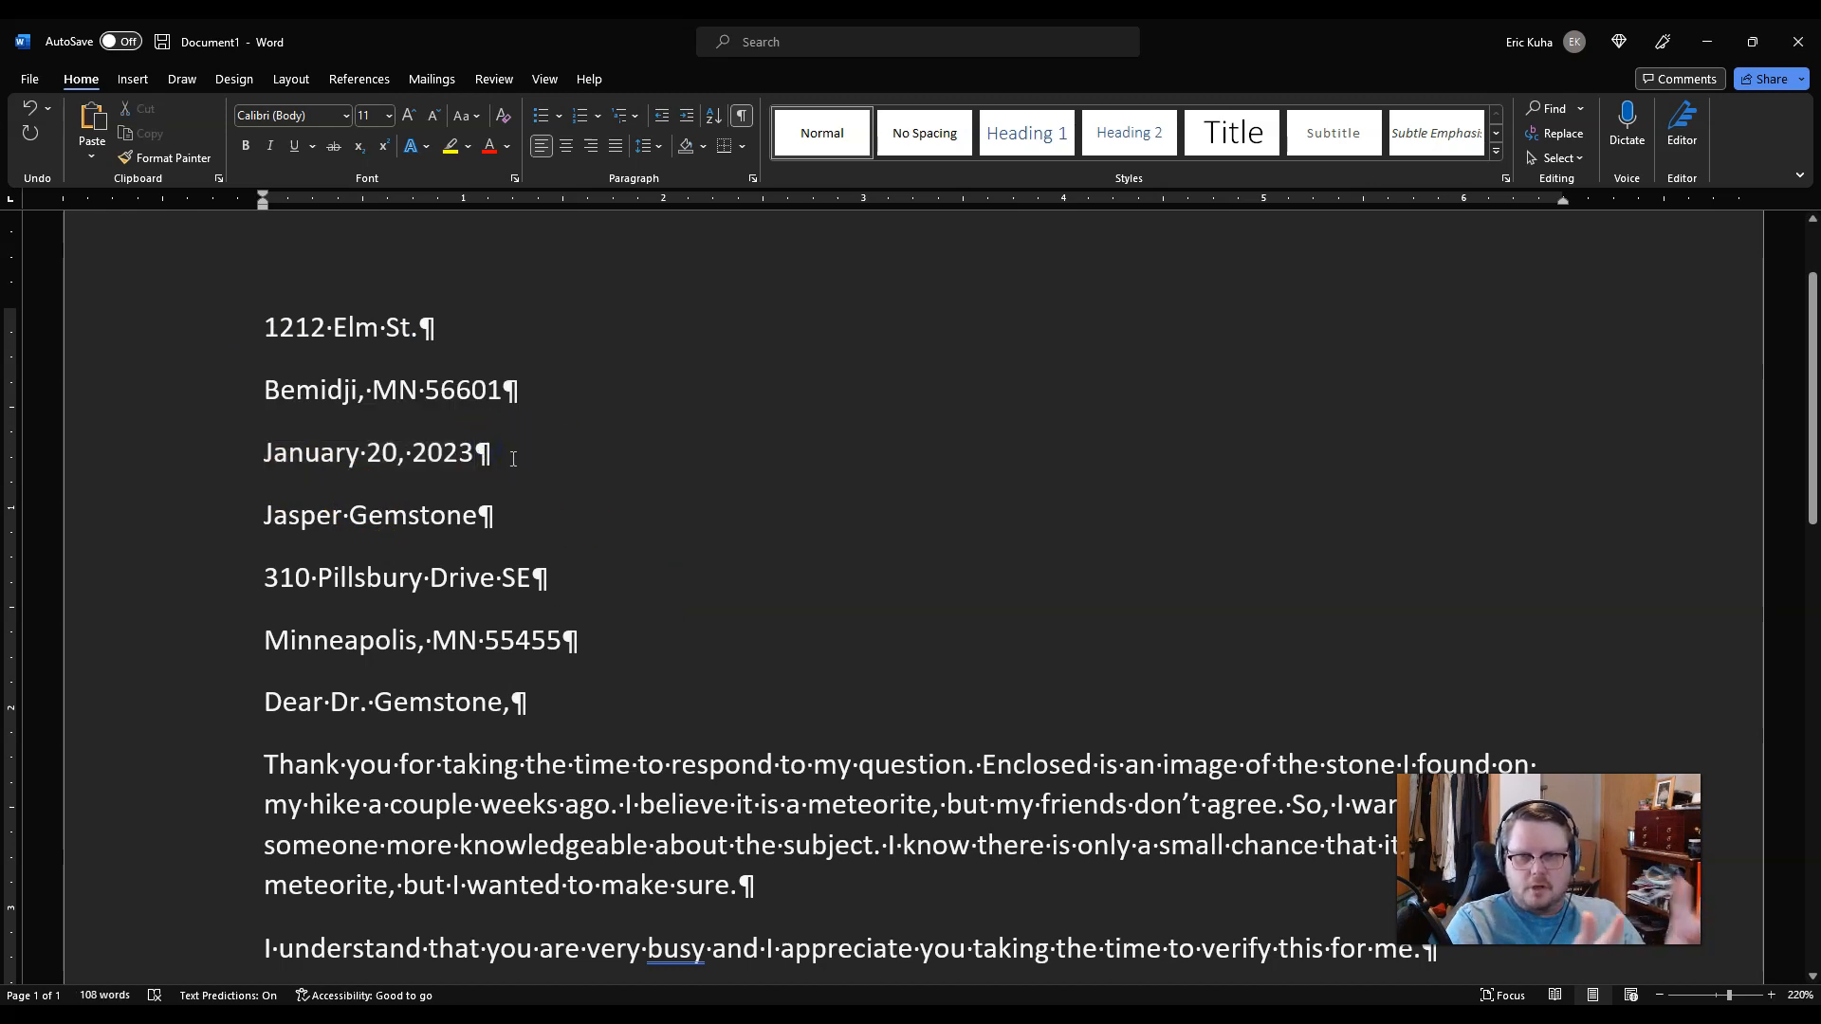
pyautogui.click(522, 455)
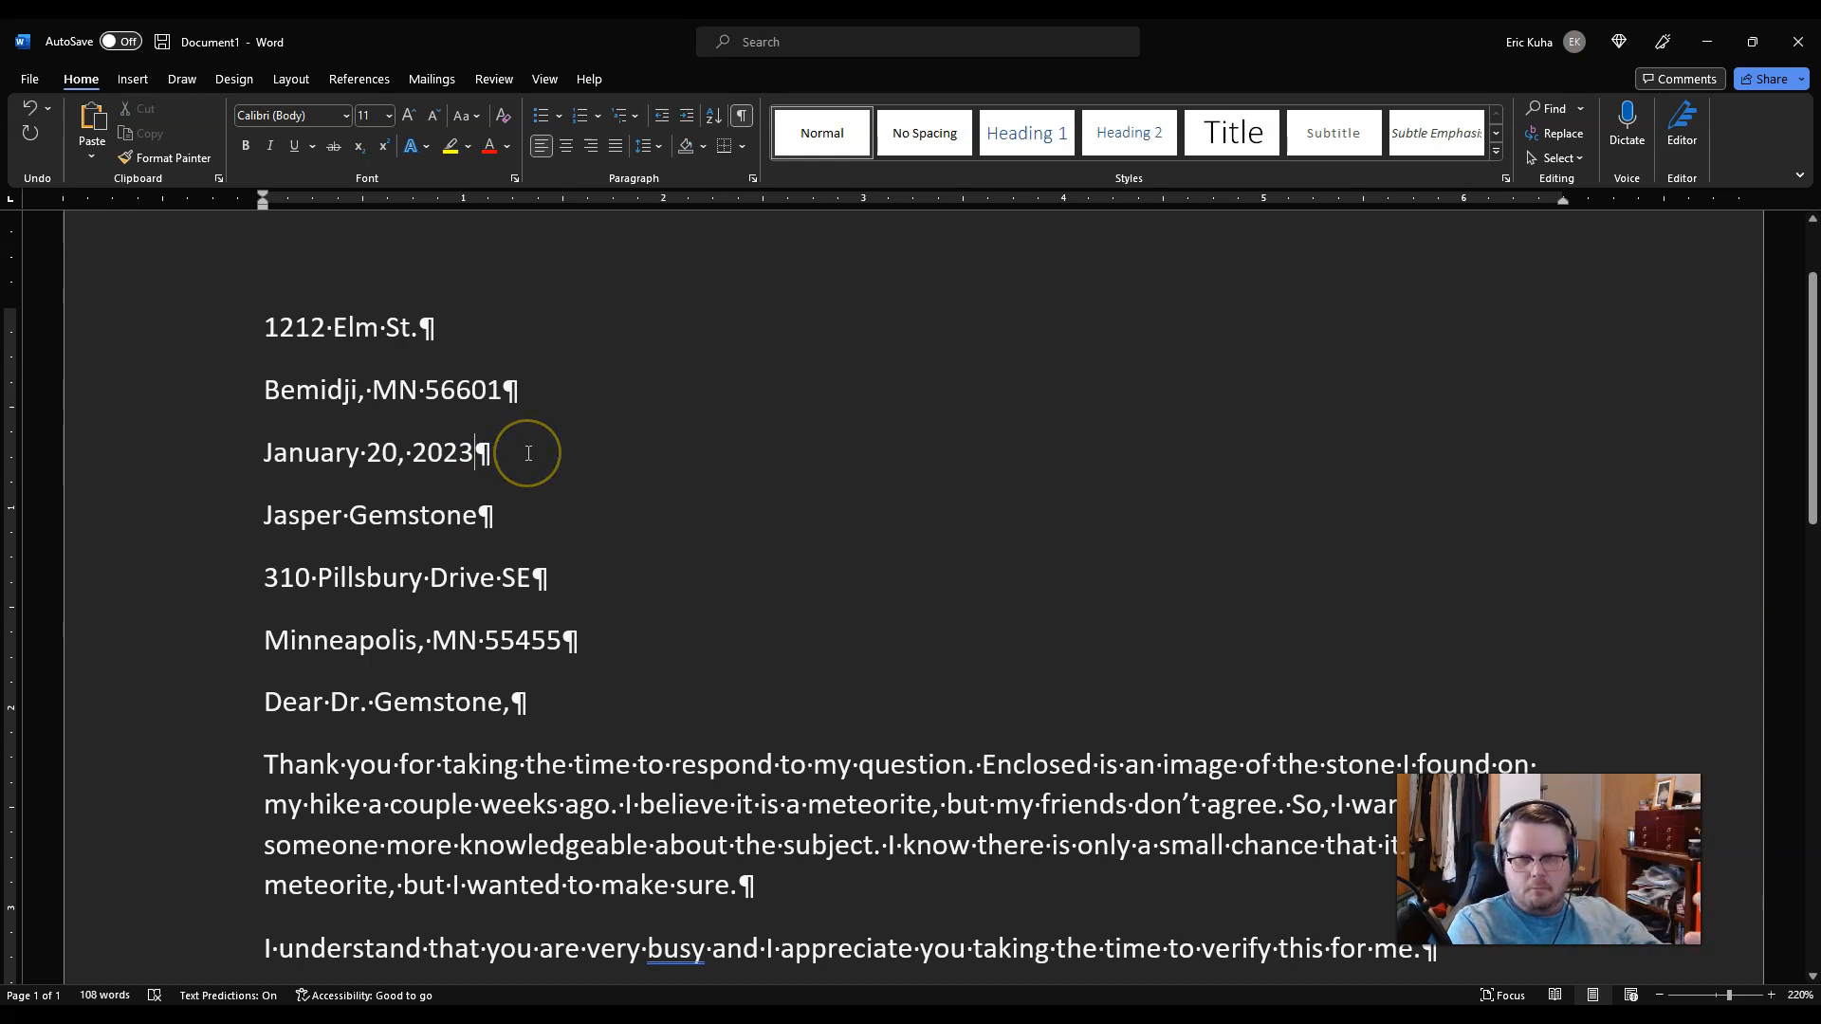
pyautogui.scroll(-3, 529, 453)
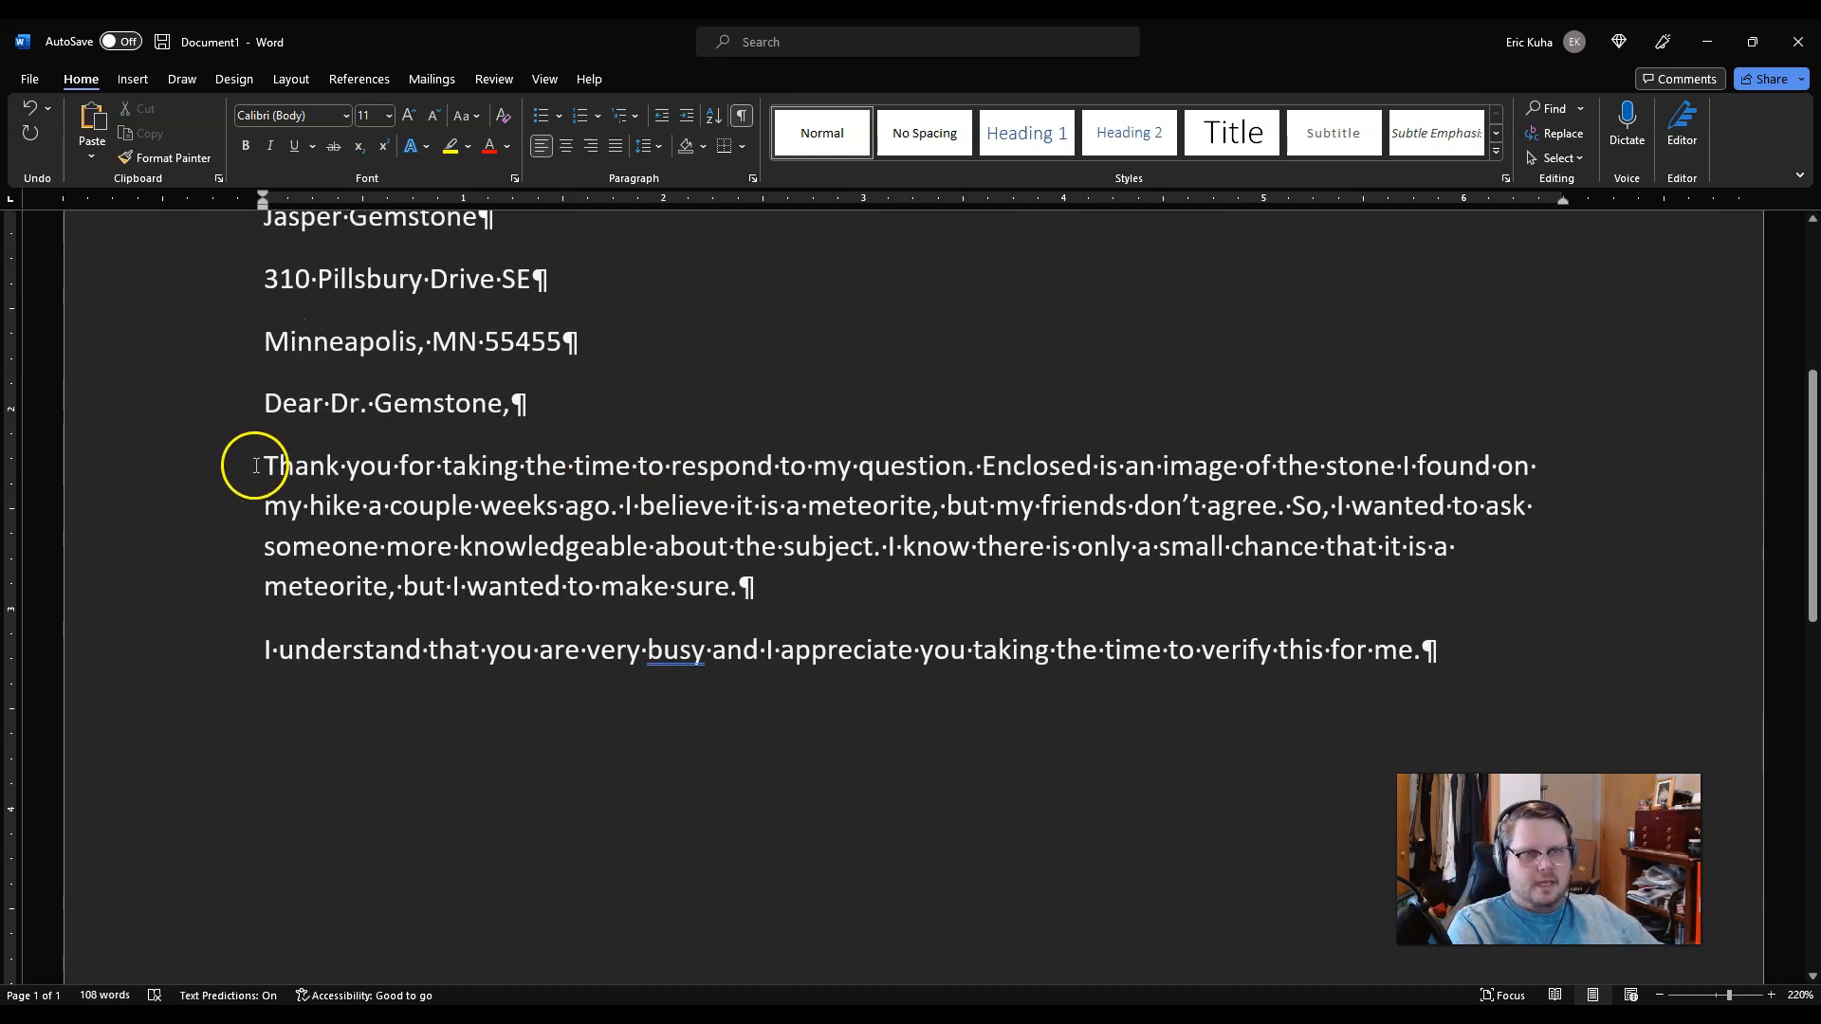
pyautogui.moveTo(237, 474); pyautogui.dragTo(209, 590)
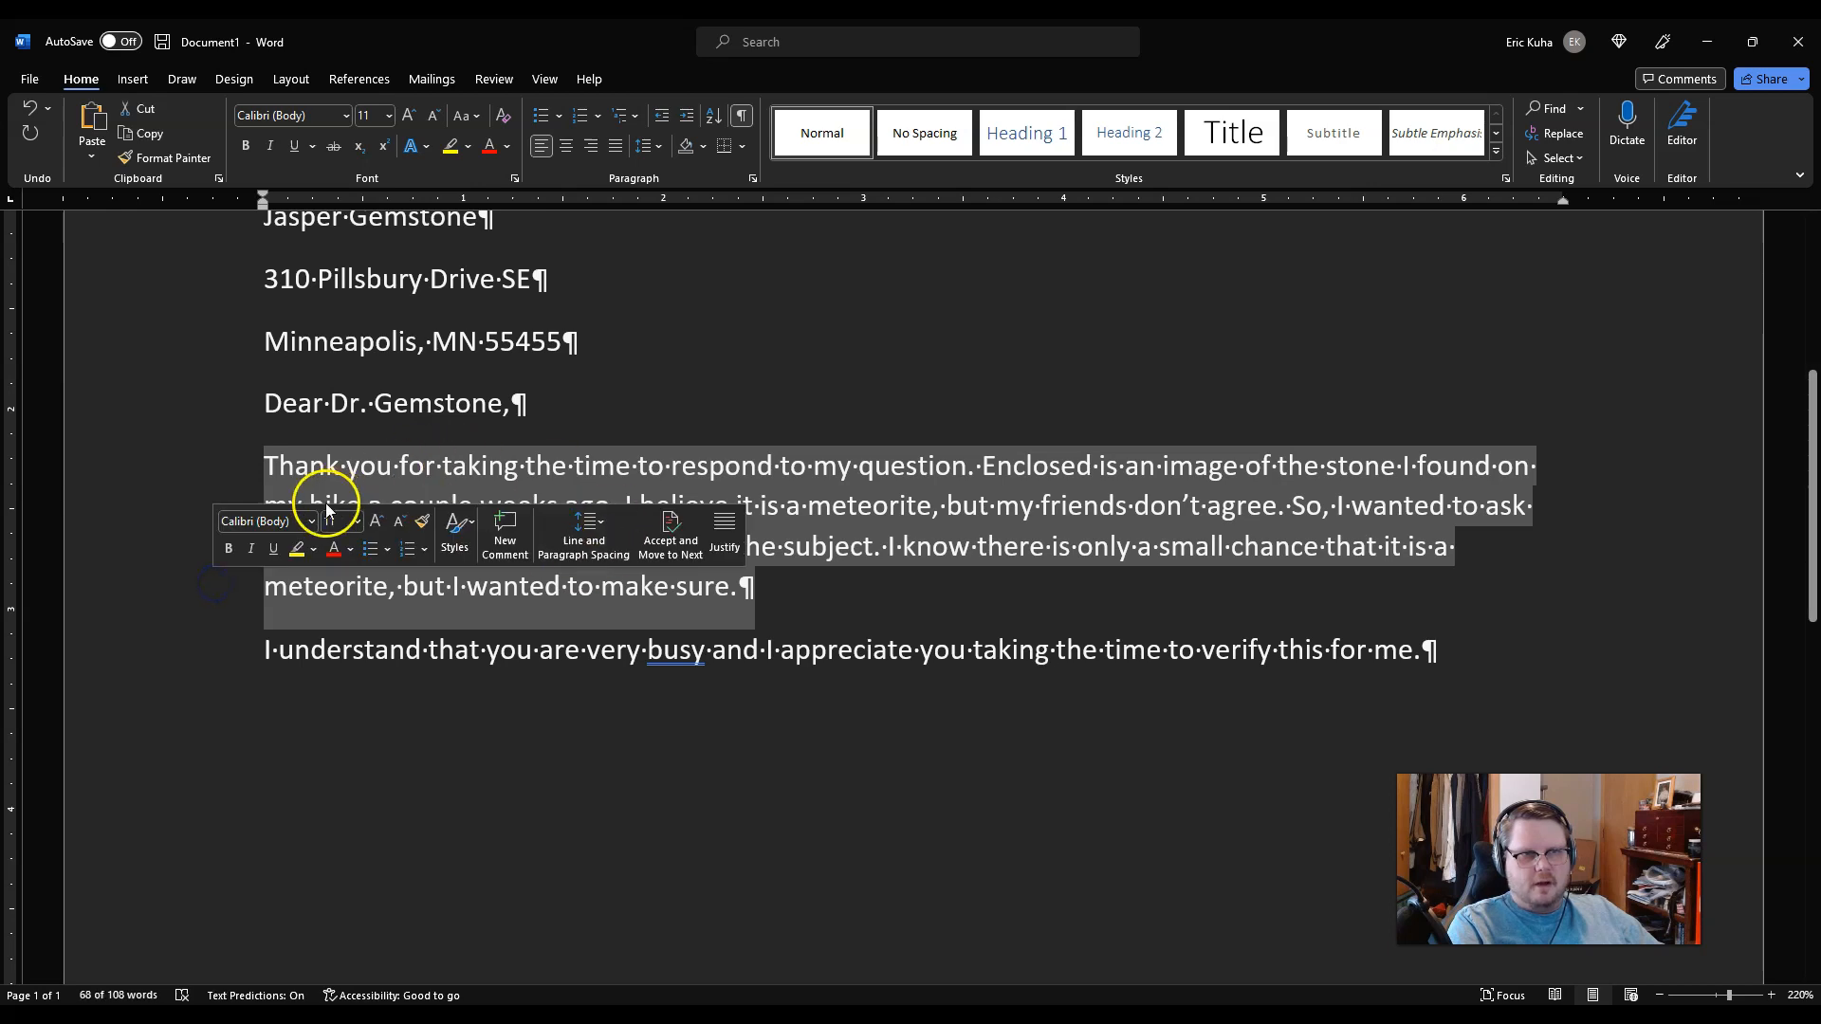
pyautogui.click(455, 479)
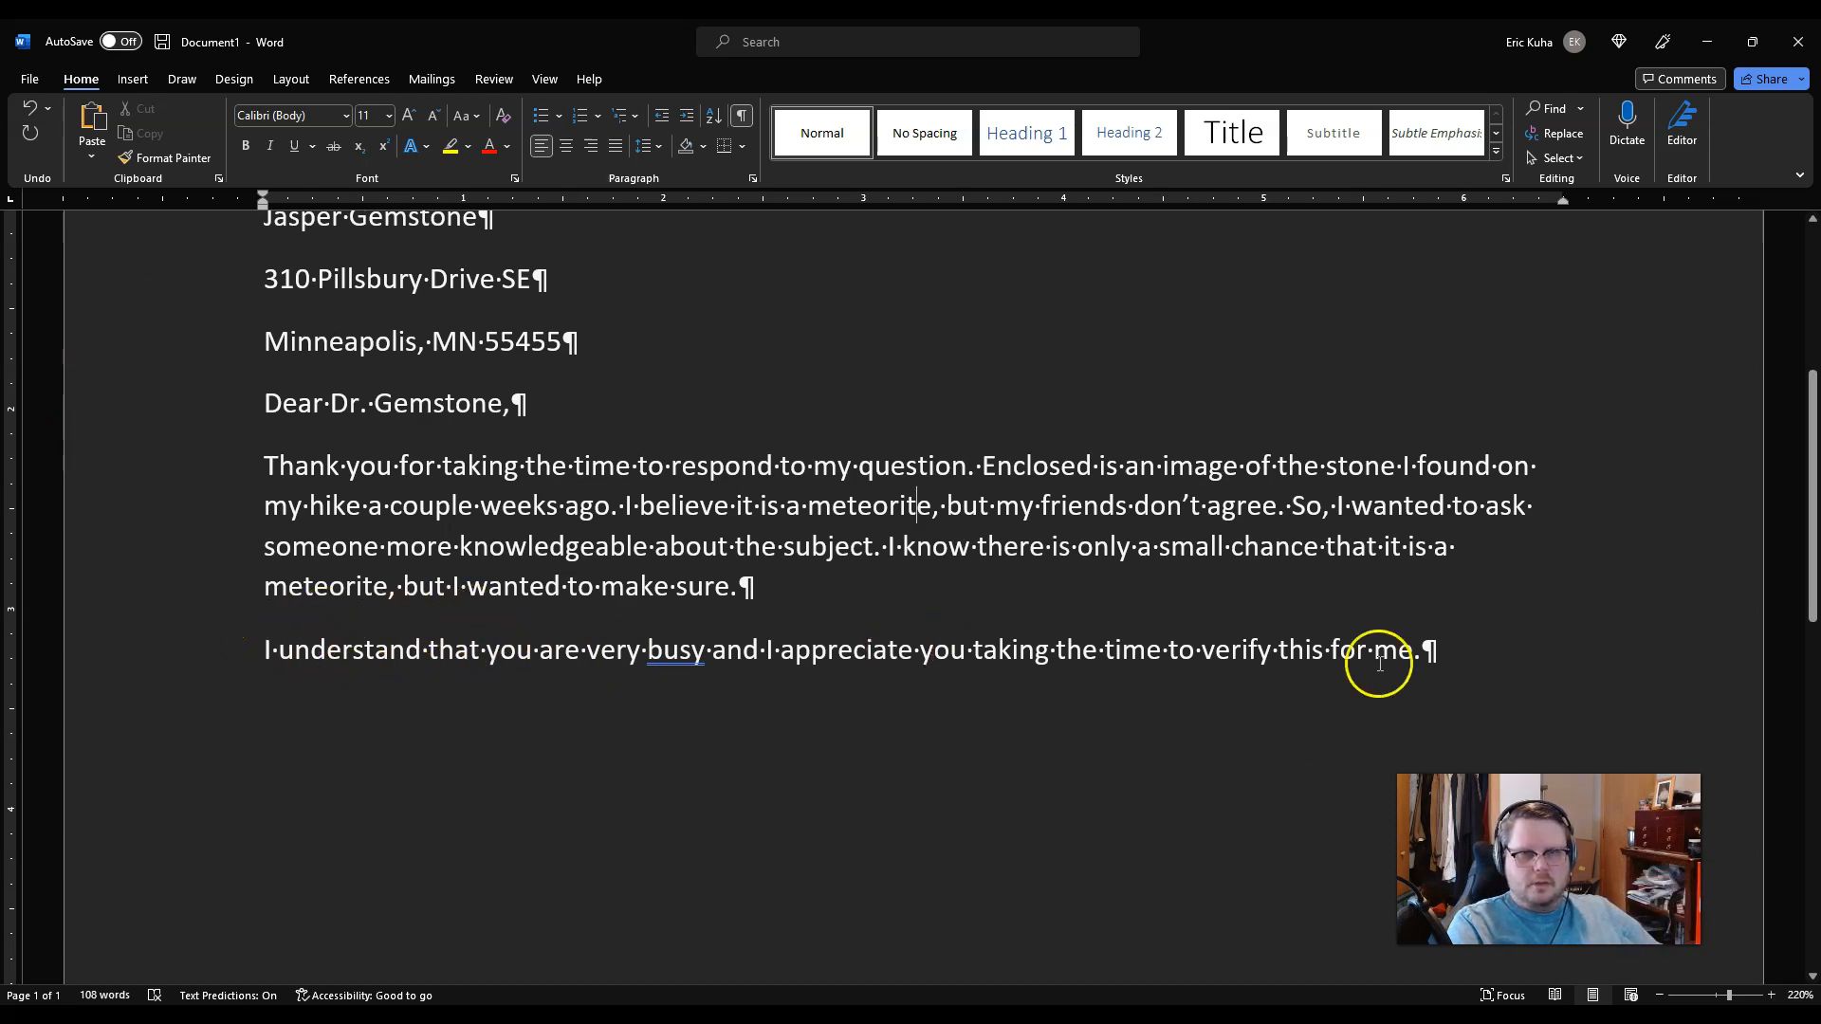
pyautogui.click(1508, 652)
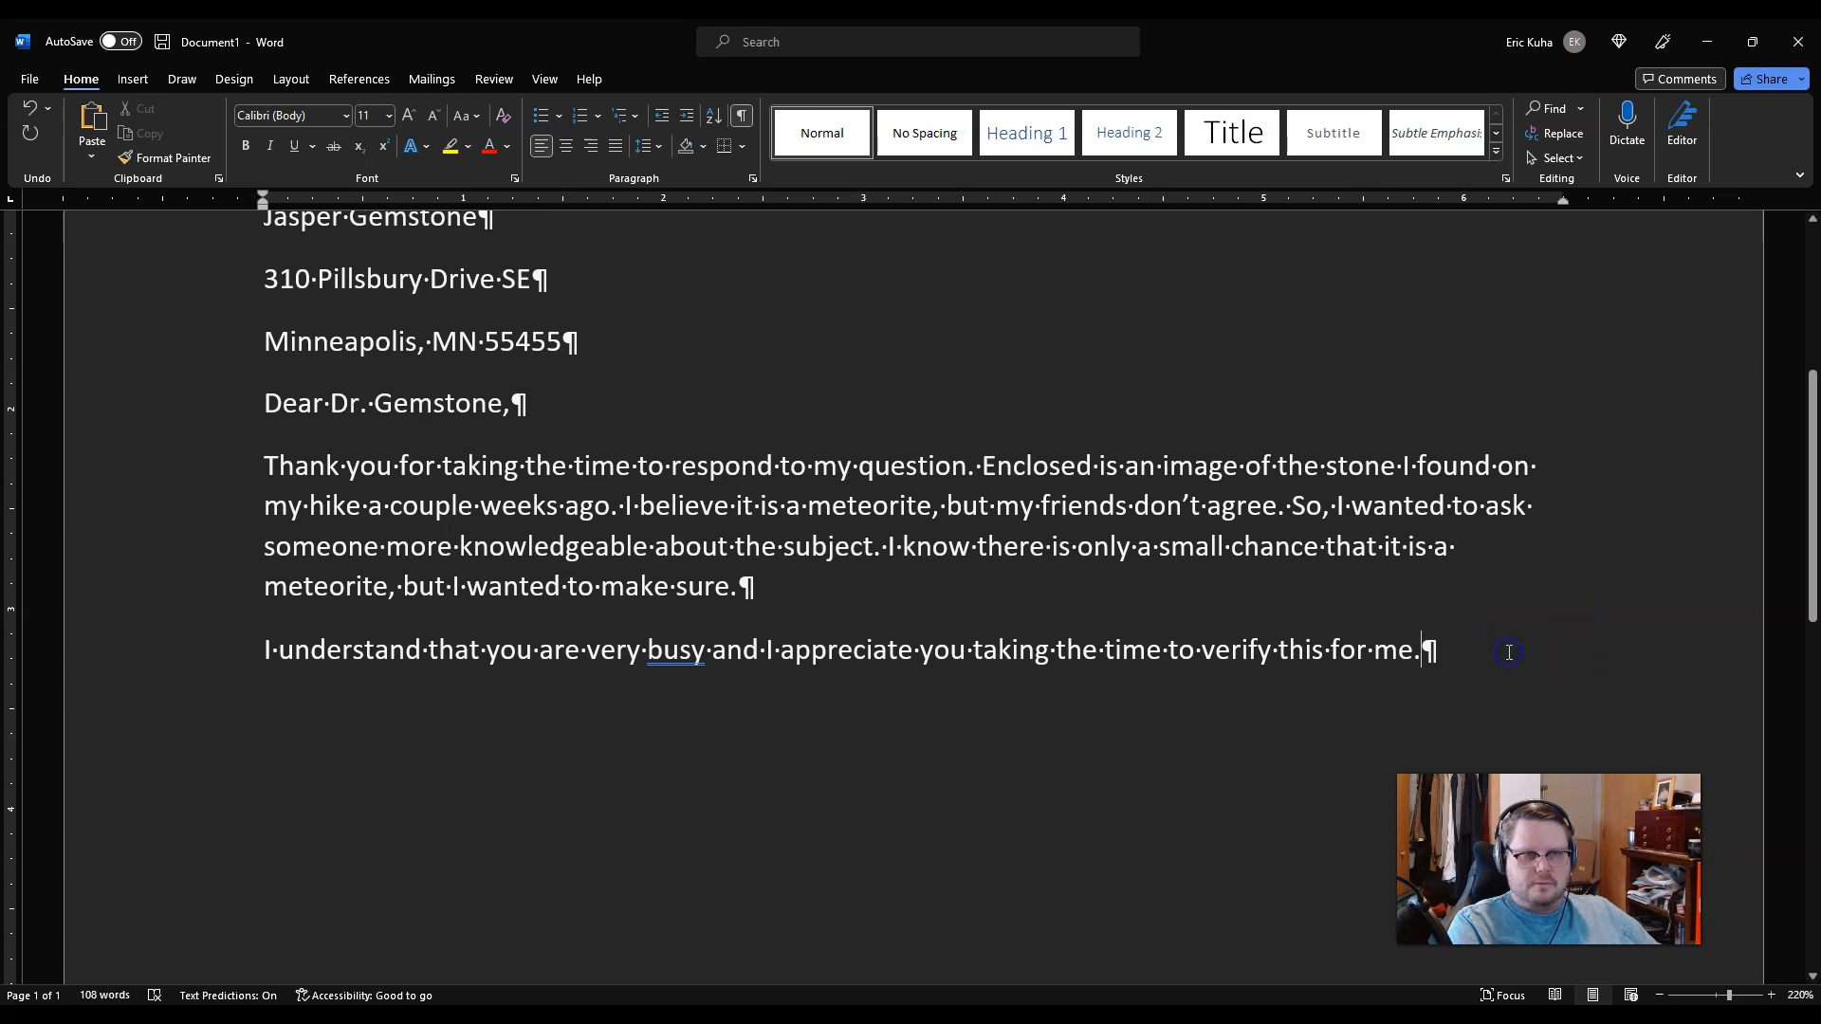
# Step: After 'me.', add a sentence inviting questions by e-mail, undoing the auto-link and ending with a period
pyautogui.click(1484, 664)
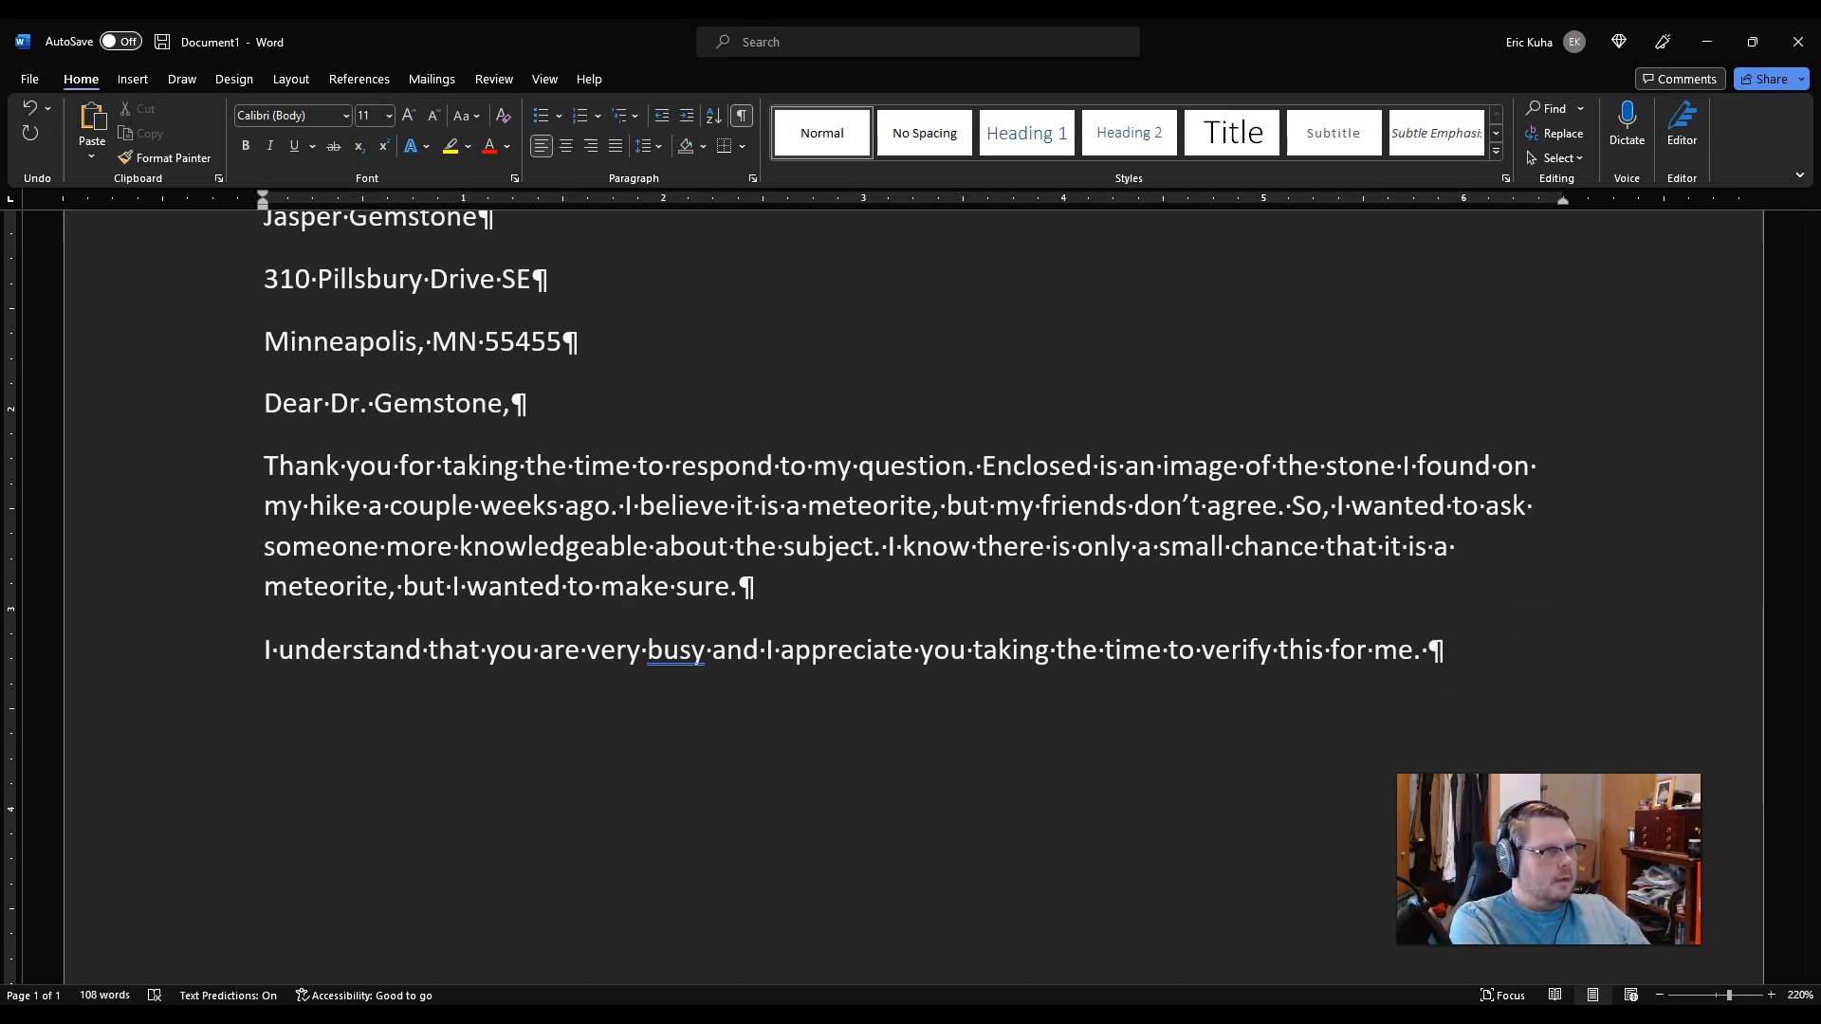
pyautogui.write('If you hav')
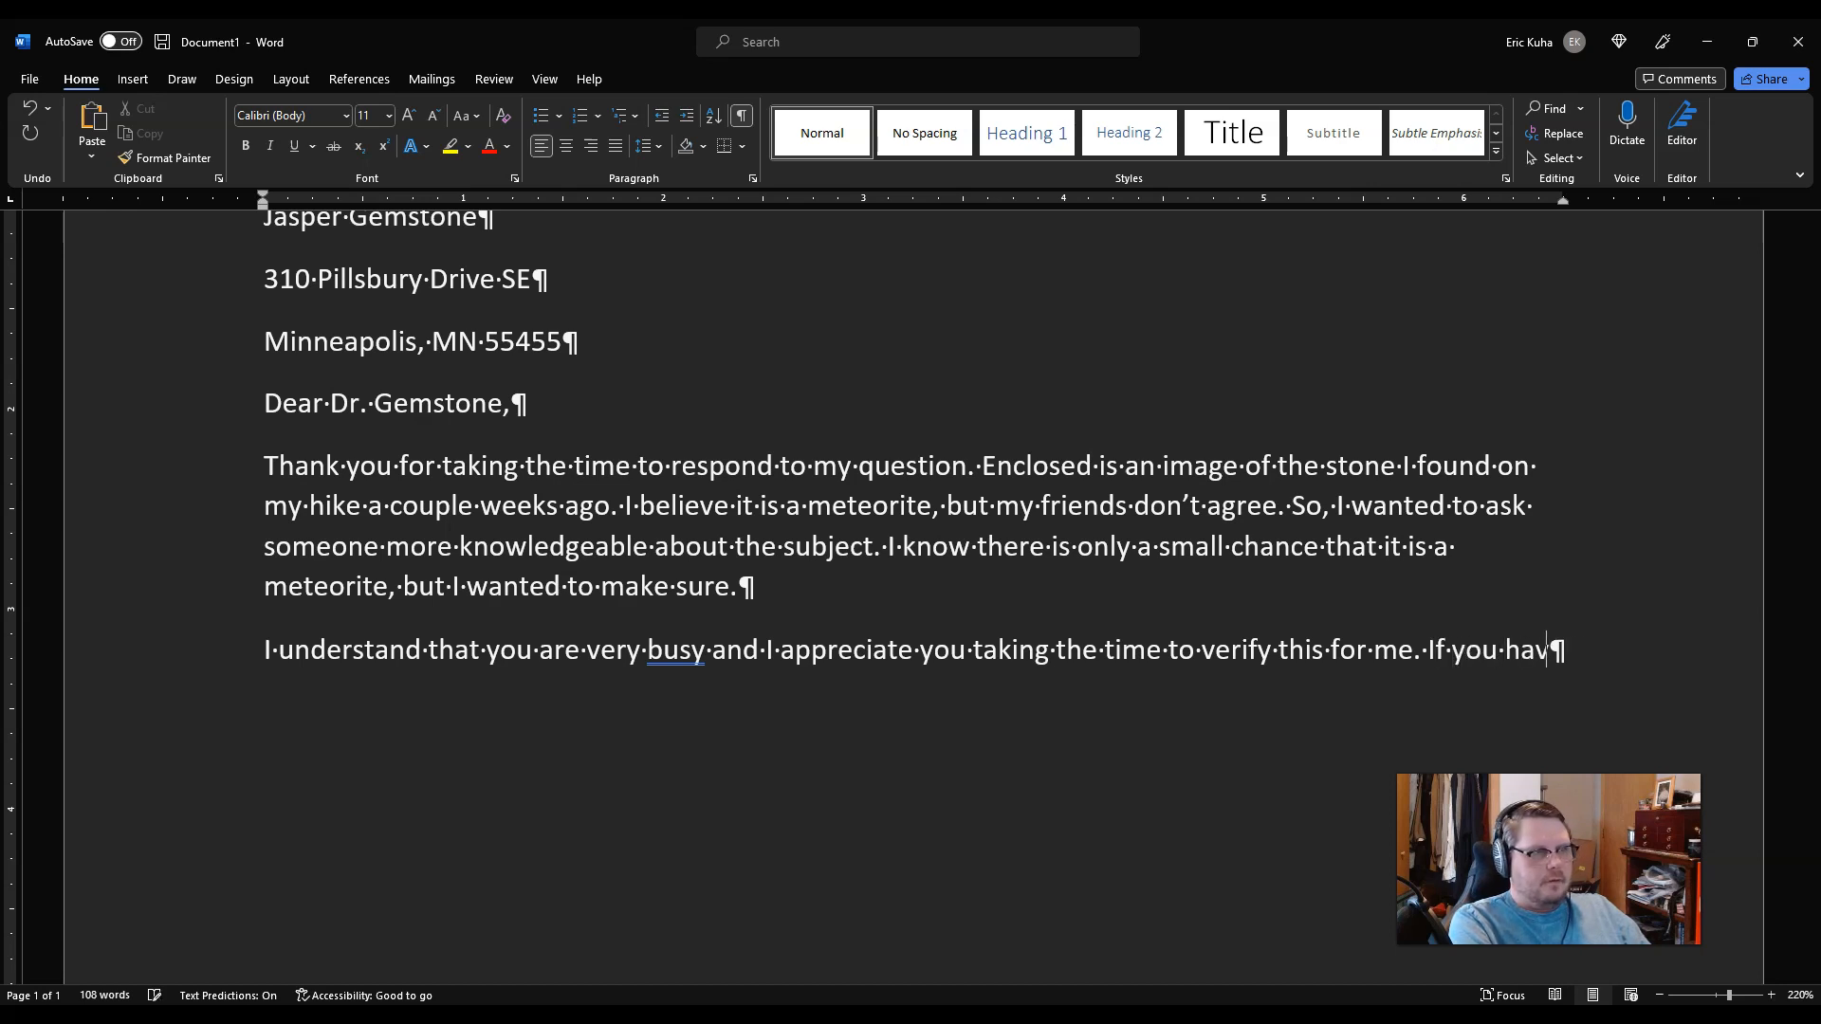
pyautogui.write('e any questions, ')
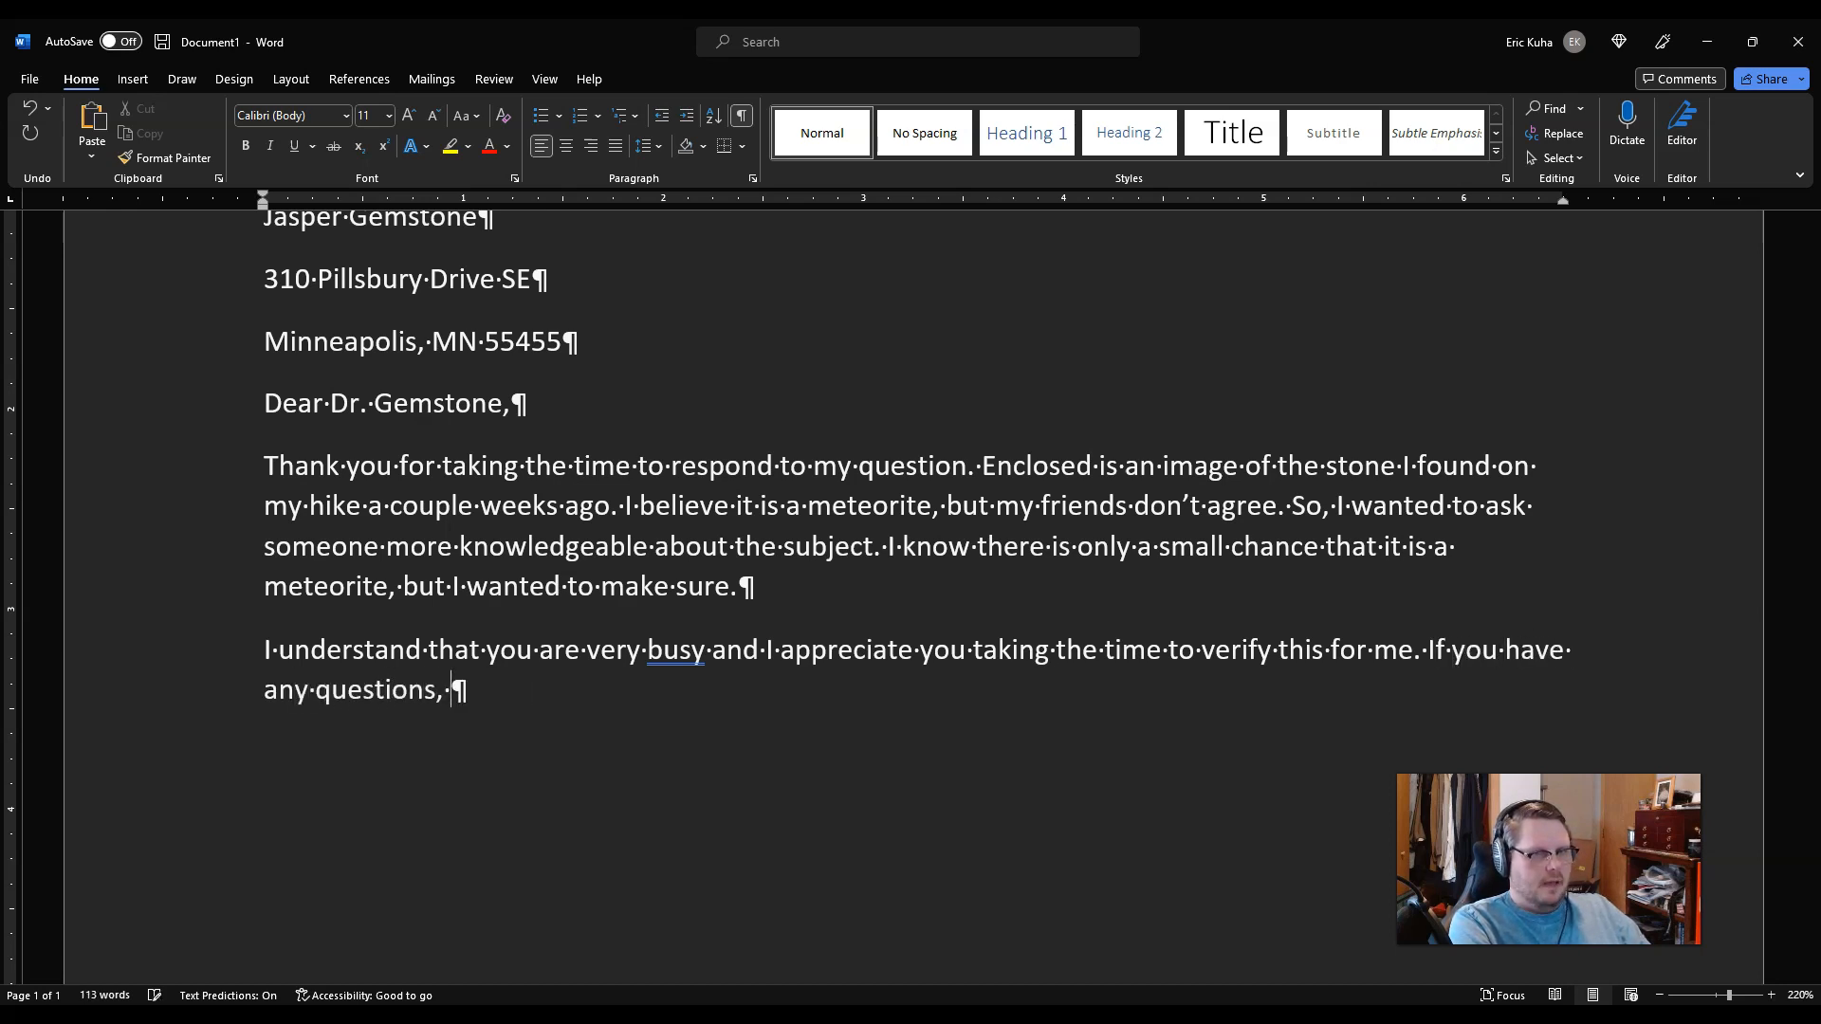
pyautogui.write('feel free ')
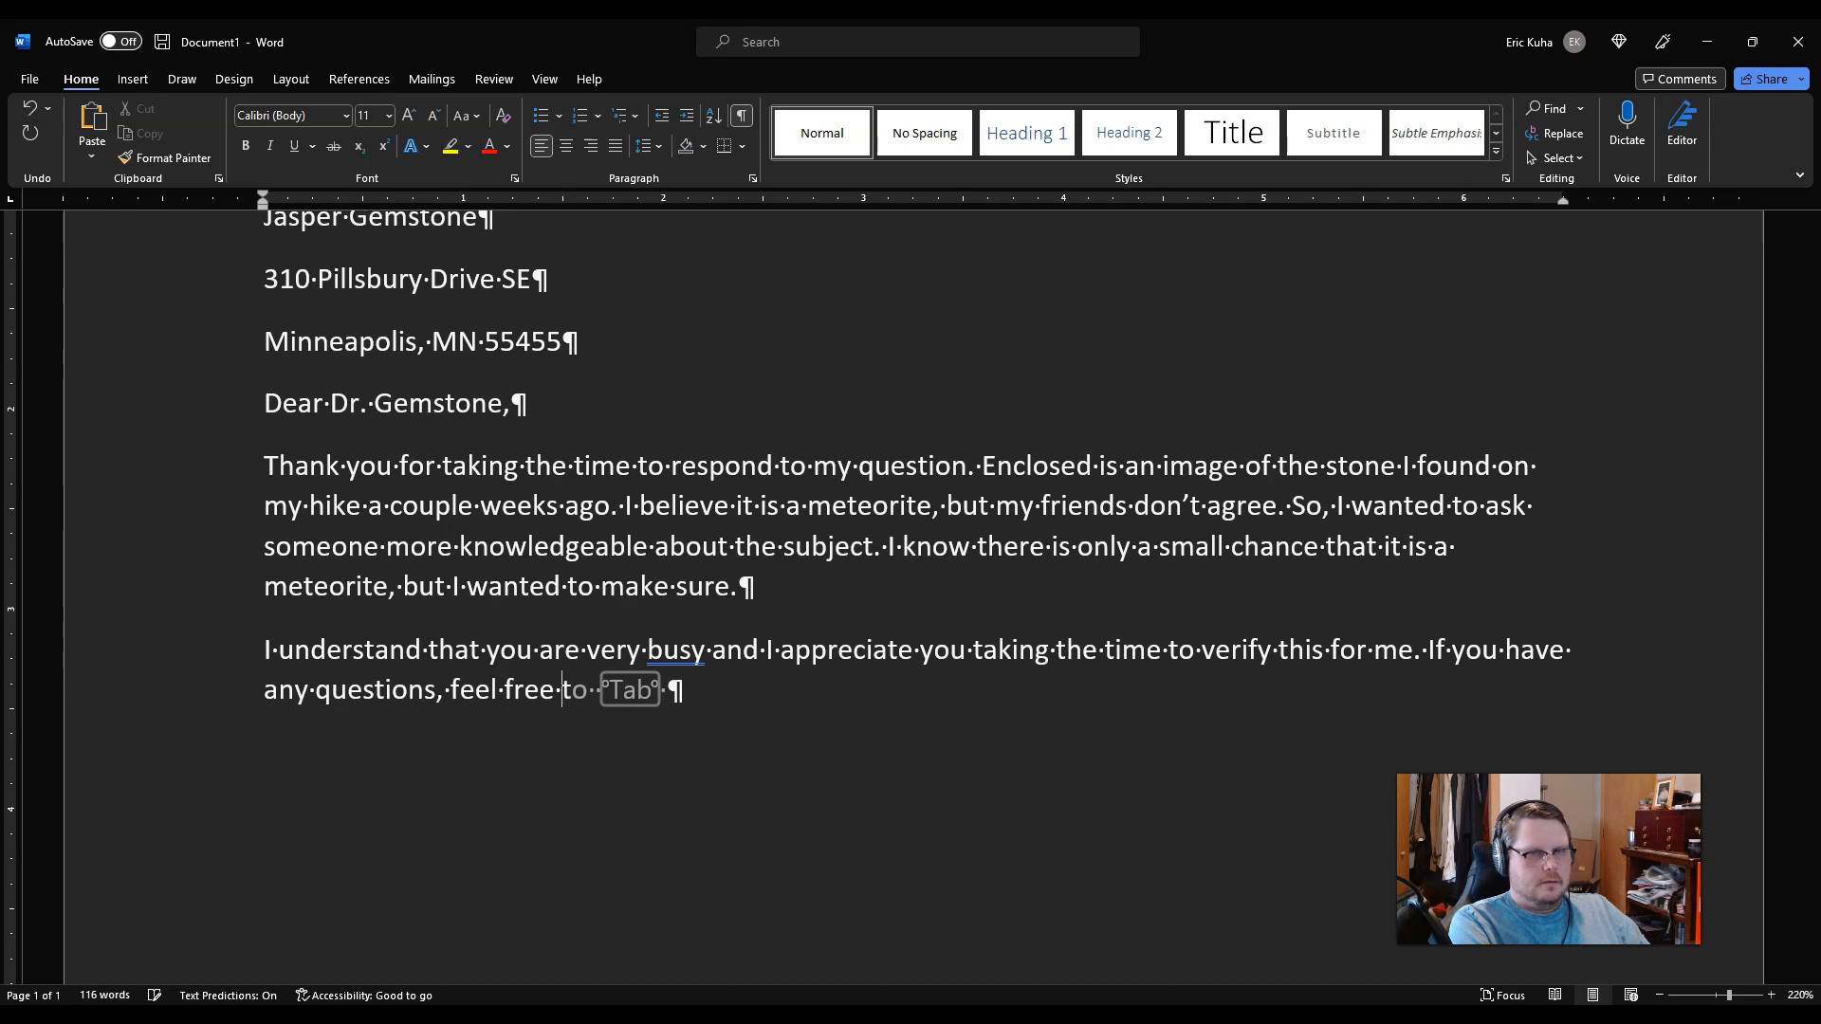
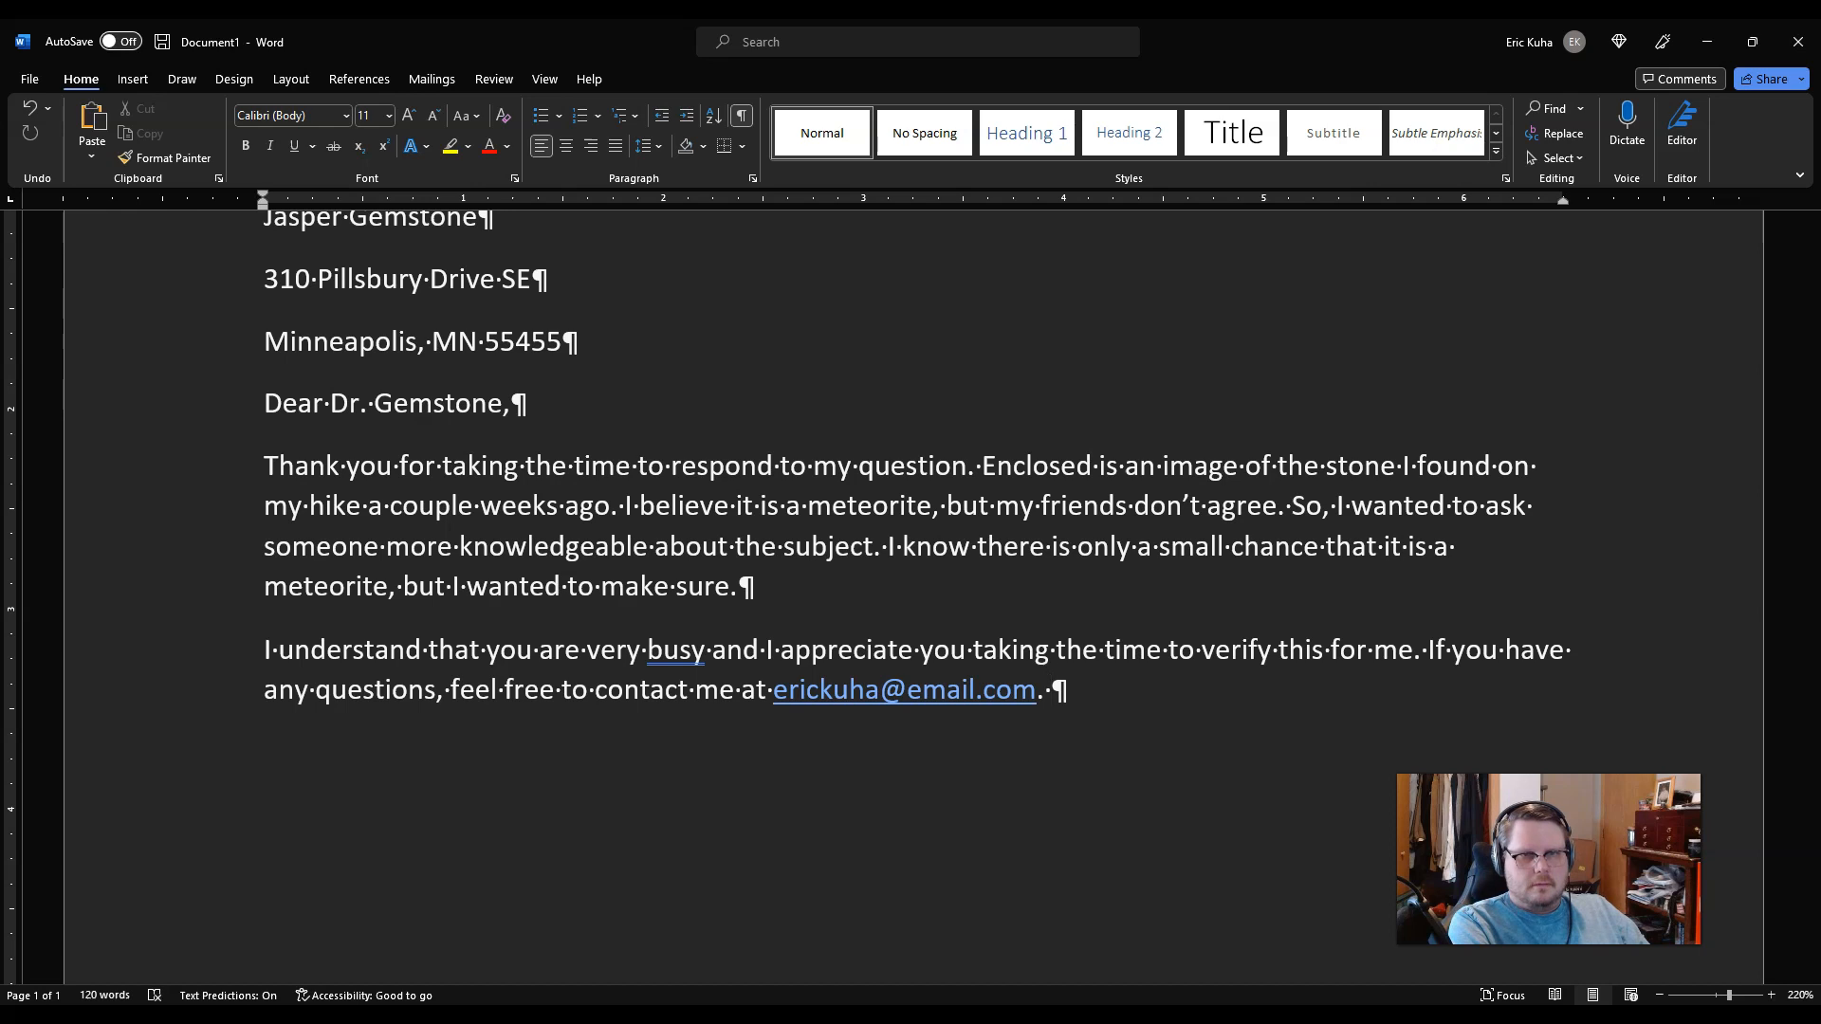
pyautogui.hotkey('ctrl', 'z')
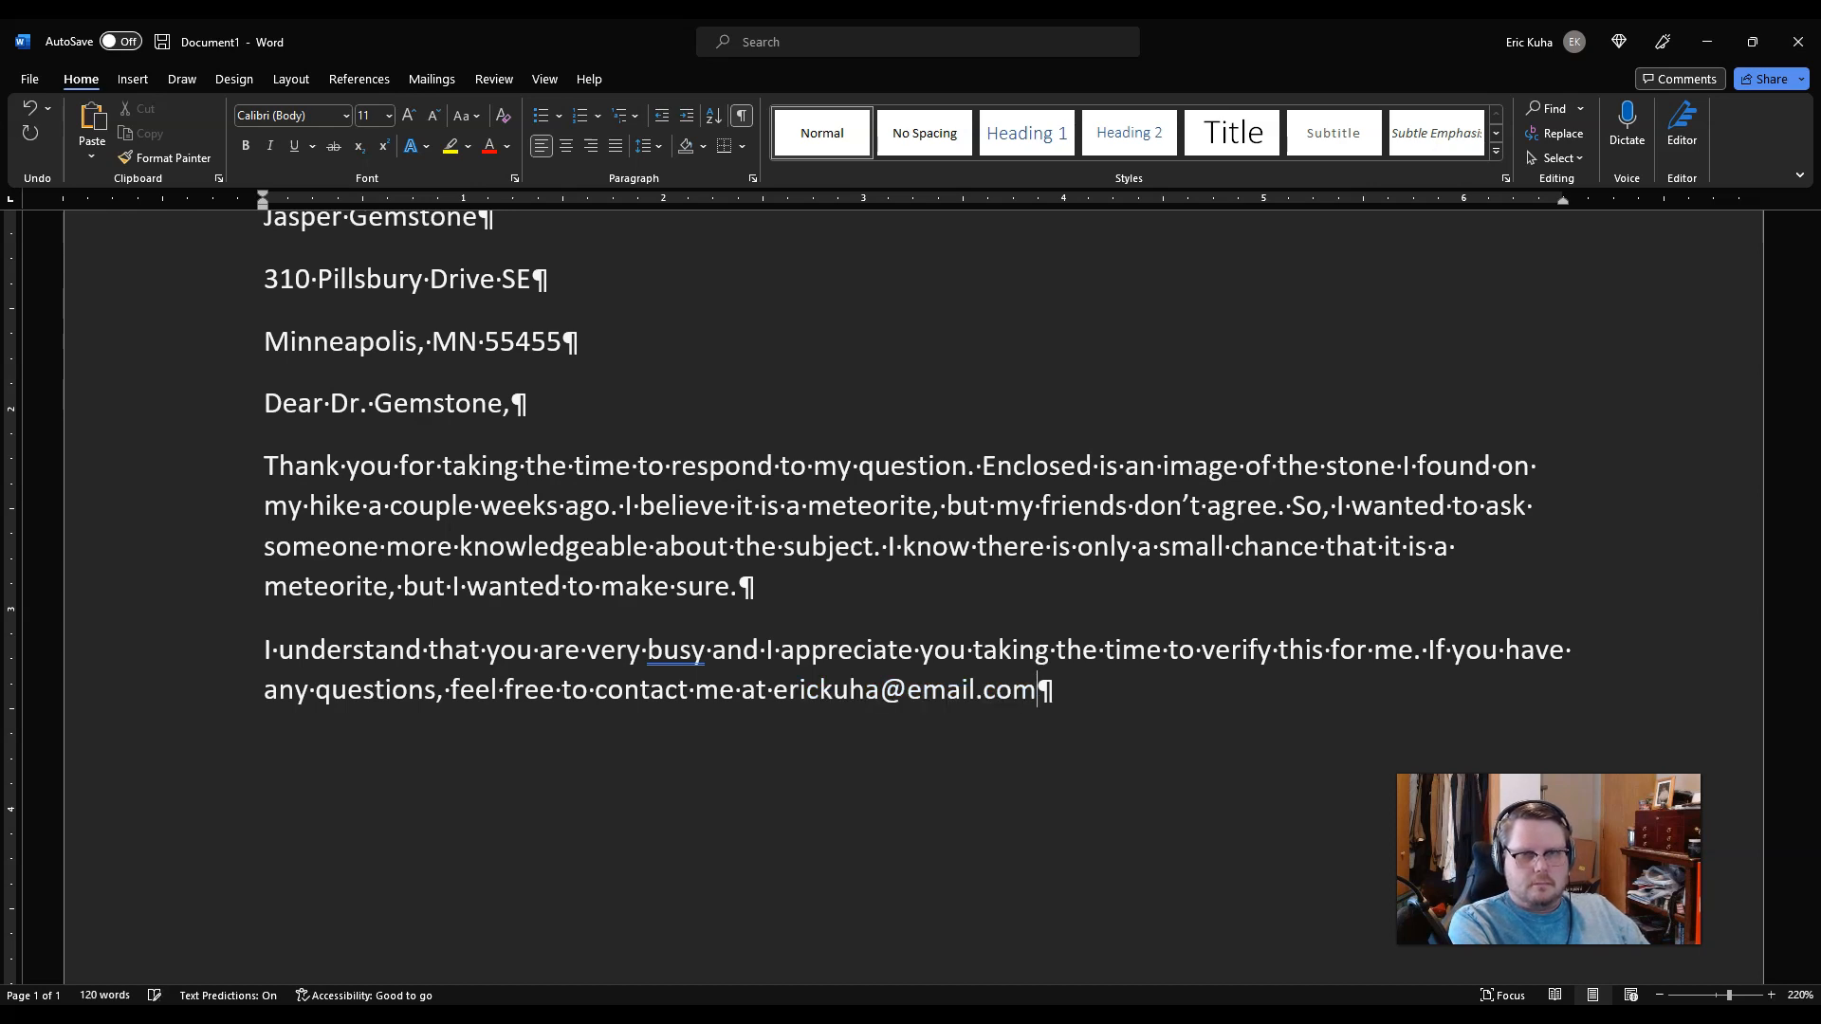
pyautogui.write('.')
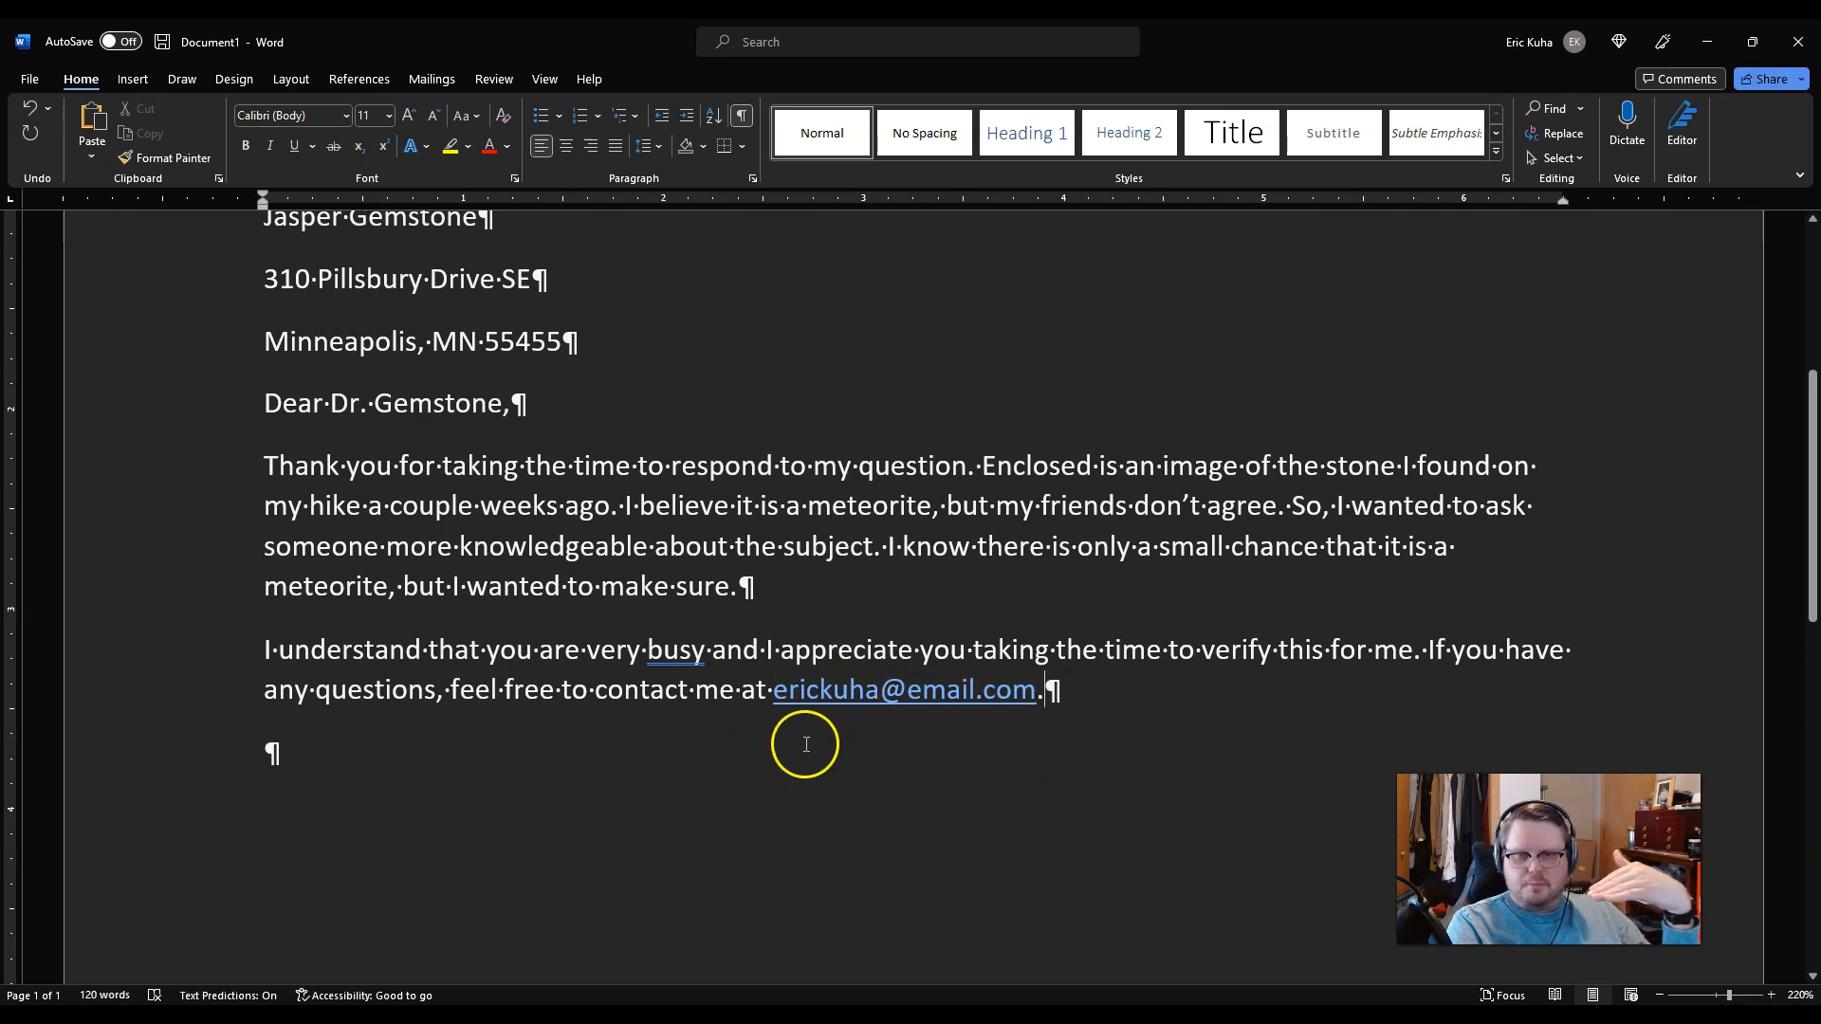
pyautogui.scroll(-1, 794, 743)
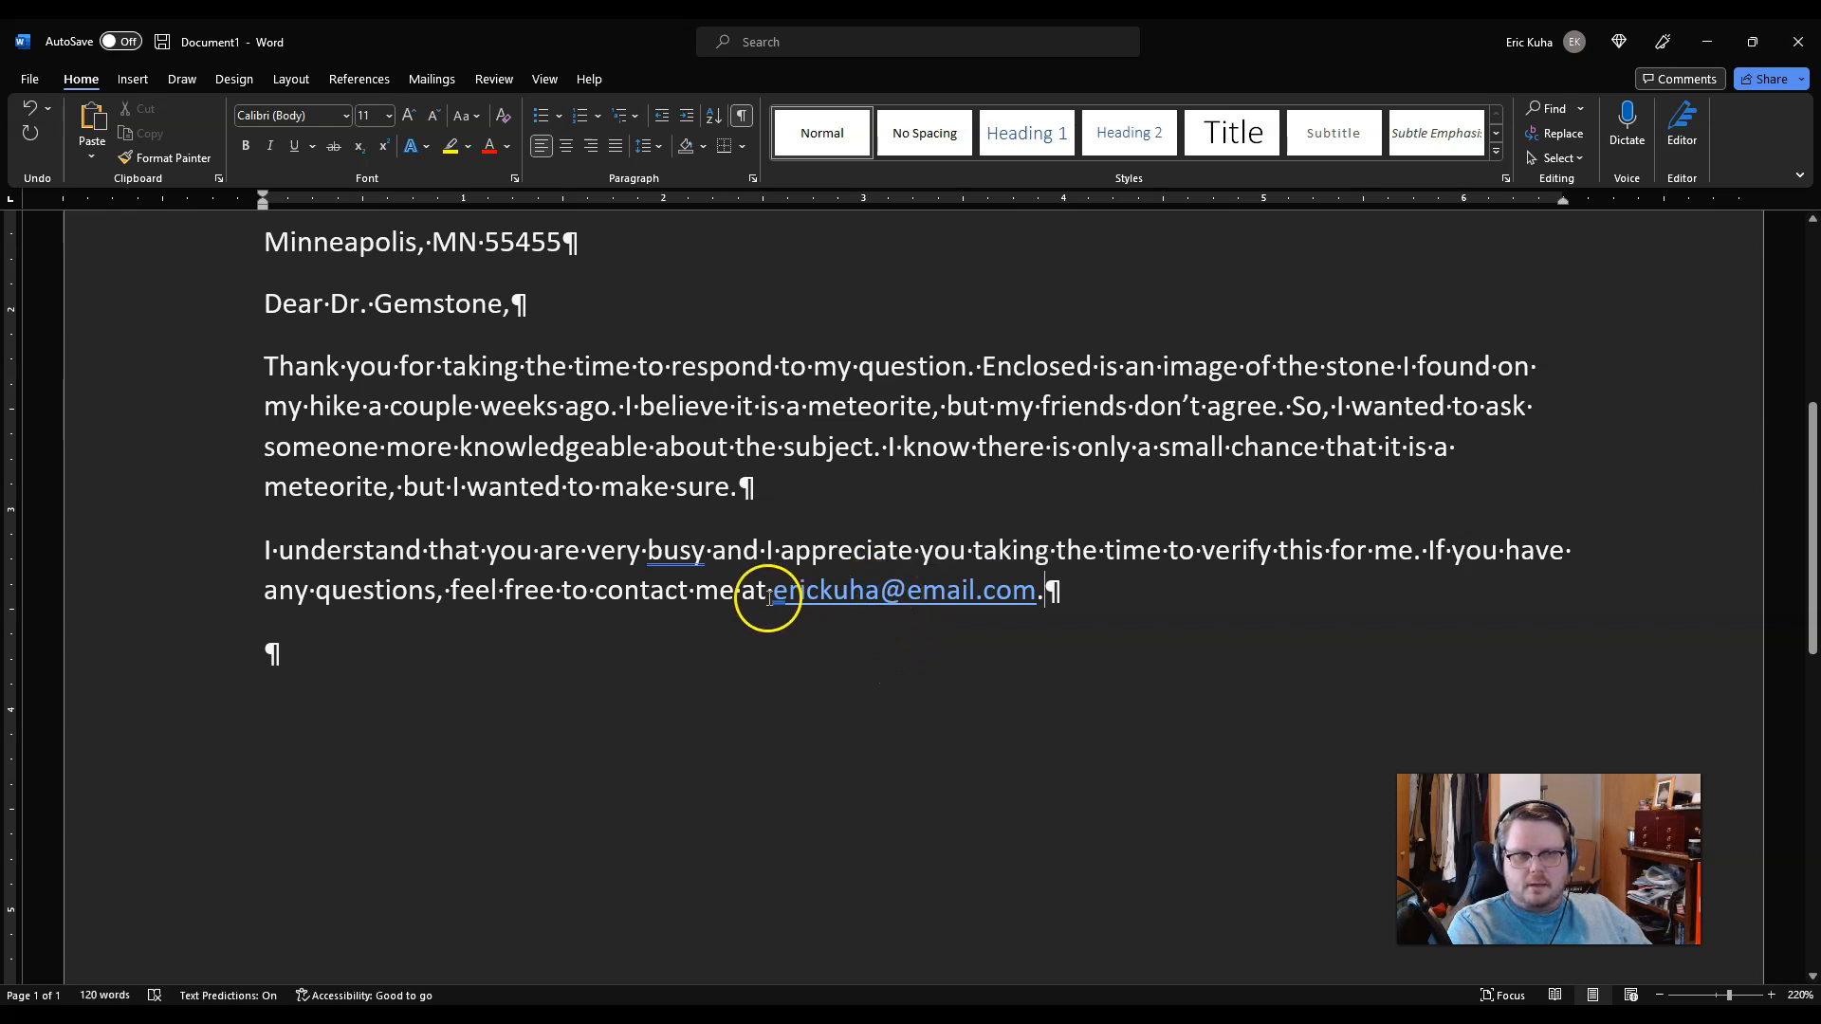
# Step: Remove the hyperlink from the e-mail address and place the cursor in the empty last paragraph
pyautogui.rightClick(898, 596)
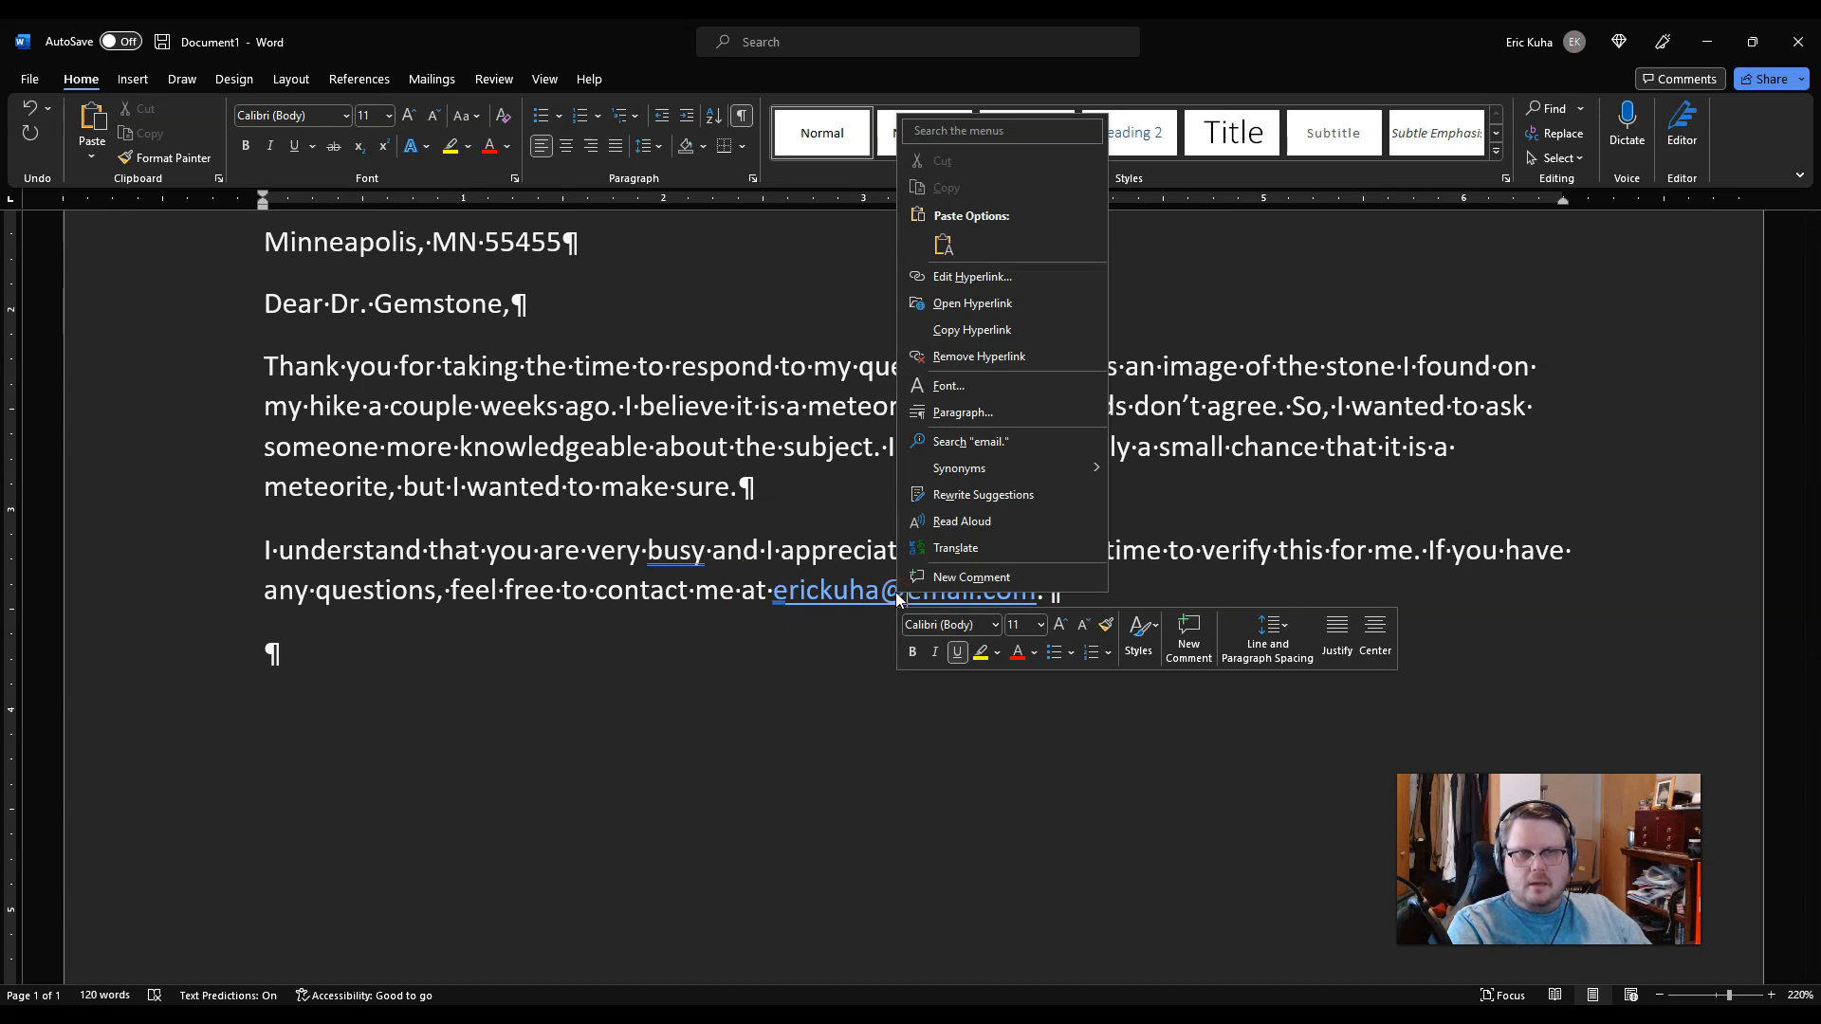
pyautogui.click(965, 360)
pyautogui.click(774, 697)
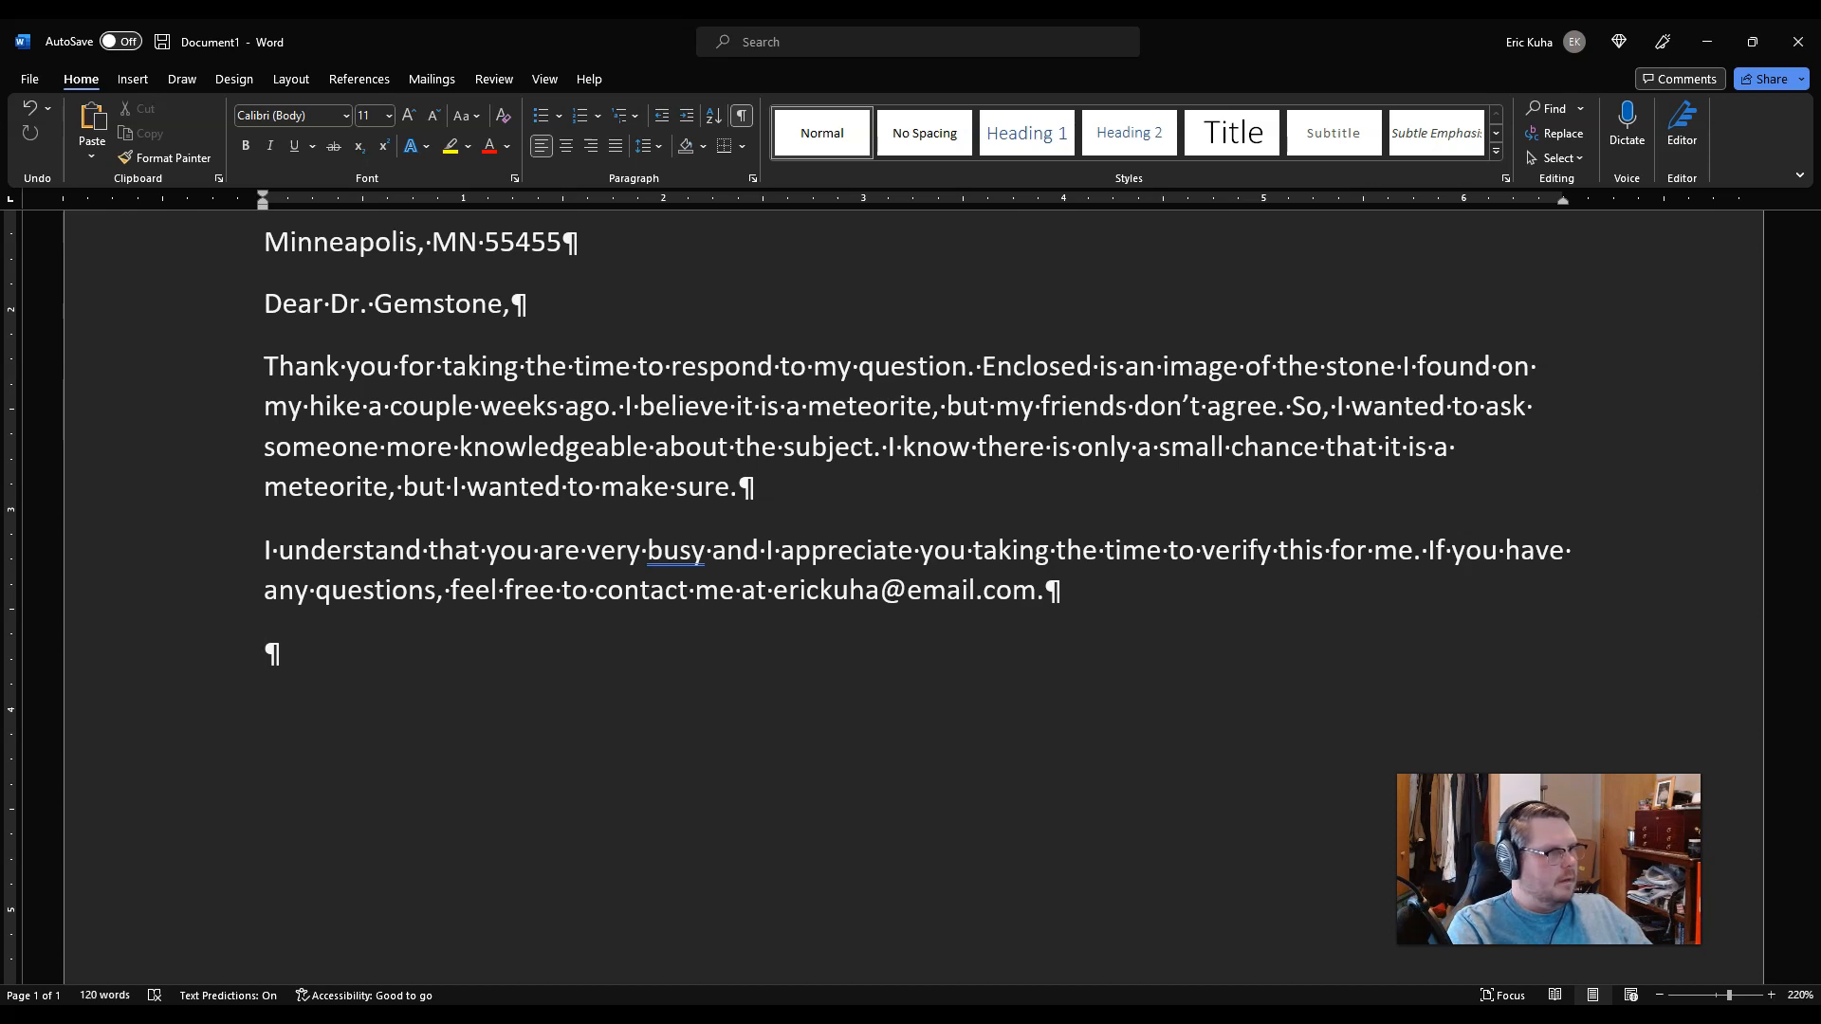
pyautogui.click(441, 630)
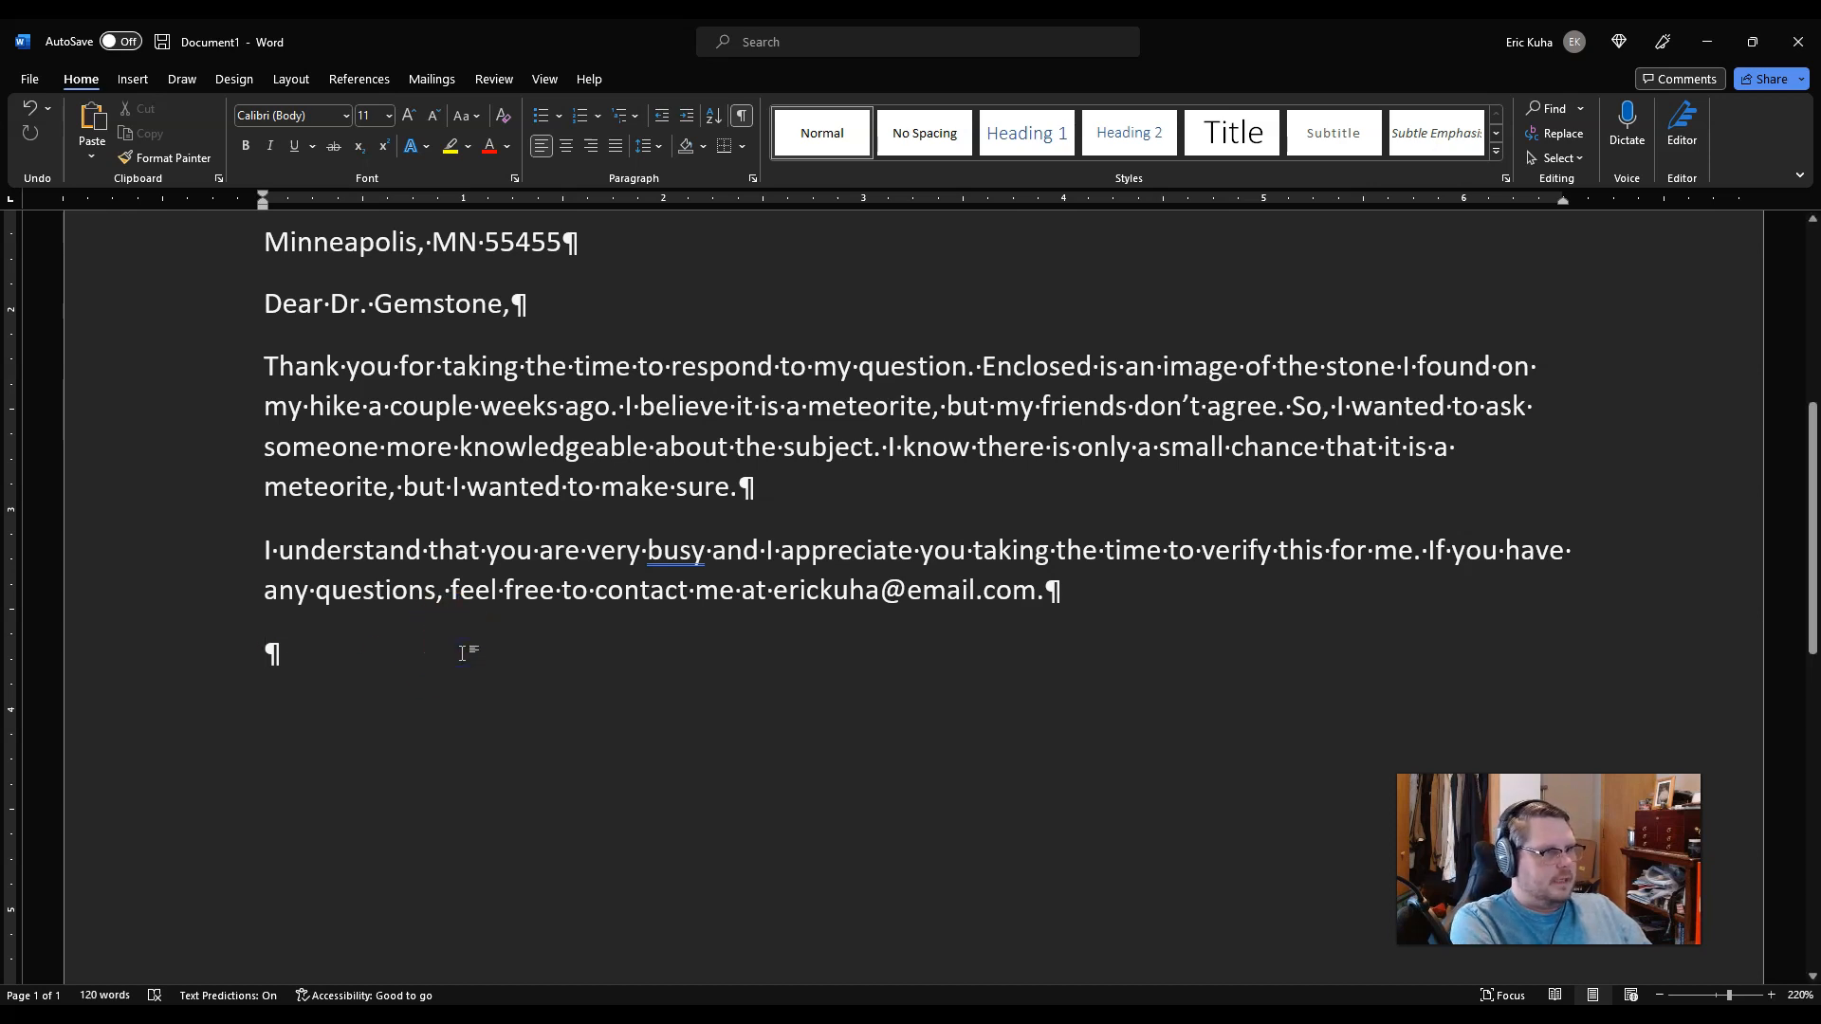
# Step: Add the 'Sincerely,' closing and the writer's name via AutoComplete, then return to the top
pyautogui.write('Sincerely,')
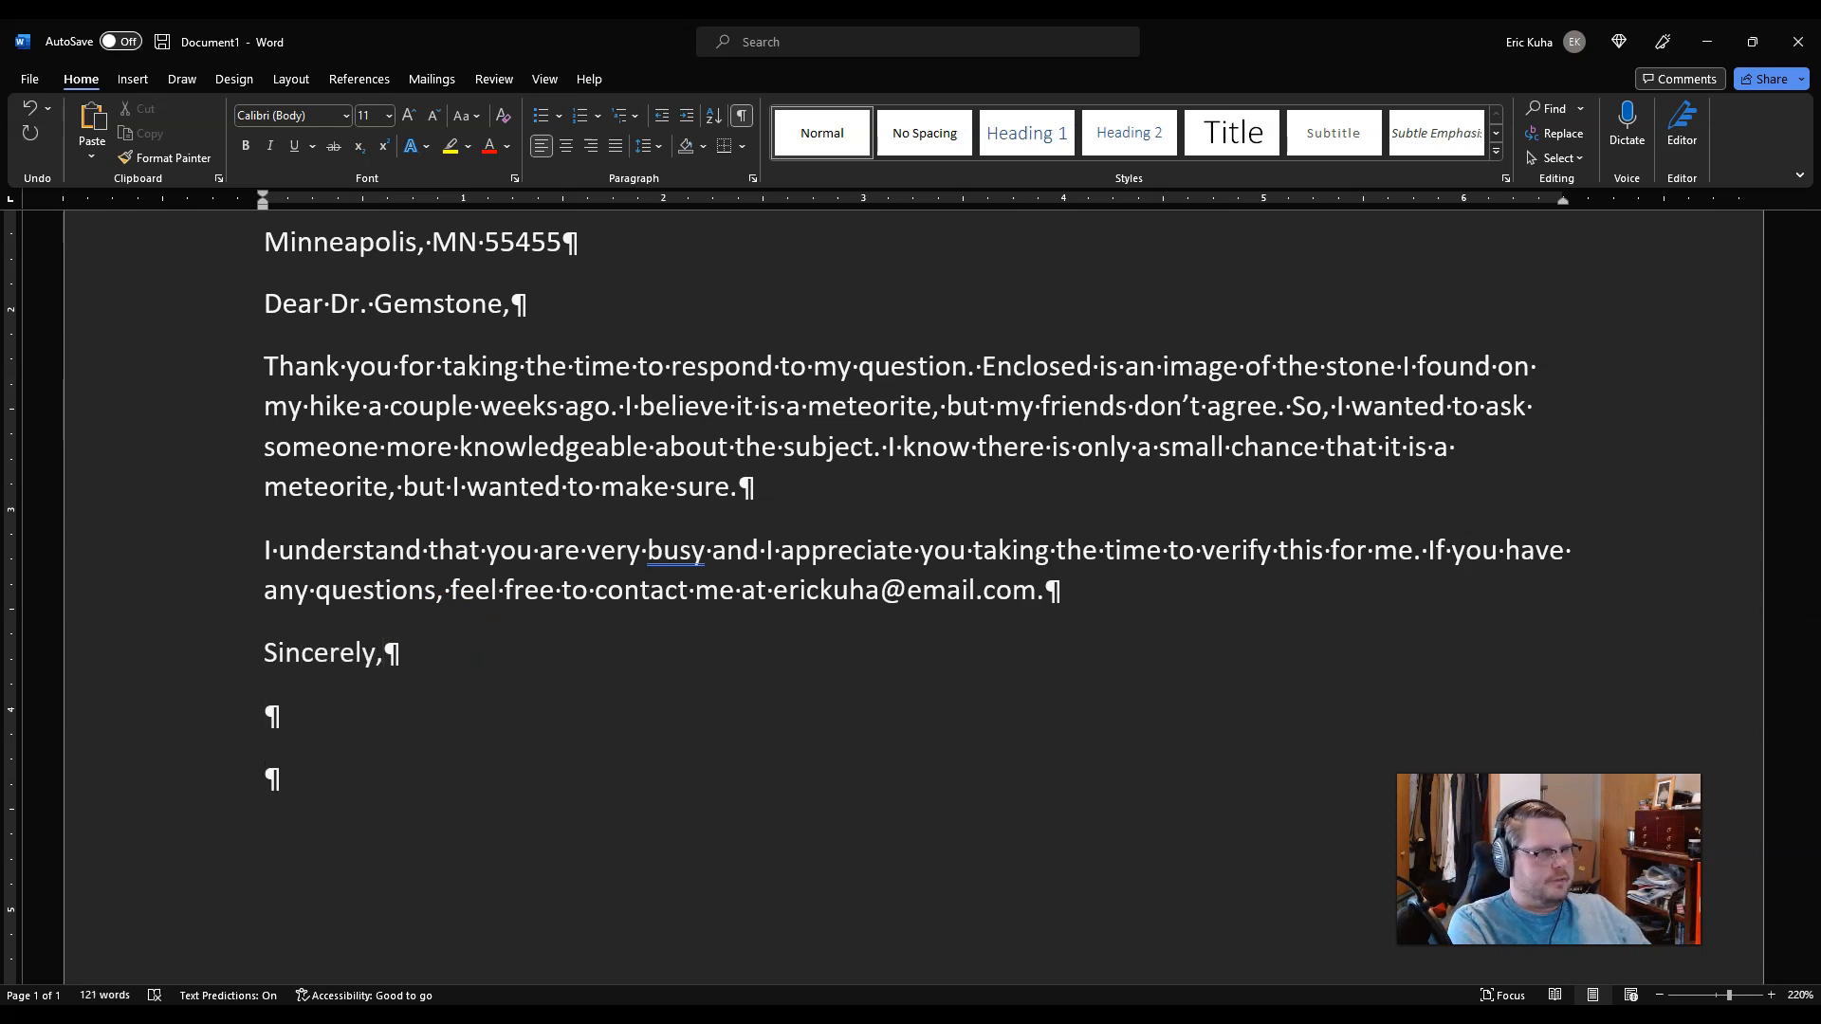
pyautogui.write('ic')
pyautogui.press('Return')
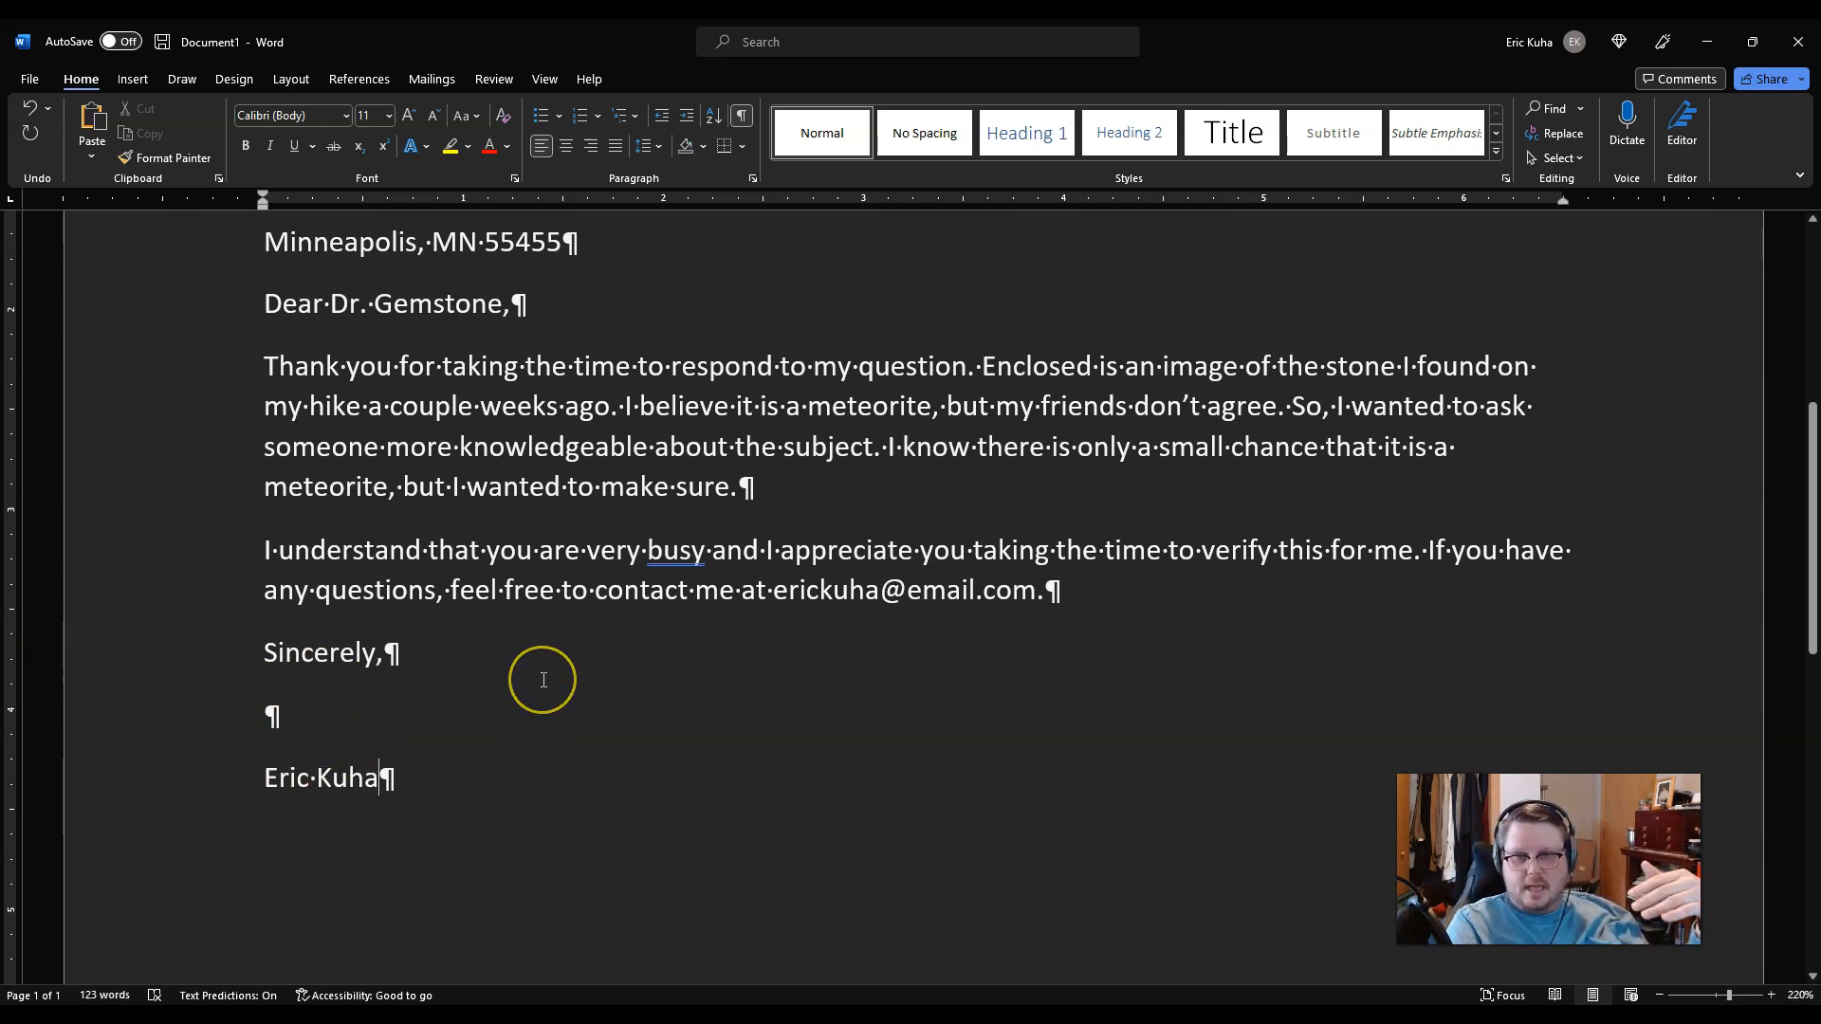
pyautogui.scroll(1, 337, 671)
pyautogui.scroll(-1, 427, 841)
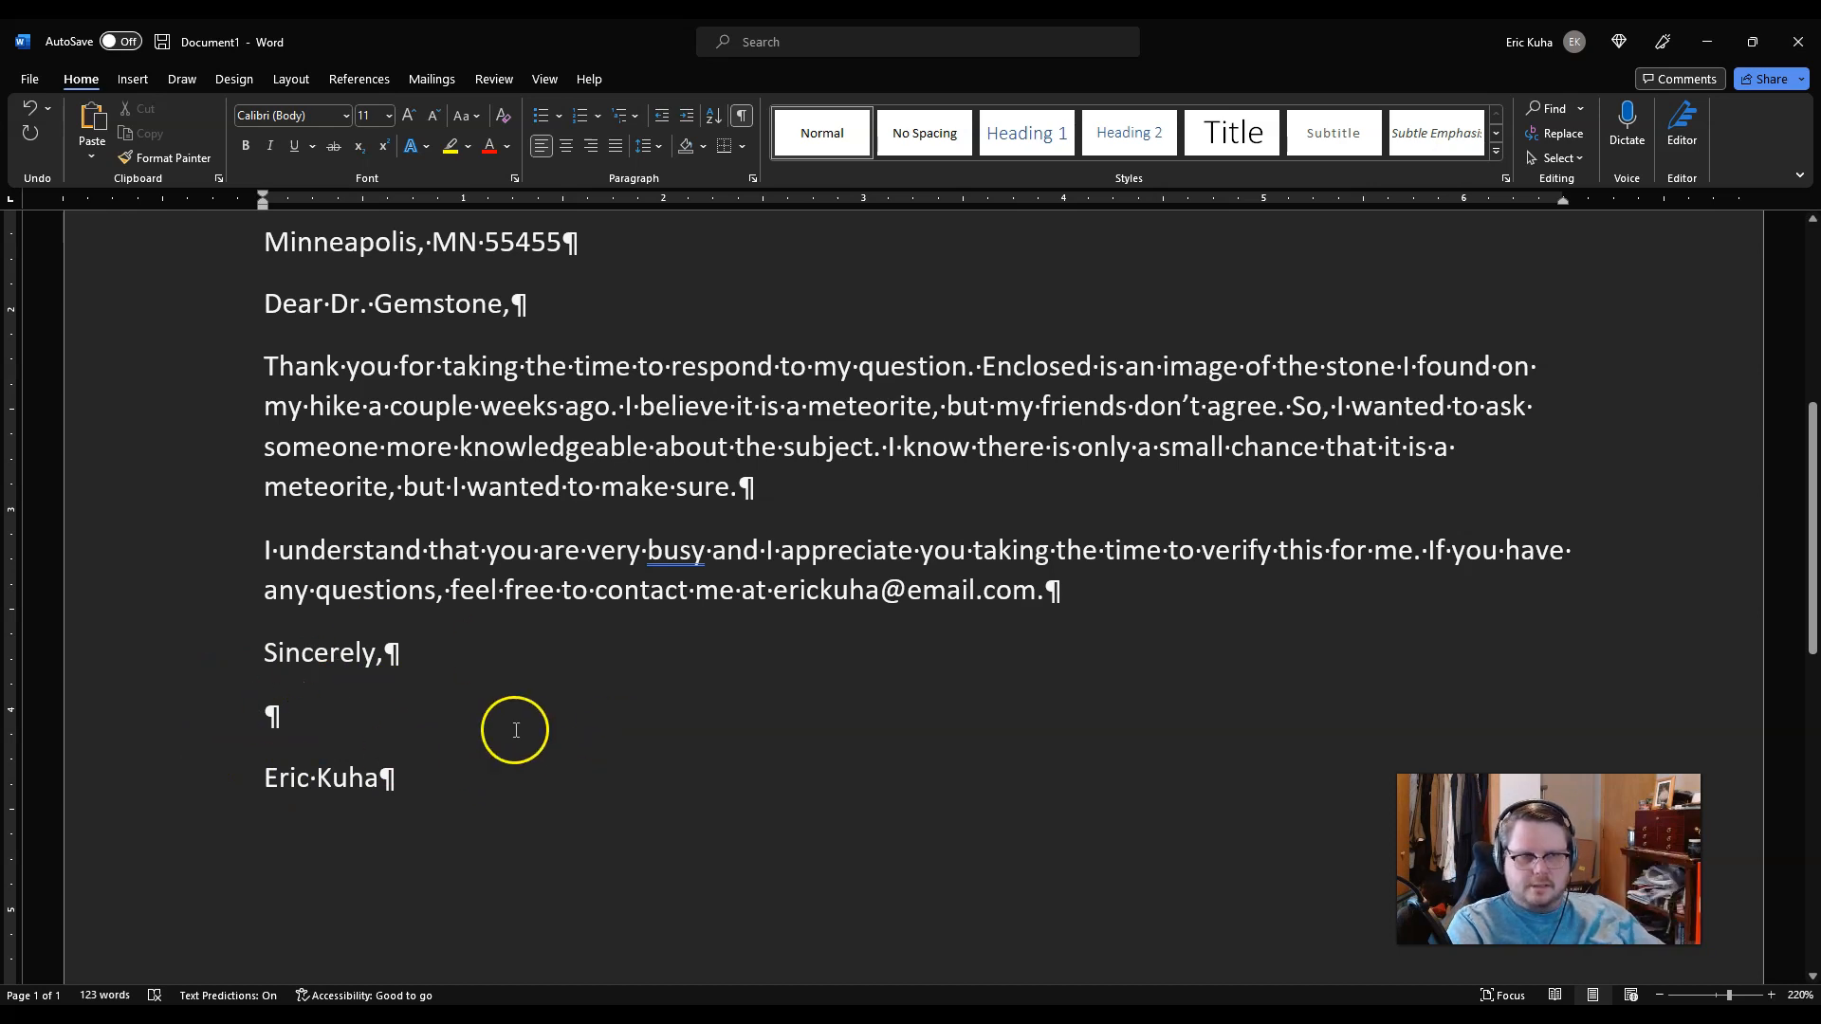
pyautogui.scroll(-5, 401, 797)
pyautogui.scroll(5, 401, 803)
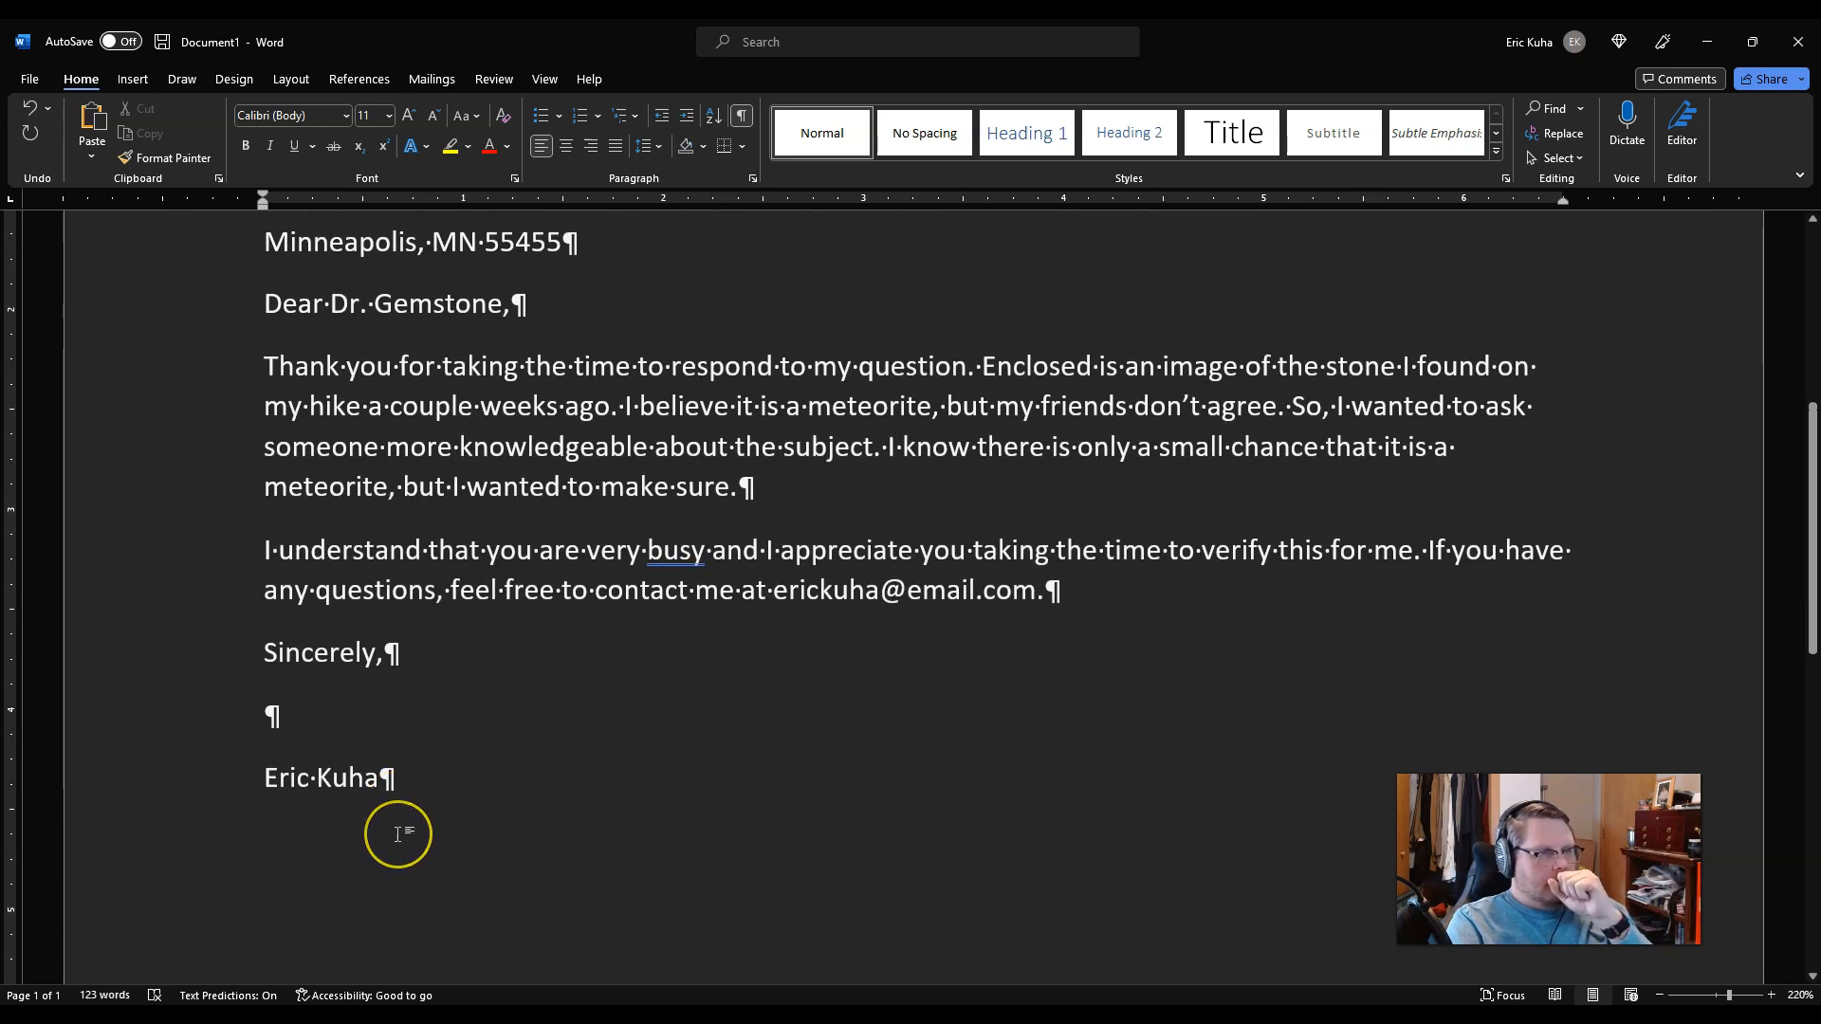
pyautogui.scroll(4, 445, 802)
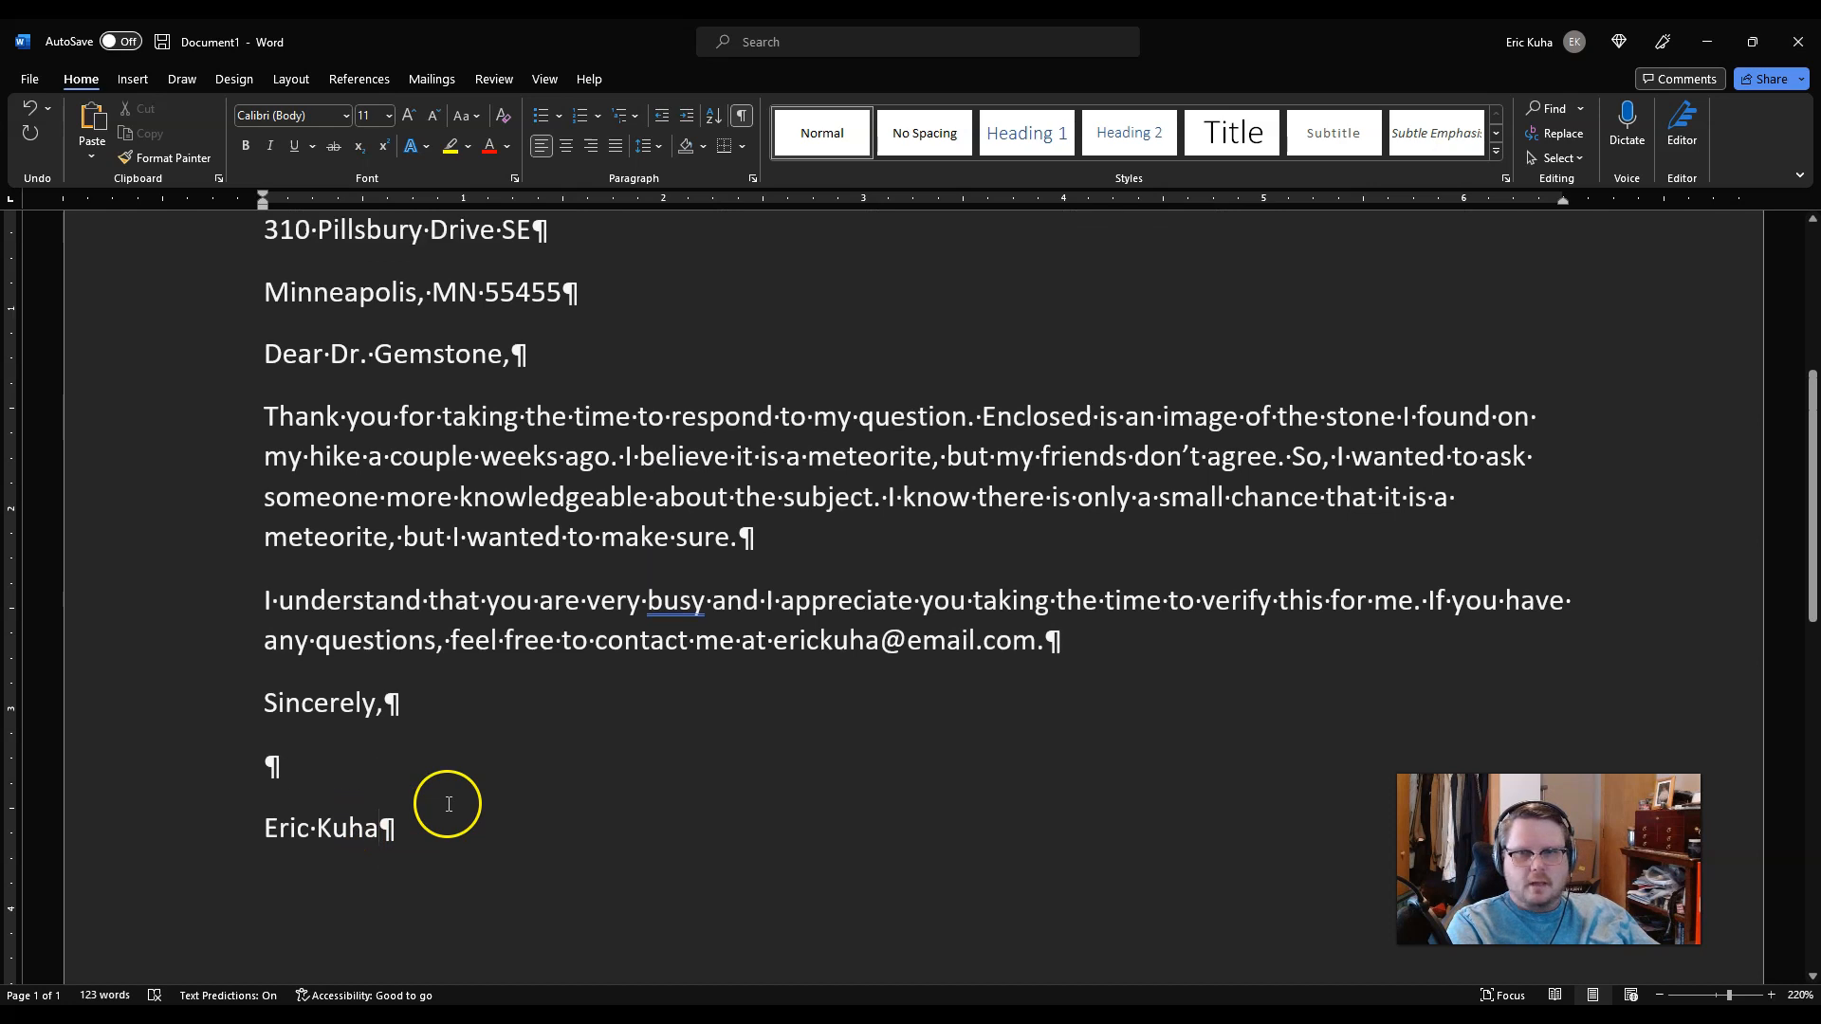
pyautogui.scroll(1, 449, 805)
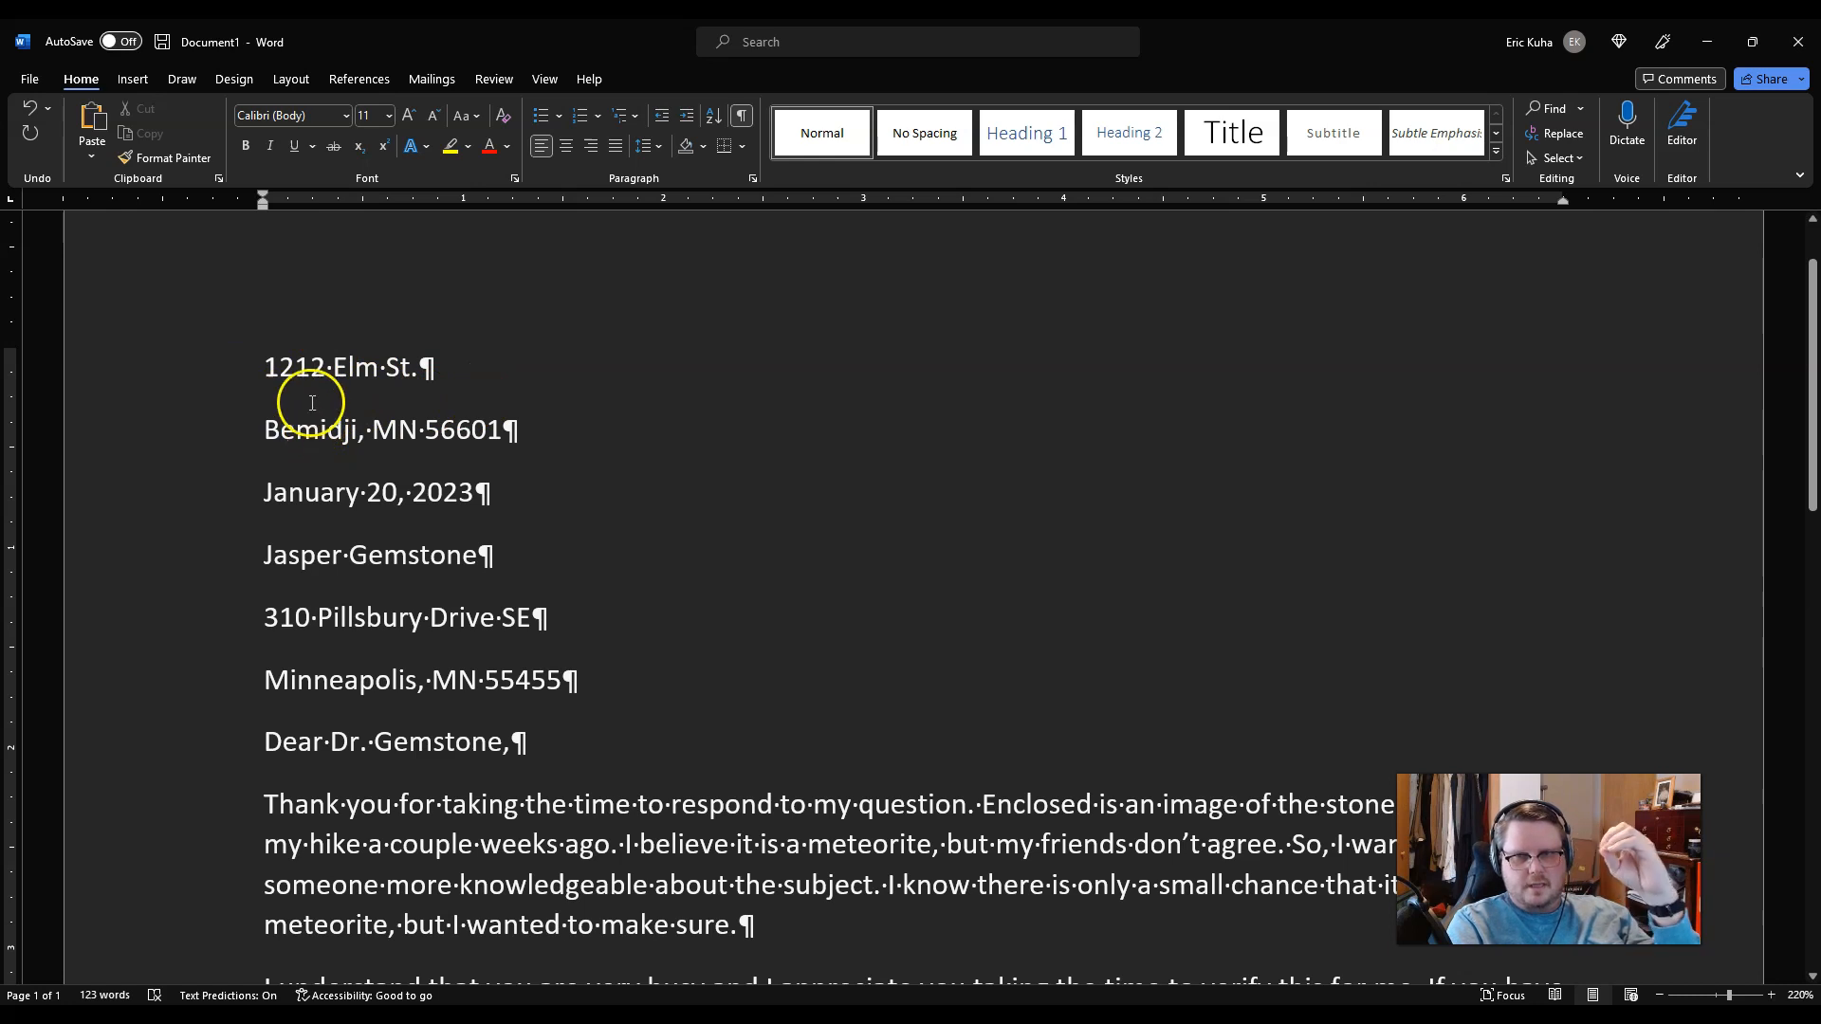
pyautogui.click(180, 376)
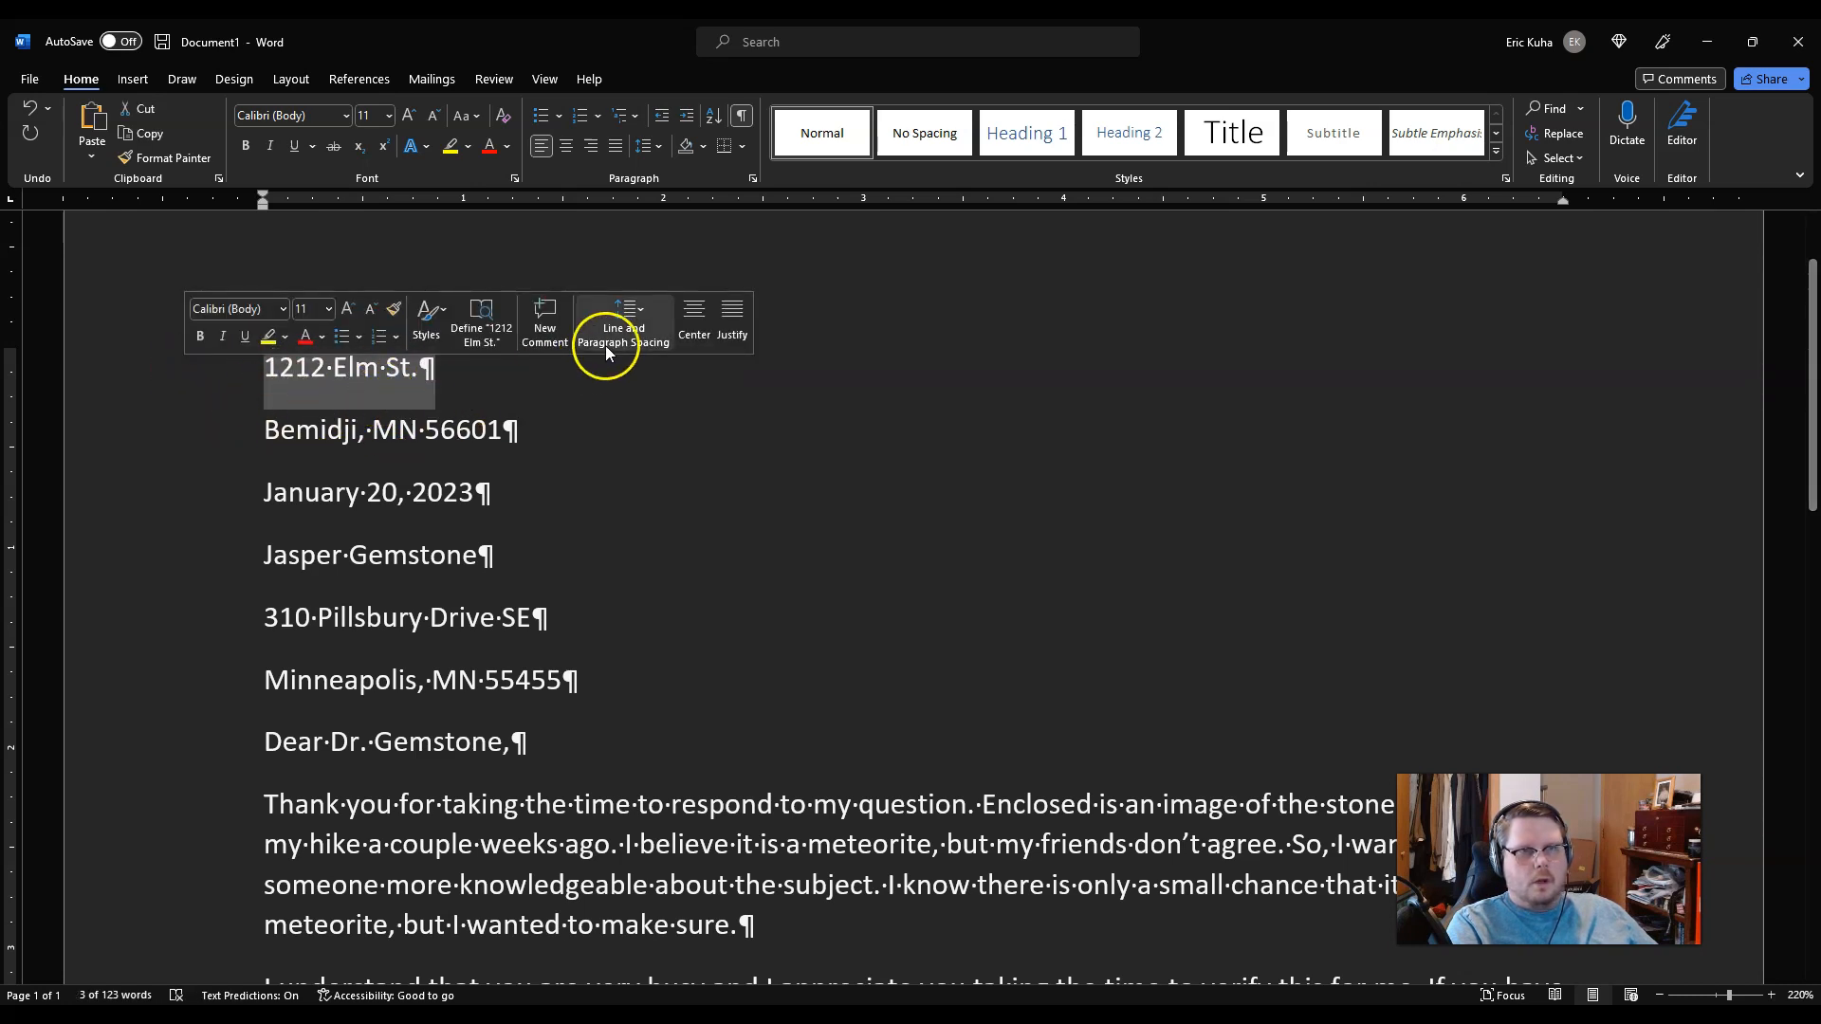
pyautogui.click(648, 147)
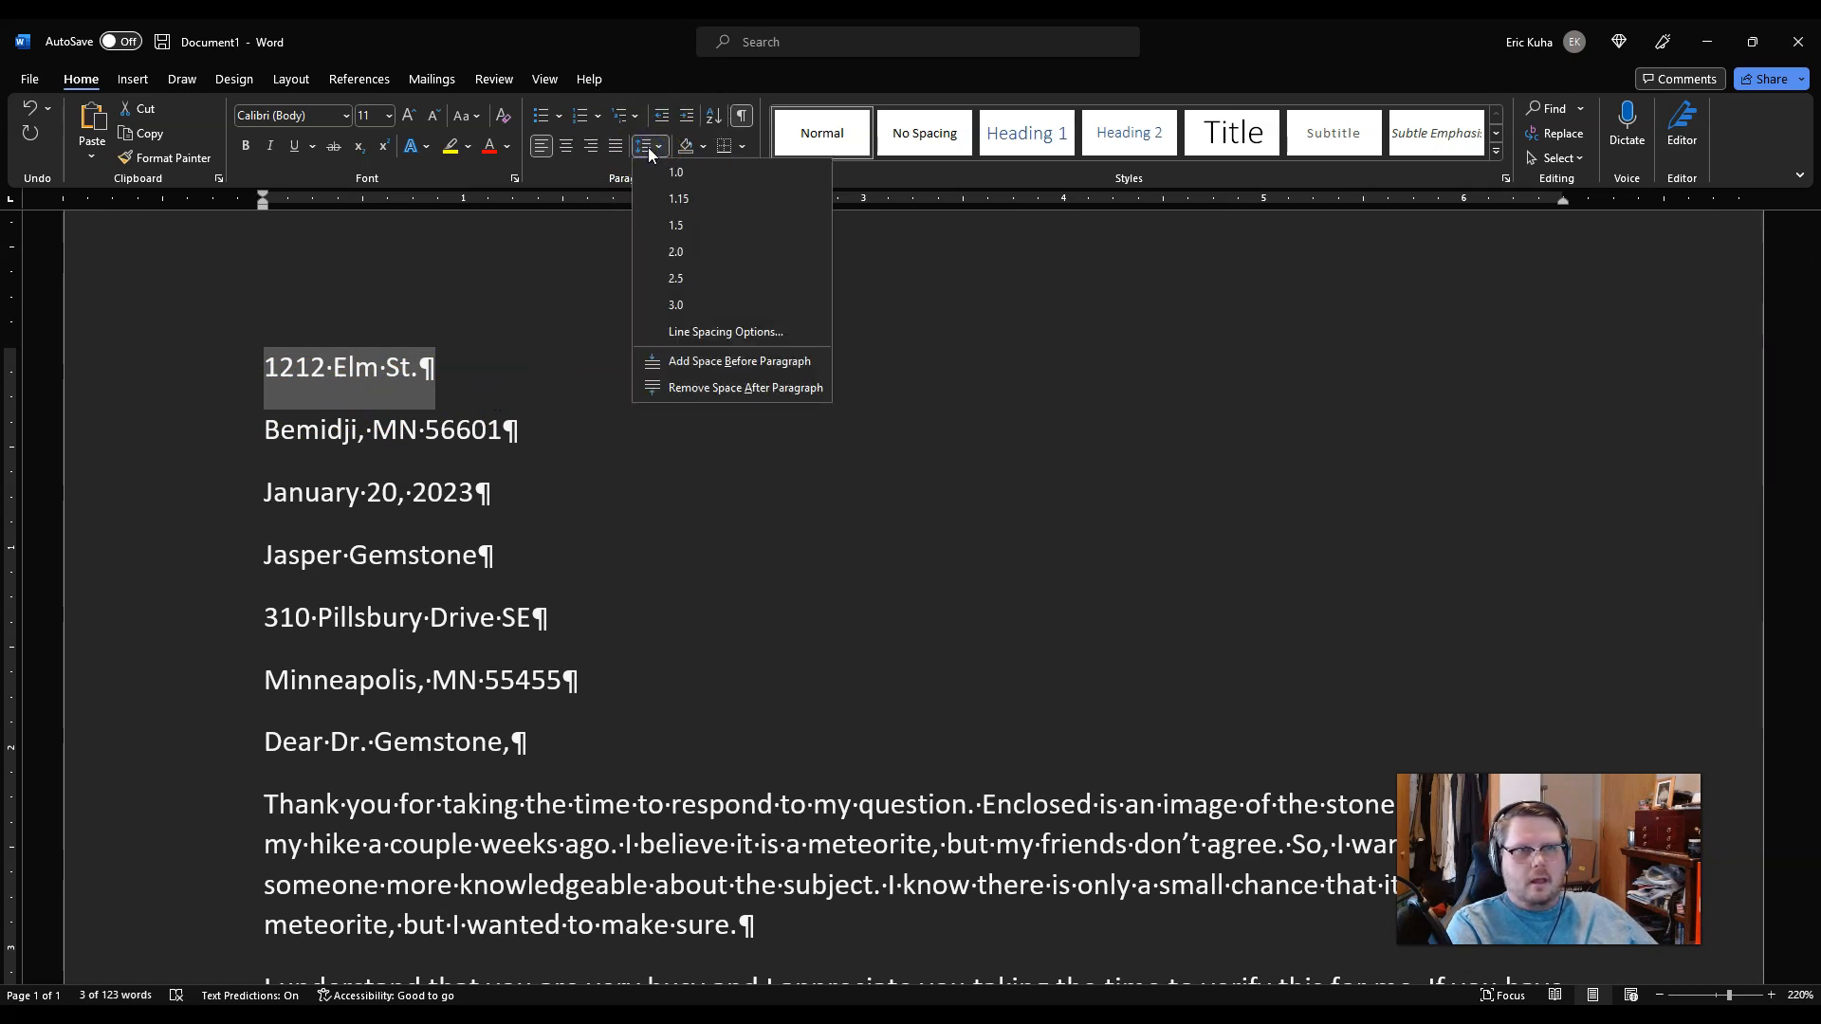
pyautogui.click(679, 391)
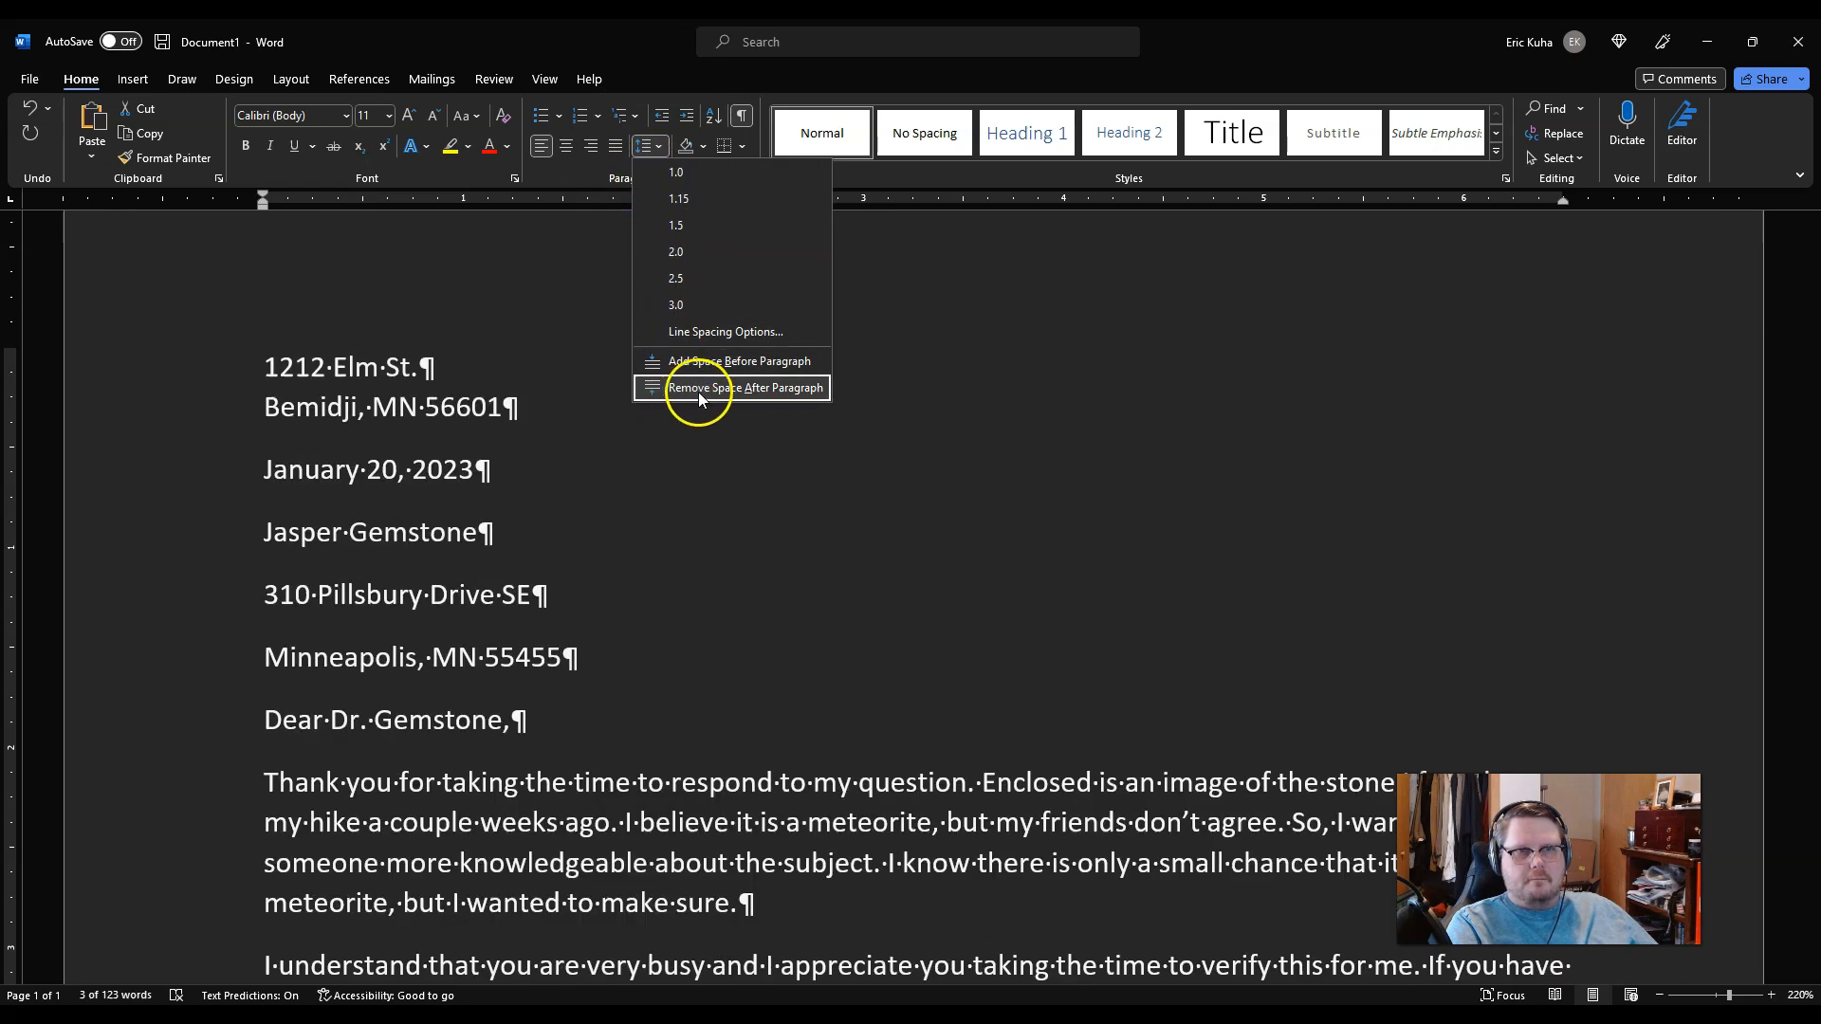
pyautogui.click(798, 391)
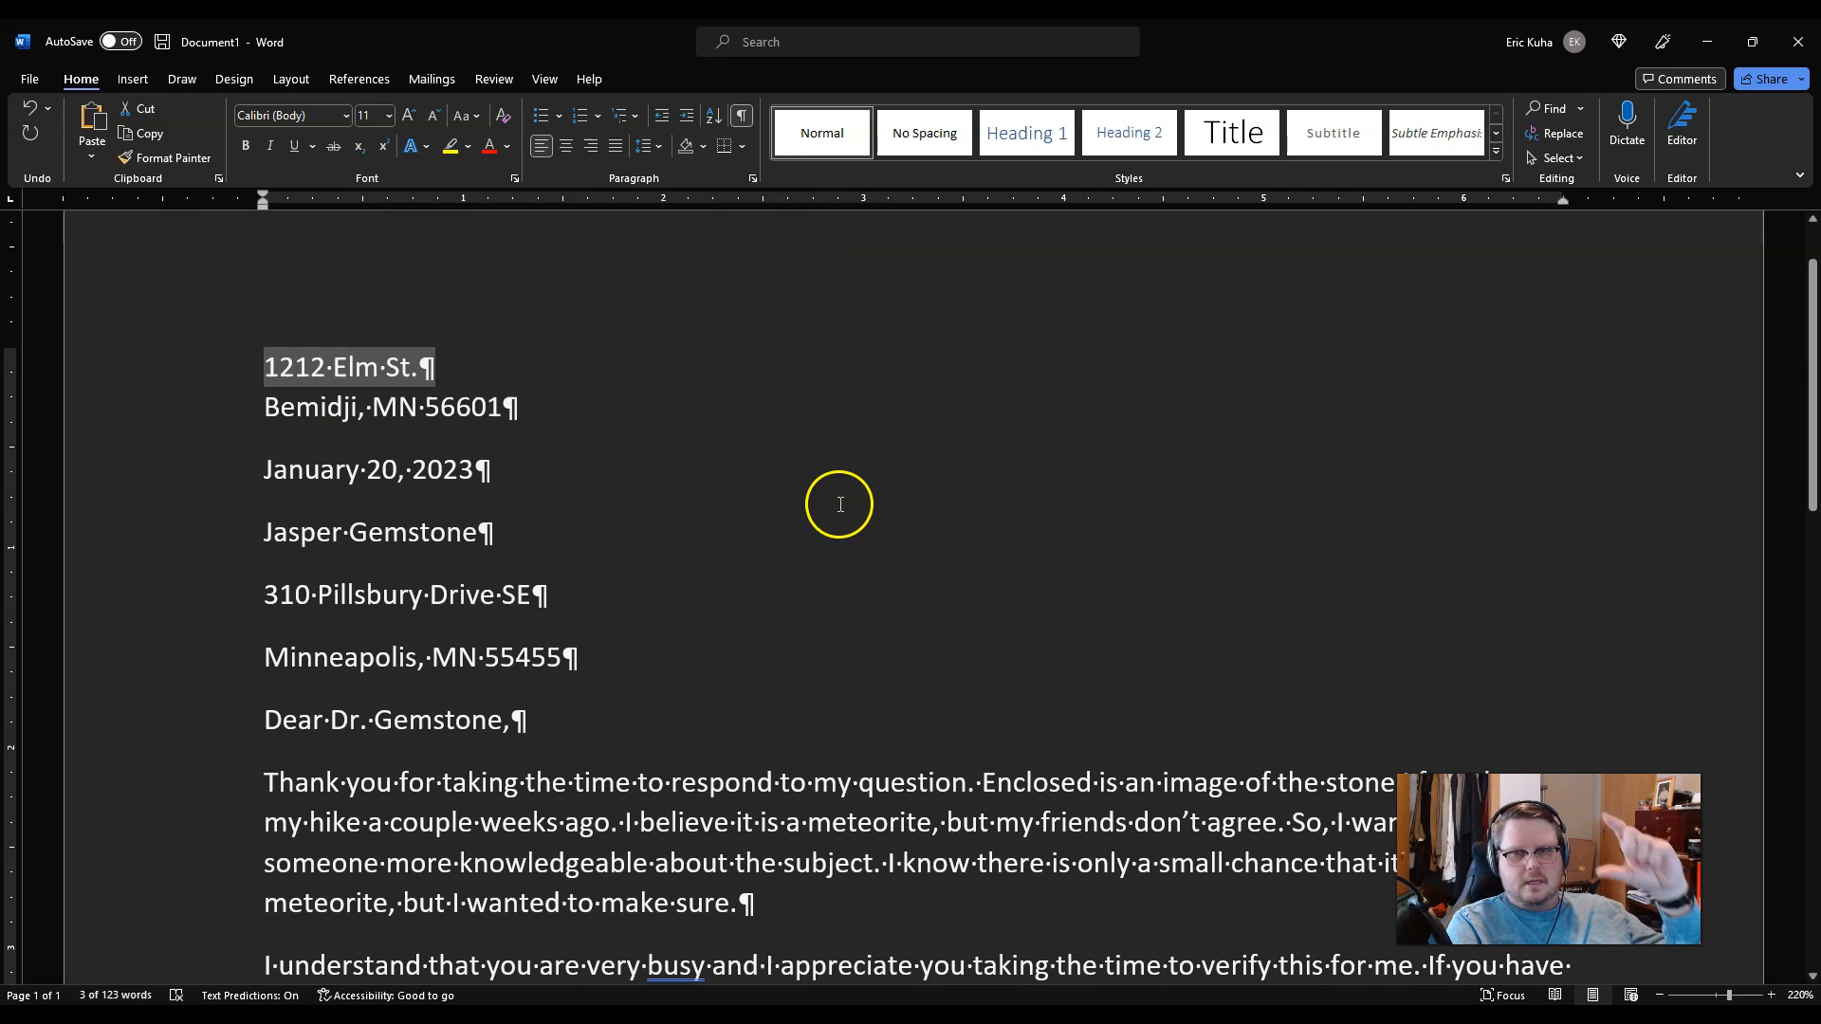
# Step: Remove the space after the recipient's name and street lines
pyautogui.click(173, 551)
pyautogui.click(699, 610)
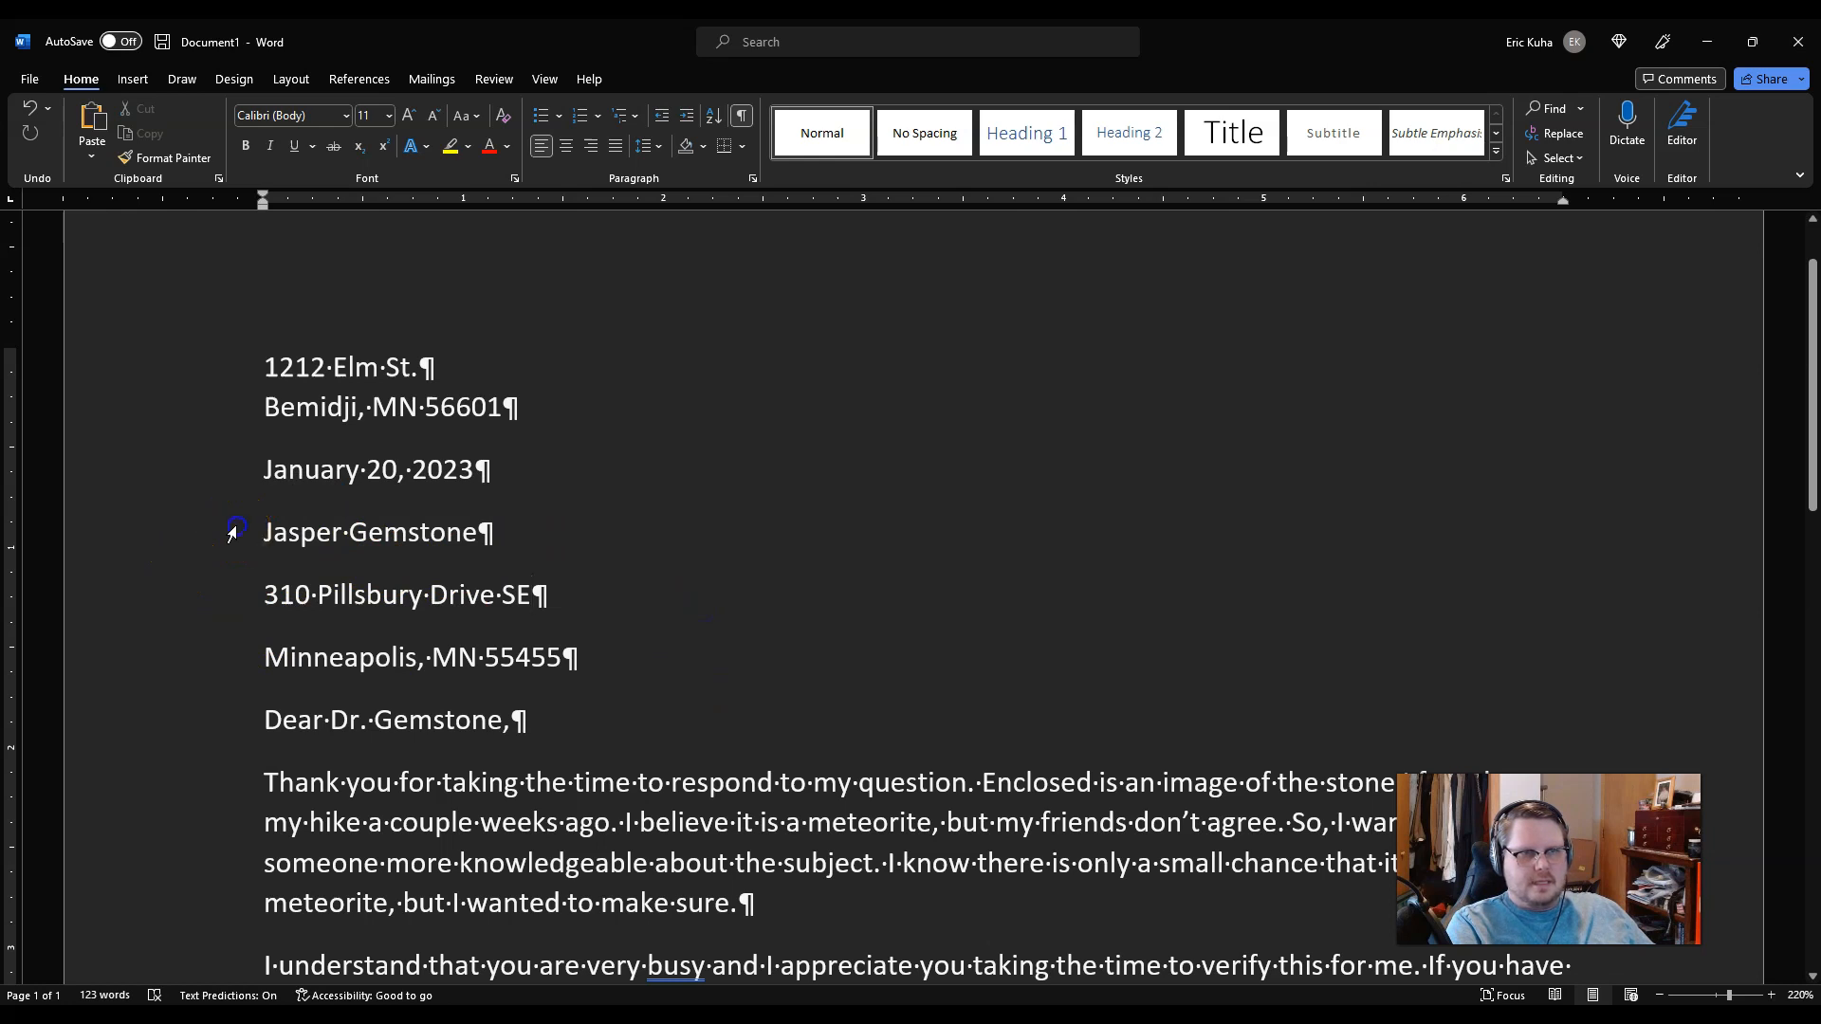
pyautogui.click(144, 543)
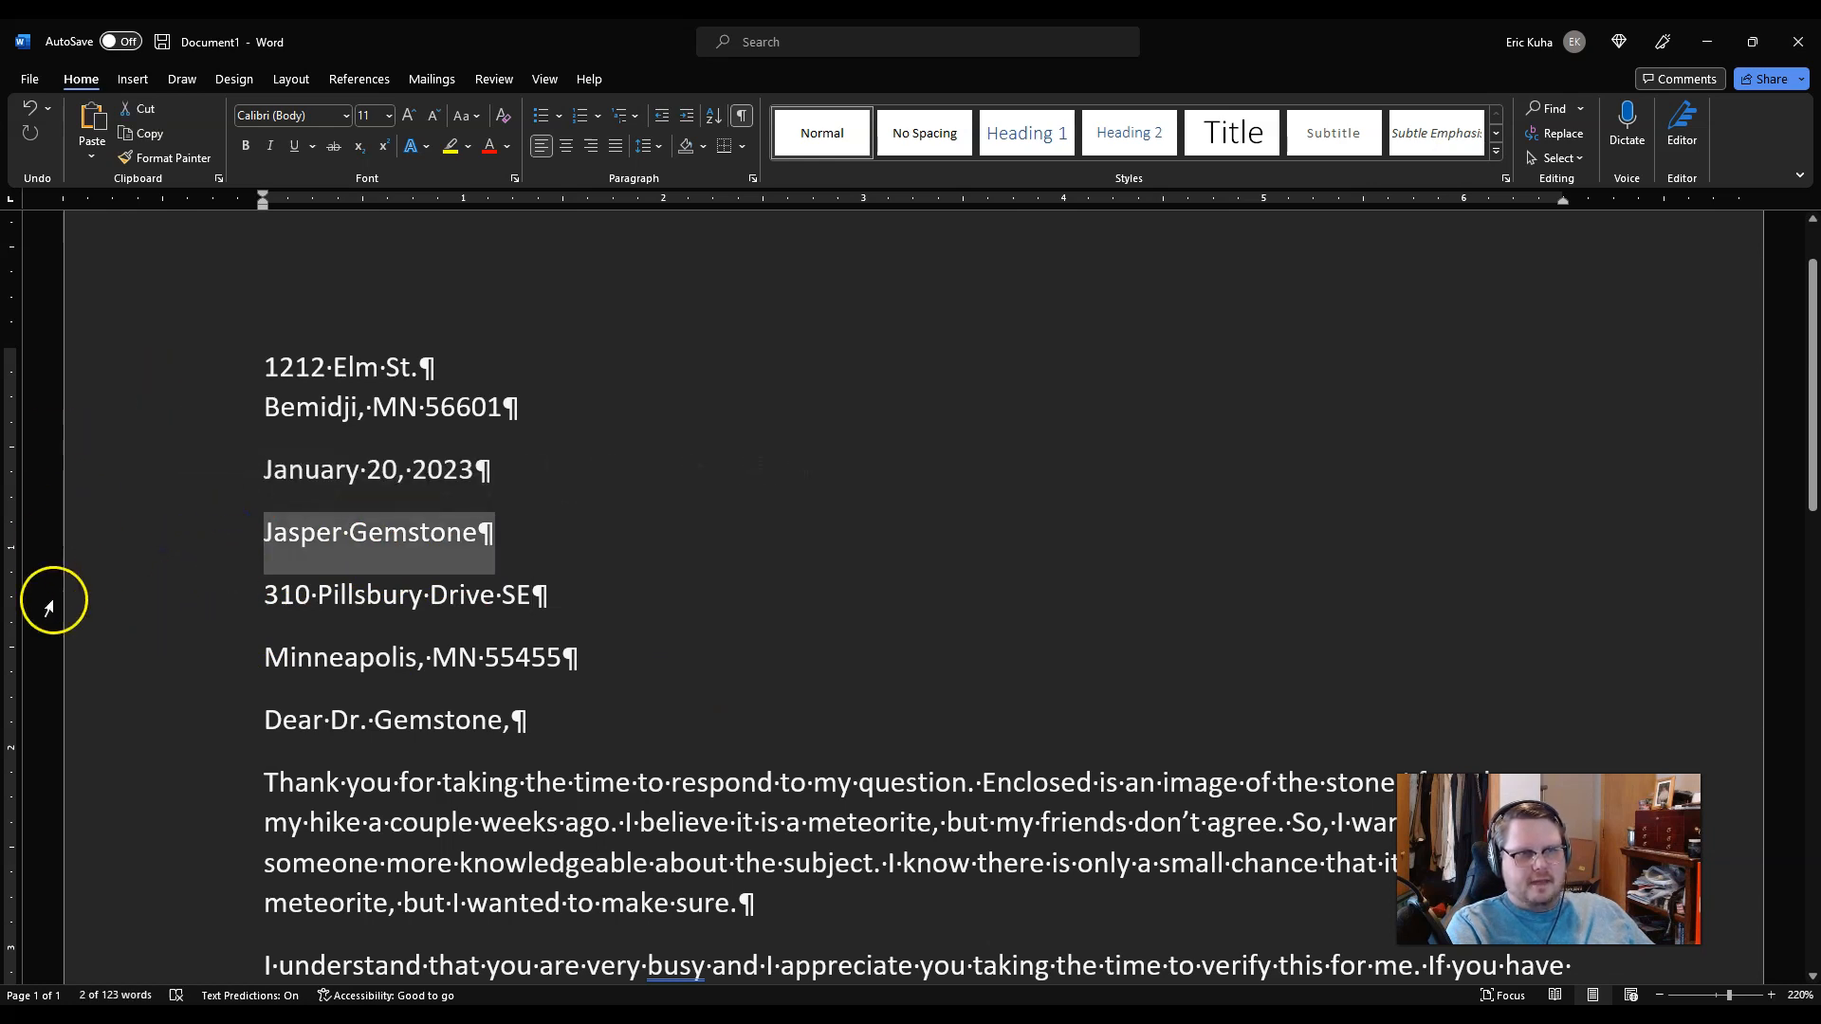
pyautogui.click(134, 550)
pyautogui.click(619, 521)
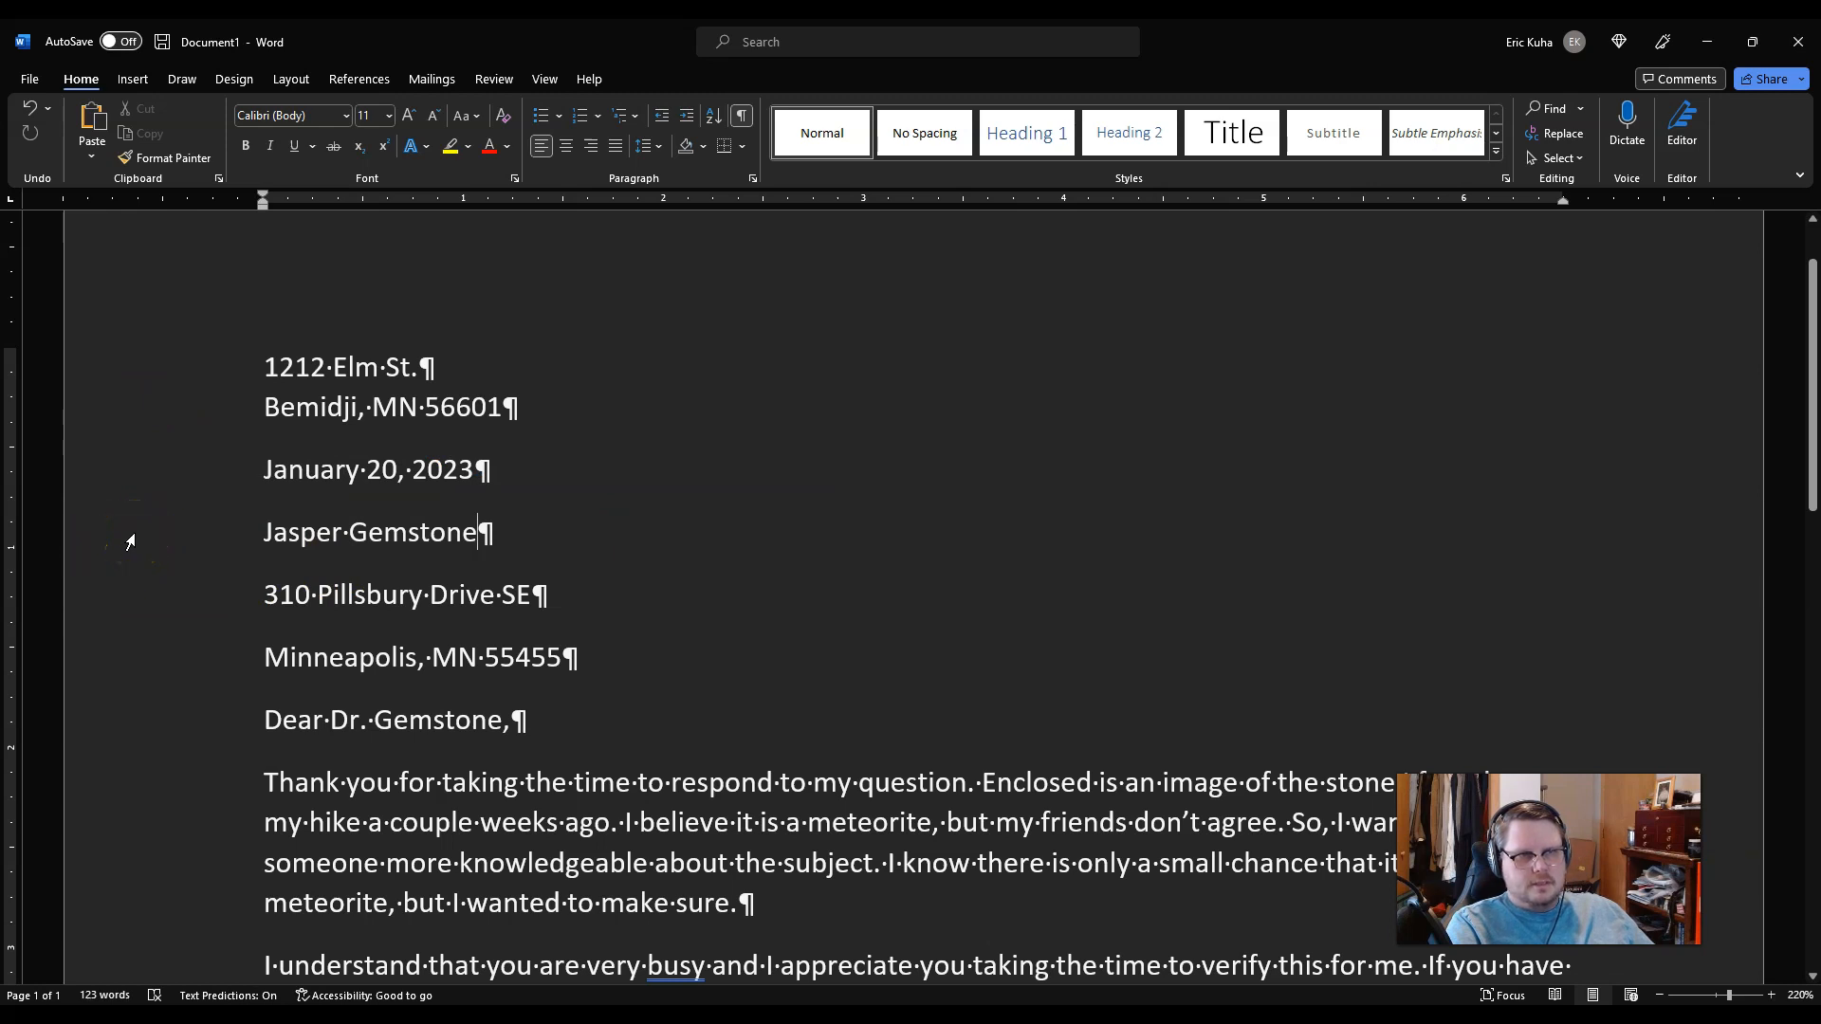
pyautogui.click(132, 539)
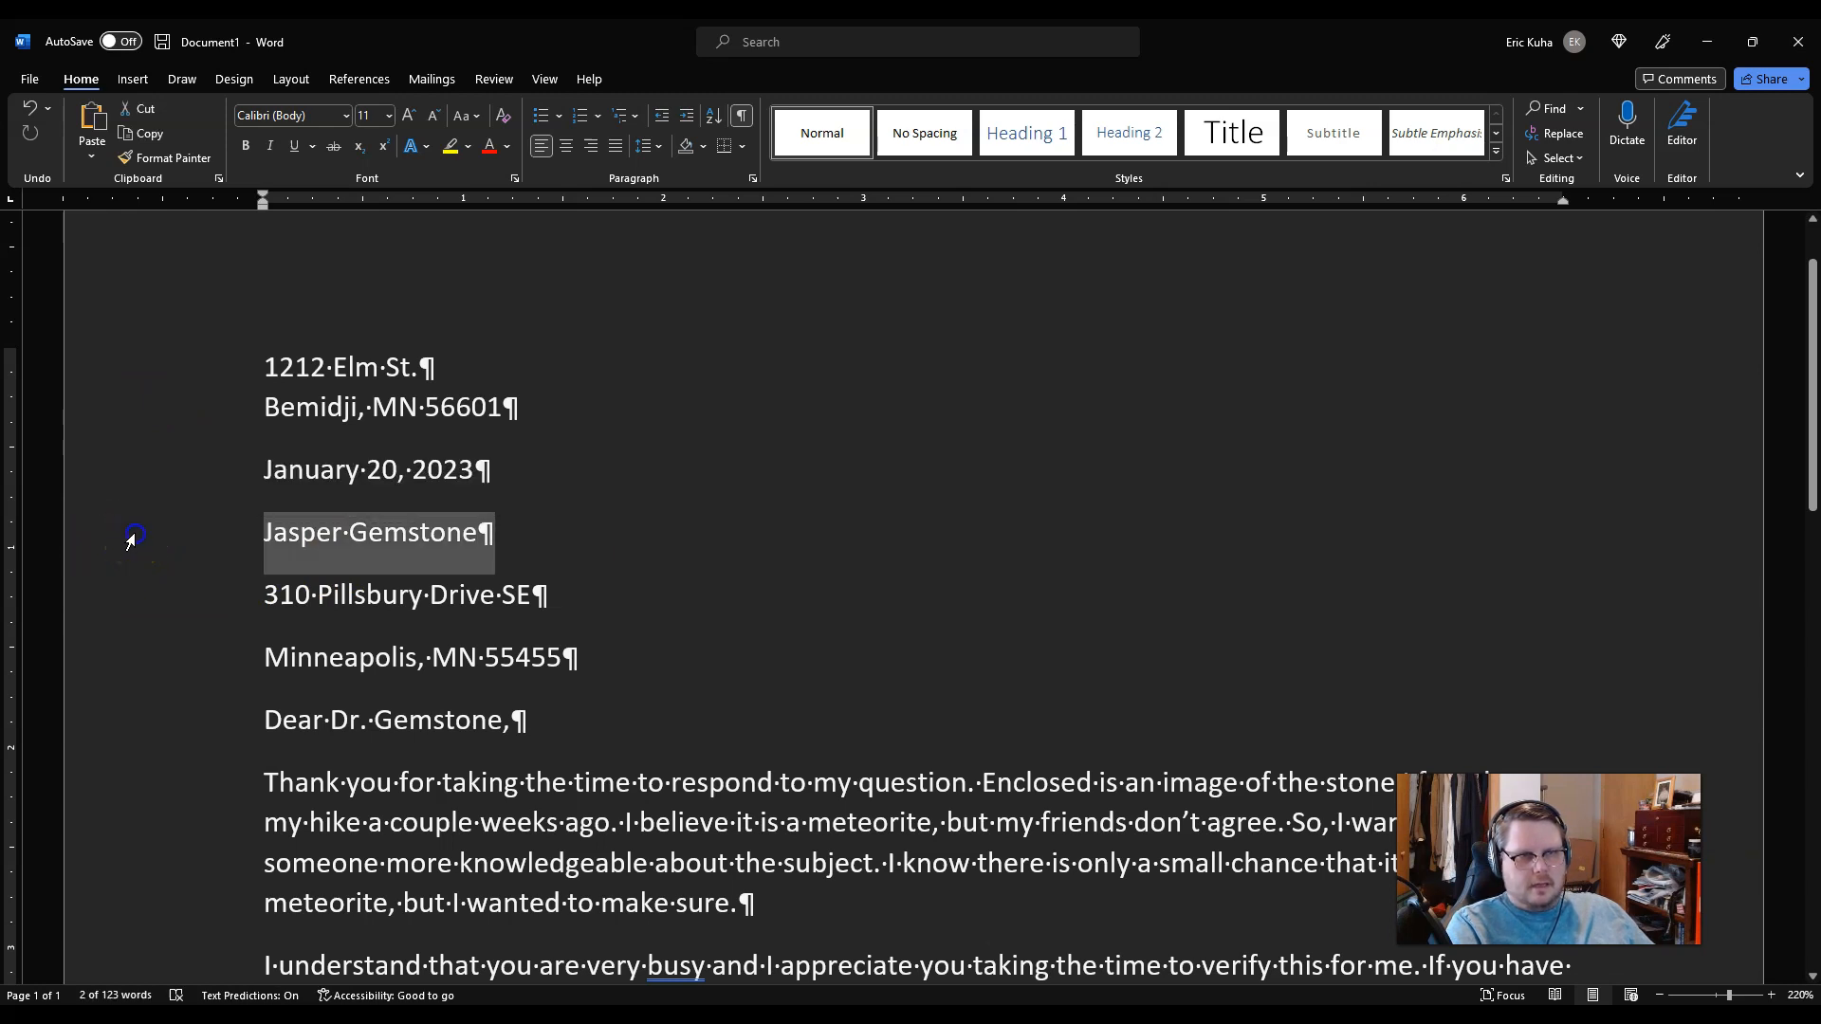
pyautogui.moveTo(132, 539); pyautogui.dragTo(124, 595)
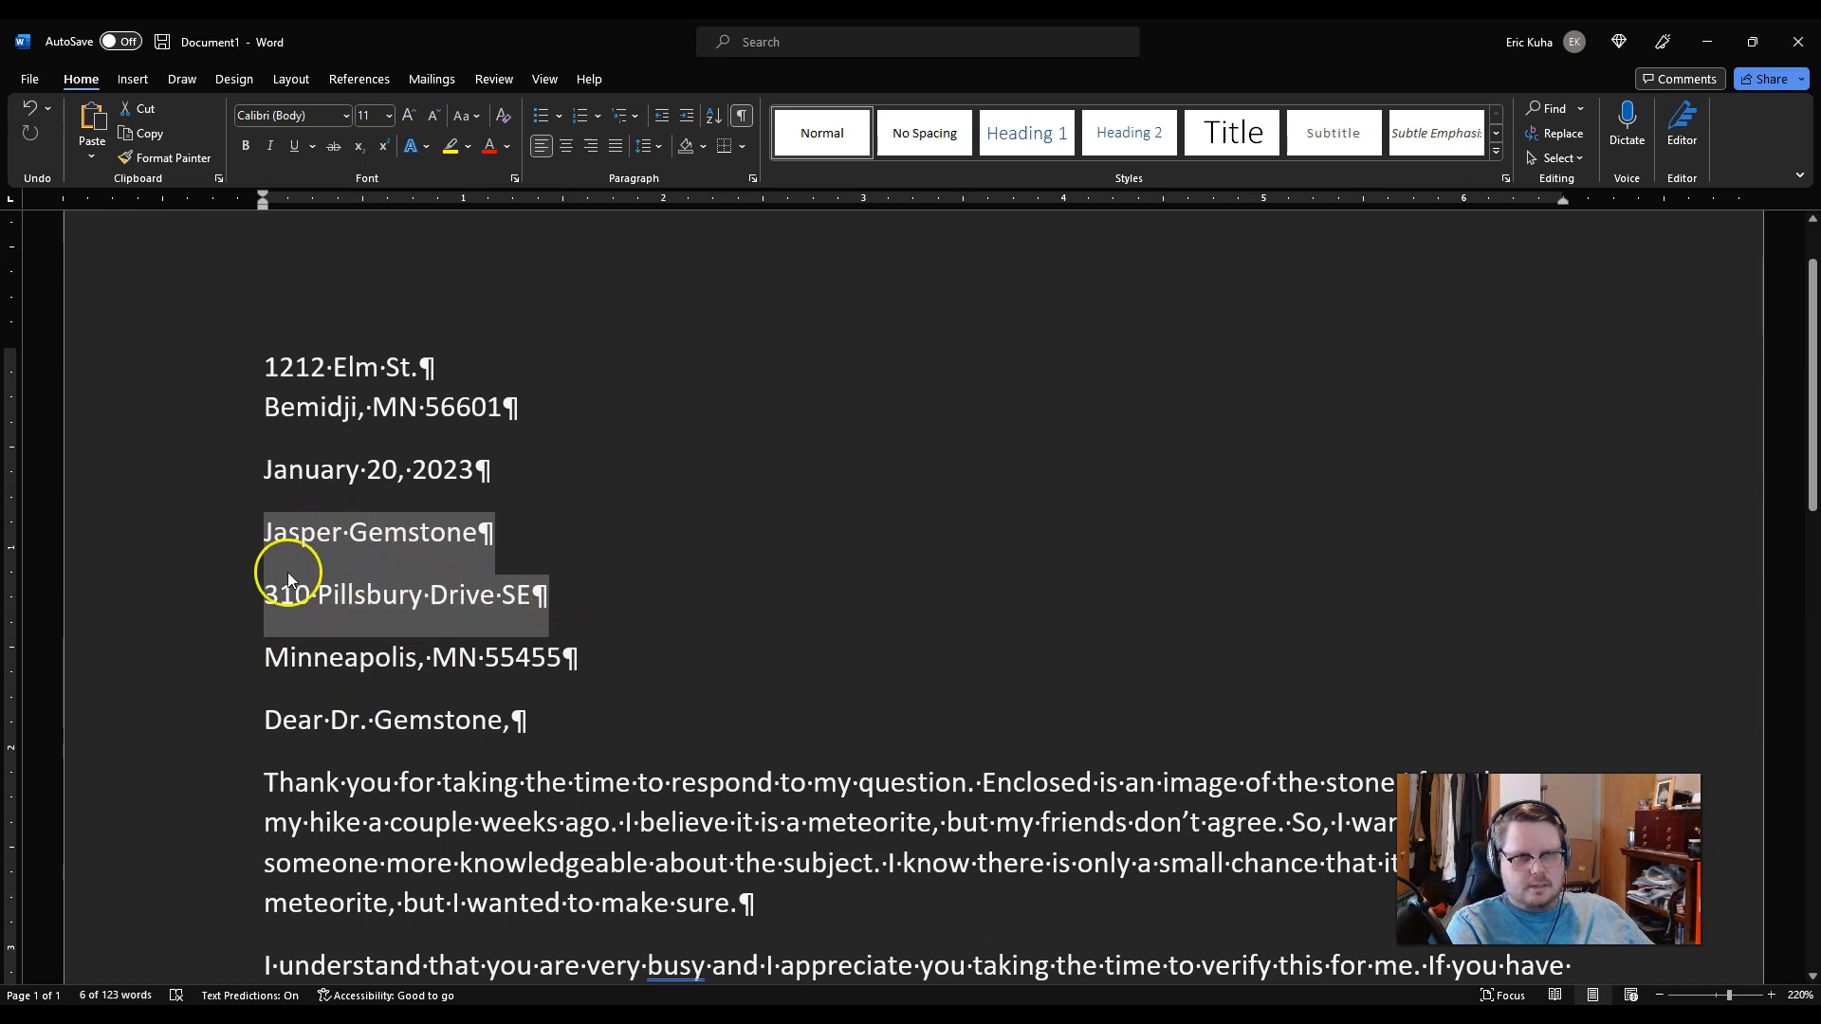
pyautogui.click(656, 148)
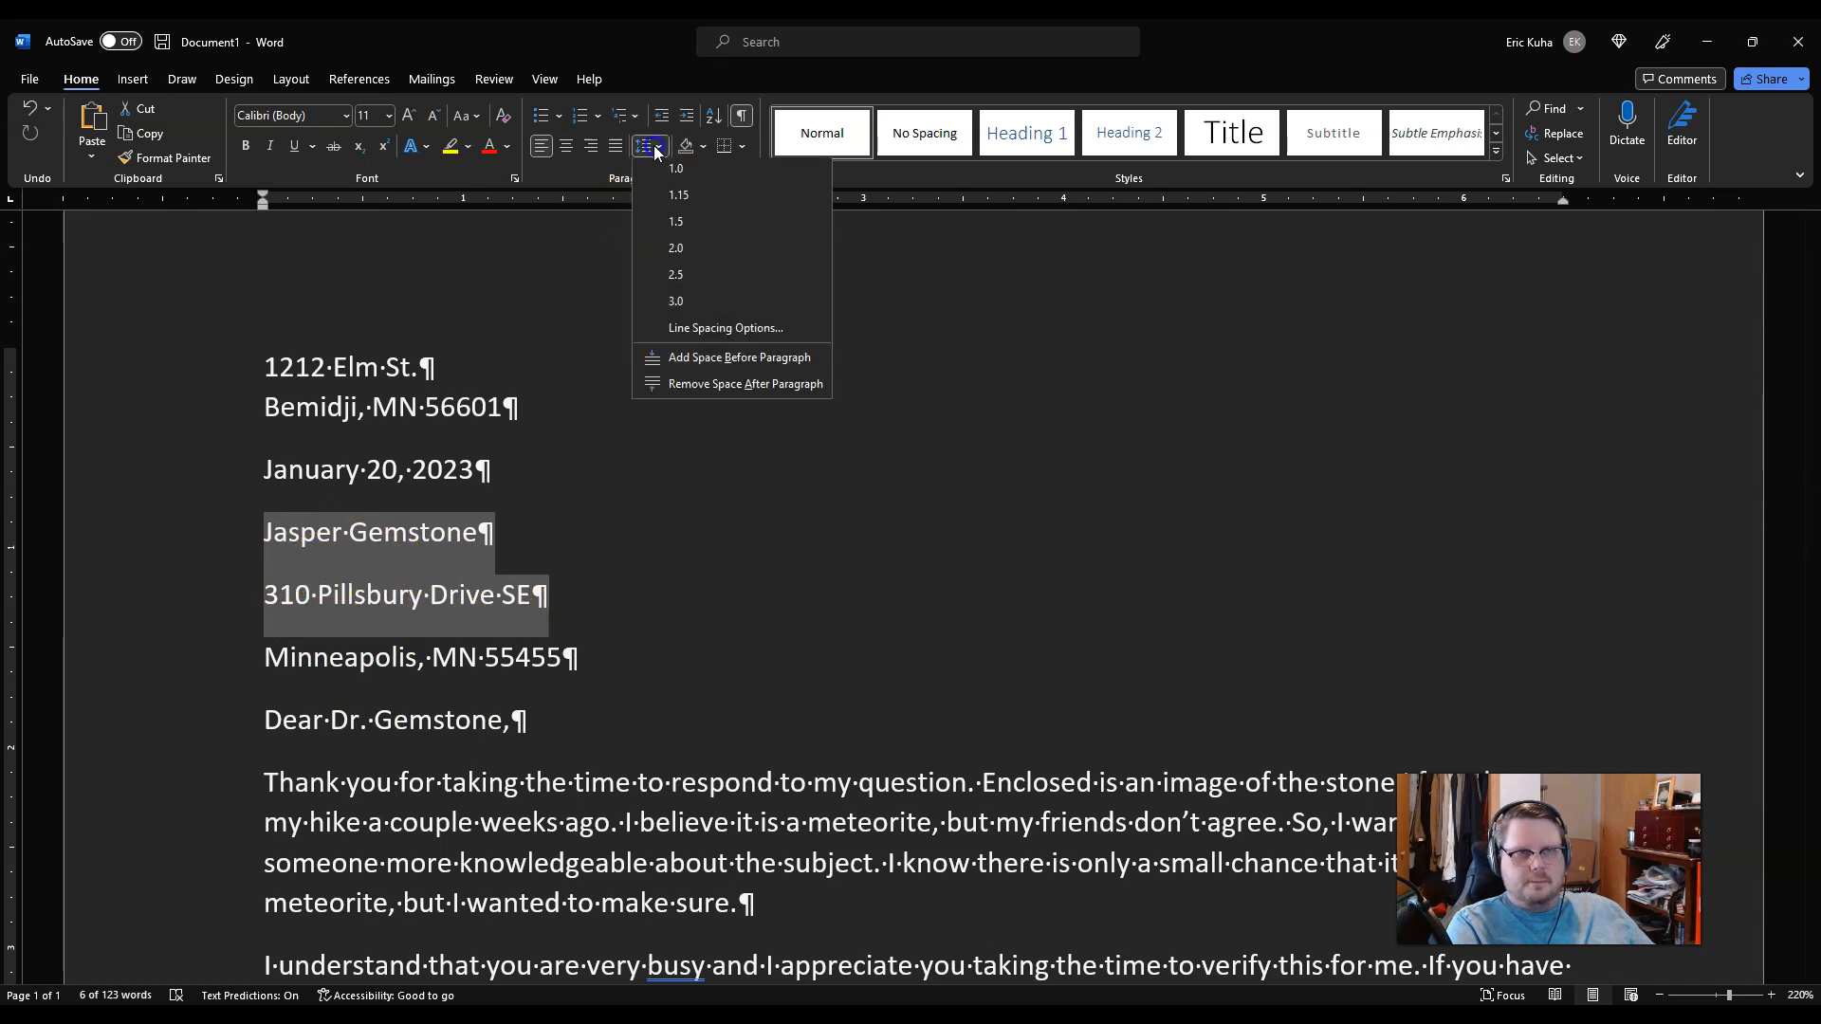
pyautogui.click(666, 389)
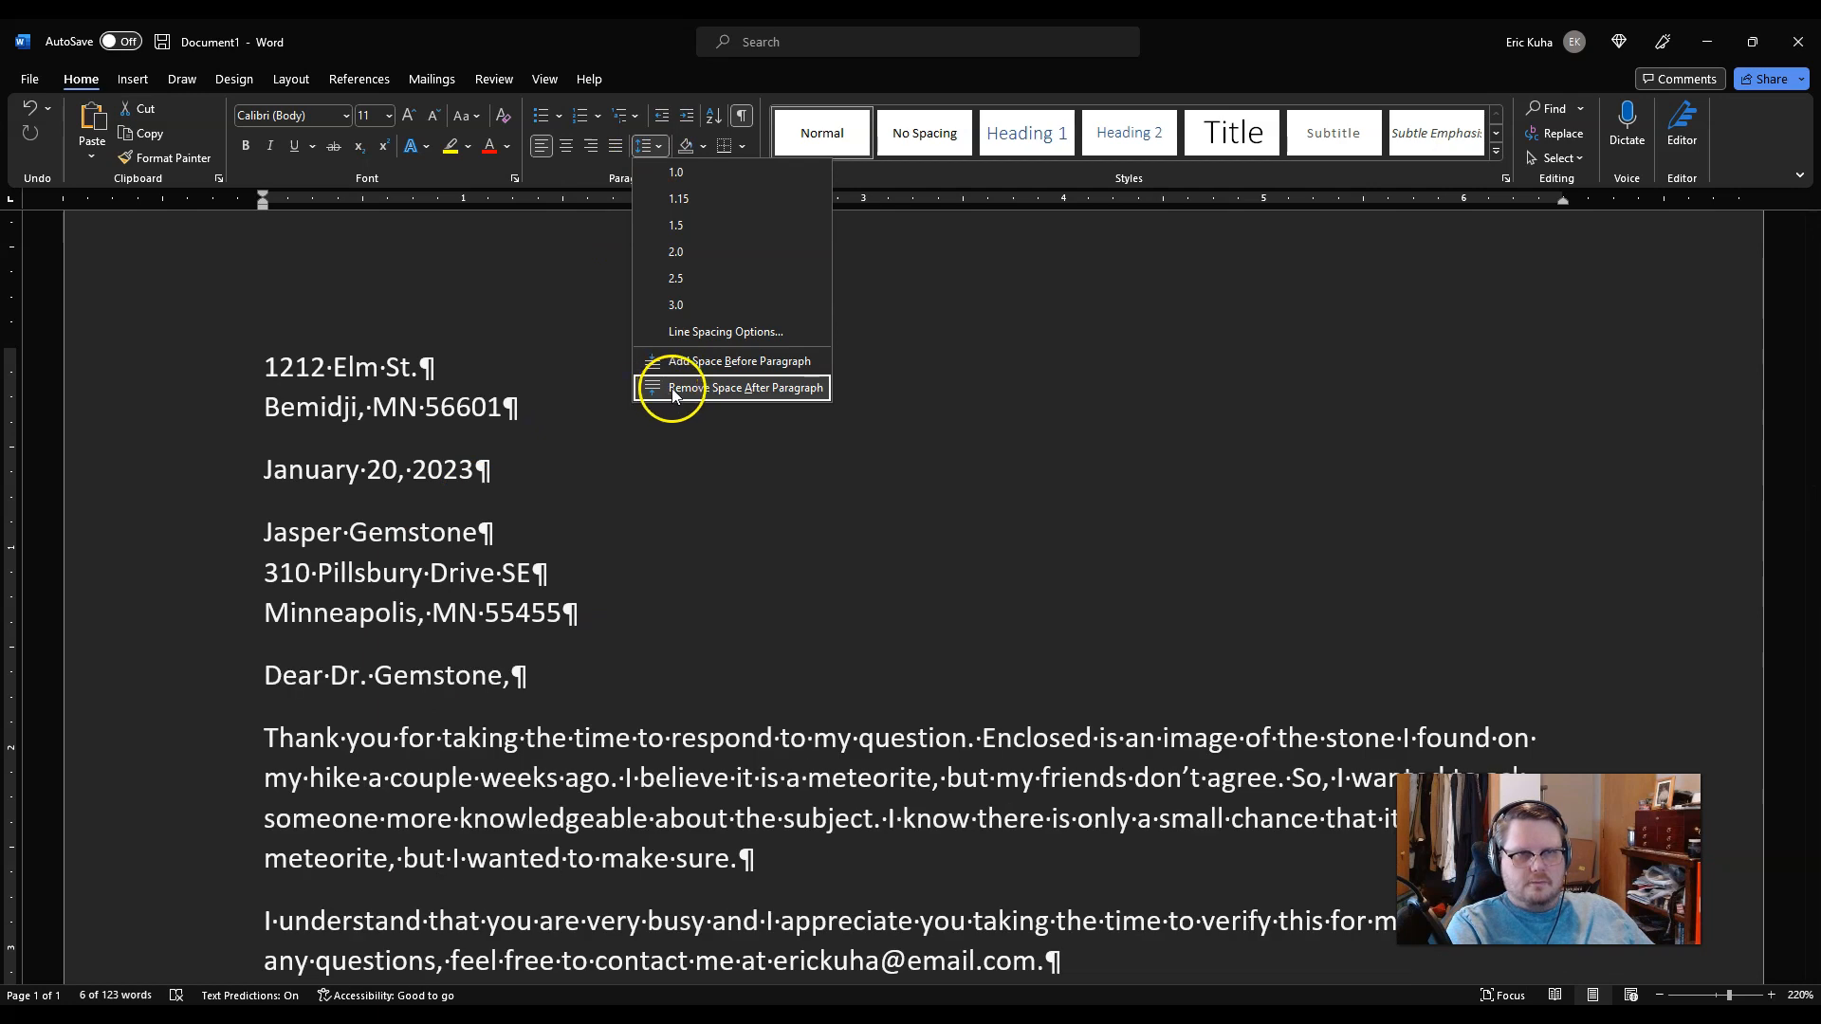
pyautogui.click(673, 390)
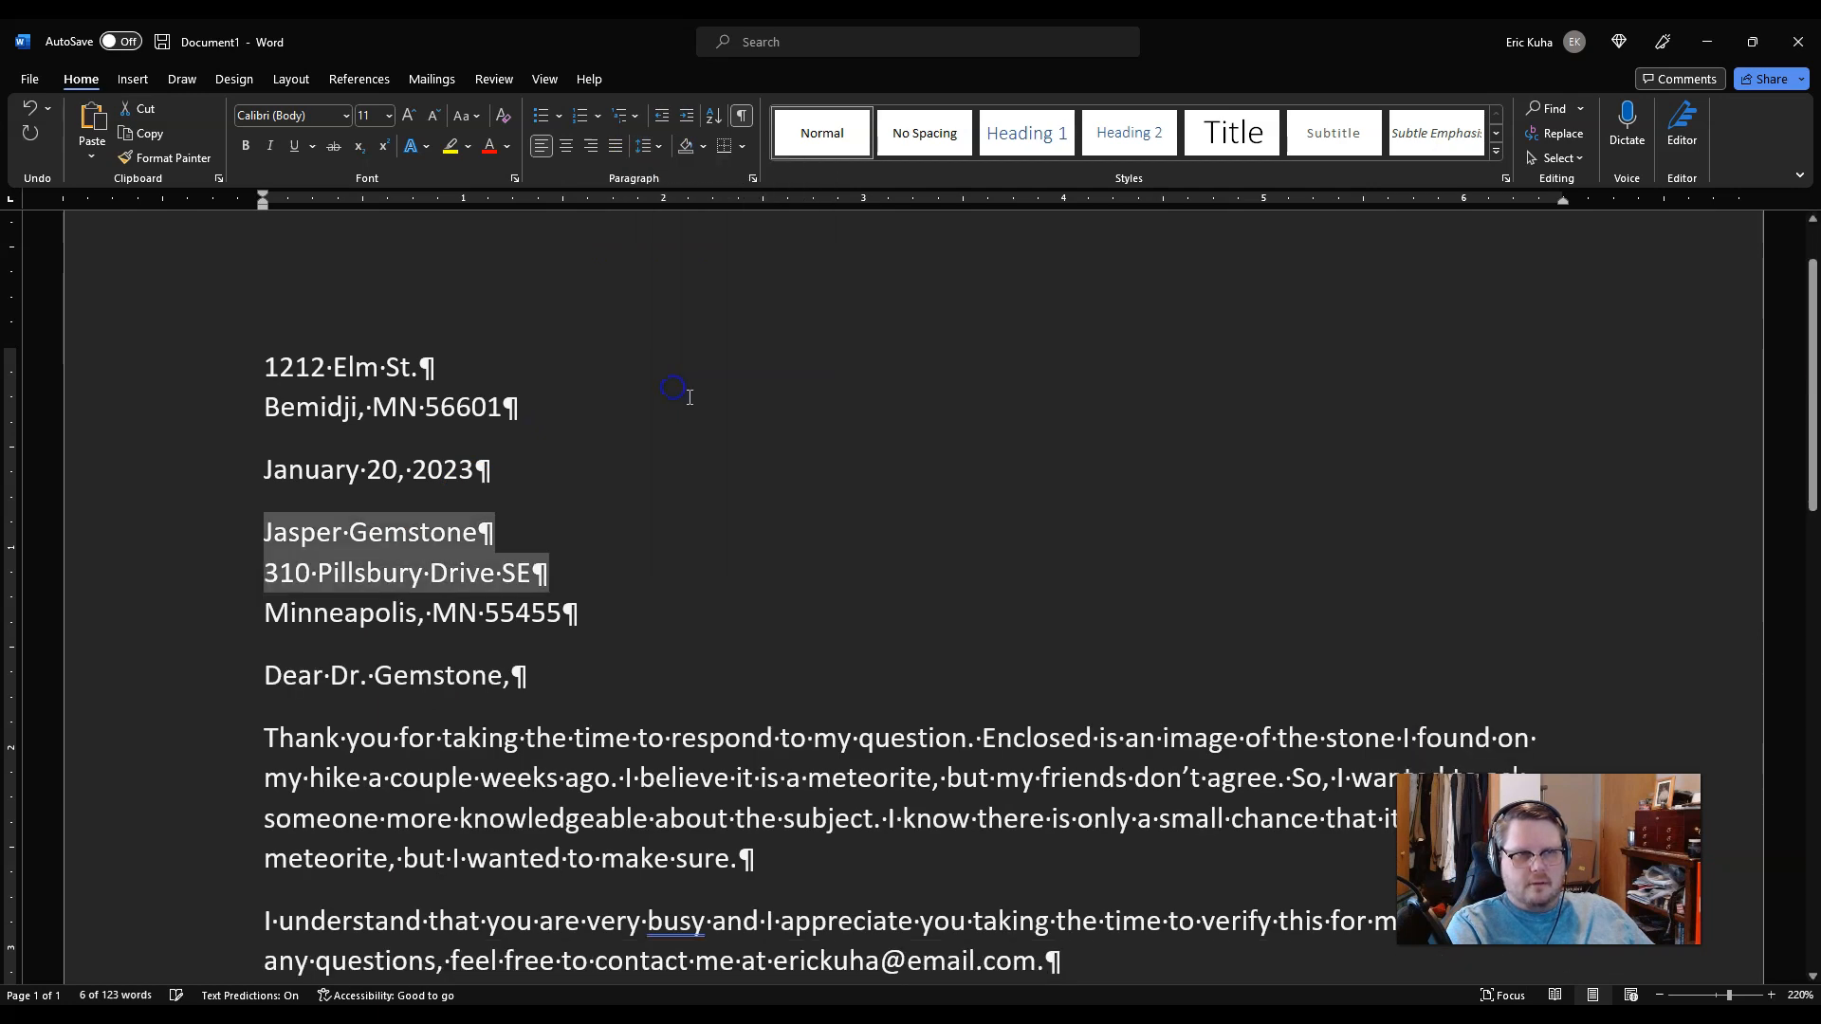
# Step: Hide the formatting marks
pyautogui.click(860, 630)
pyautogui.scroll(-2, 835, 758)
pyautogui.scroll(2, 862, 773)
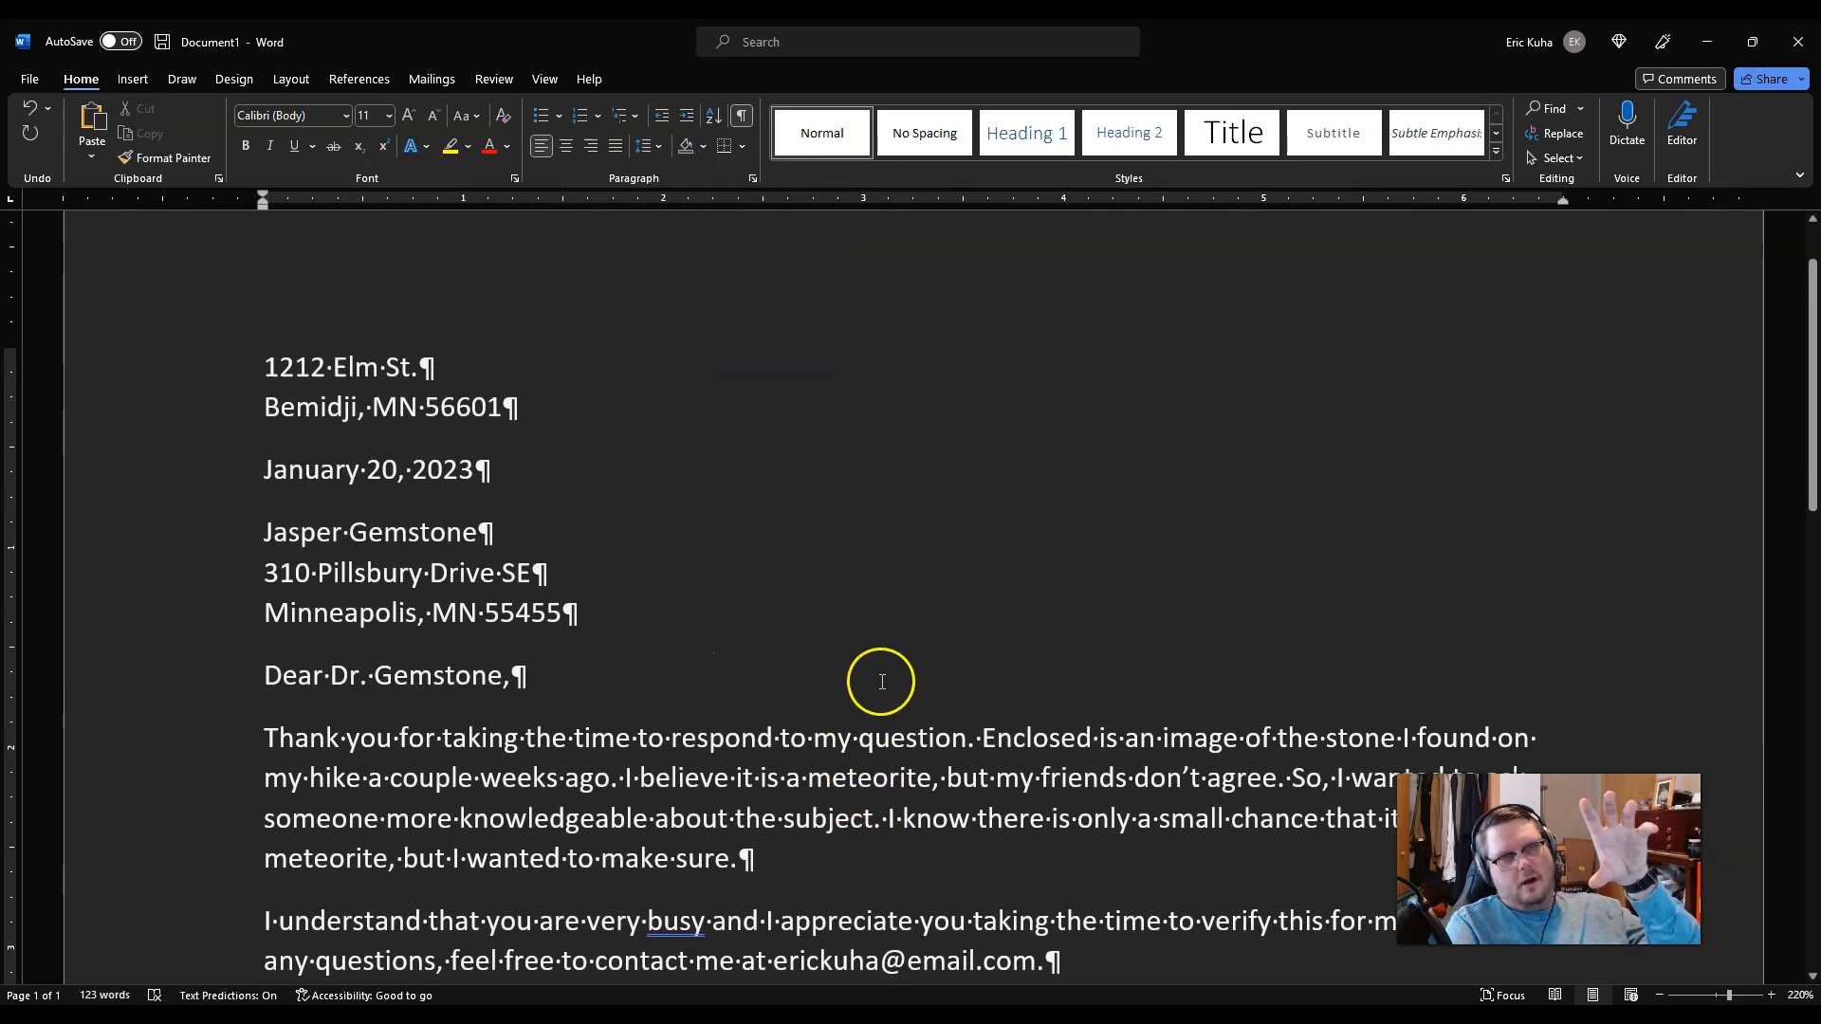
pyautogui.click(740, 114)
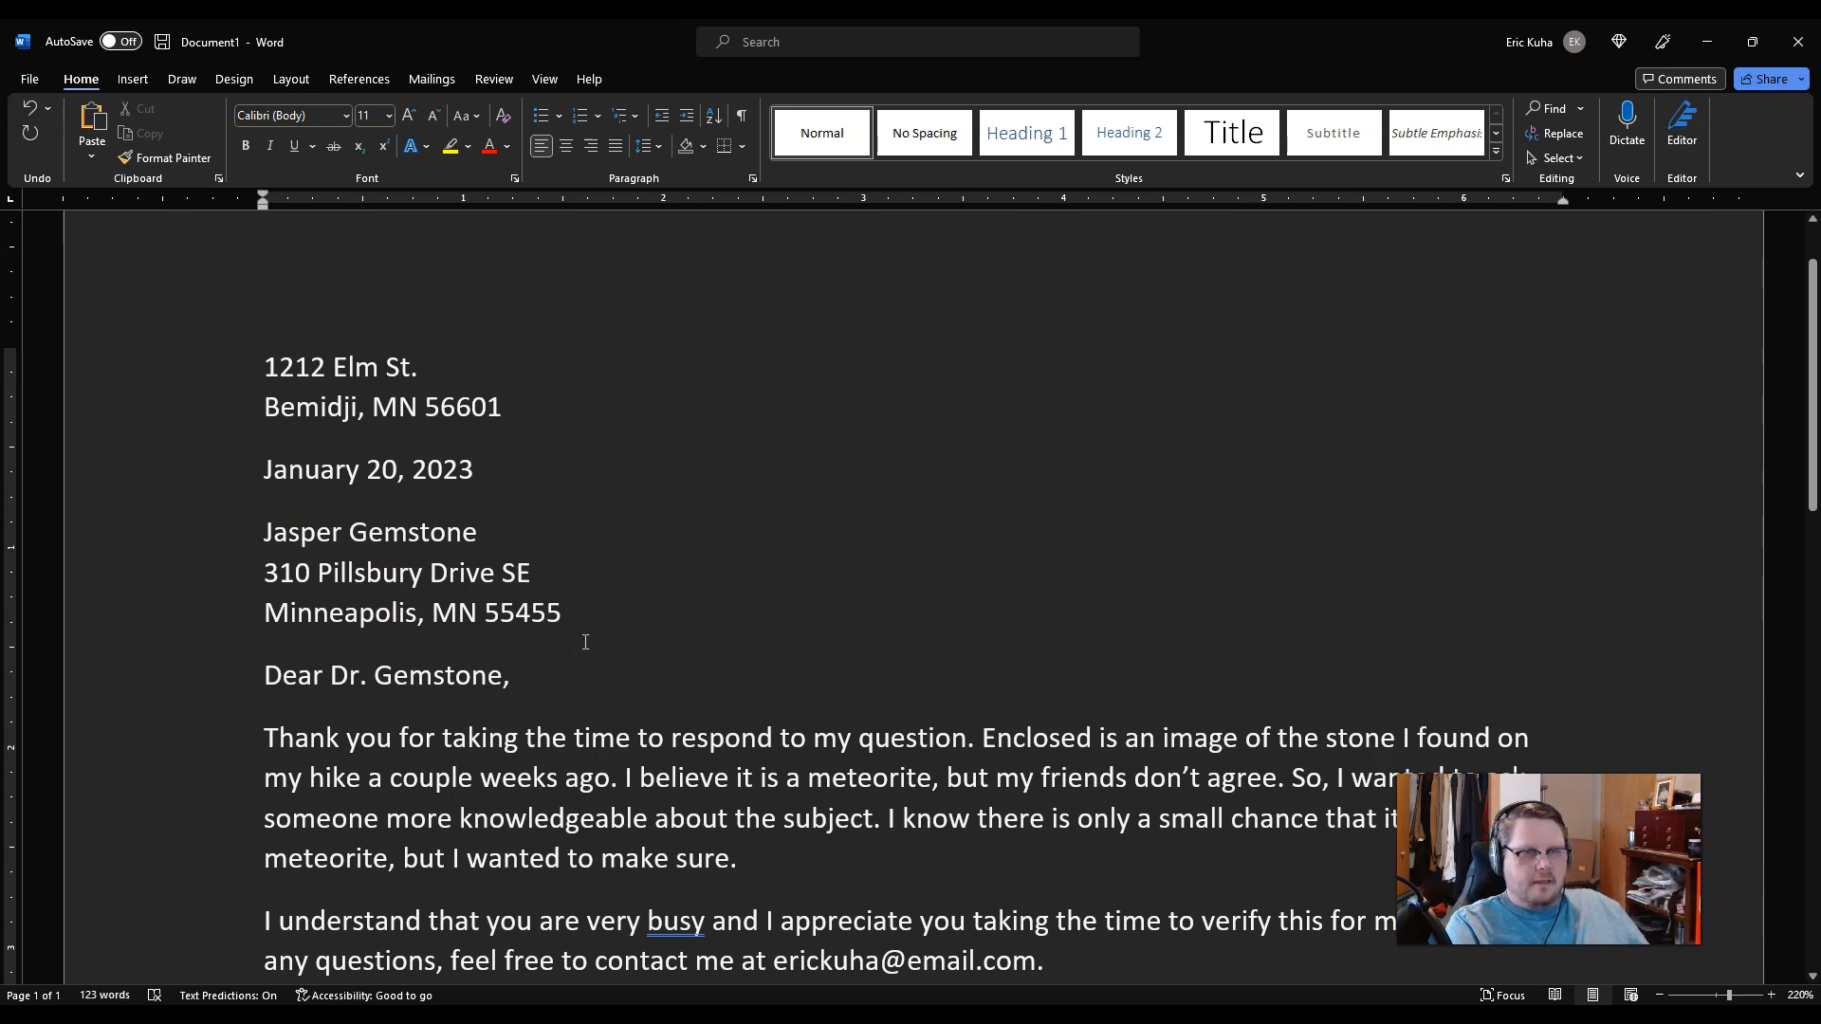
# Step: Undo the address spacing change and show the formatting marks again
pyautogui.hotkey('ctrl', 'z')
pyautogui.click(523, 469)
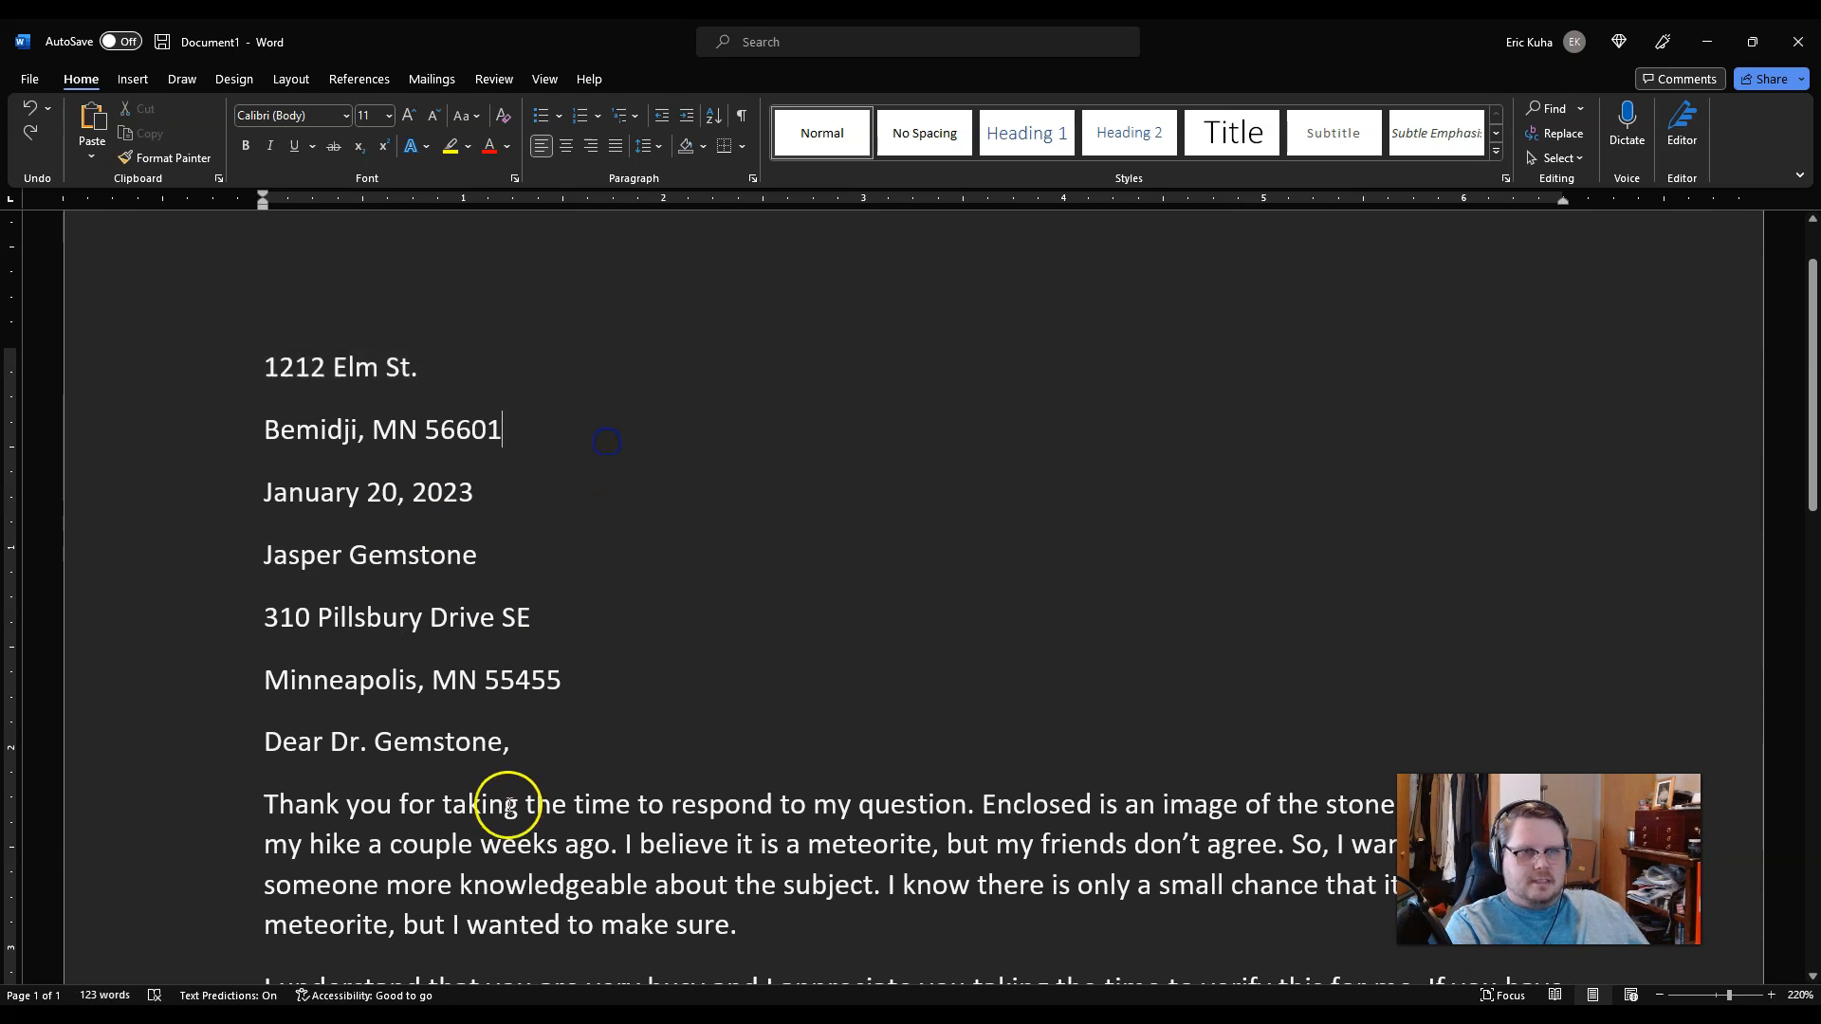
pyautogui.click(743, 115)
pyautogui.click(507, 379)
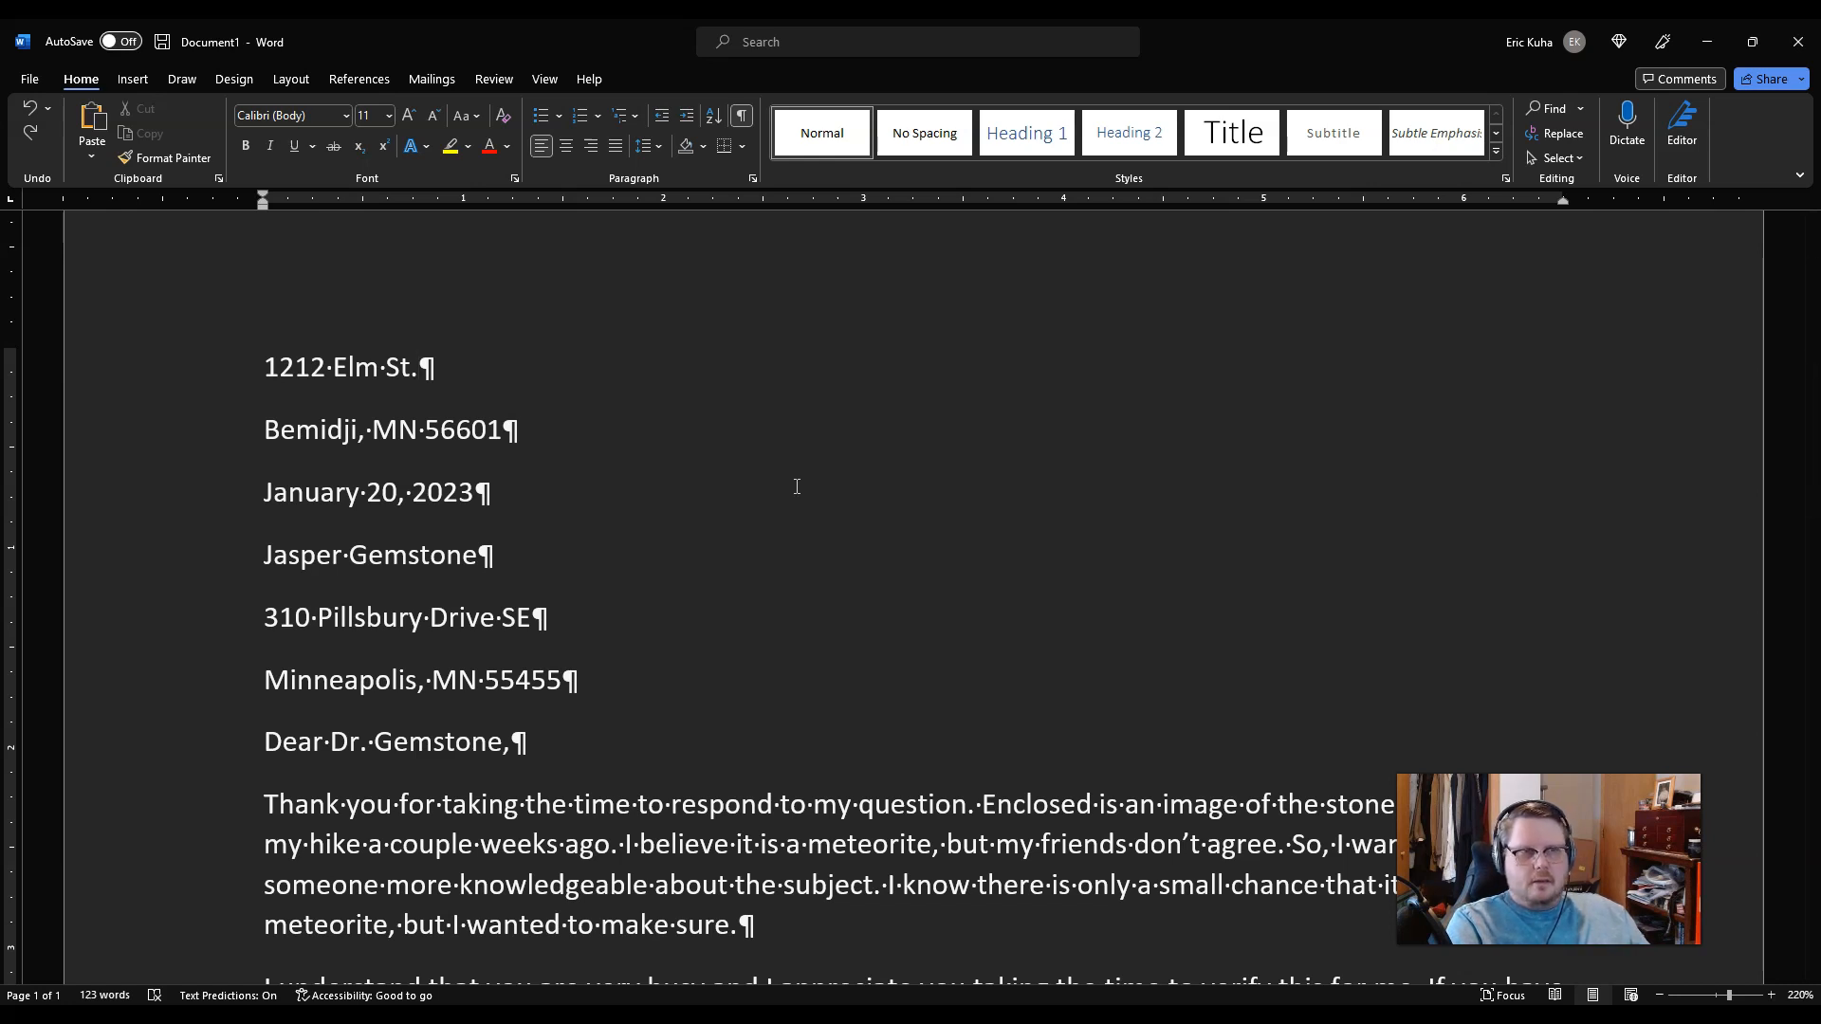
# Step: Join the sender's street and city lines with a line break instead of a paragraph break
pyautogui.press('Delete')
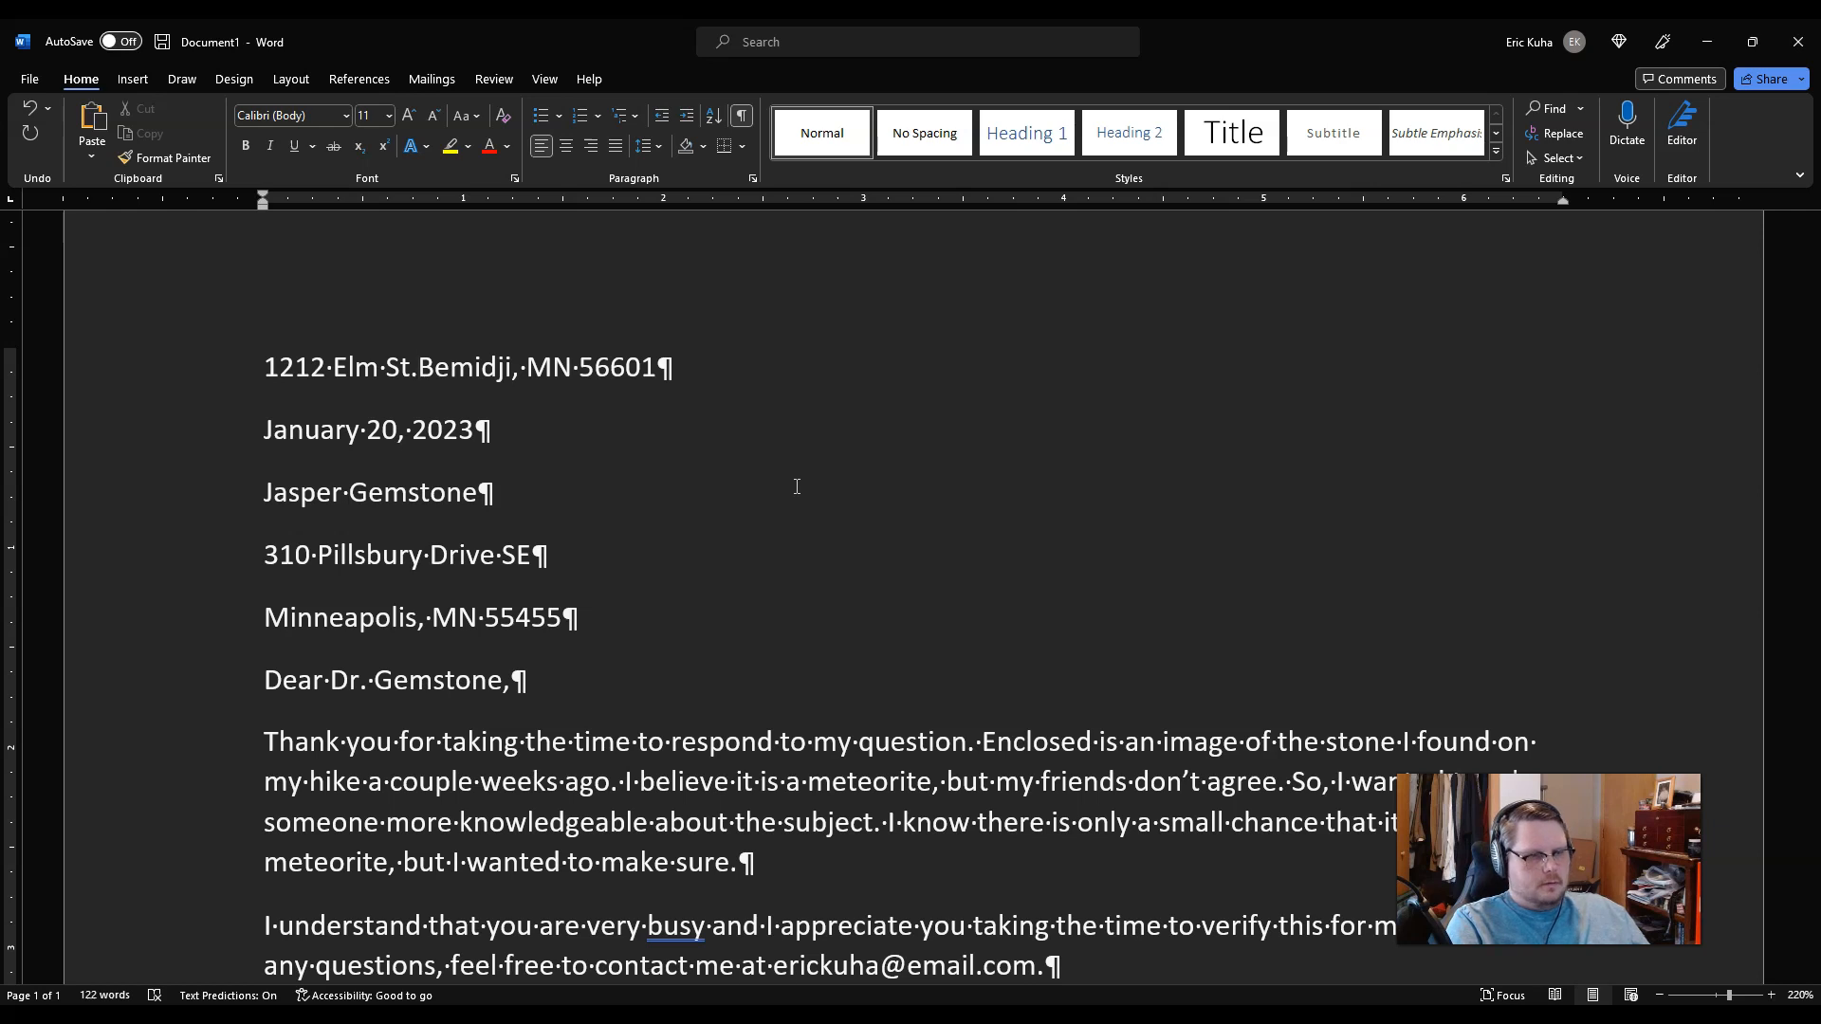
pyautogui.hotkey('shift', 'Return')
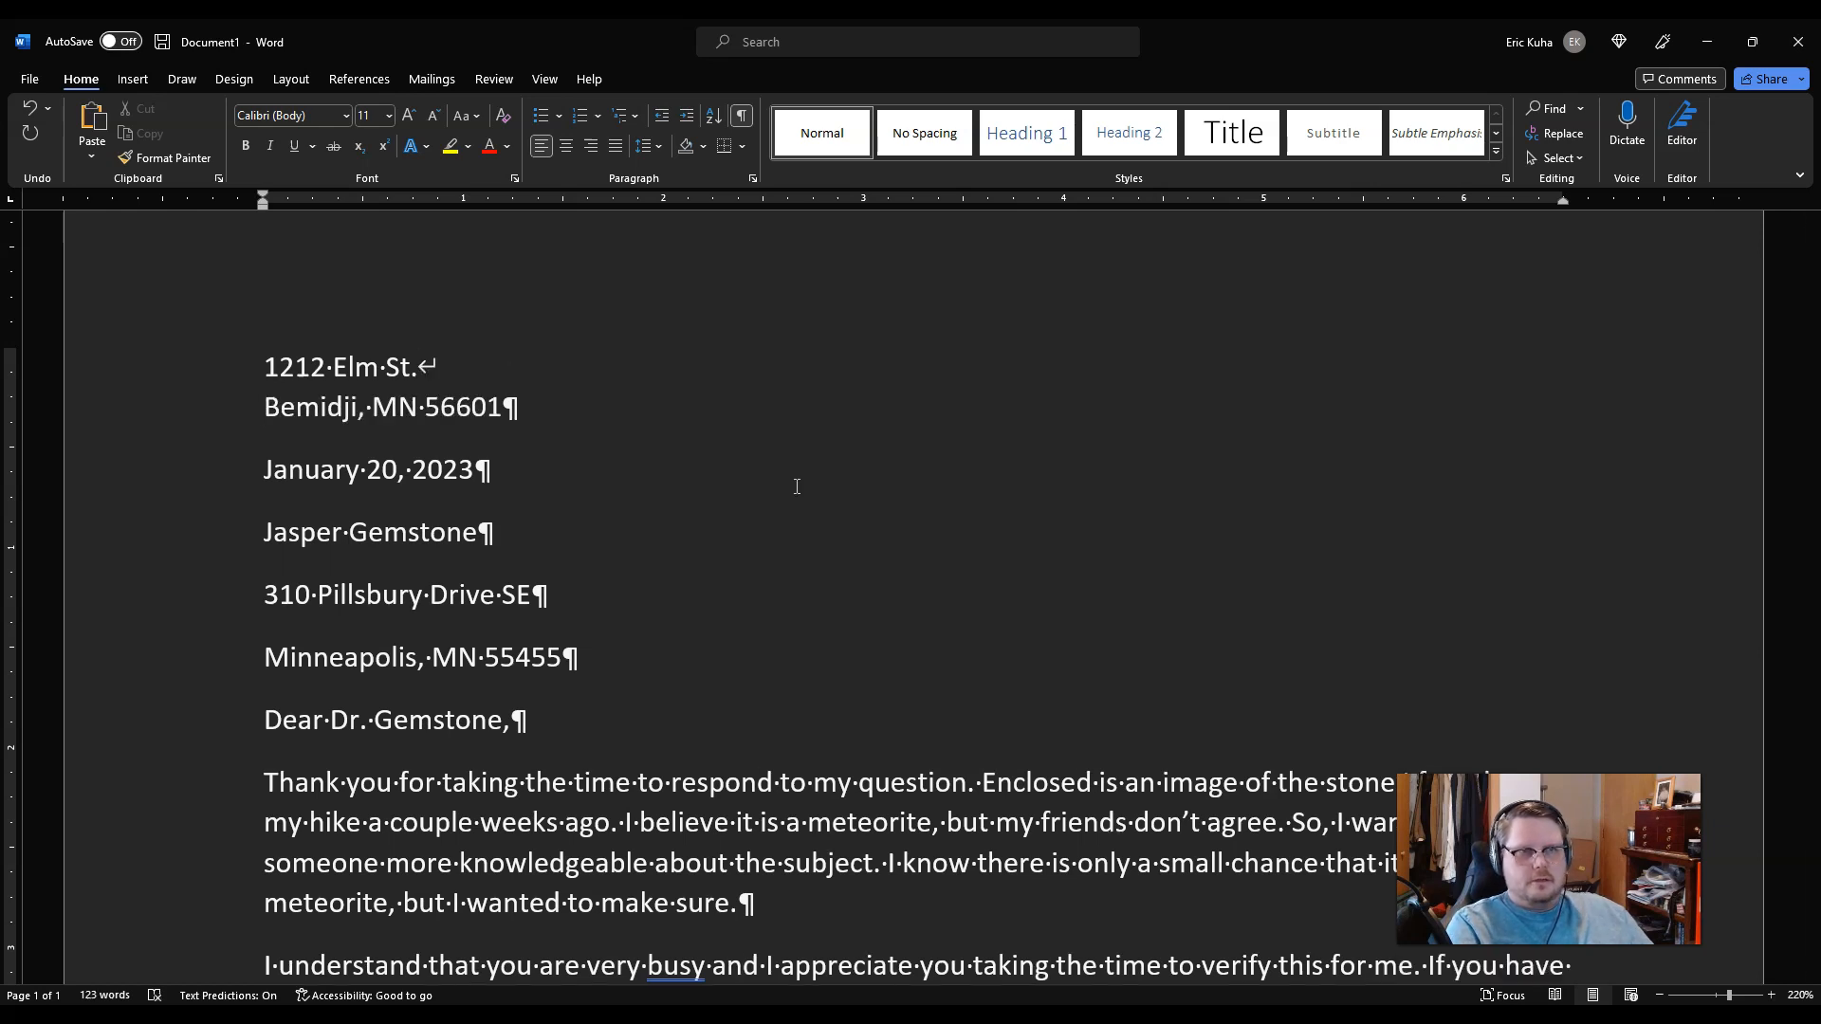
pyautogui.click(417, 368)
pyautogui.moveTo(432, 370); pyautogui.dragTo(438, 370)
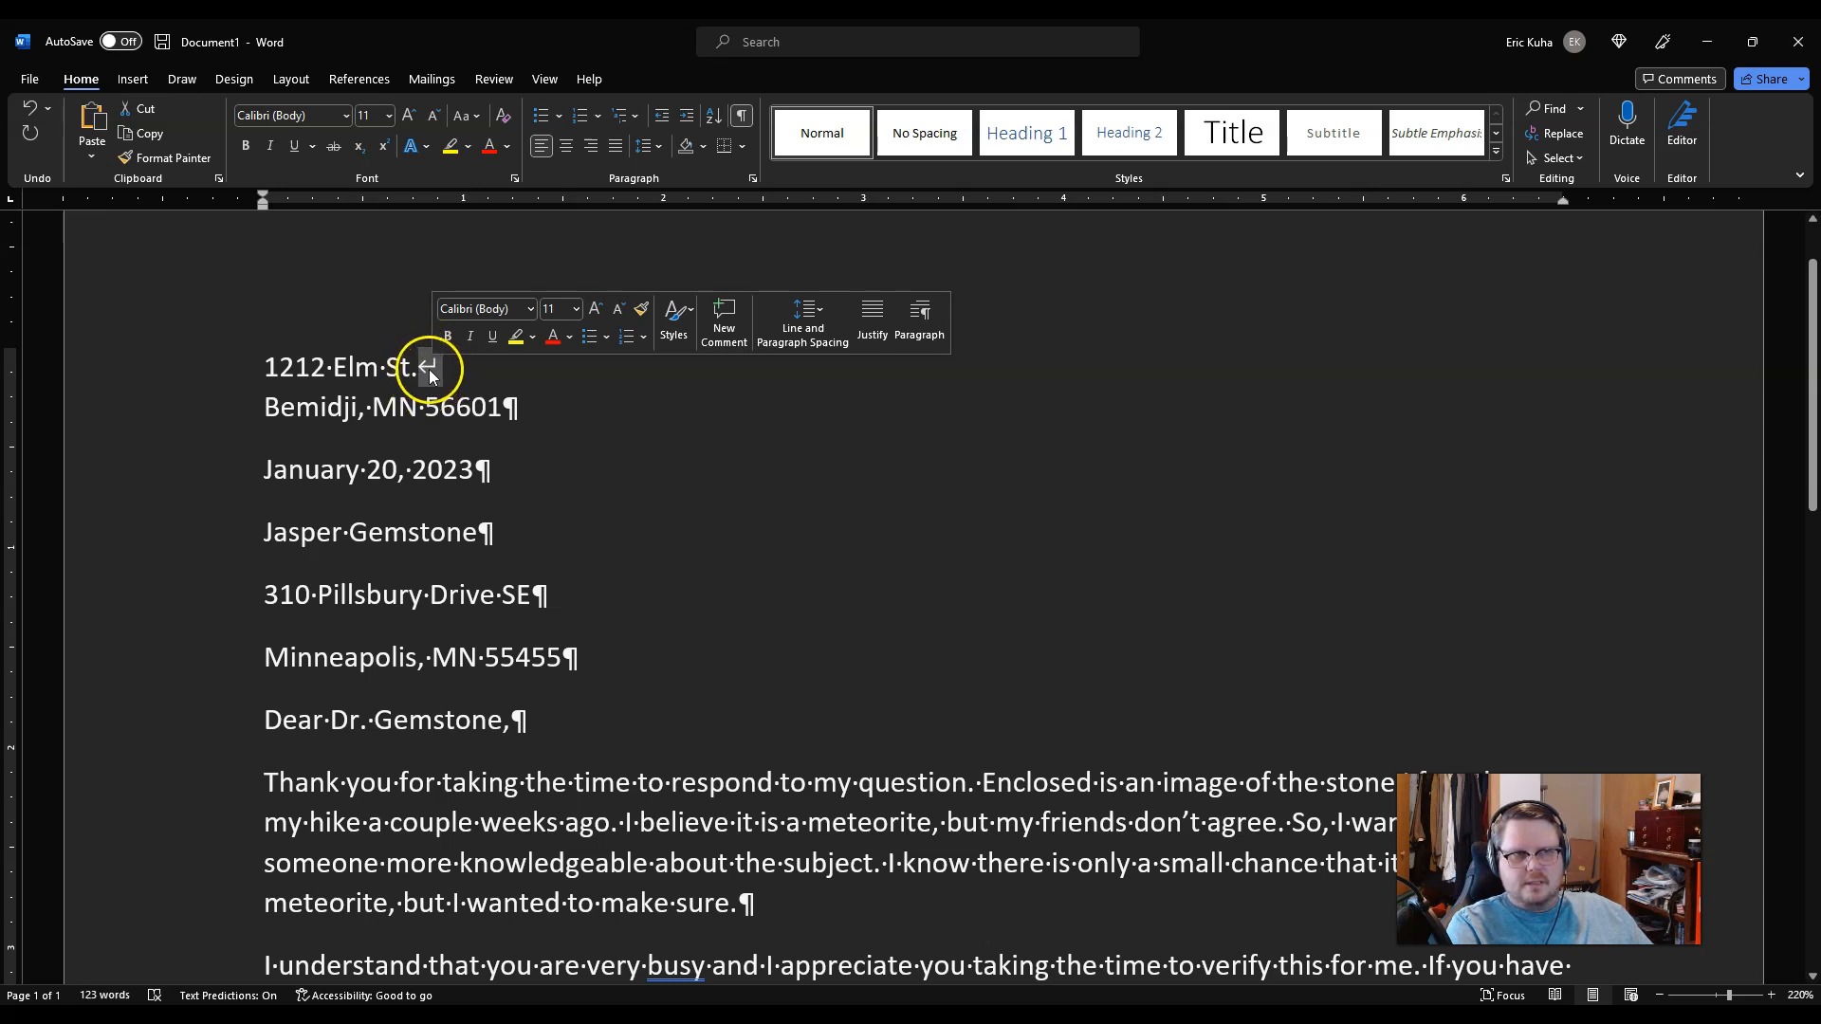
pyautogui.moveTo(265, 366); pyautogui.dragTo(598, 427)
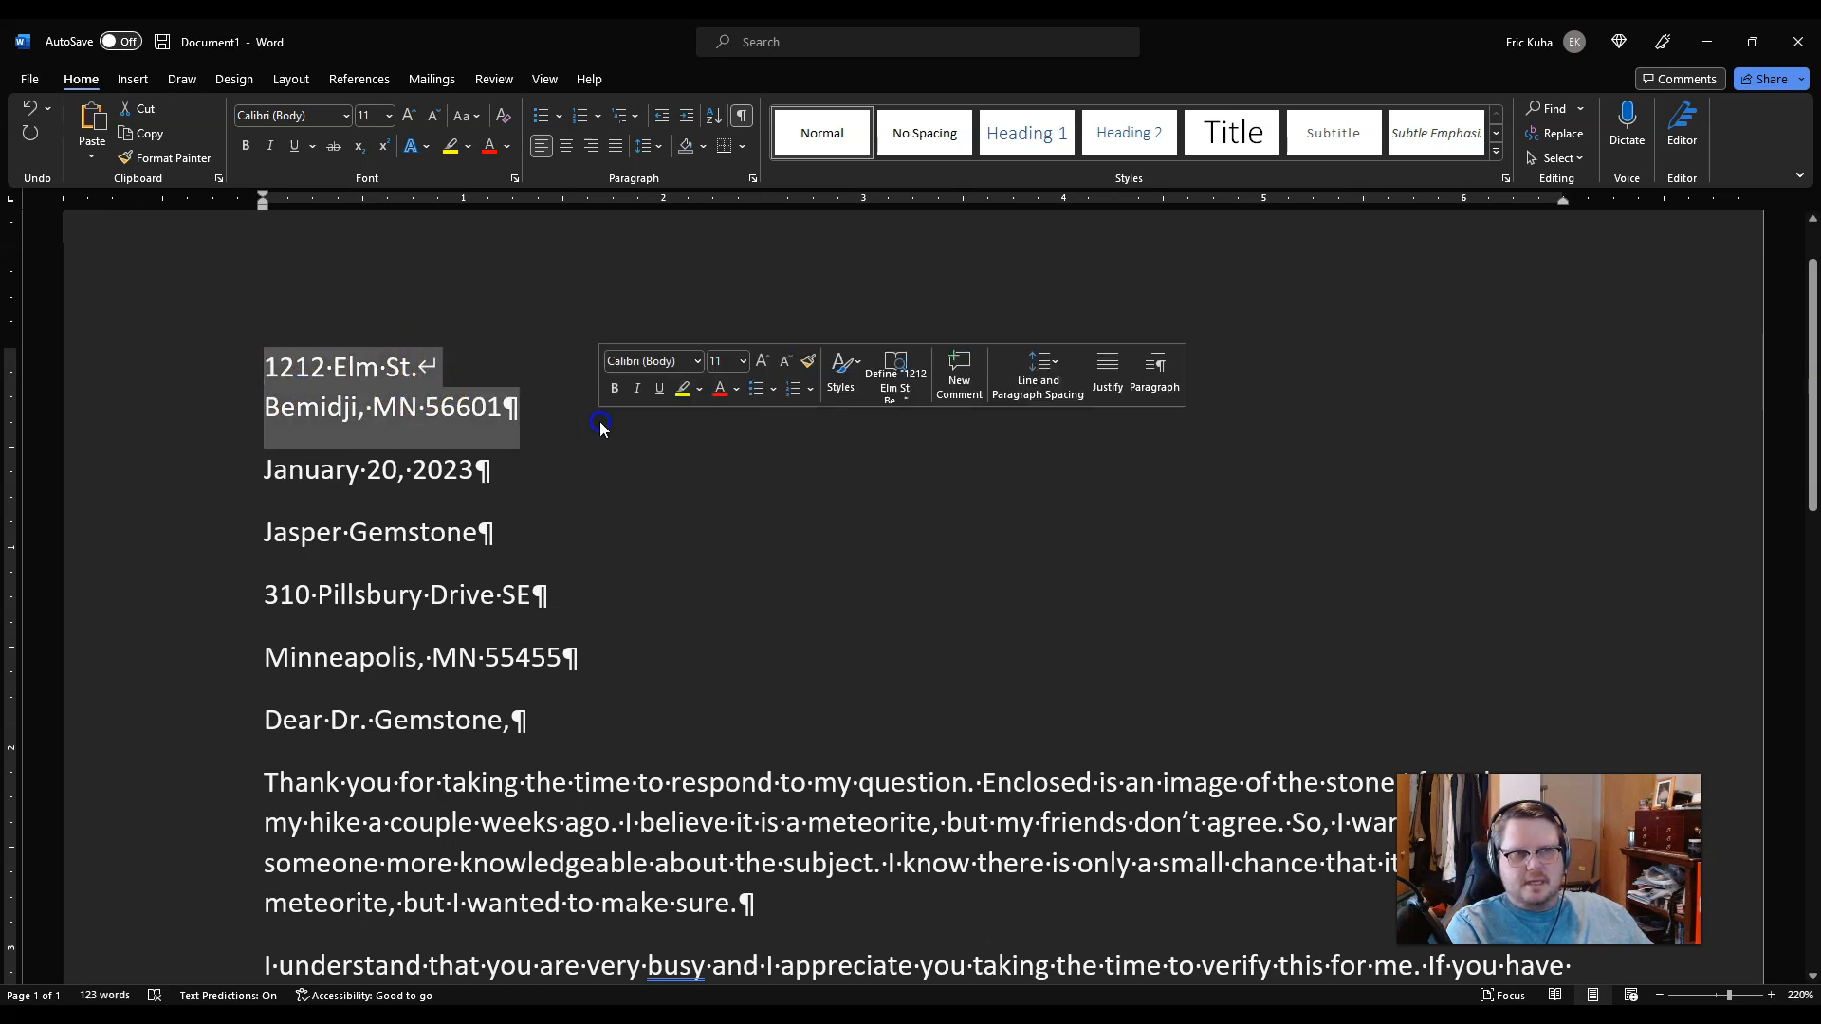
# Step: Replace the paragraph breaks after the recipient's name and street lines with line breaks
pyautogui.click(552, 553)
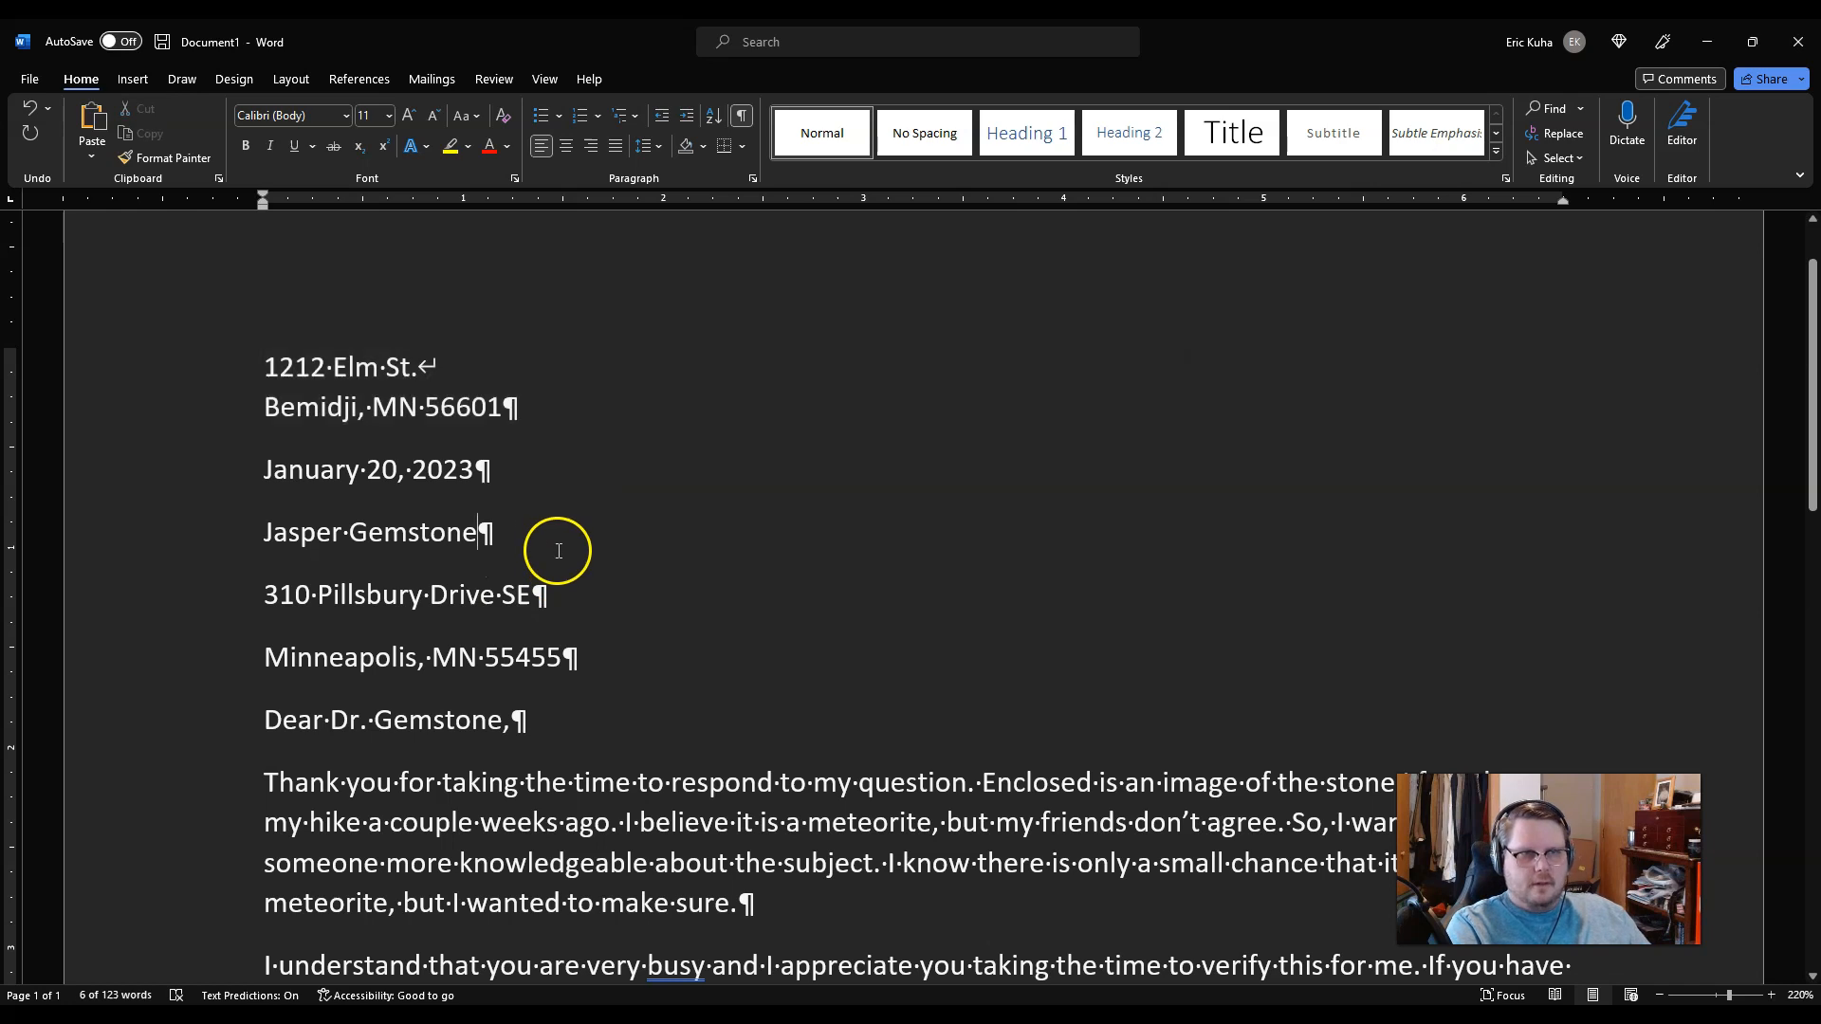
pyautogui.press('Delete')
pyautogui.hotkey('shift', 'Return')
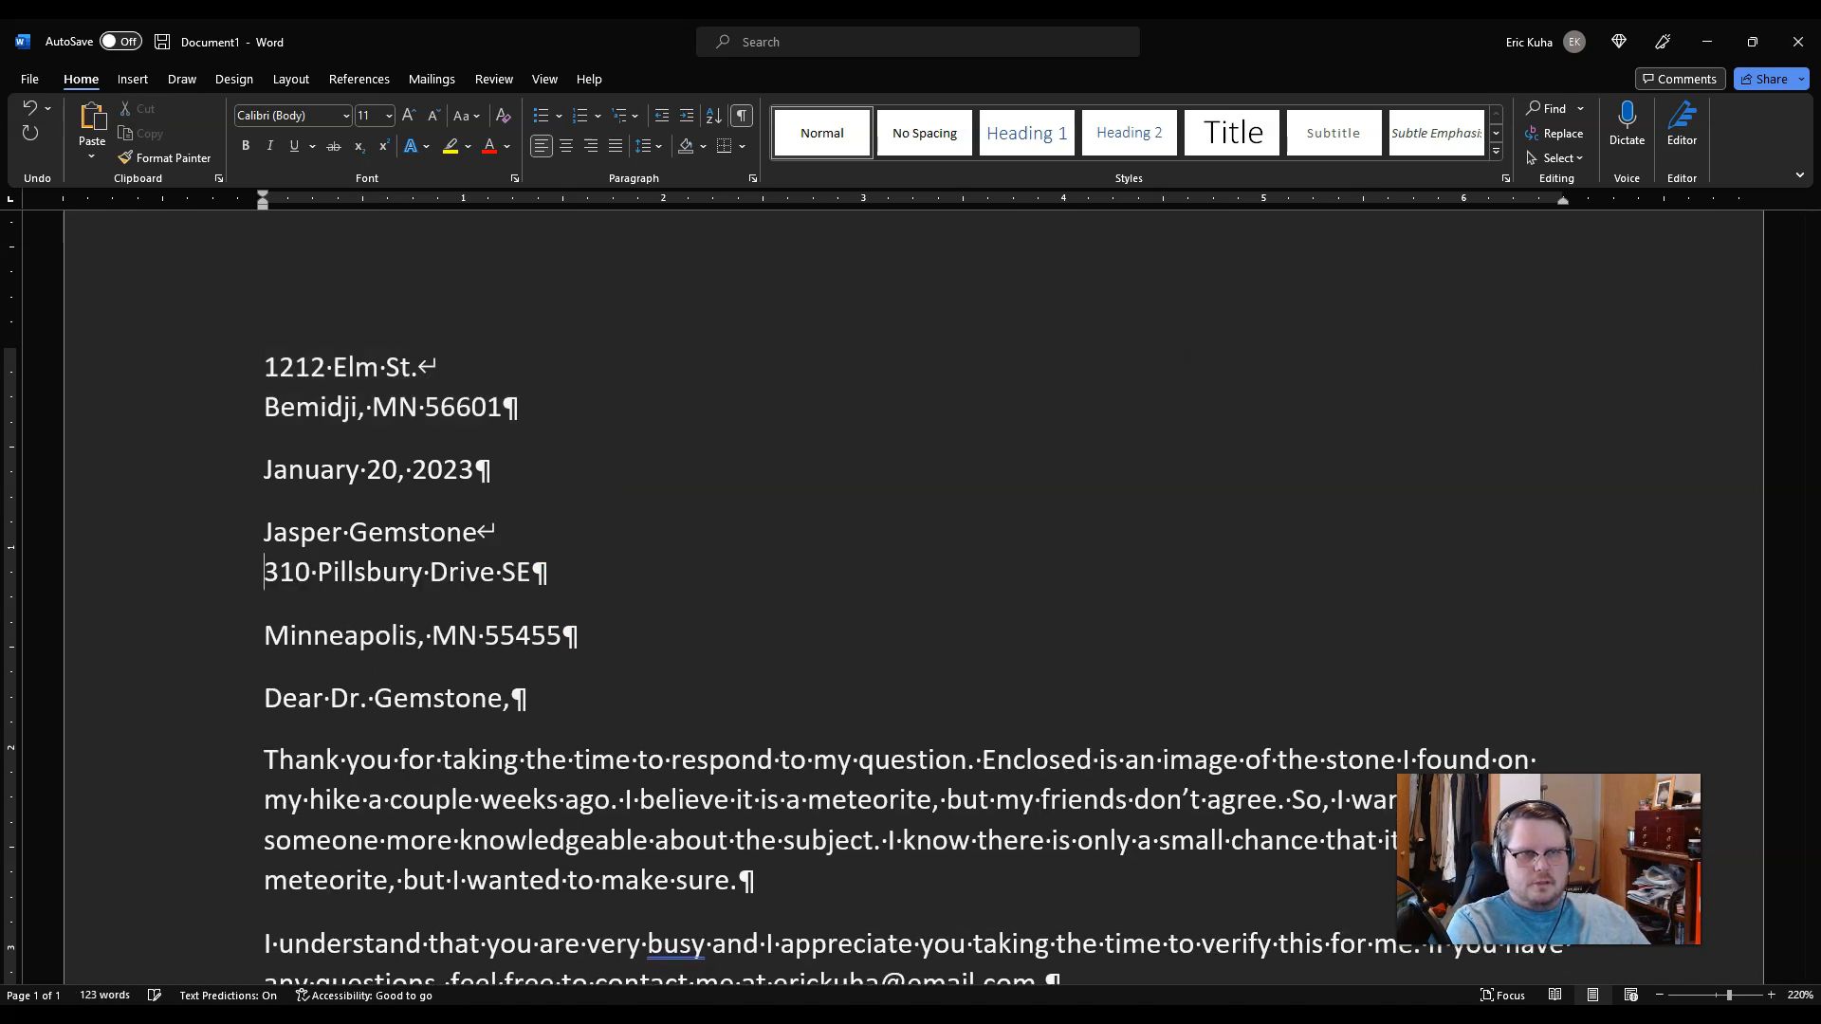
pyautogui.press('Delete')
pyautogui.hotkey('shift', 'Return')
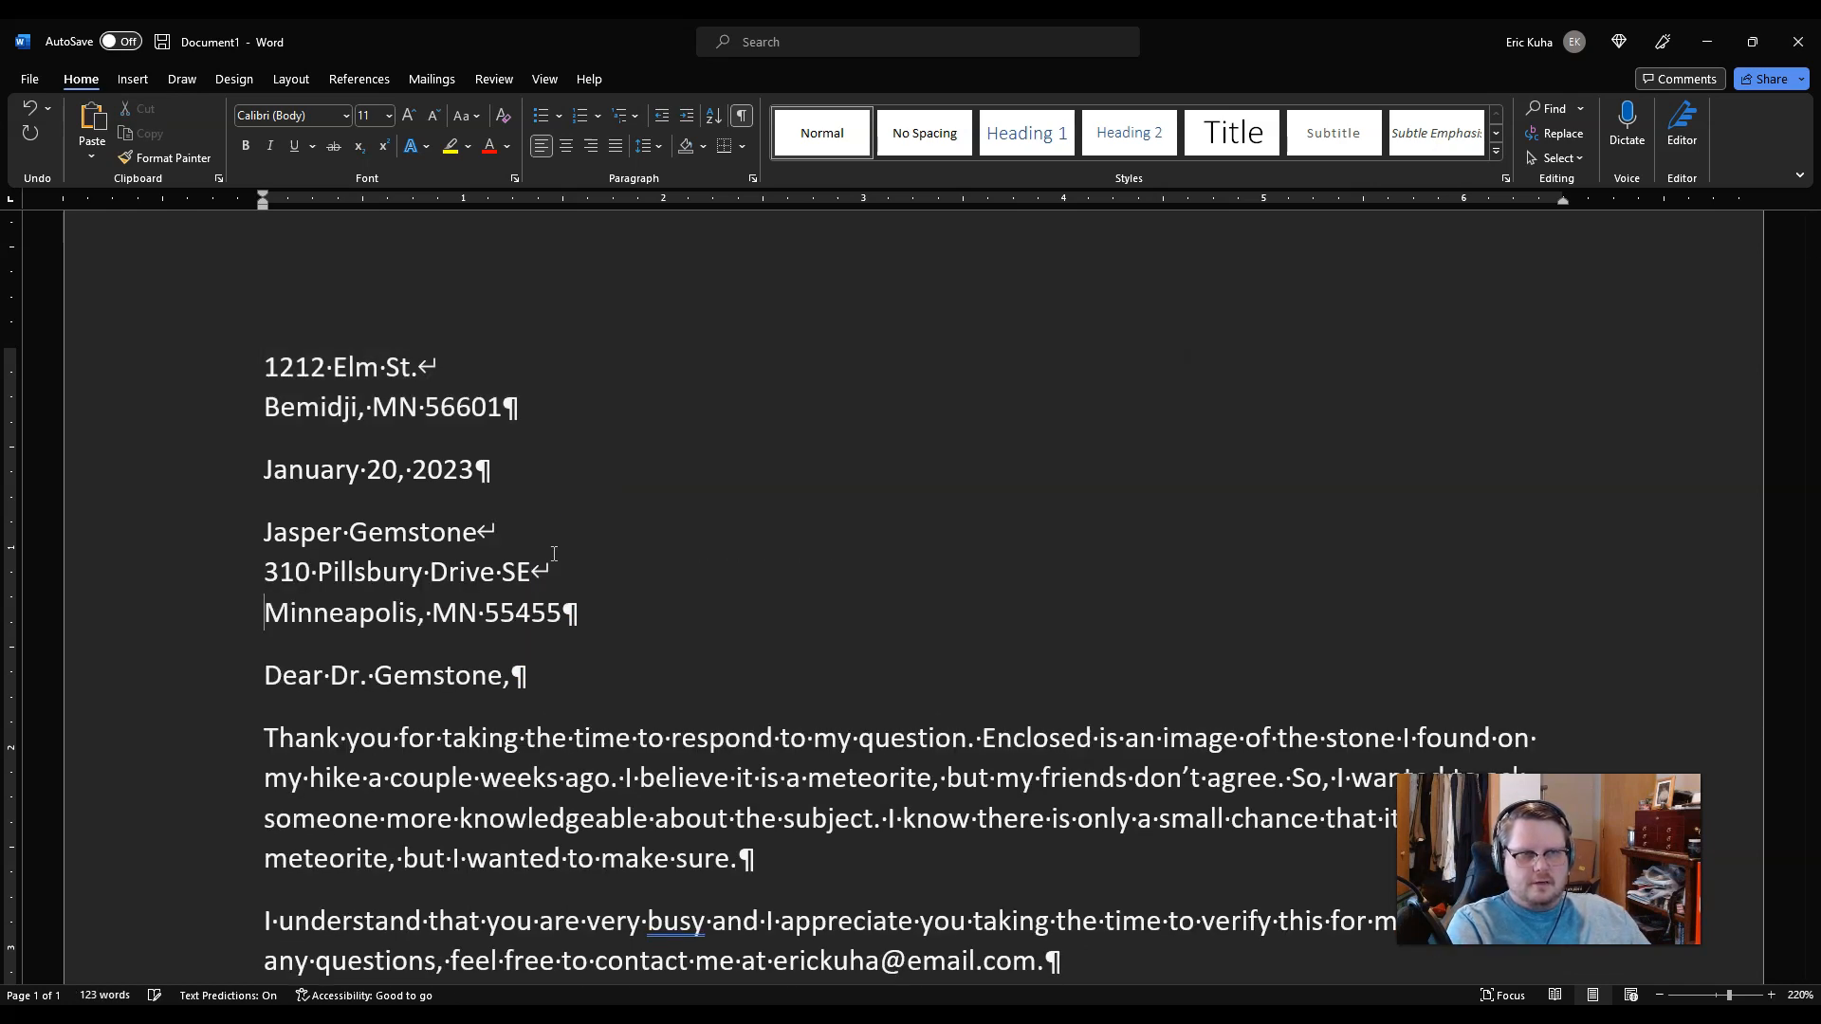
# Step: Check the three-line recipient address, then hide the formatting marks
pyautogui.click(742, 115)
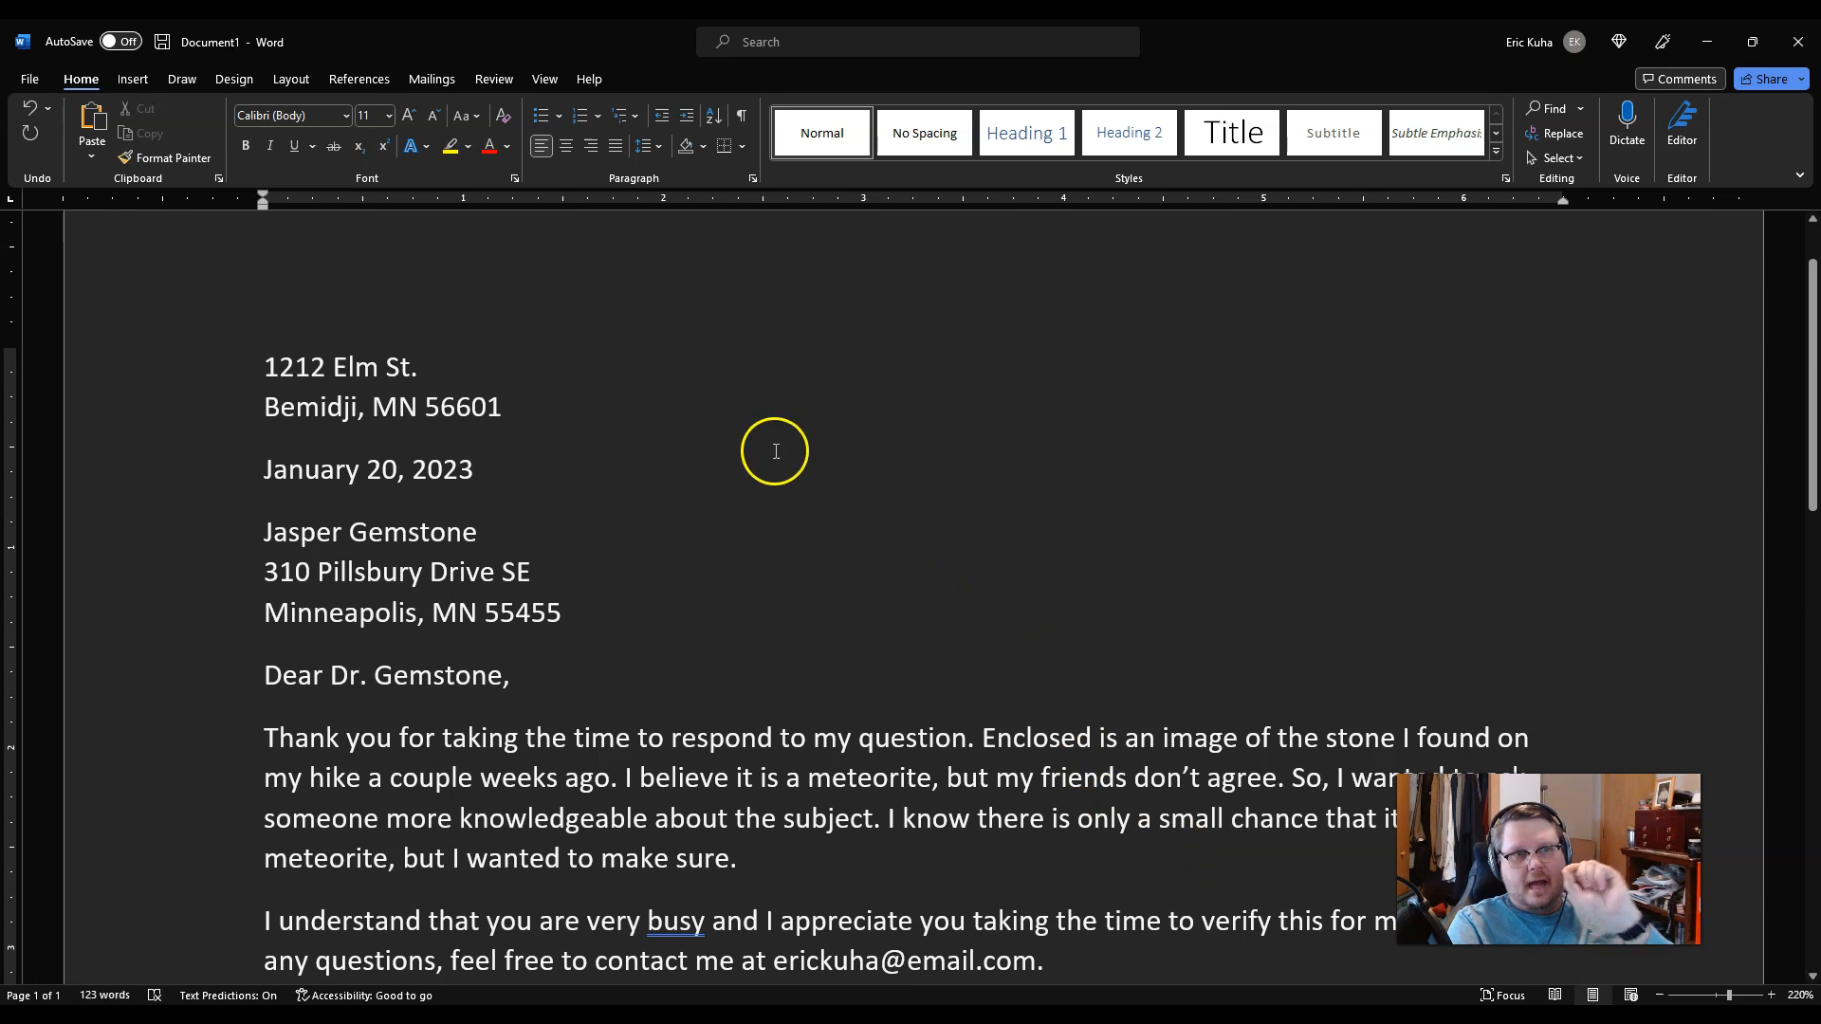
pyautogui.click(741, 114)
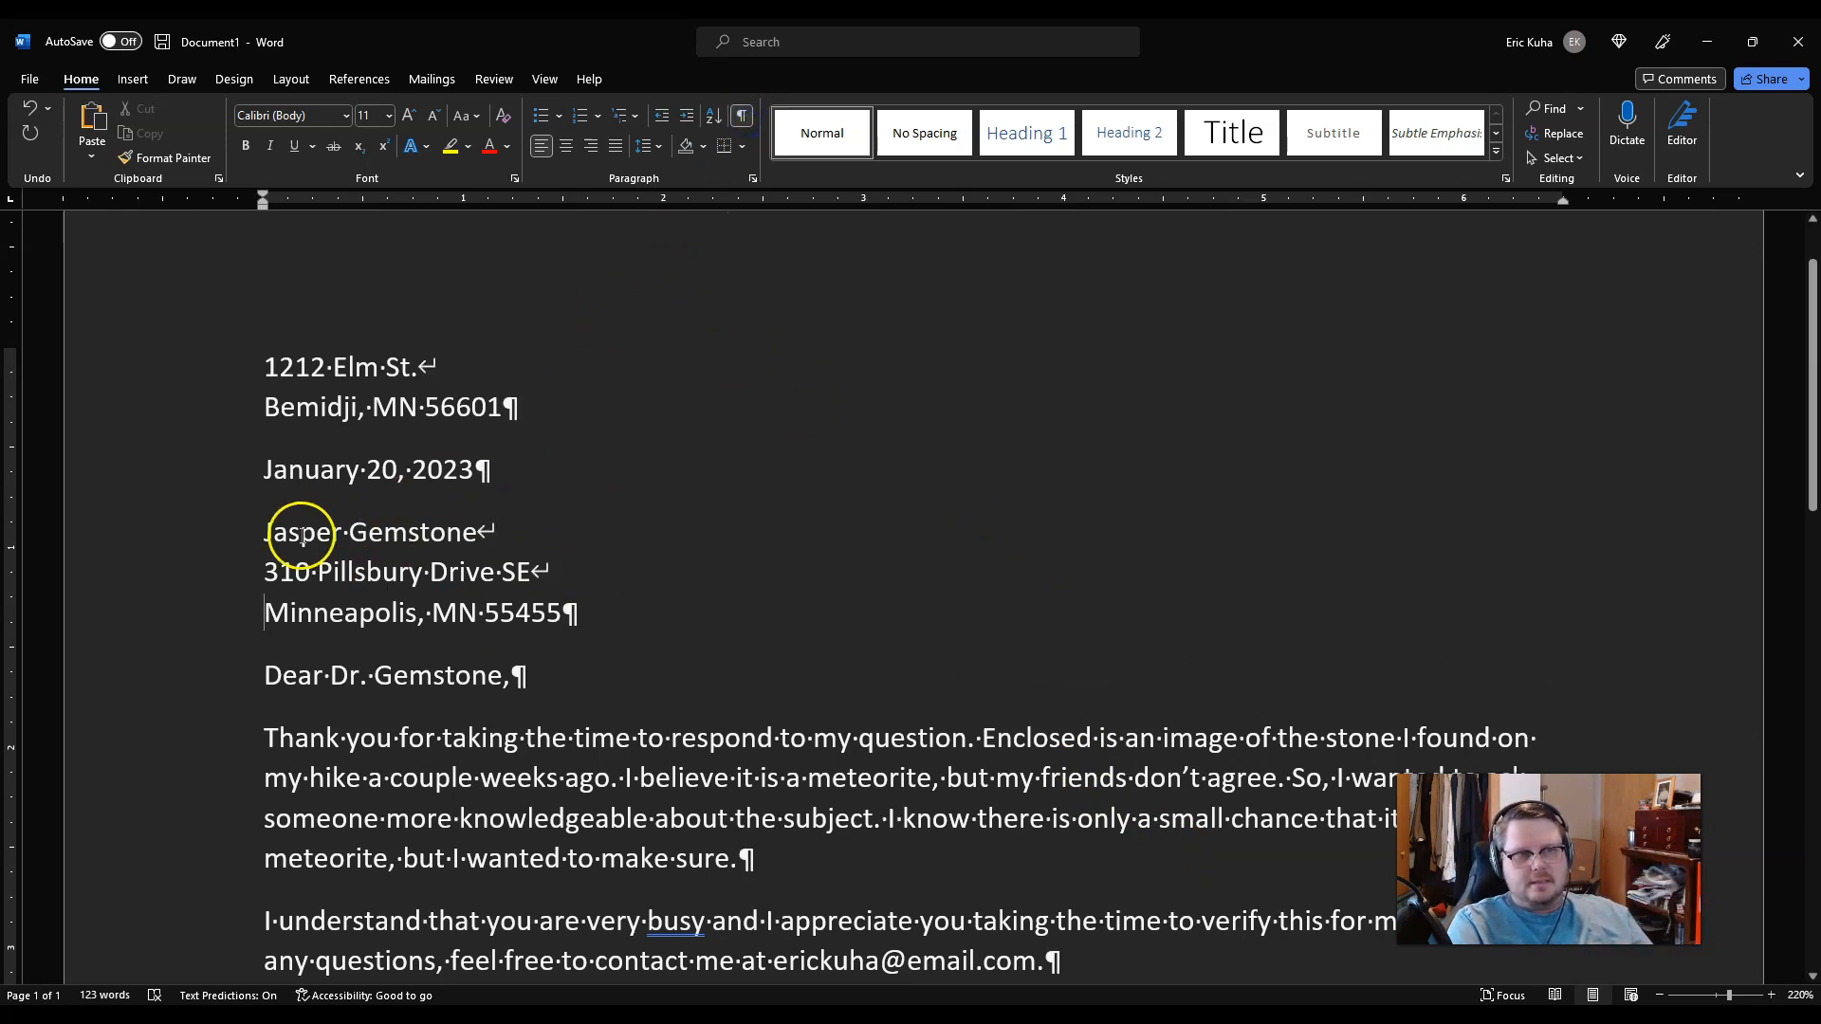
pyautogui.moveTo(262, 531); pyautogui.dragTo(669, 635)
pyautogui.click(669, 636)
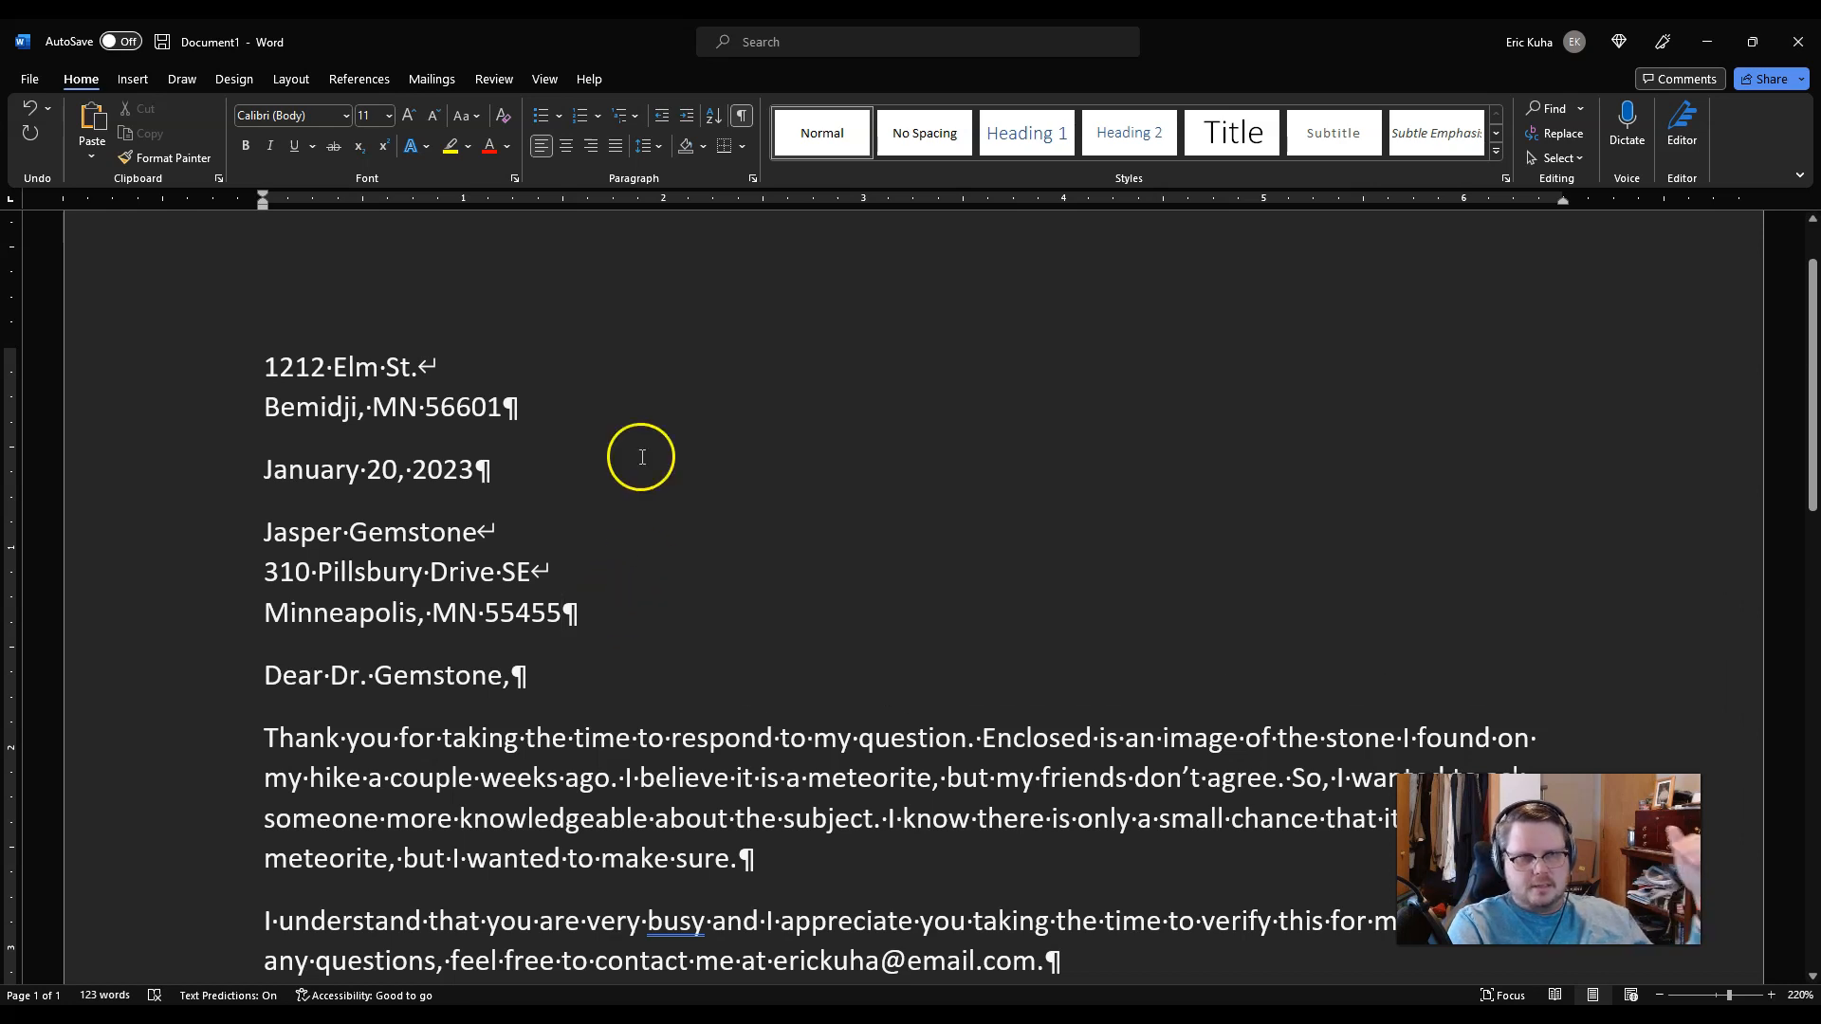
pyautogui.click(744, 118)
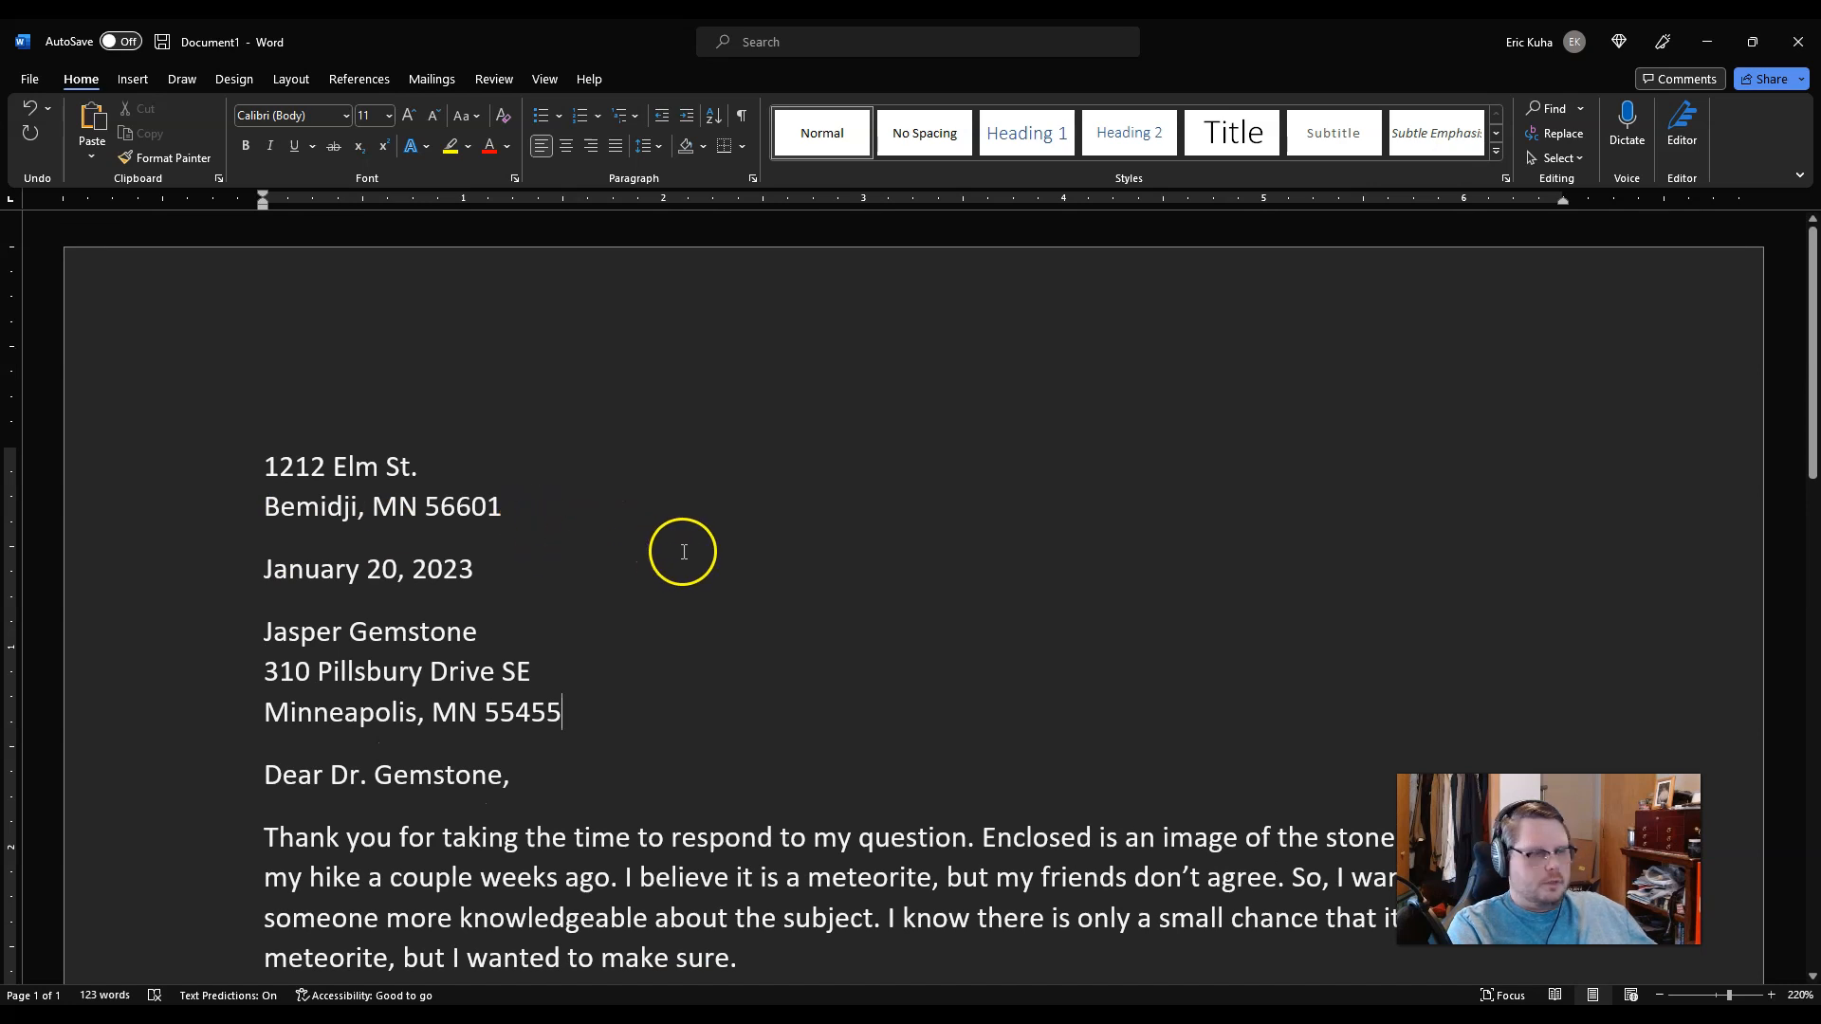
pyautogui.keyDown('ctrl'); pyautogui.scroll(-5, 845, 579); pyautogui.keyUp('ctrl')
pyautogui.keyDown('ctrl'); pyautogui.scroll(-10, 849, 581); pyautogui.keyUp('ctrl')
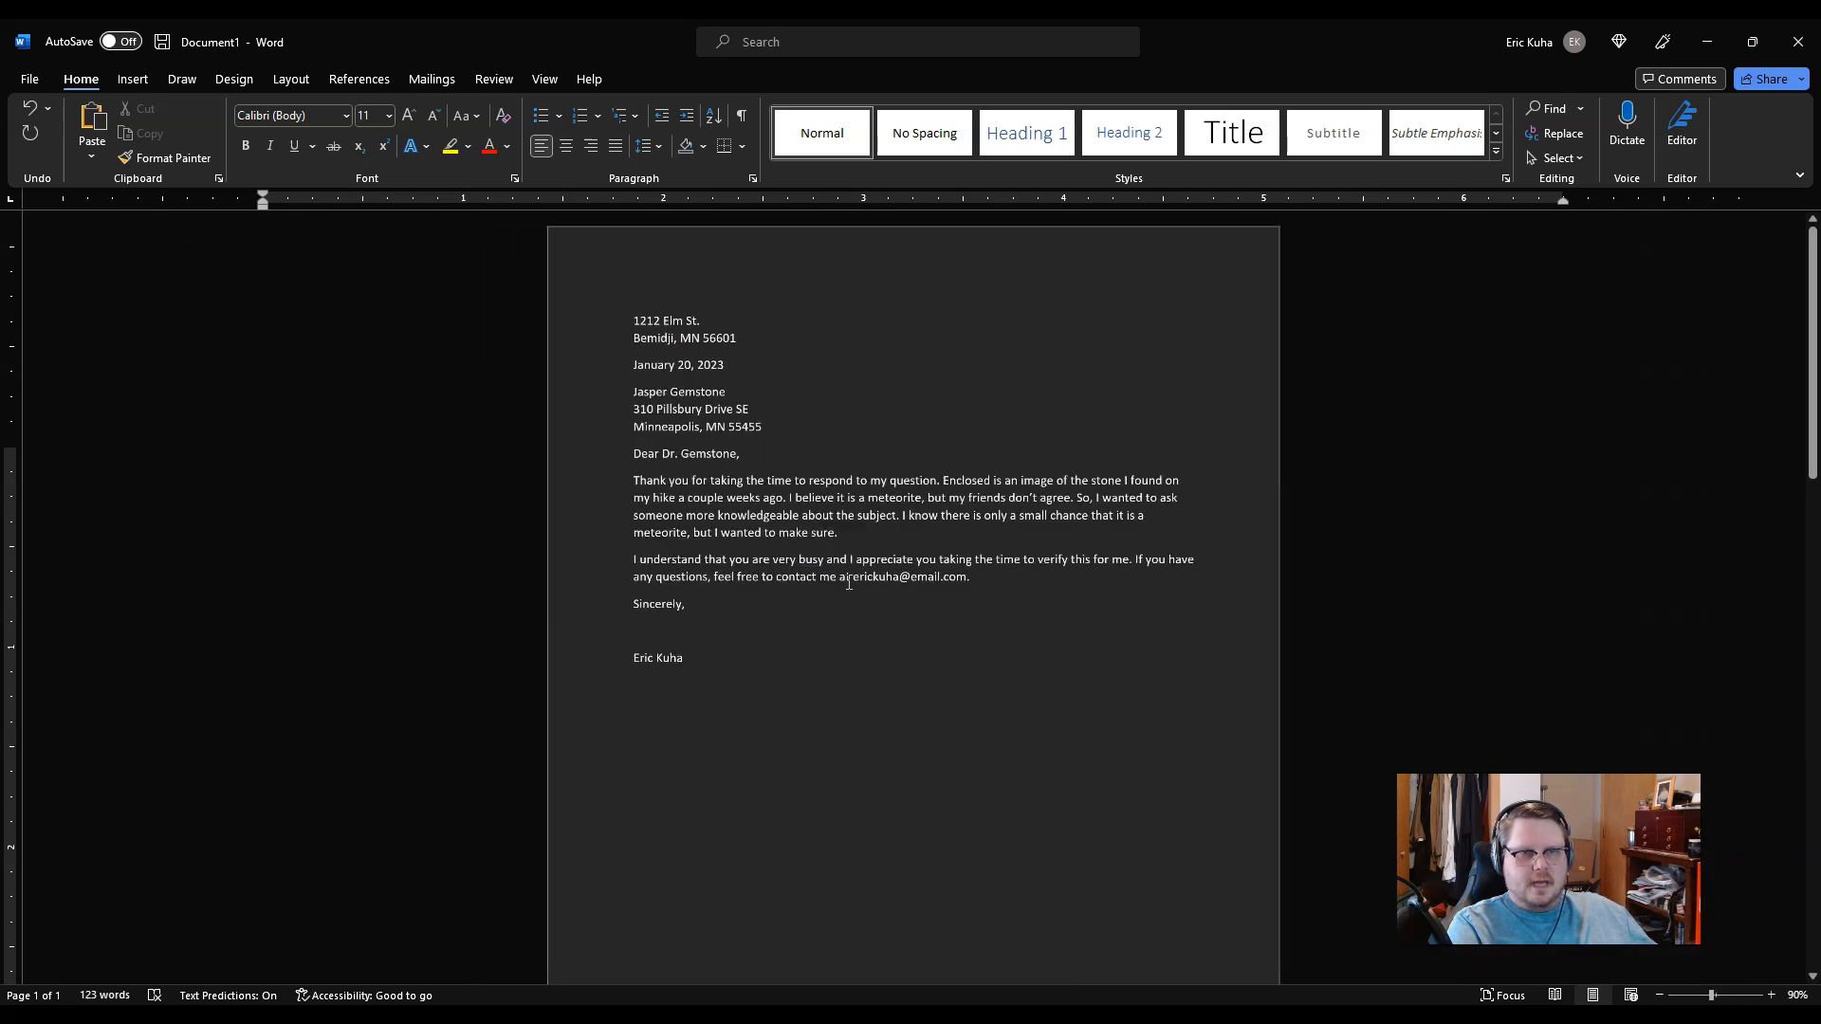
pyautogui.moveTo(683, 297); pyautogui.dragTo(667, 600)
pyautogui.click(865, 713)
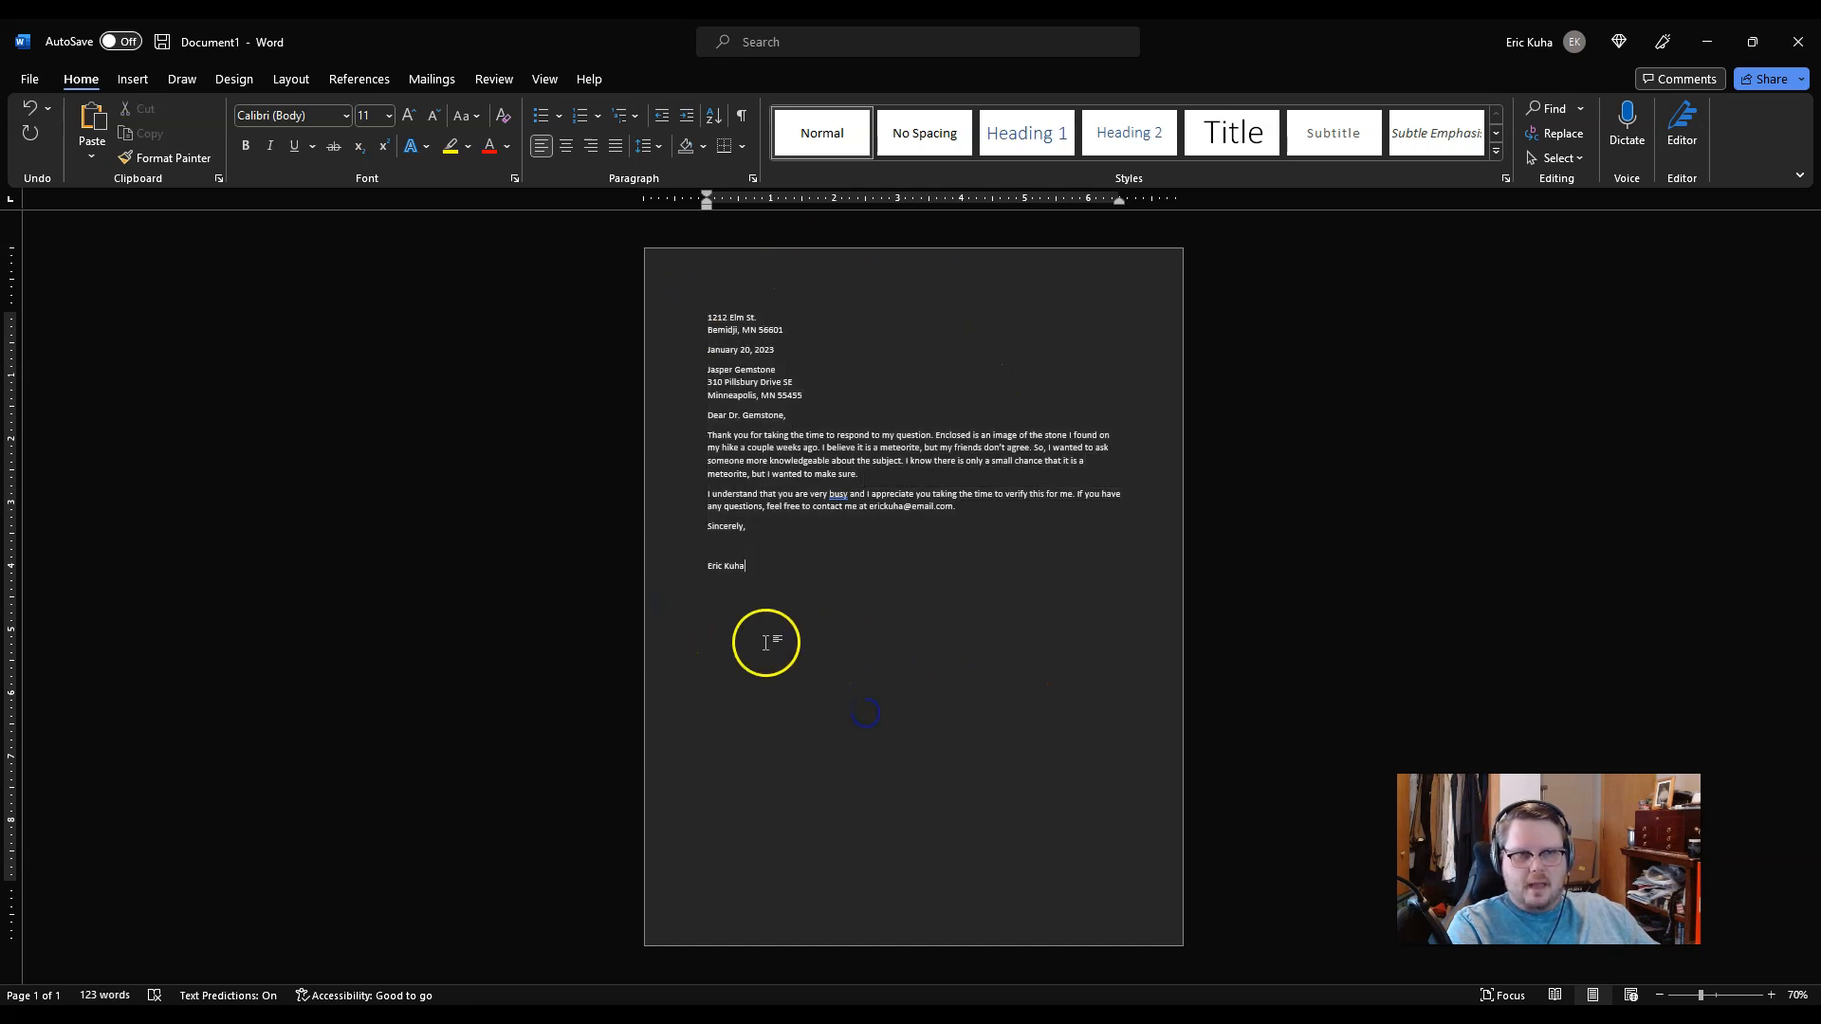
pyautogui.click(919, 762)
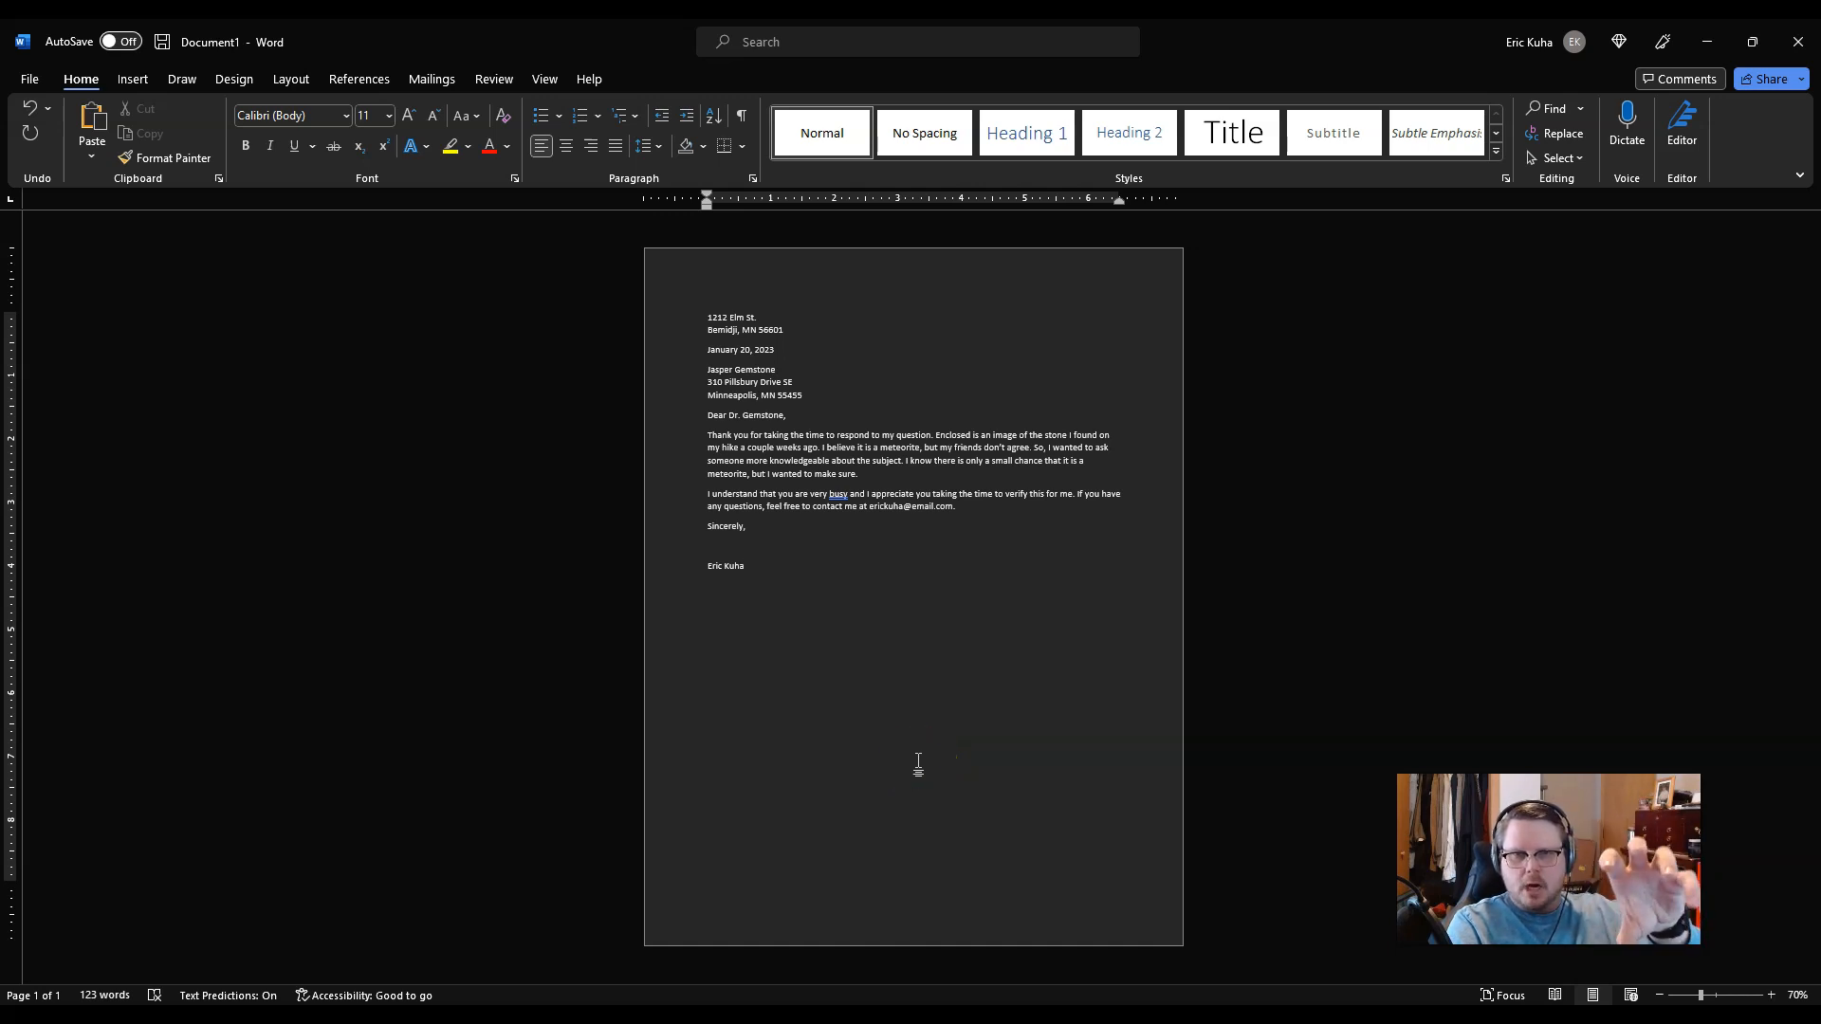
pyautogui.click(916, 768)
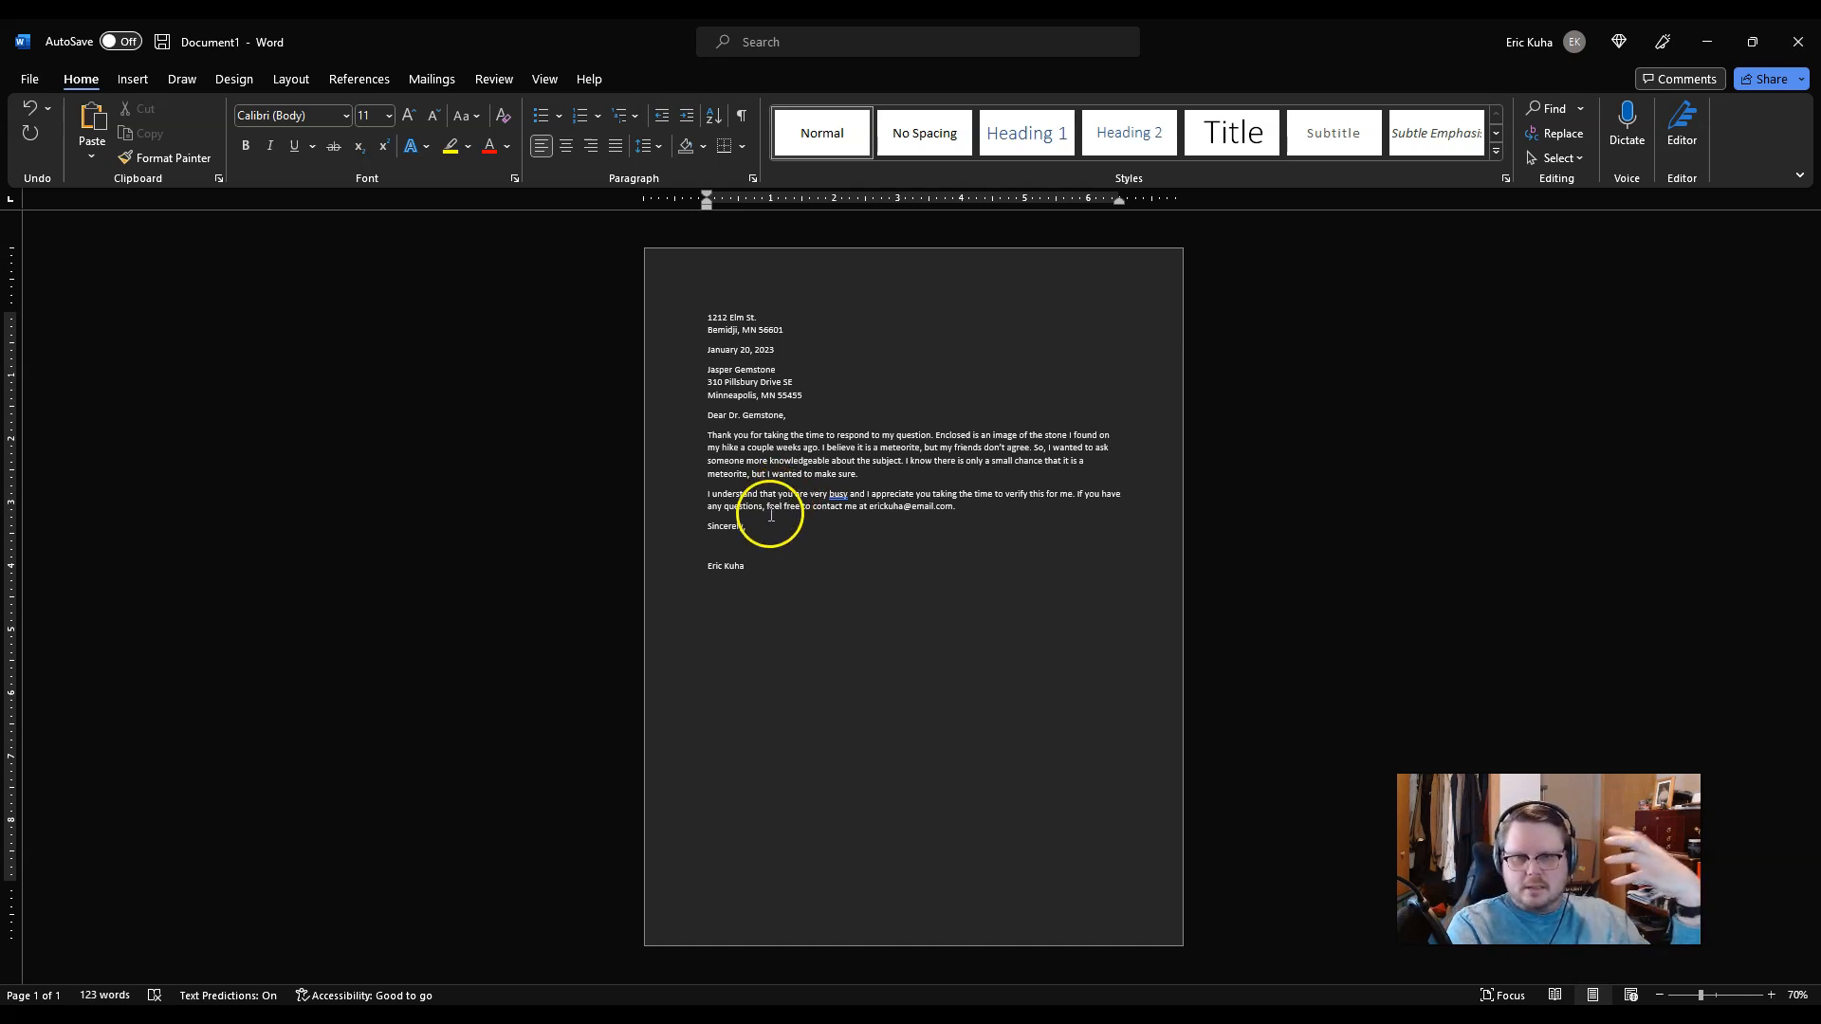
pyautogui.rightClick(442, 1019)
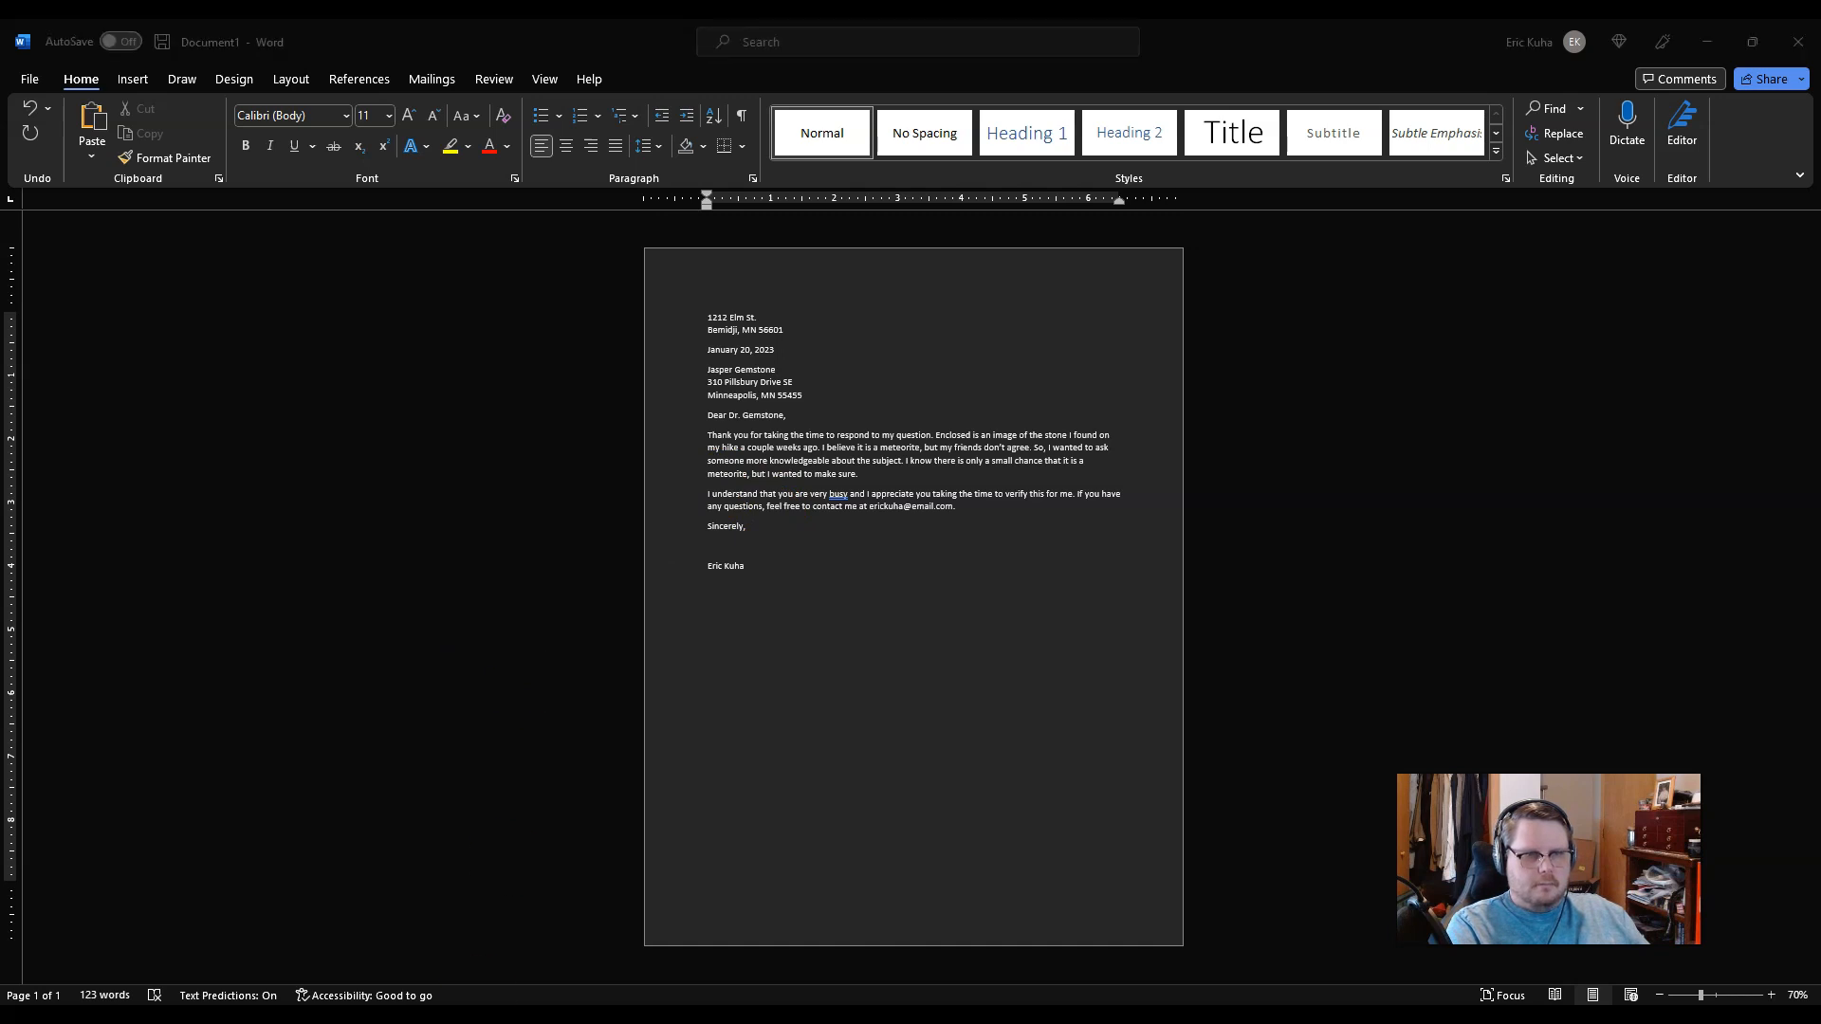
pyautogui.click(445, 984)
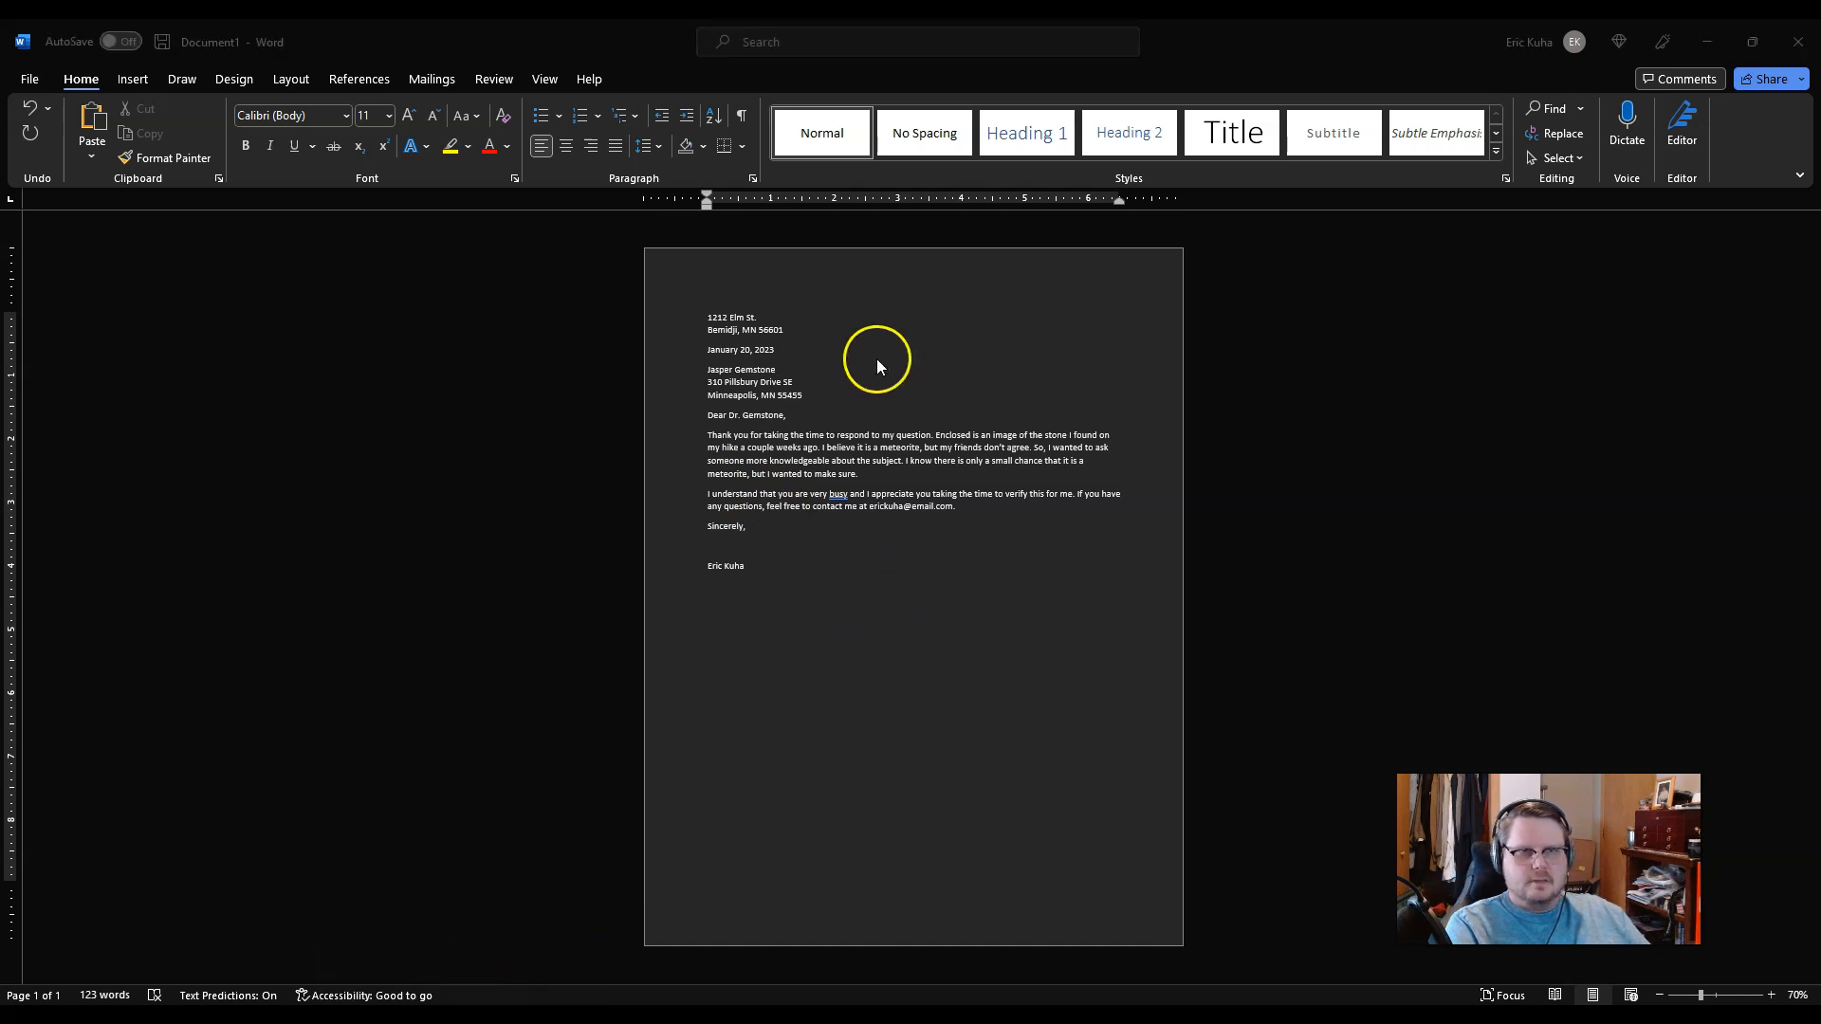
pyautogui.click(857, 572)
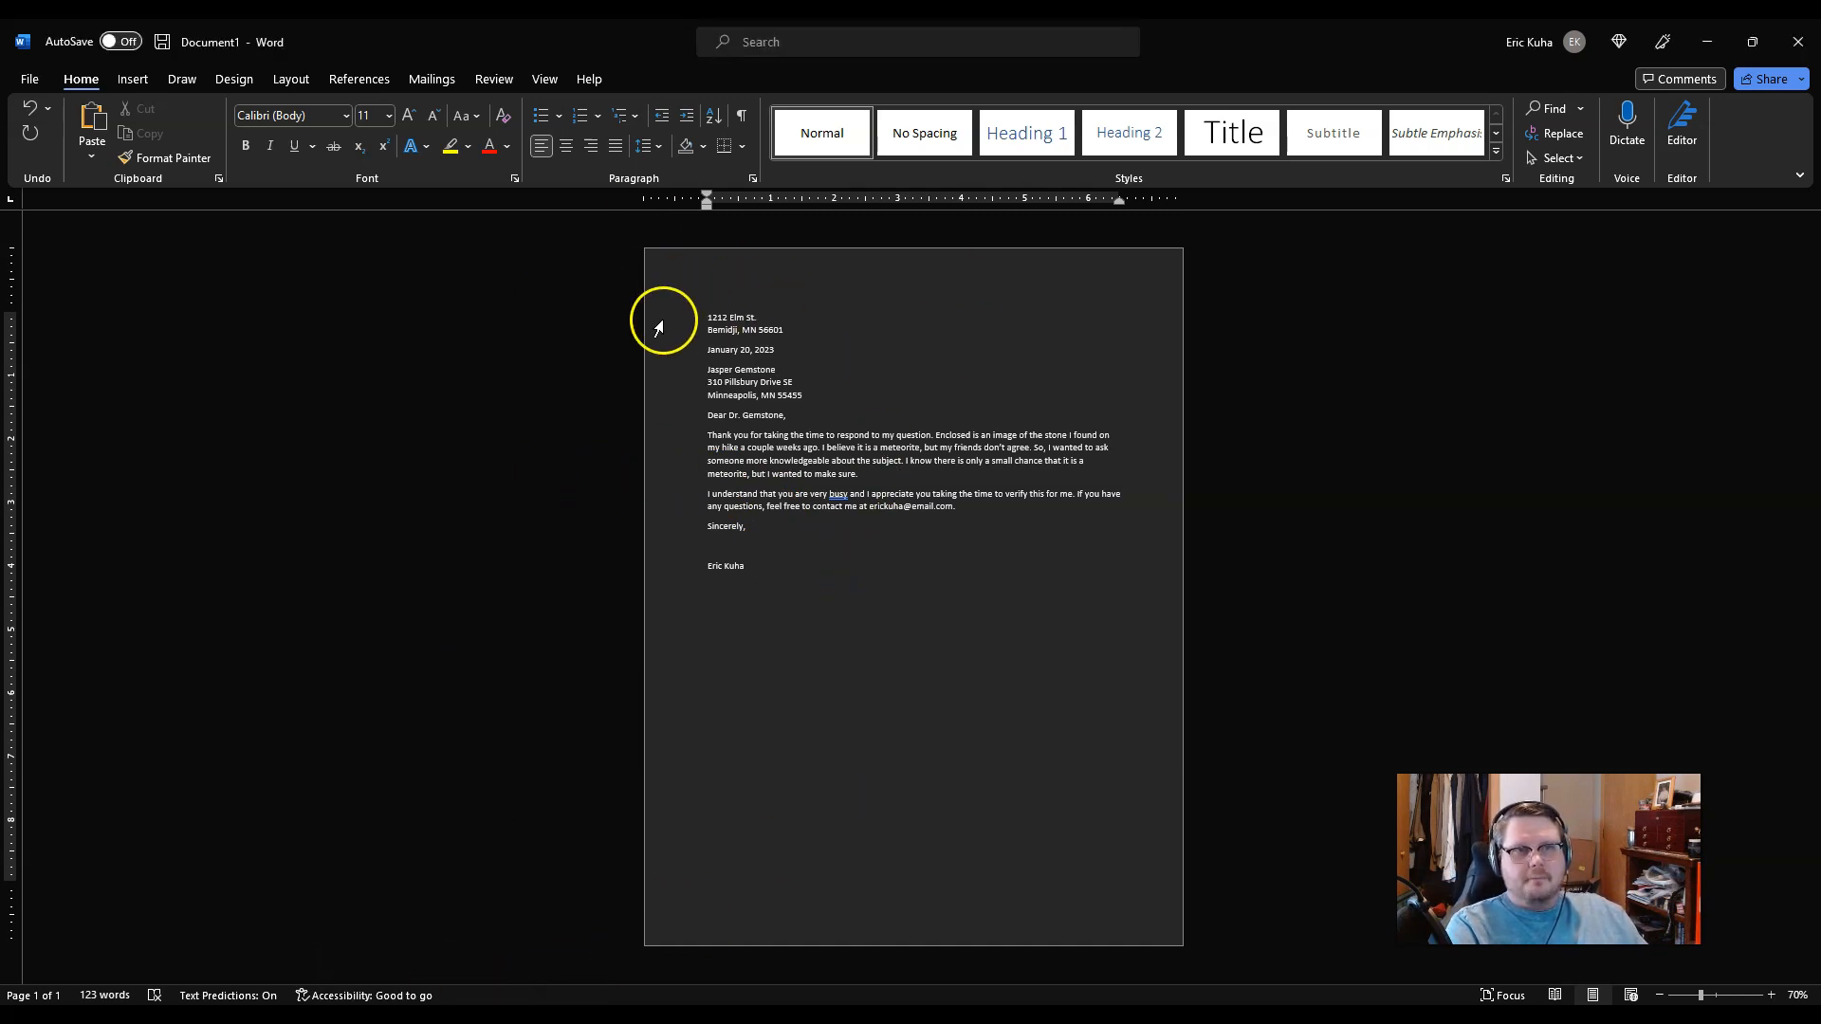
pyautogui.moveTo(663, 316); pyautogui.dragTo(703, 610)
pyautogui.click(895, 617)
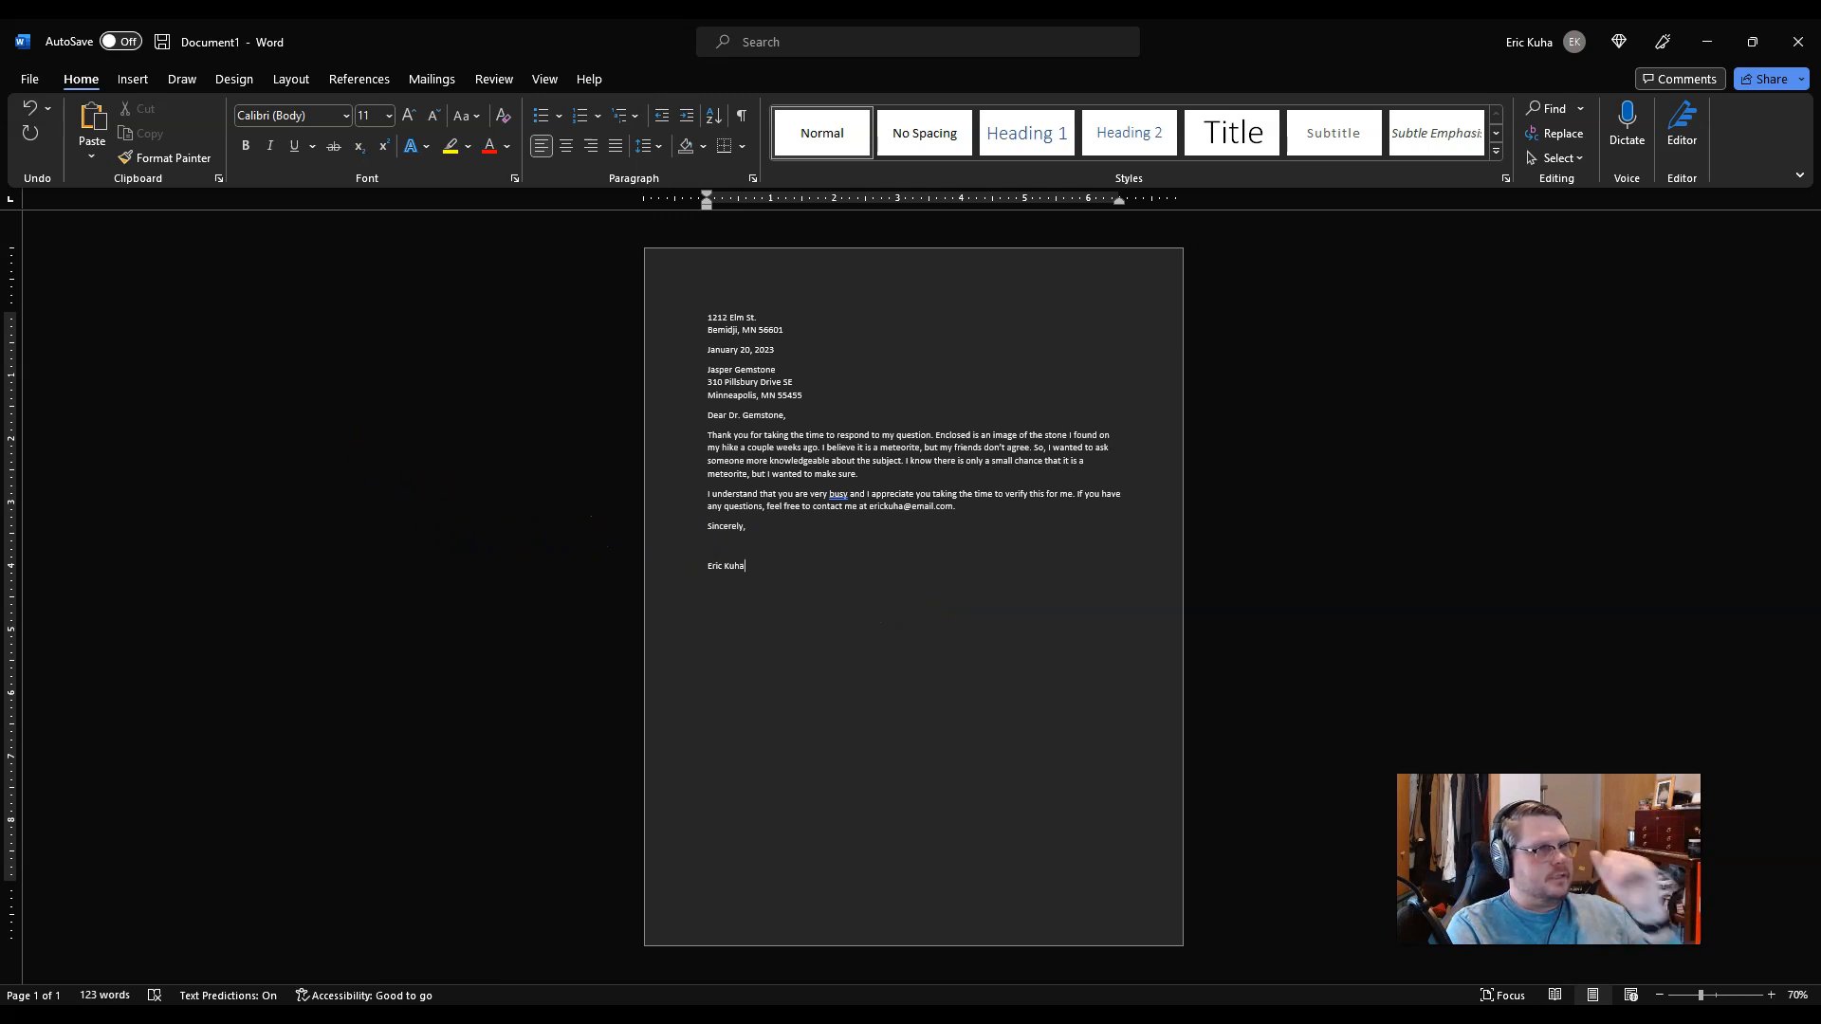
# Step: Set a 3-inch top margin through Layout > Margins > Custom Margins
pyautogui.click(292, 79)
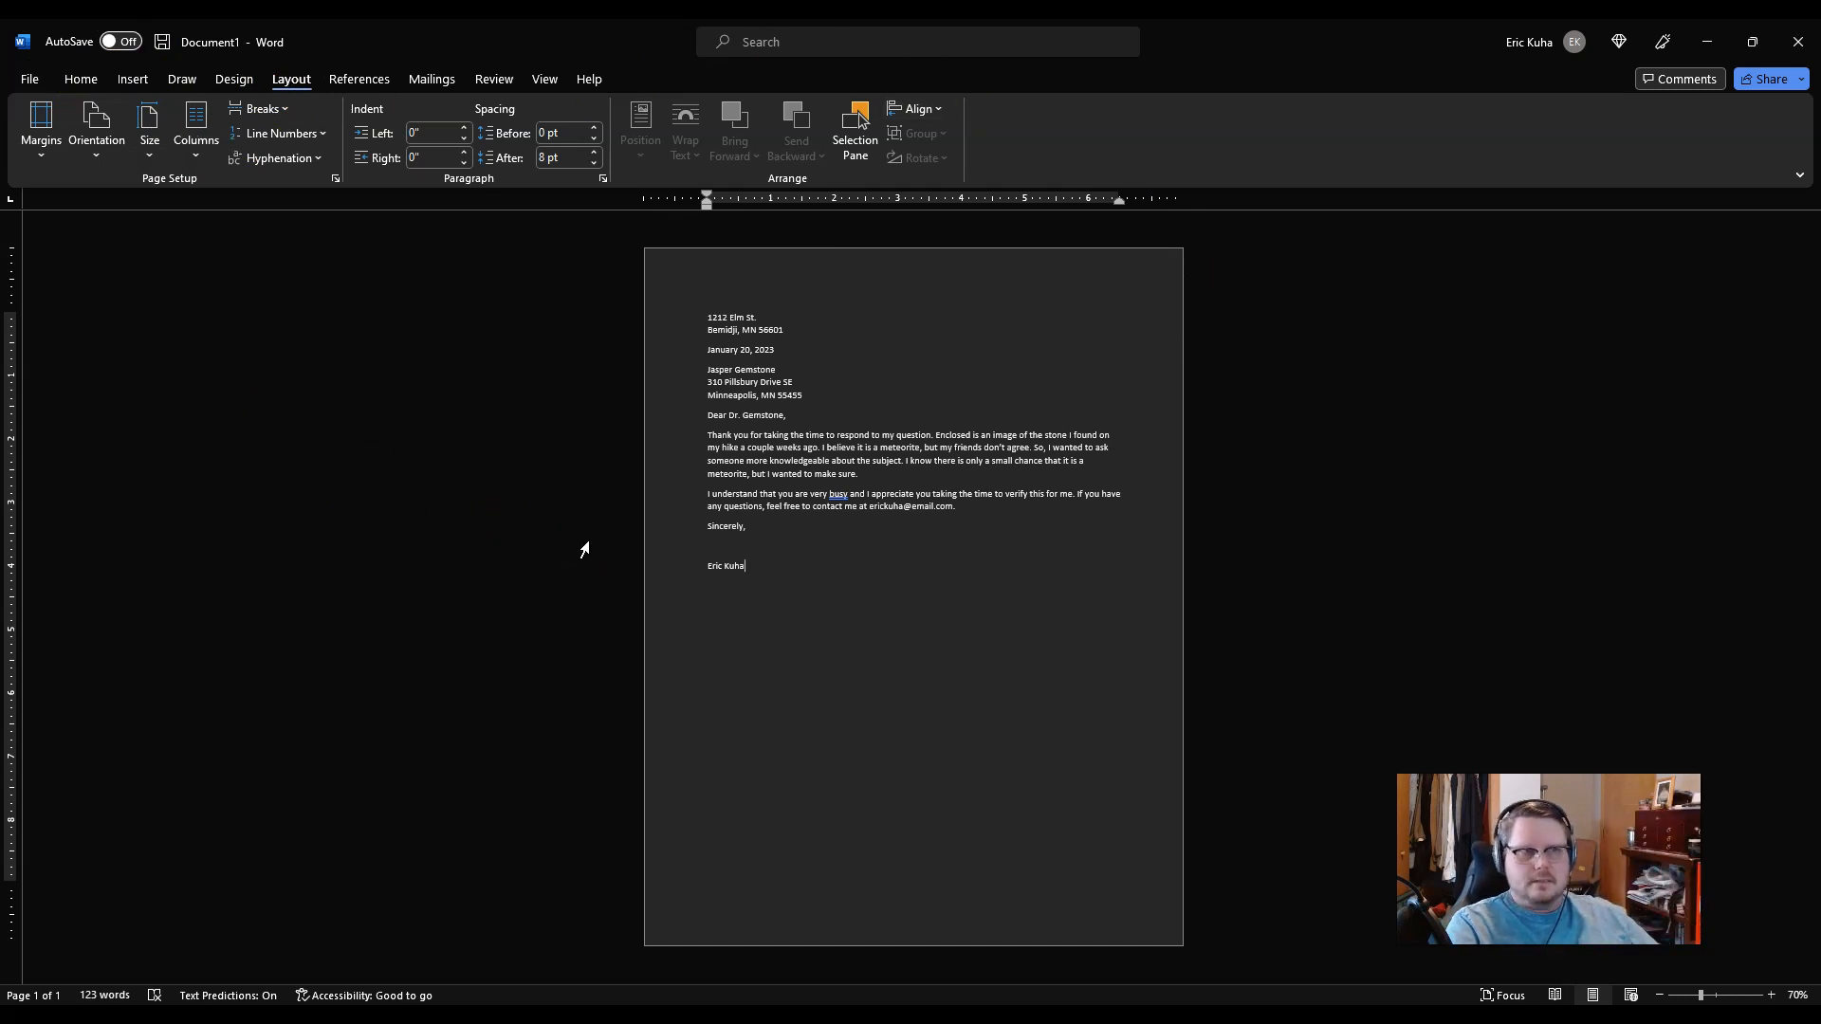
pyautogui.click(41, 128)
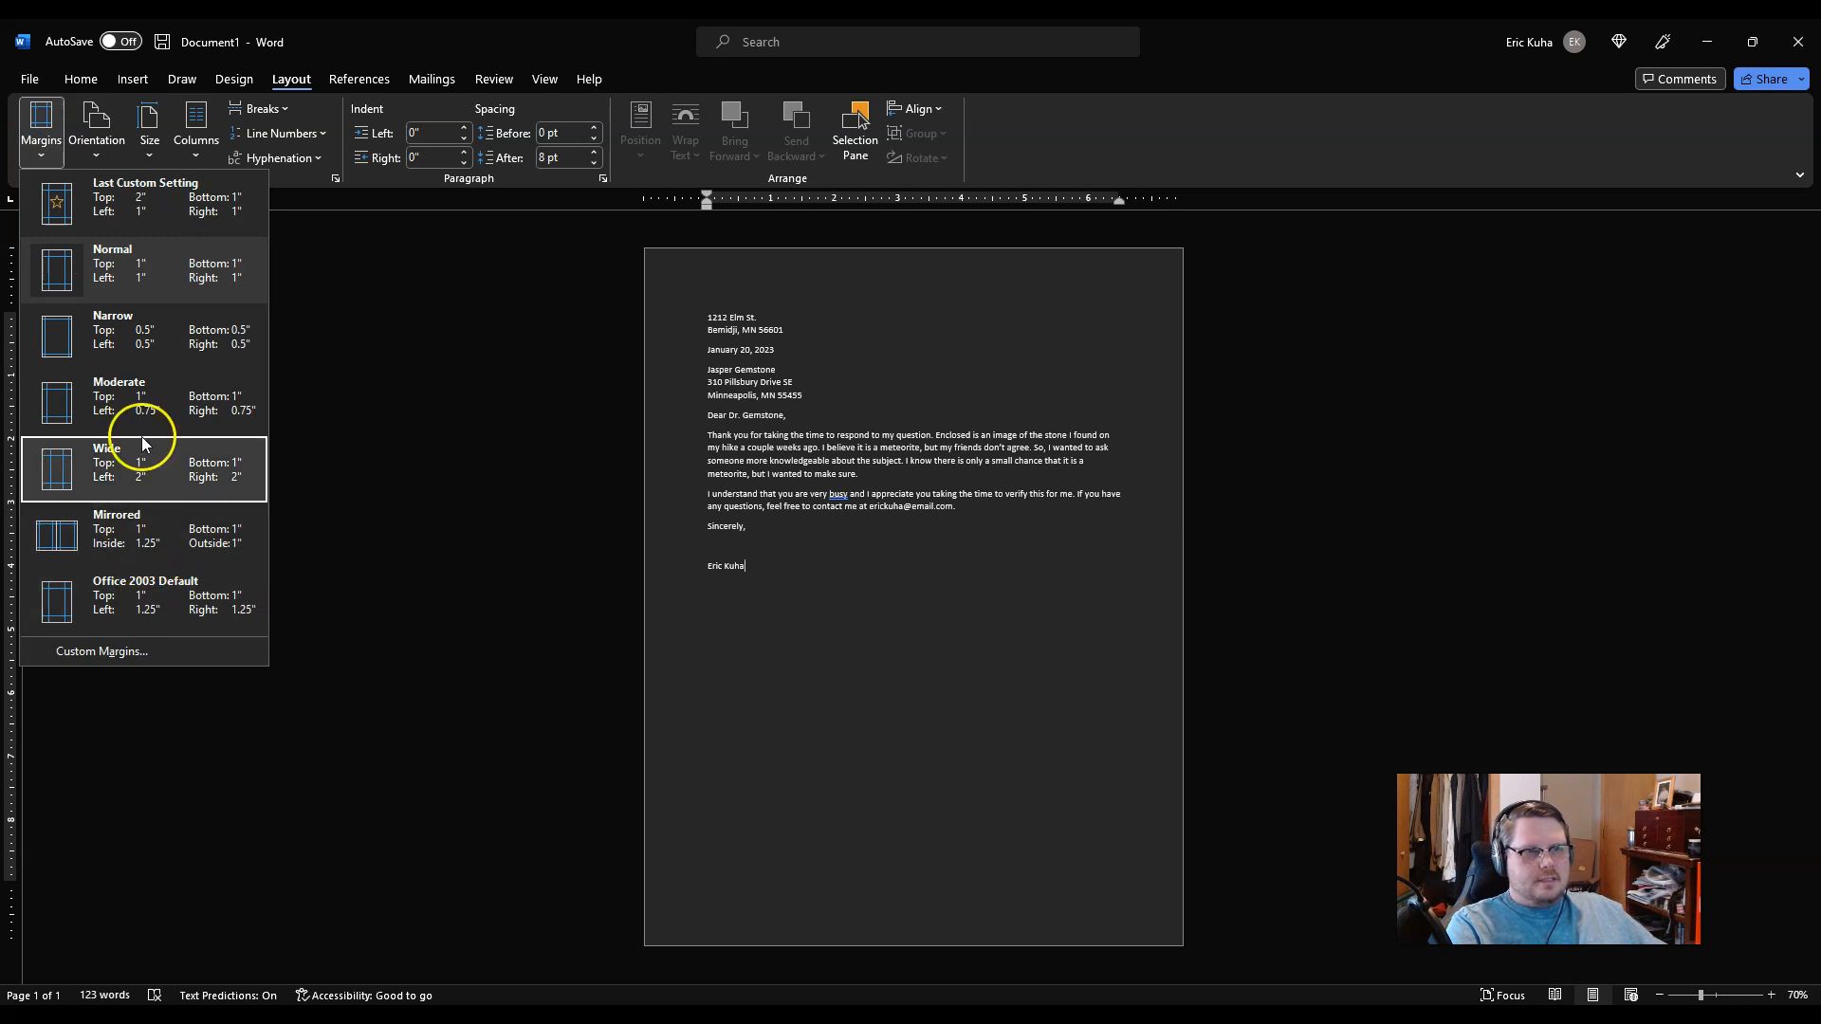
pyautogui.click(111, 655)
pyautogui.moveTo(867, 262); pyautogui.dragTo(326, 378)
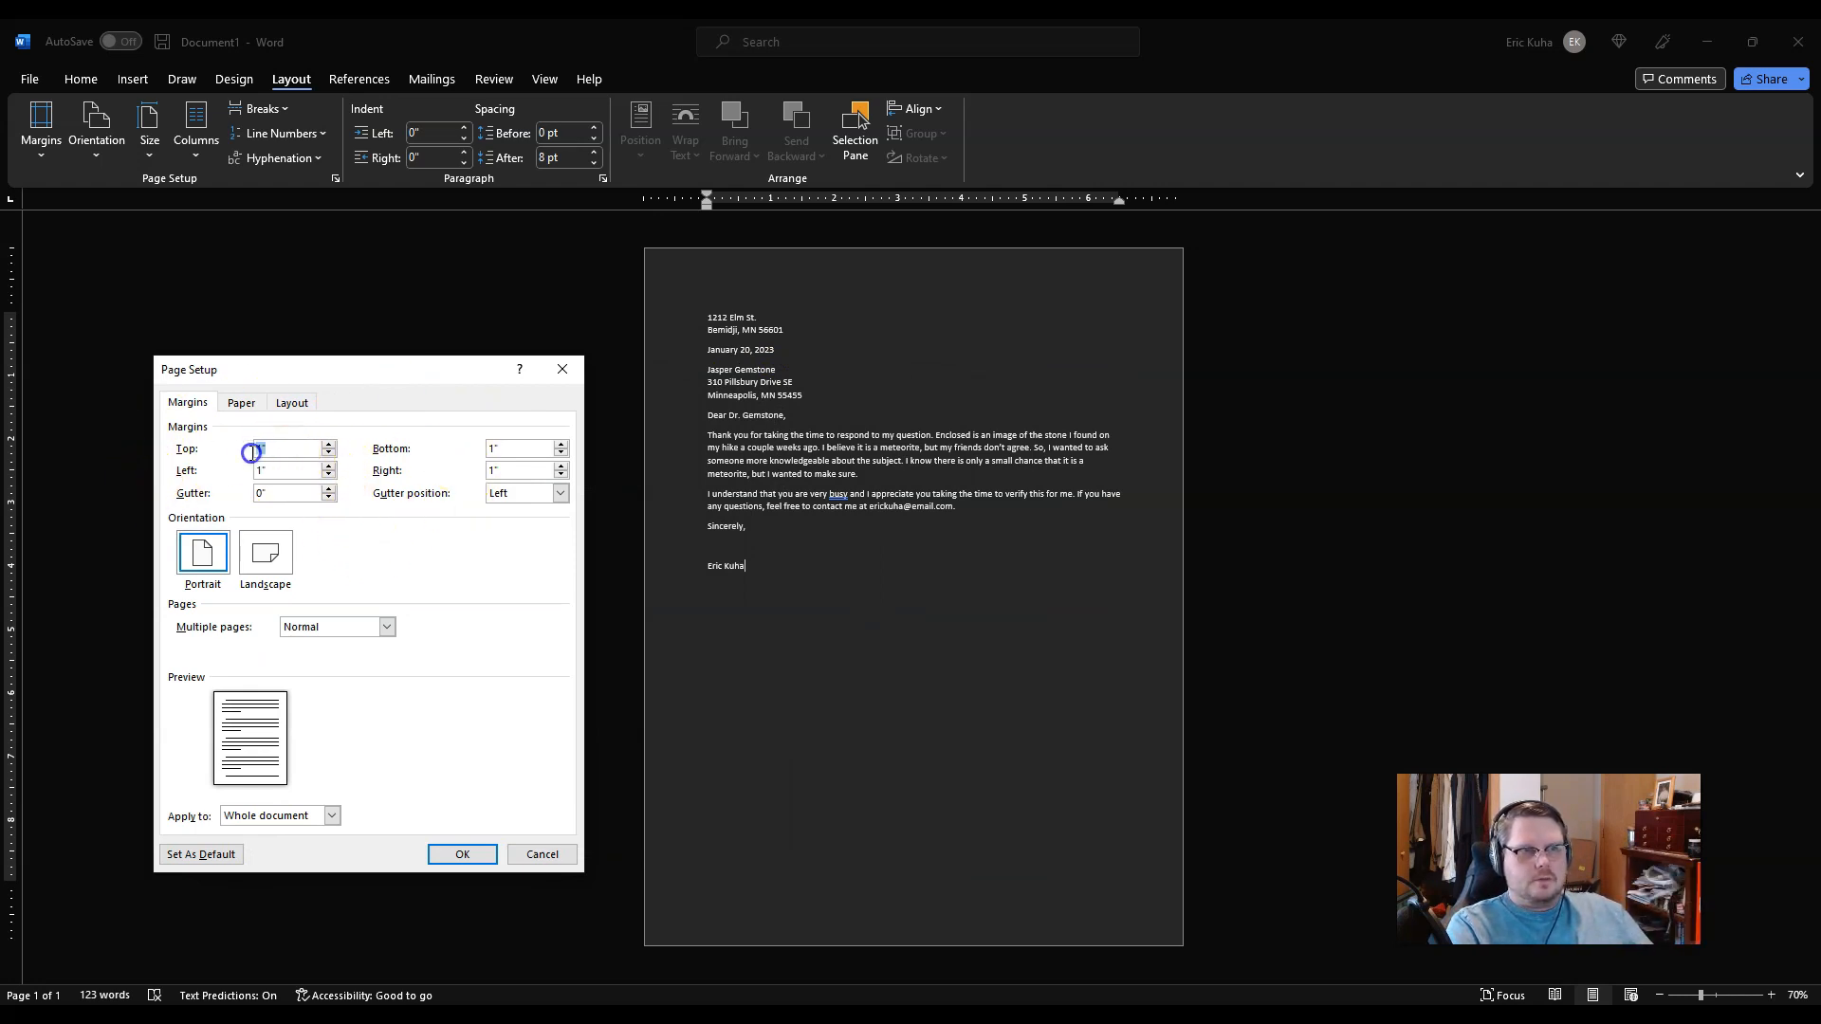
pyautogui.click(451, 534)
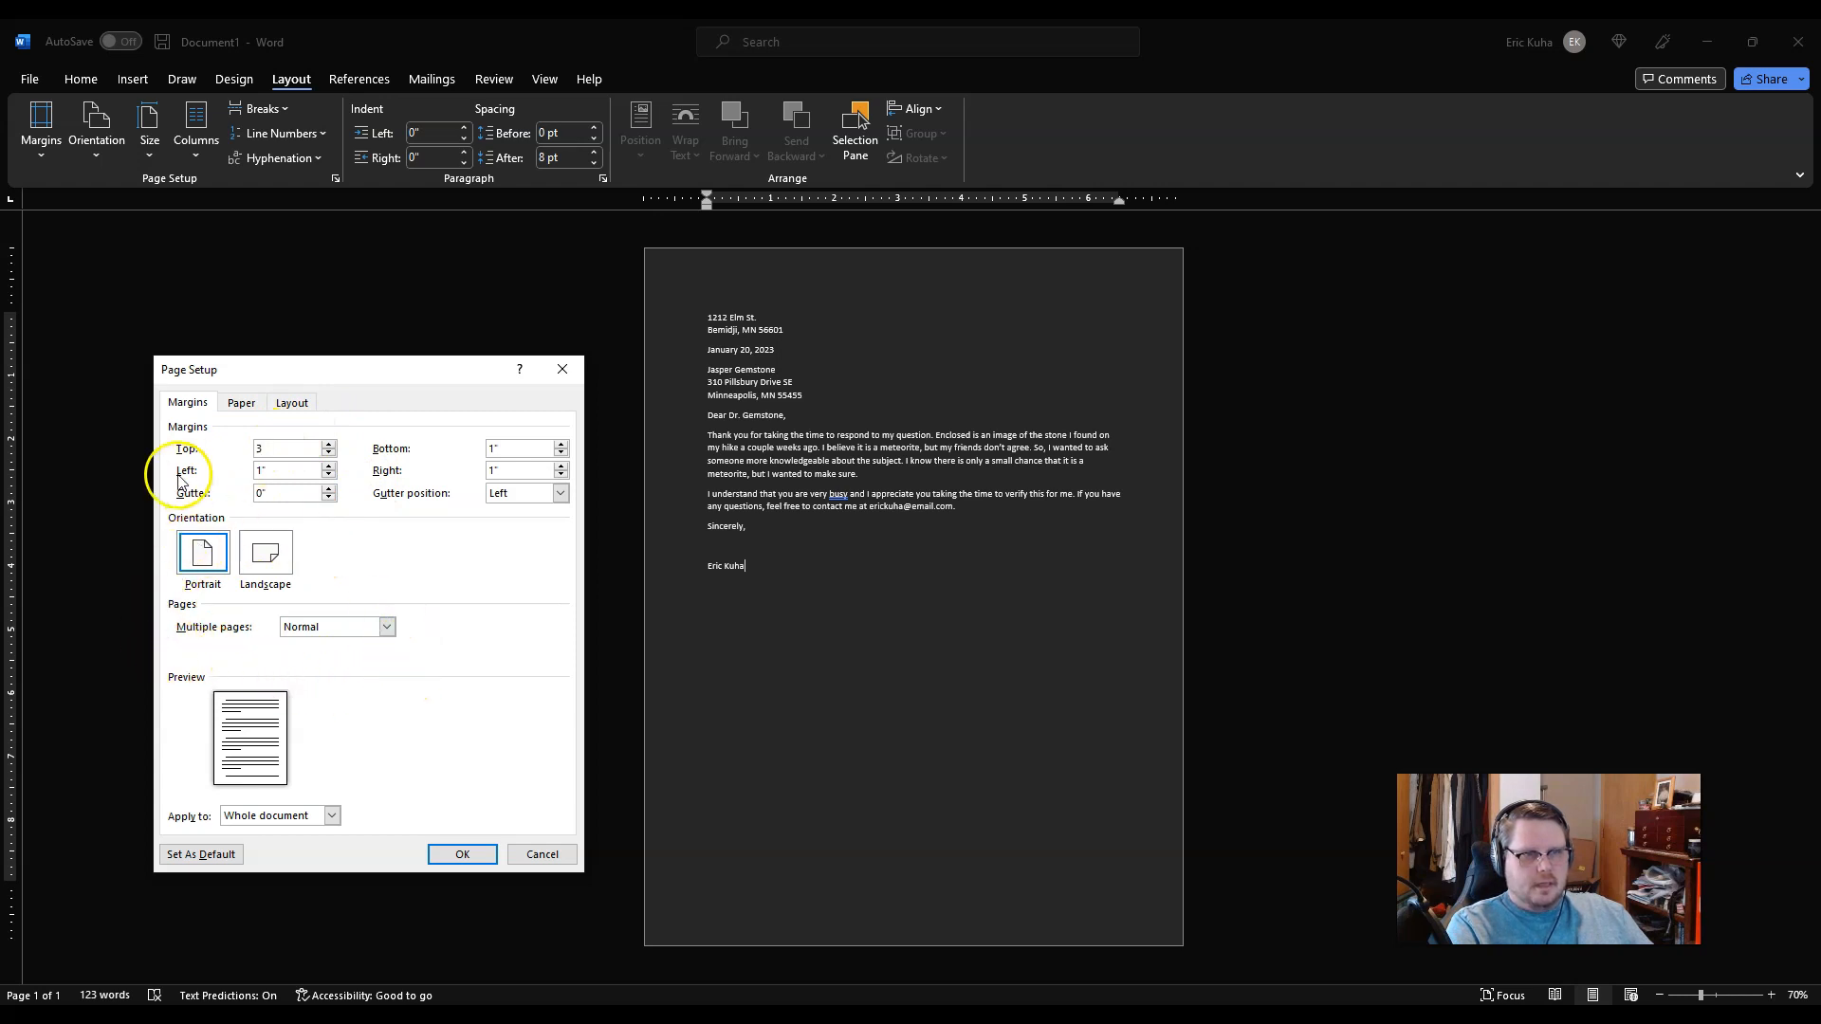
pyautogui.click(461, 854)
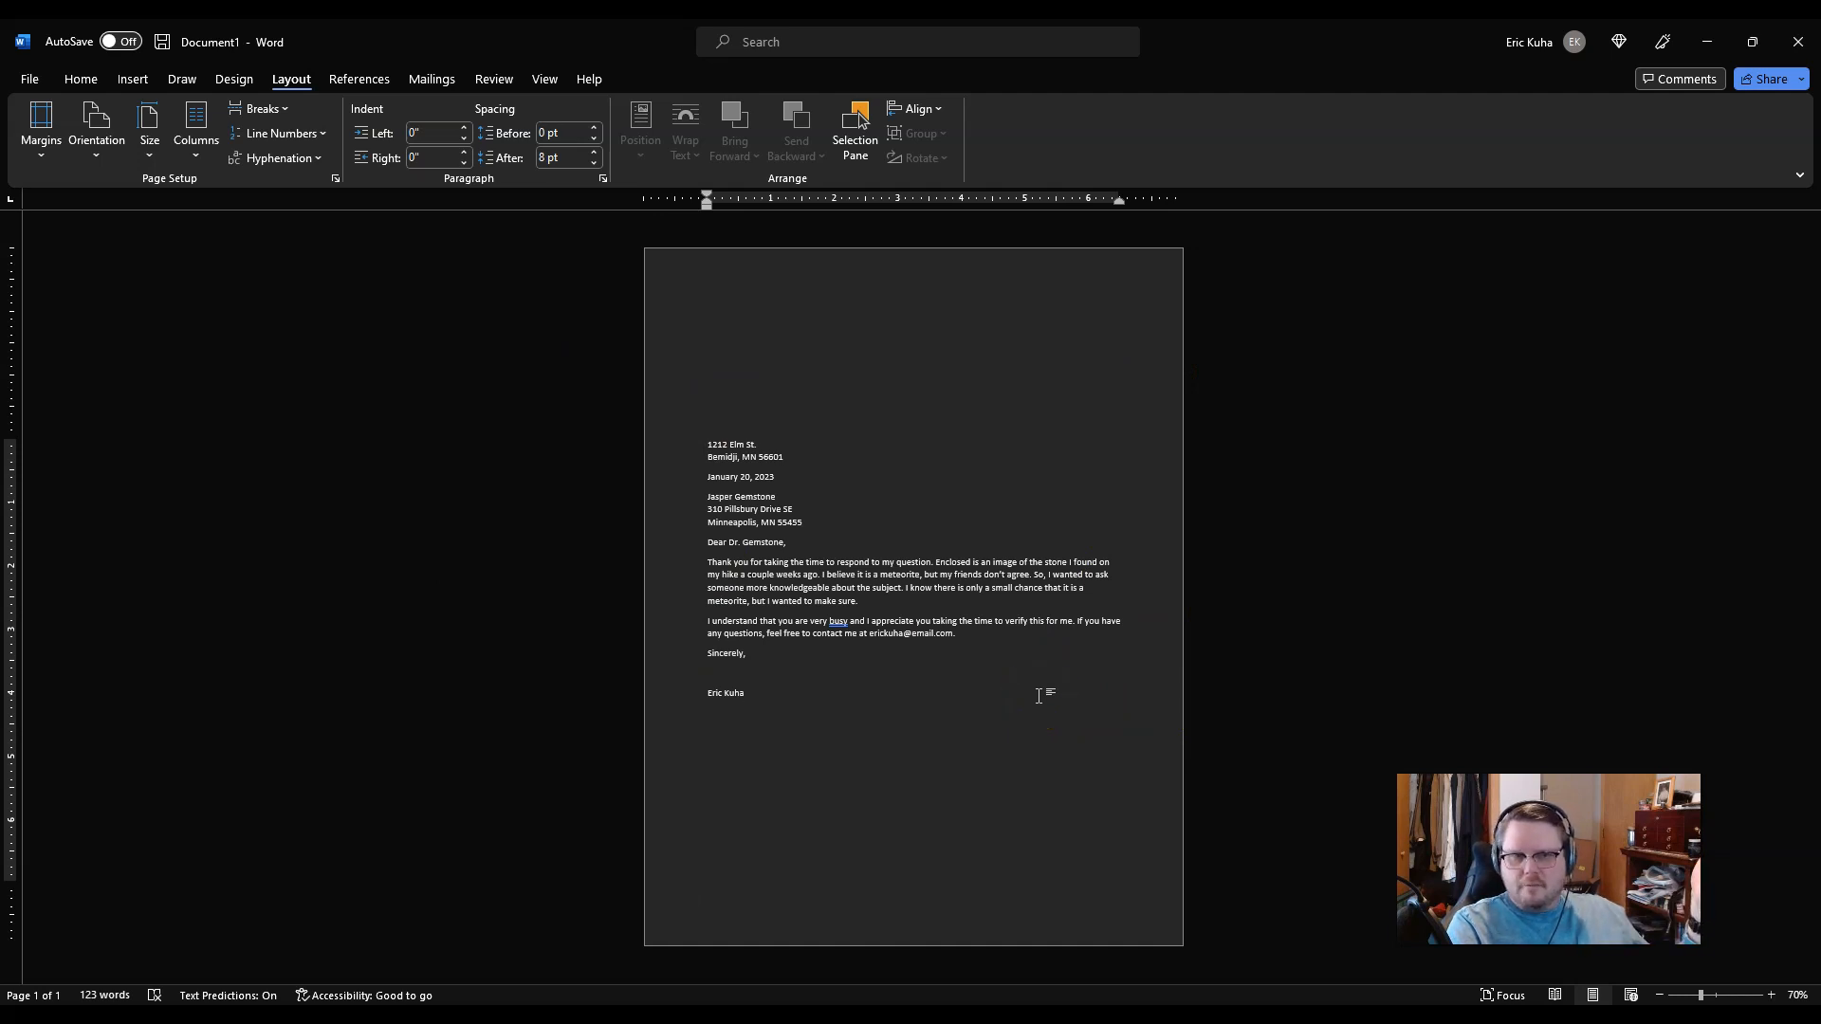
# Step: Save the letter as 'block letter.docx' in Documents\ITECH 100, then switch to the browser
pyautogui.click(44, 76)
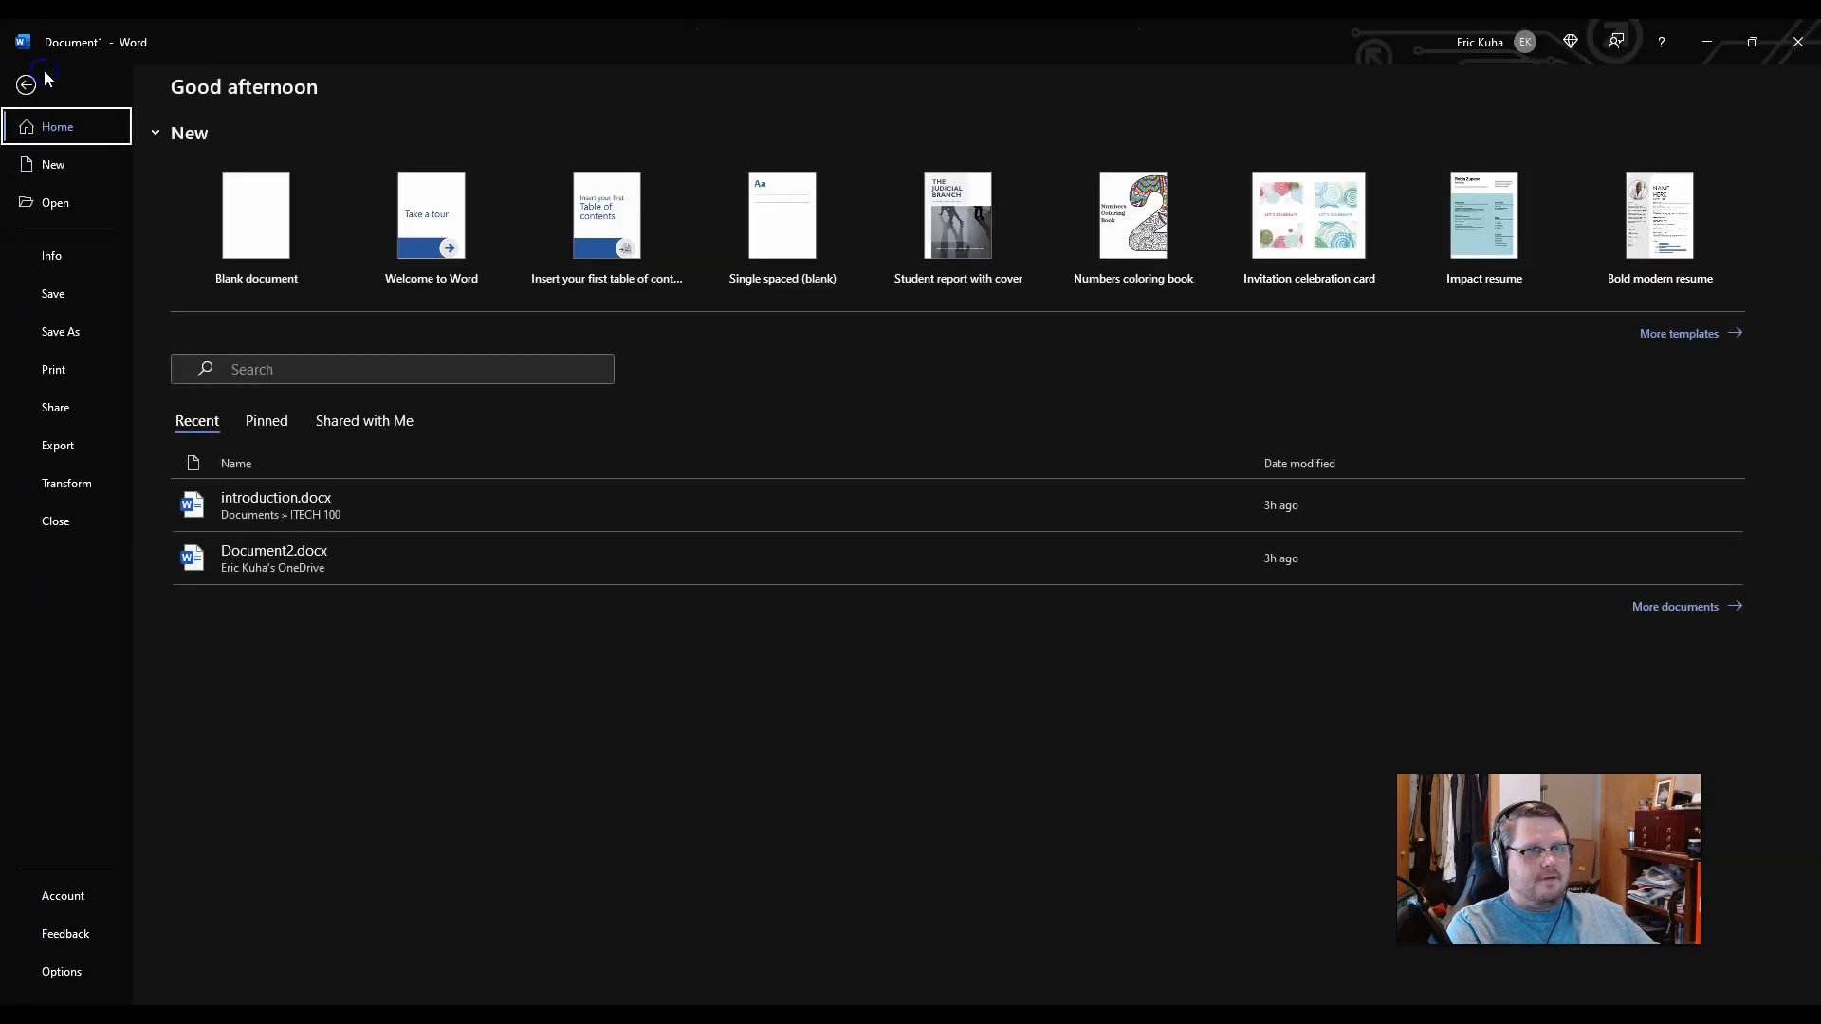
pyautogui.click(55, 297)
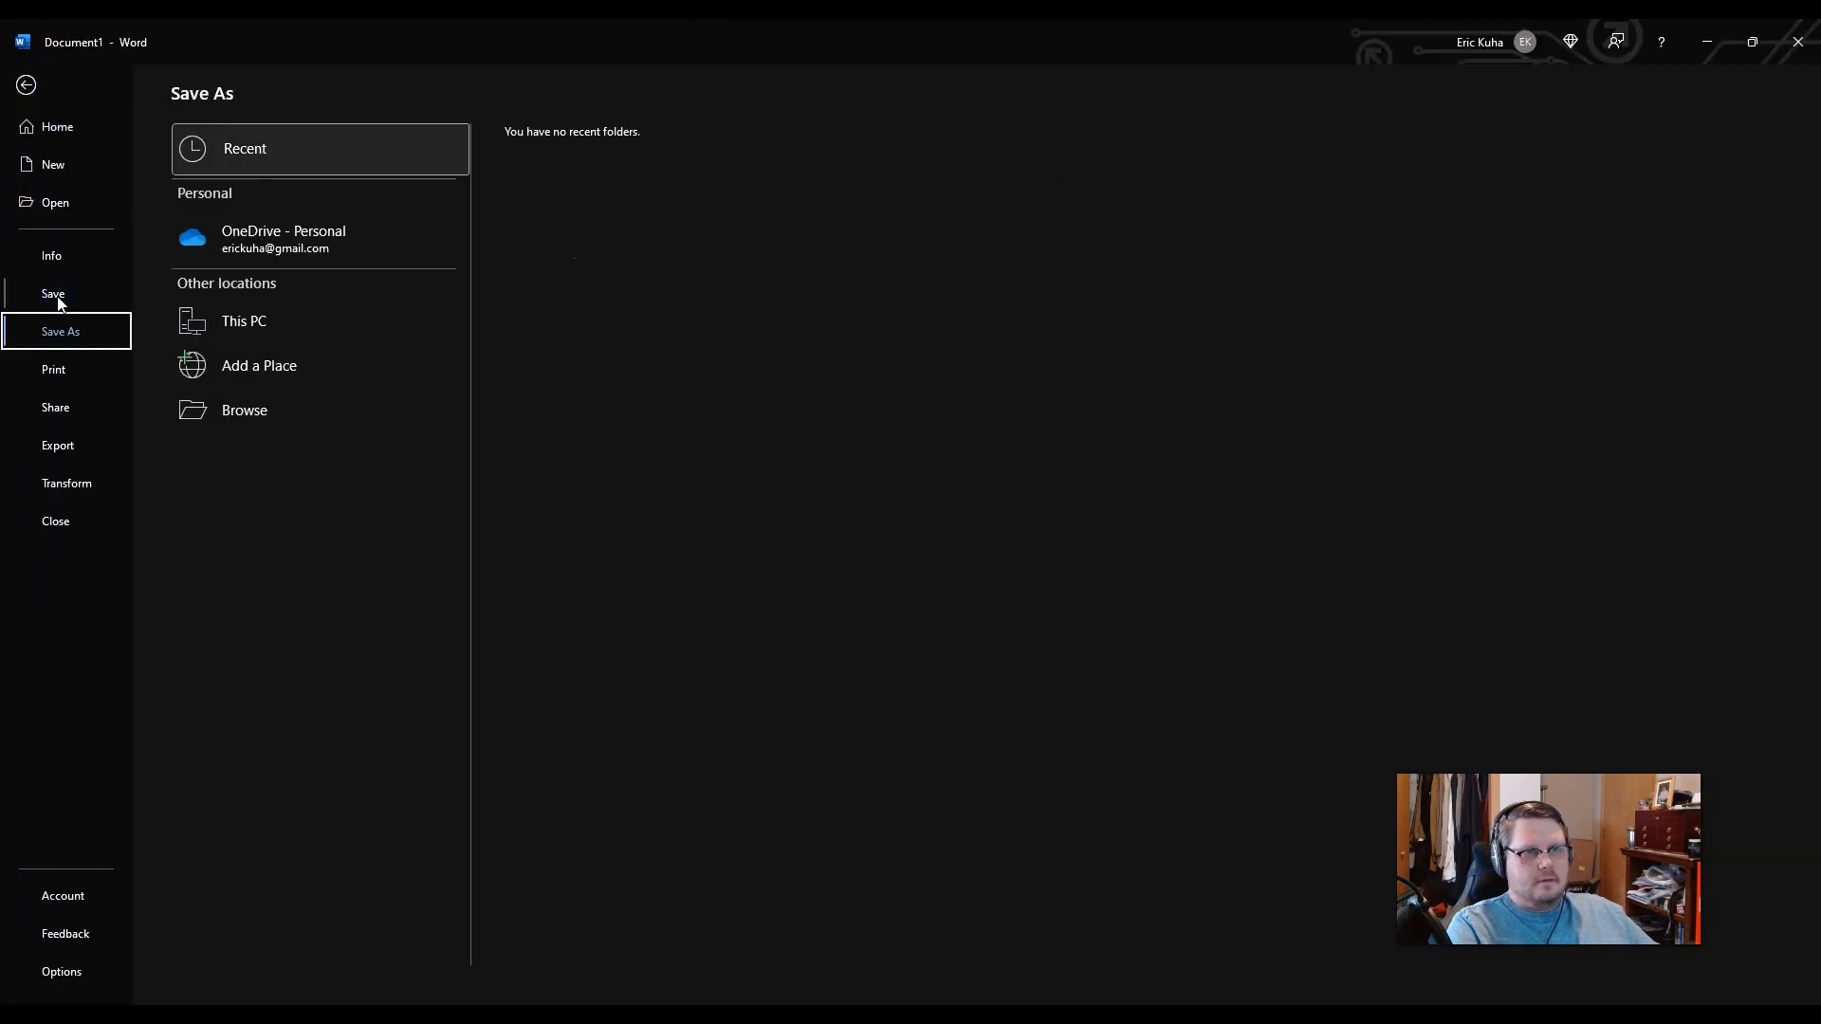
pyautogui.click(252, 414)
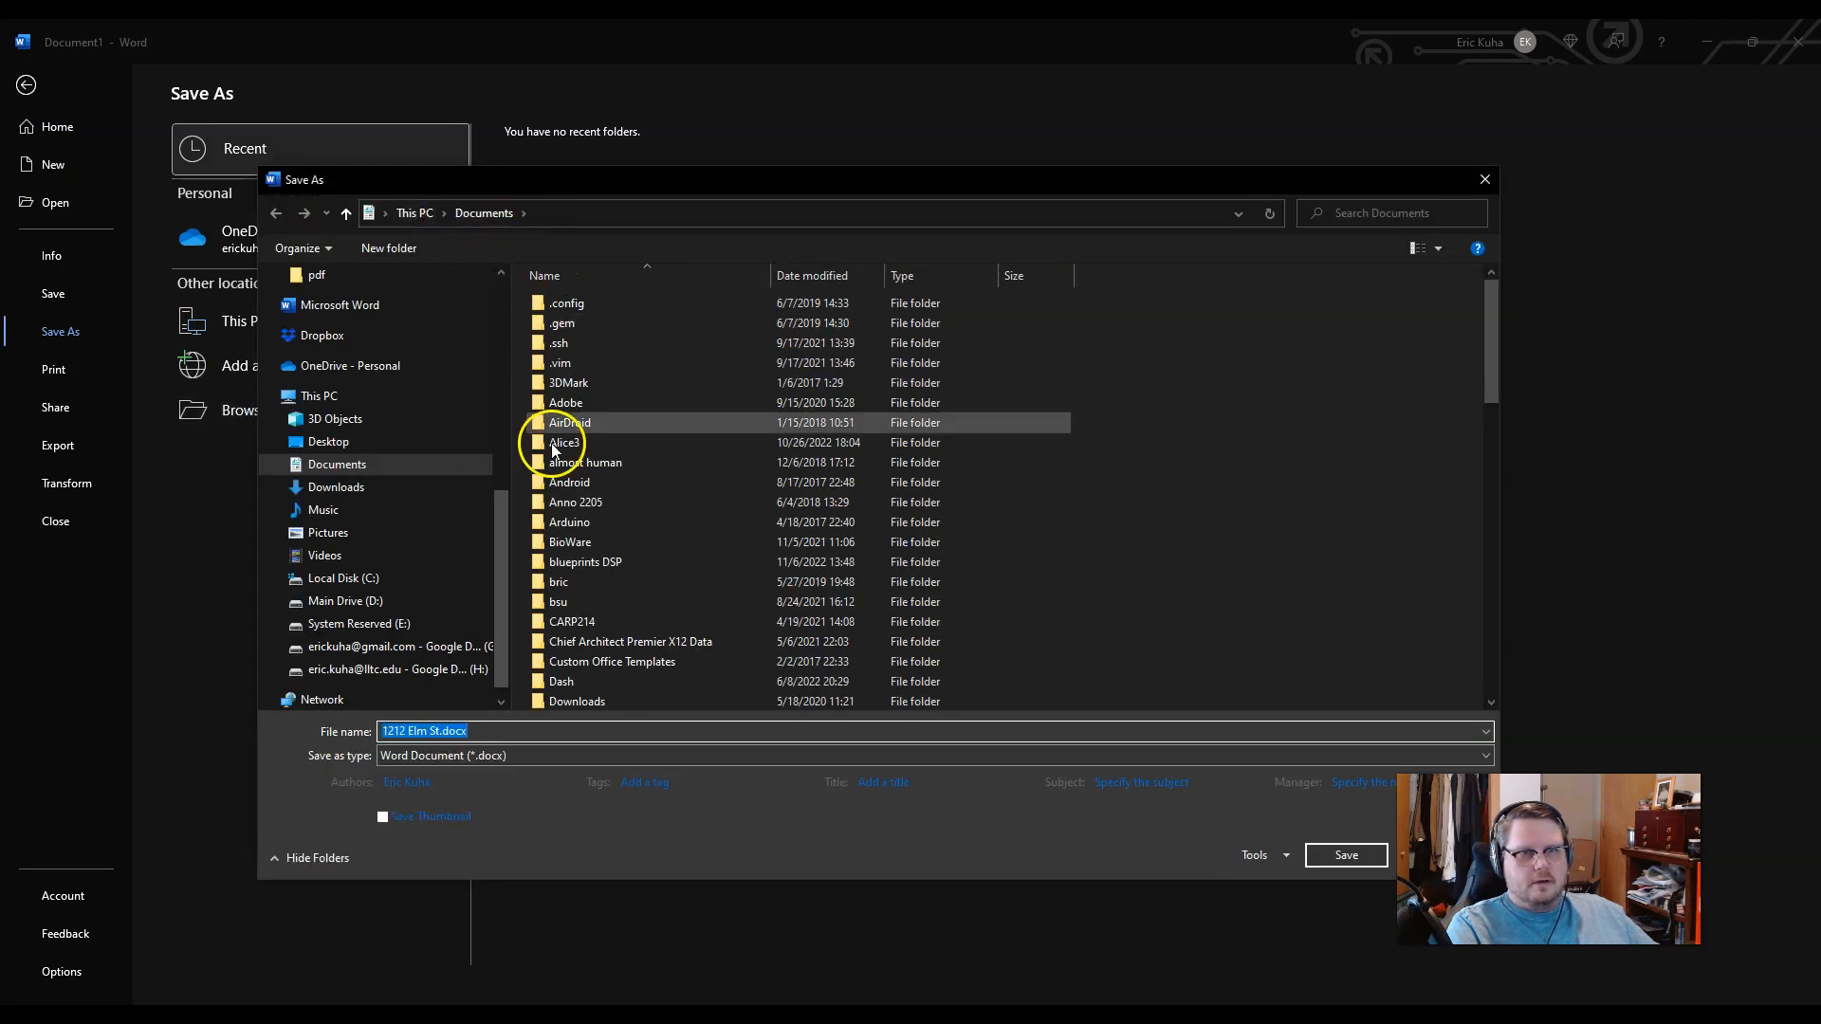
pyautogui.scroll(-6, 555, 451)
pyautogui.click(576, 579)
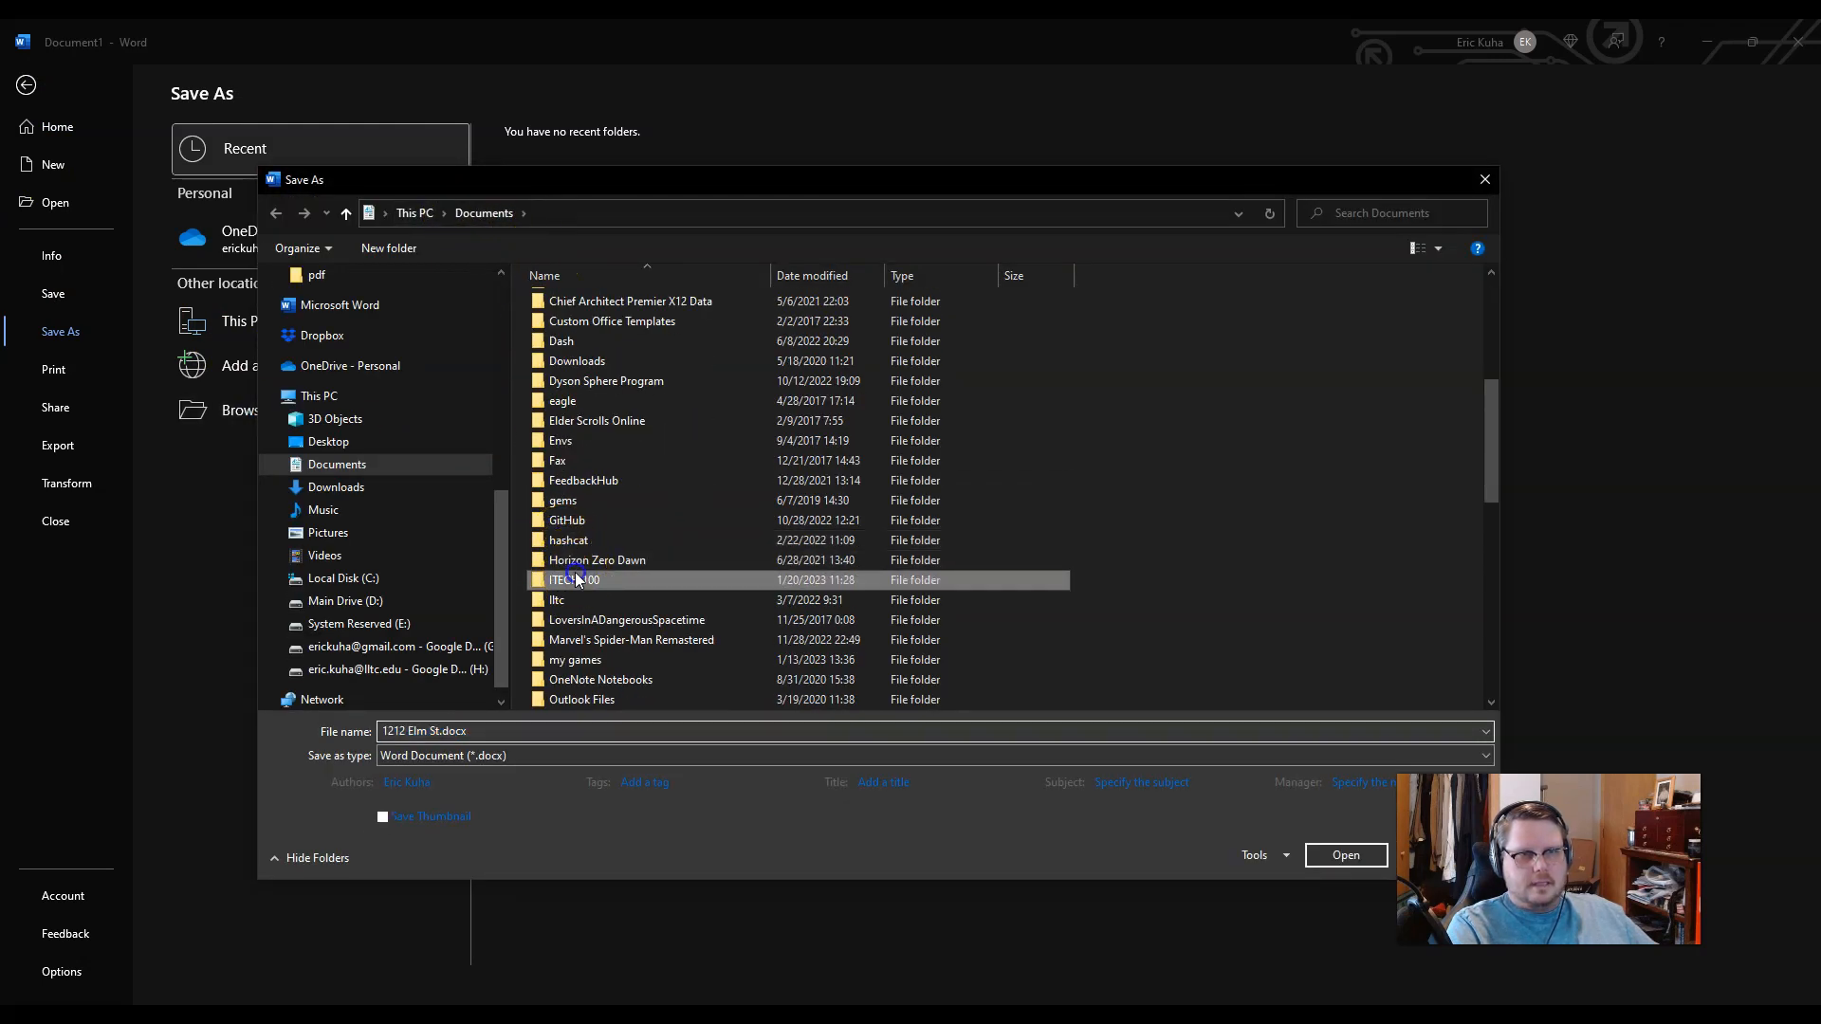
pyautogui.click(576, 580)
pyautogui.click(516, 731)
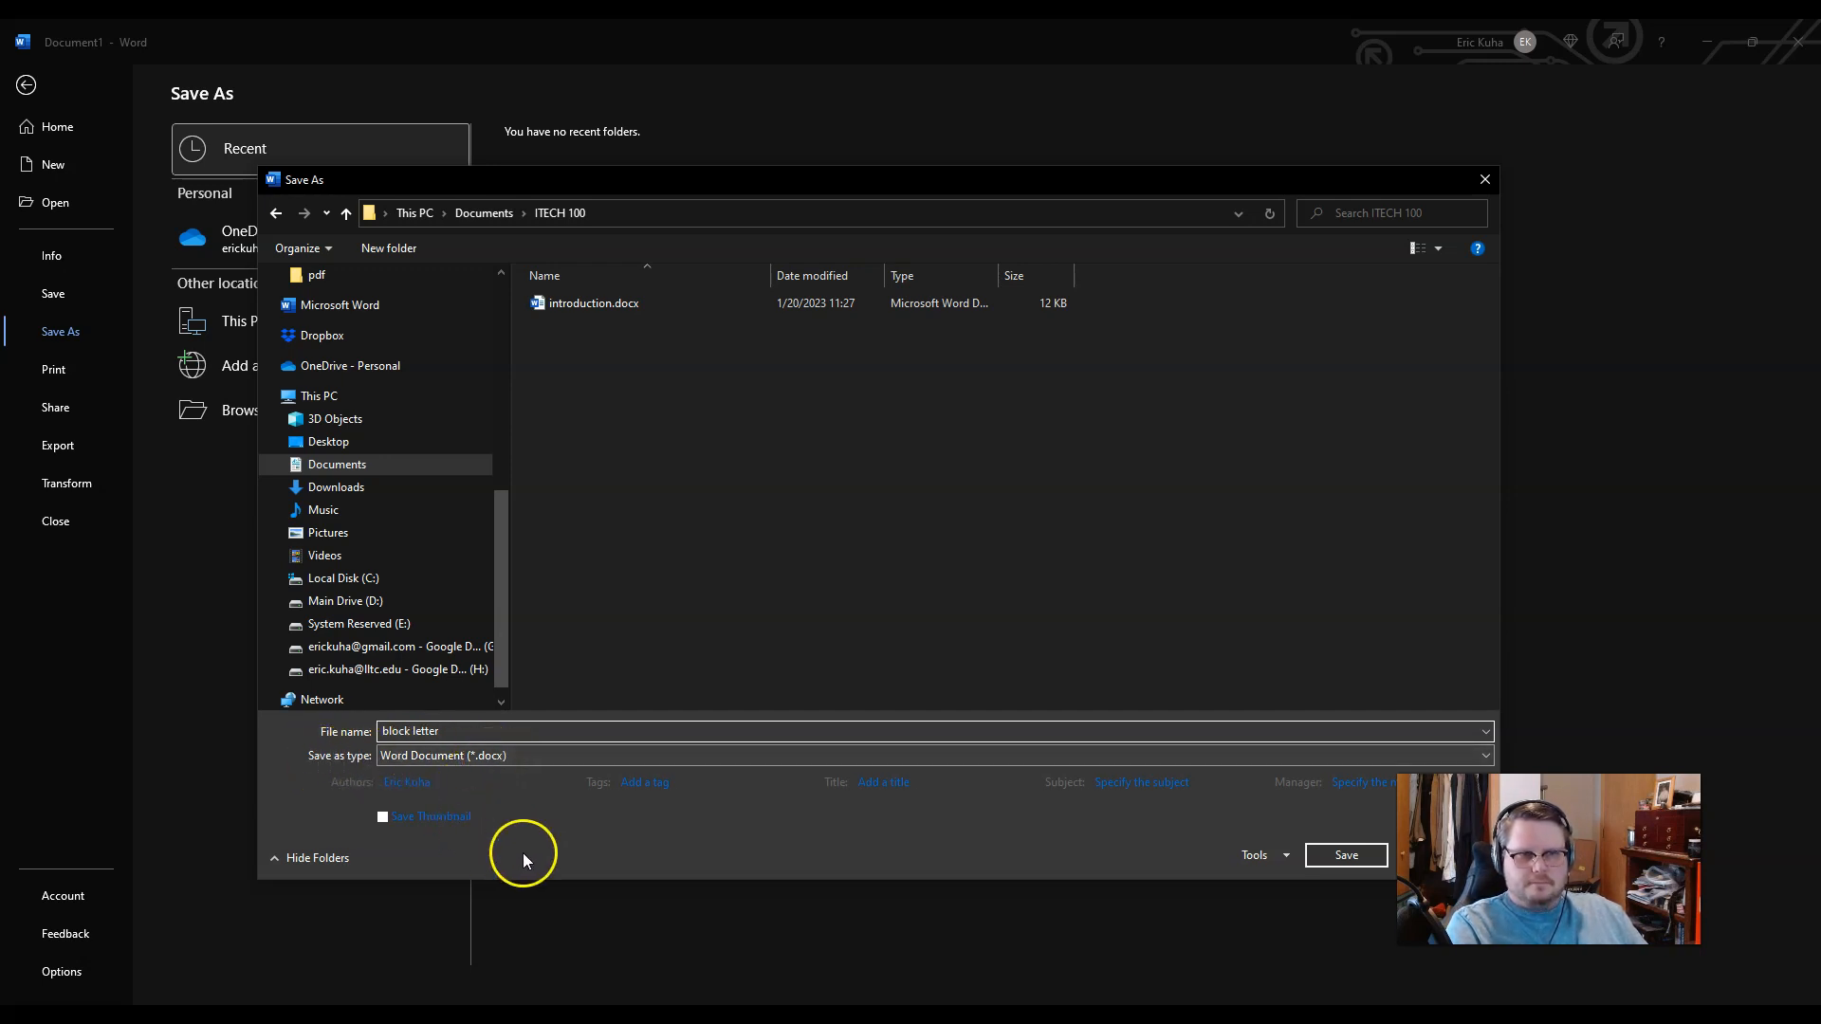
pyautogui.click(1344, 856)
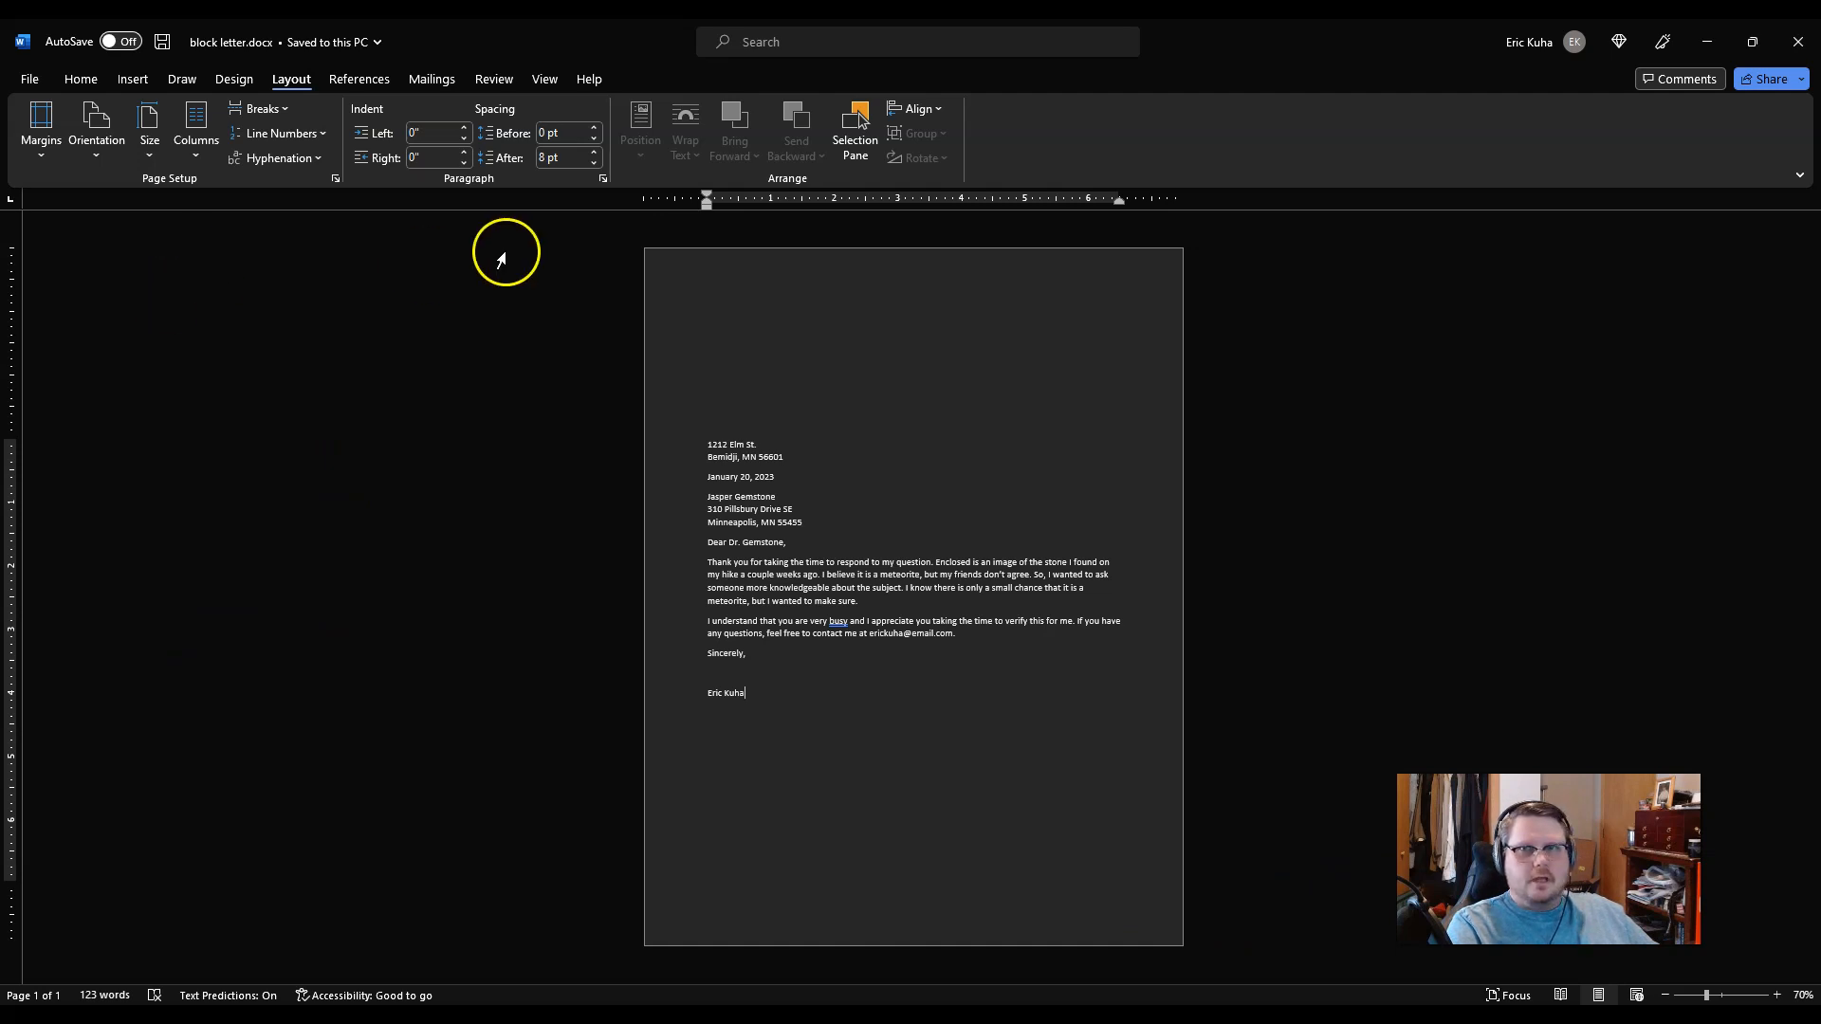
pyautogui.hotkey('alt', 'Tab')
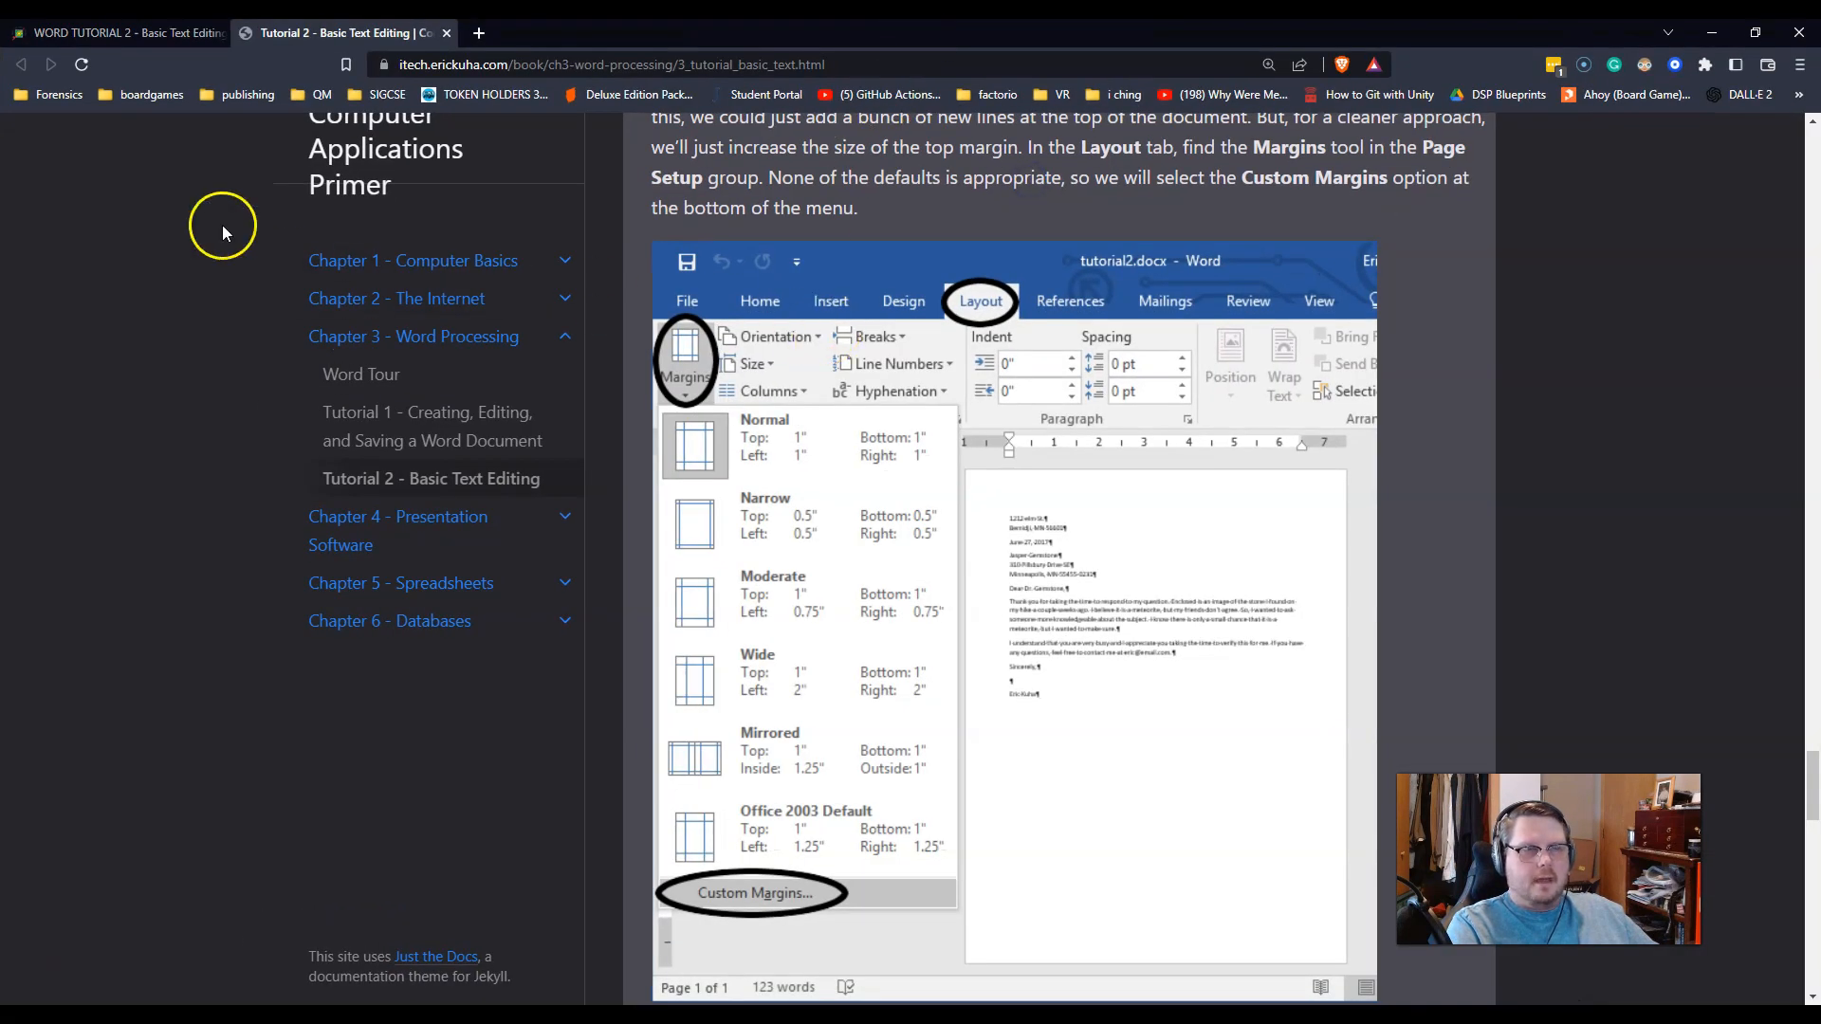
# Step: Attach block letter.docx from Quick access and submit it for WORD TUTORIAL 2
pyautogui.click(129, 43)
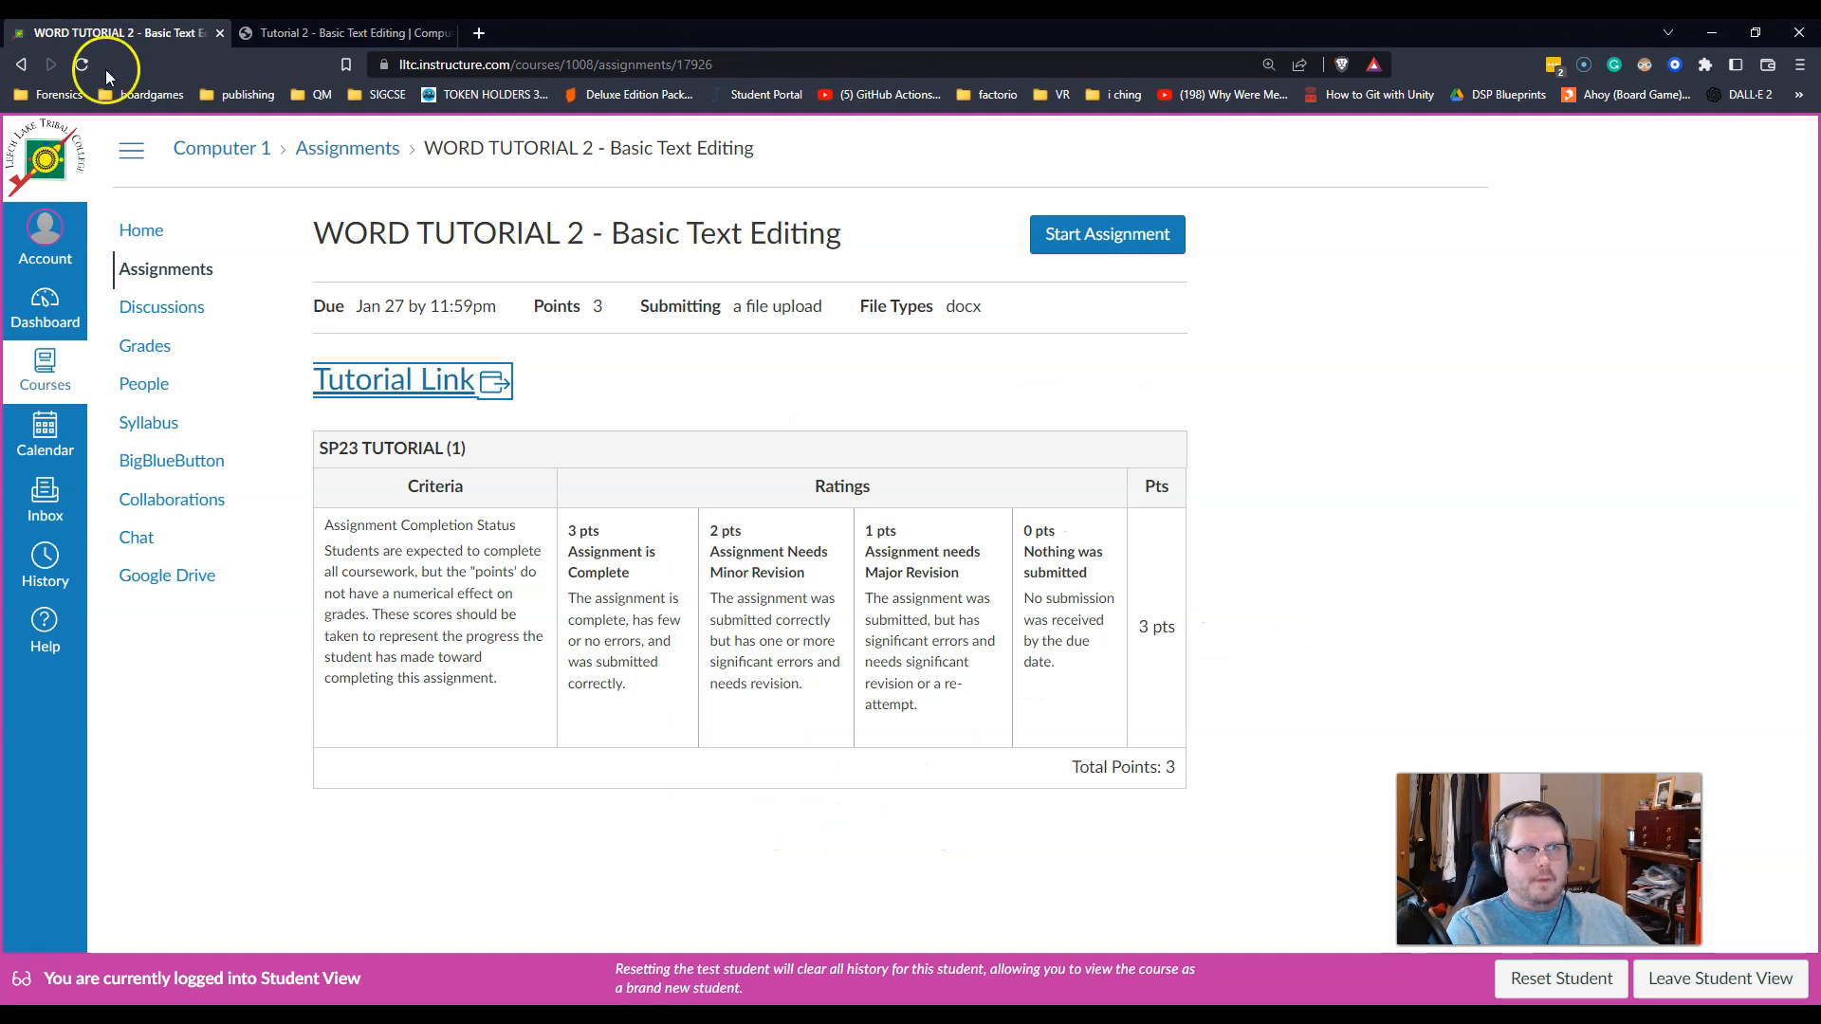
pyautogui.click(1128, 233)
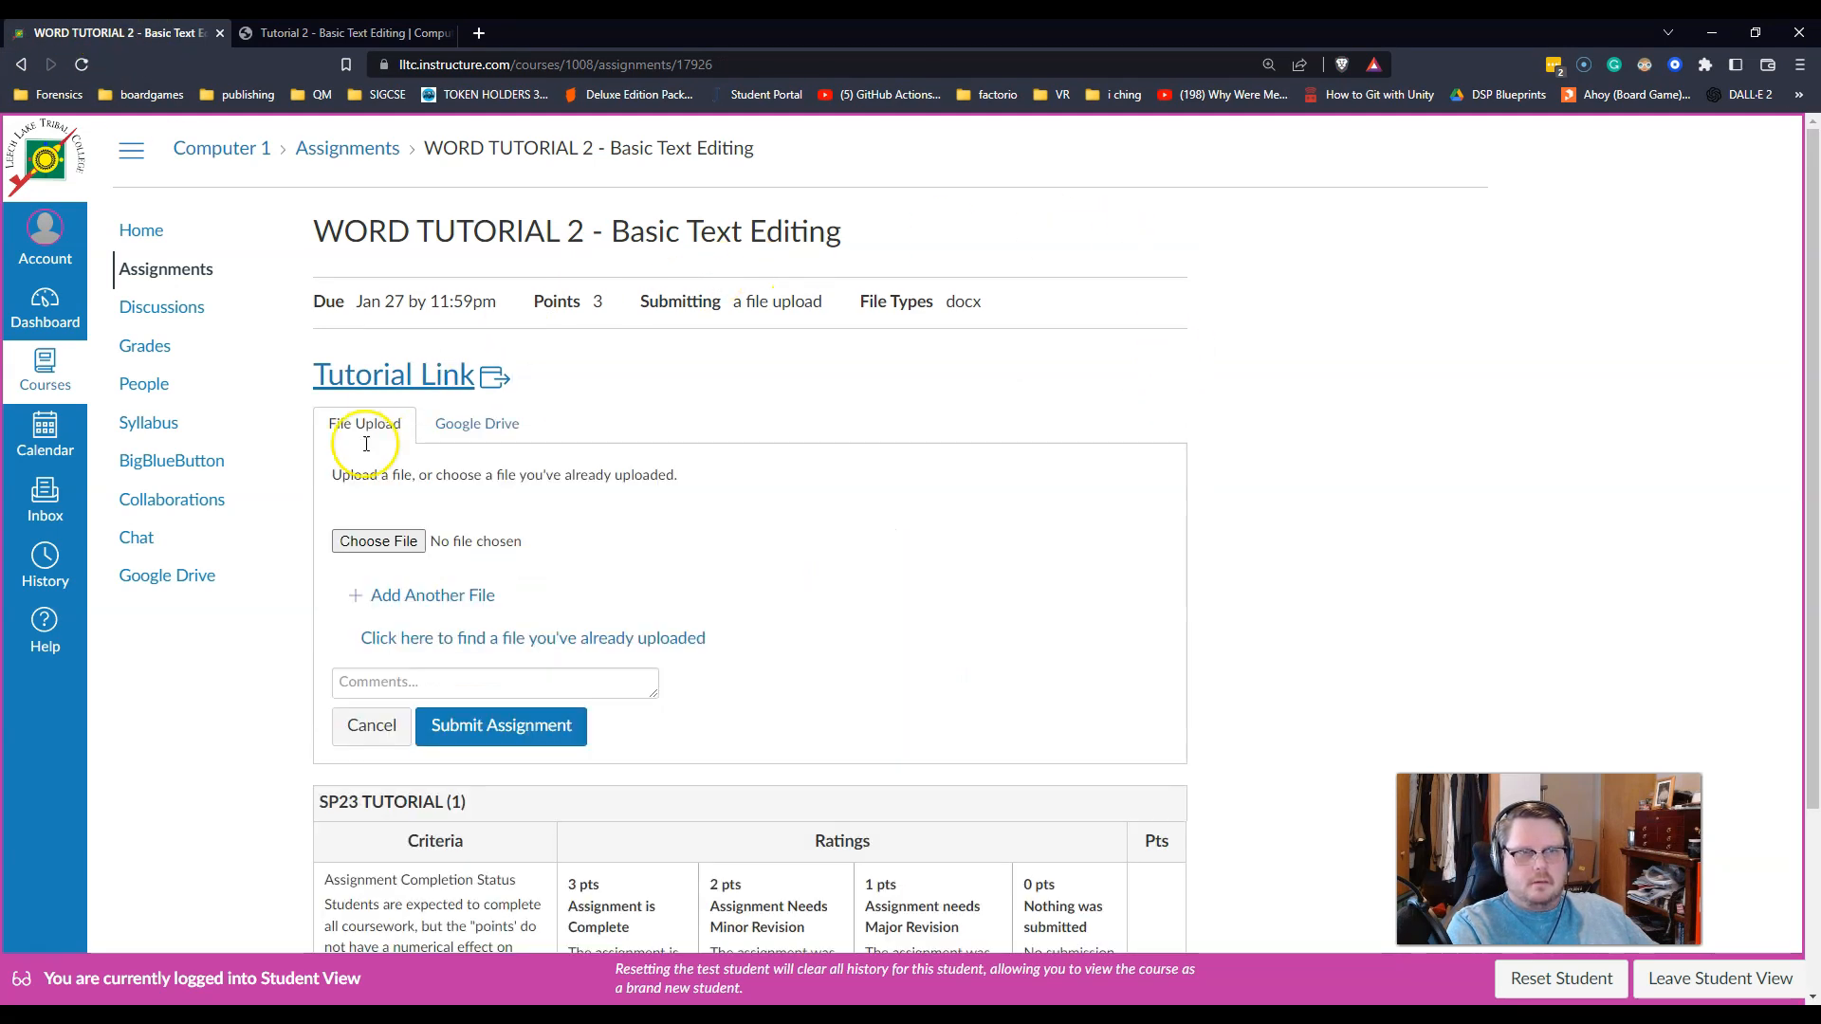
pyautogui.click(379, 542)
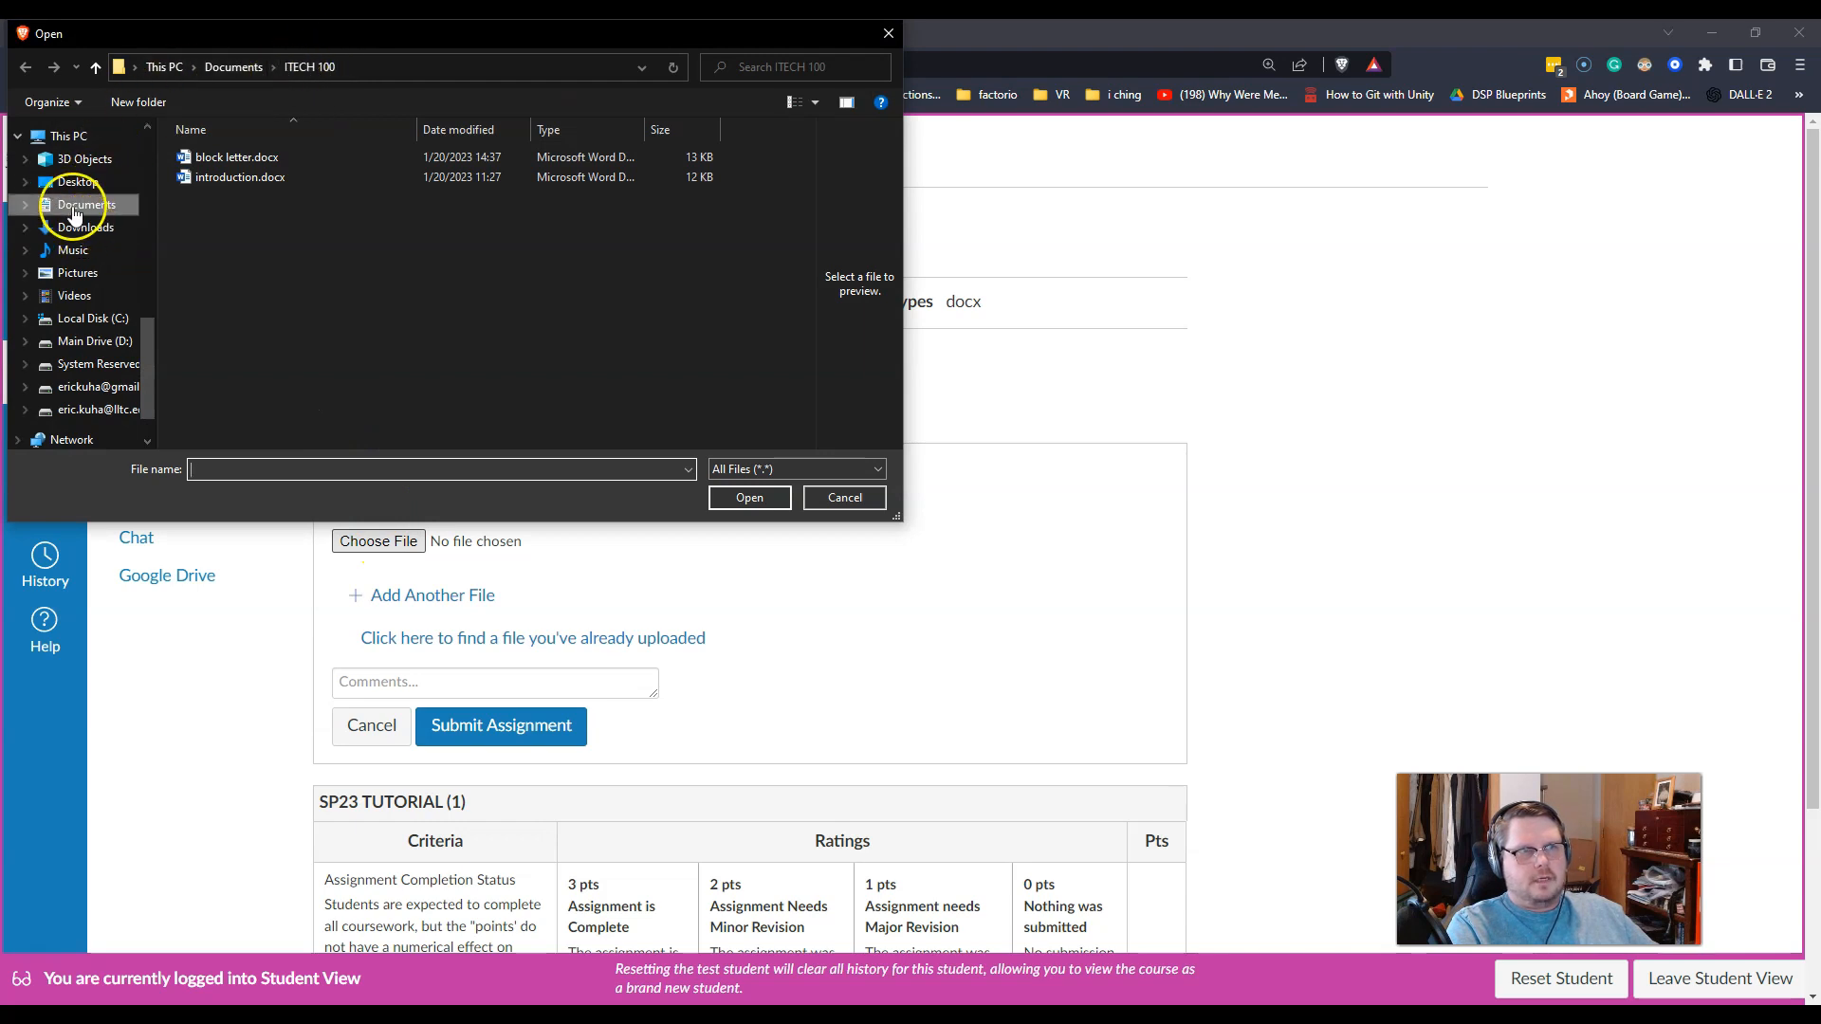
pyautogui.scroll(10, 76, 214)
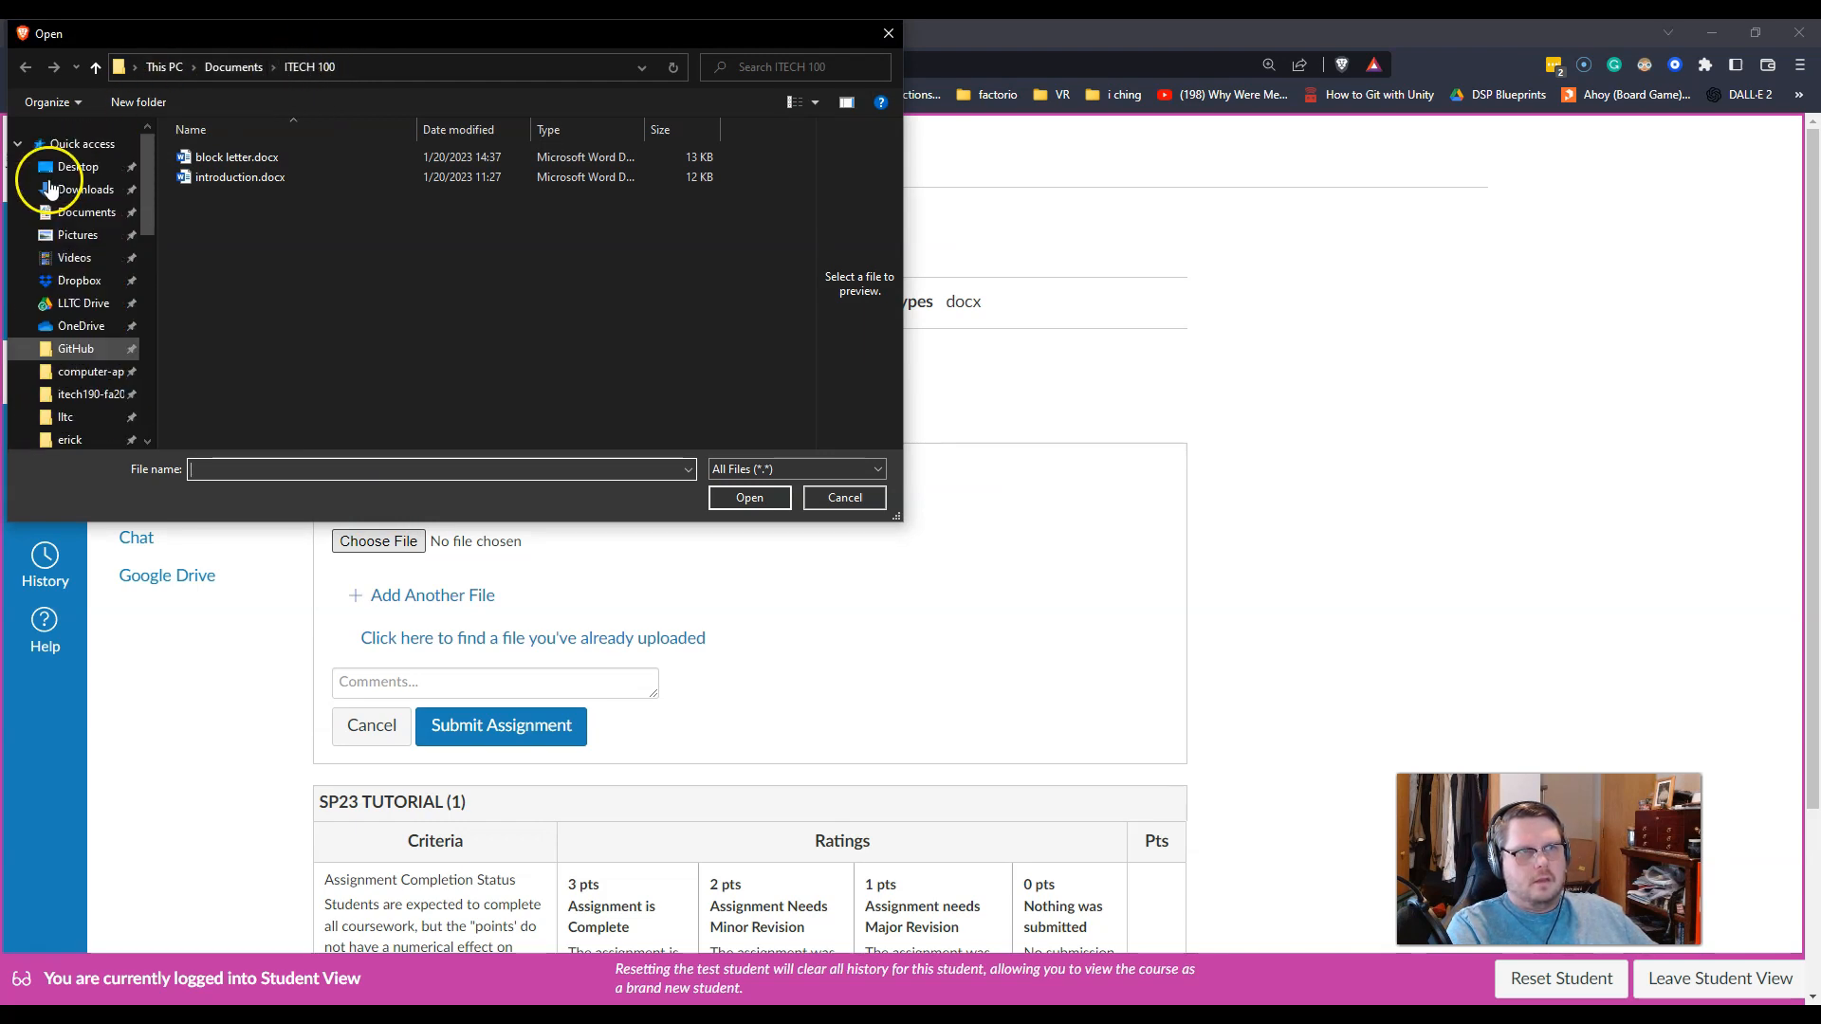
pyautogui.click(69, 143)
pyautogui.scroll(-3, 303, 226)
pyautogui.scroll(-4, 302, 222)
pyautogui.scroll(3, 301, 224)
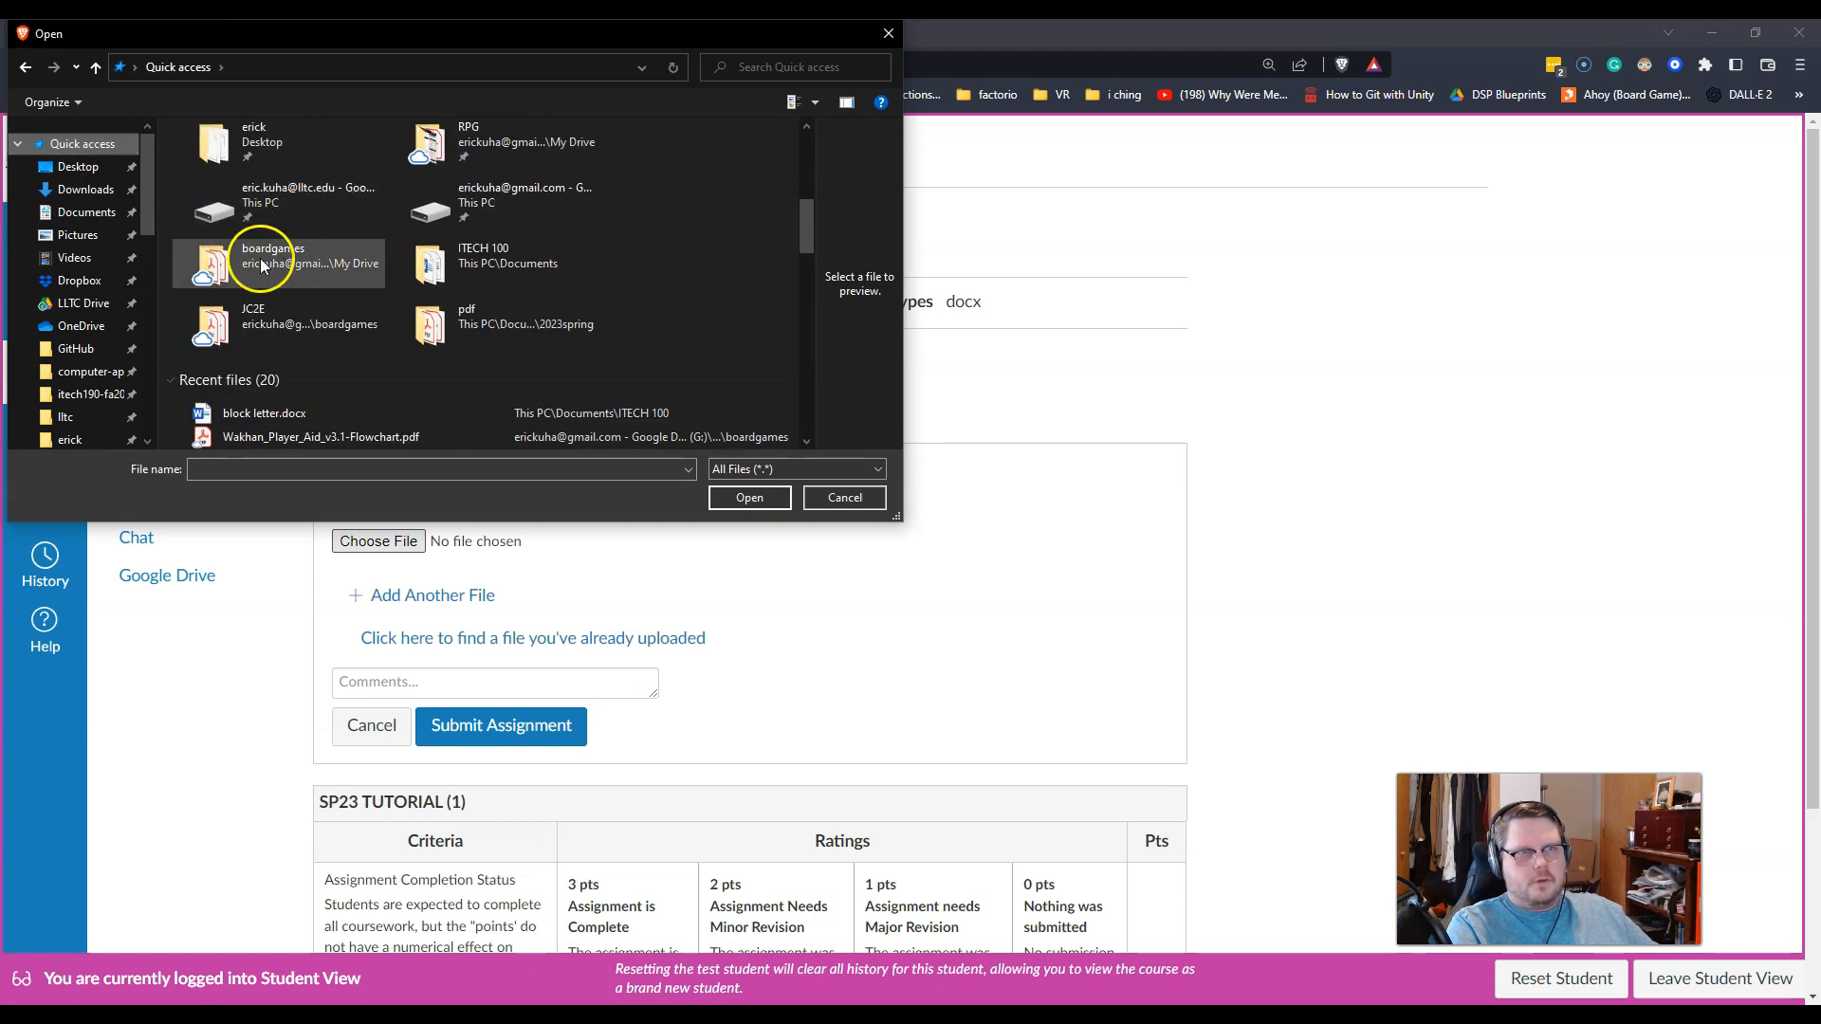
pyautogui.click(255, 419)
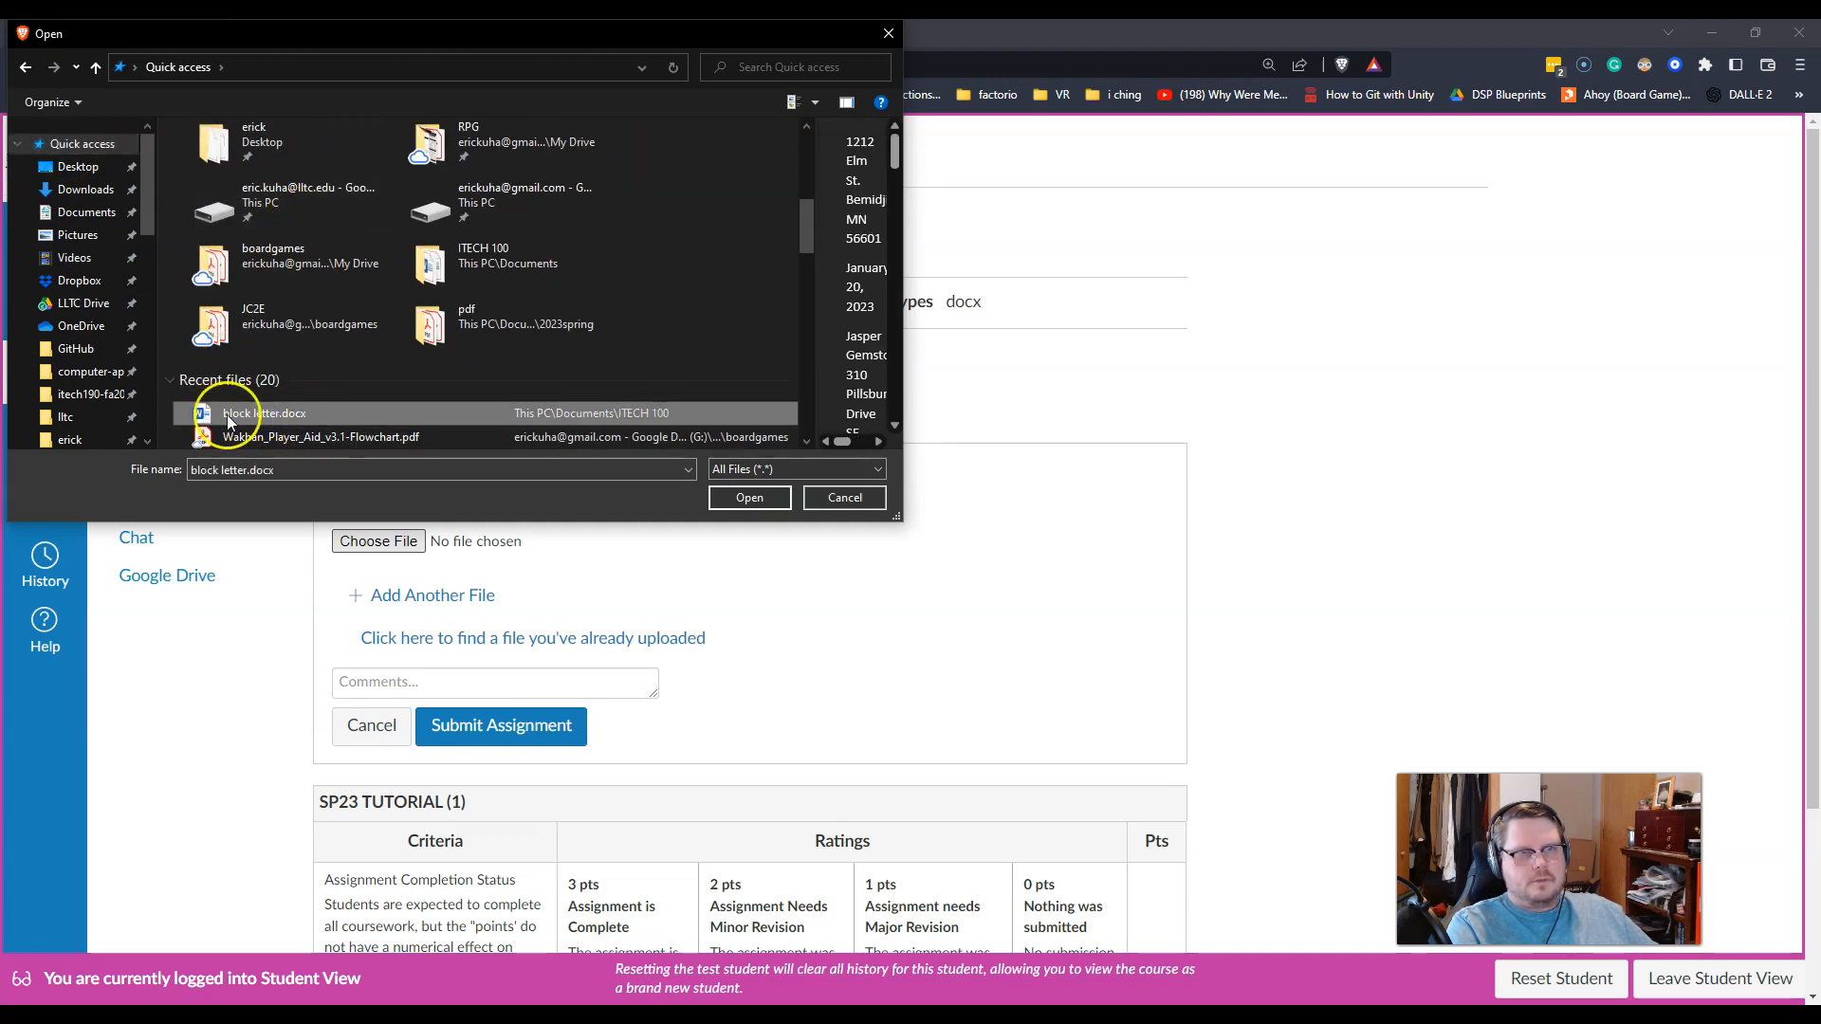
pyautogui.click(740, 497)
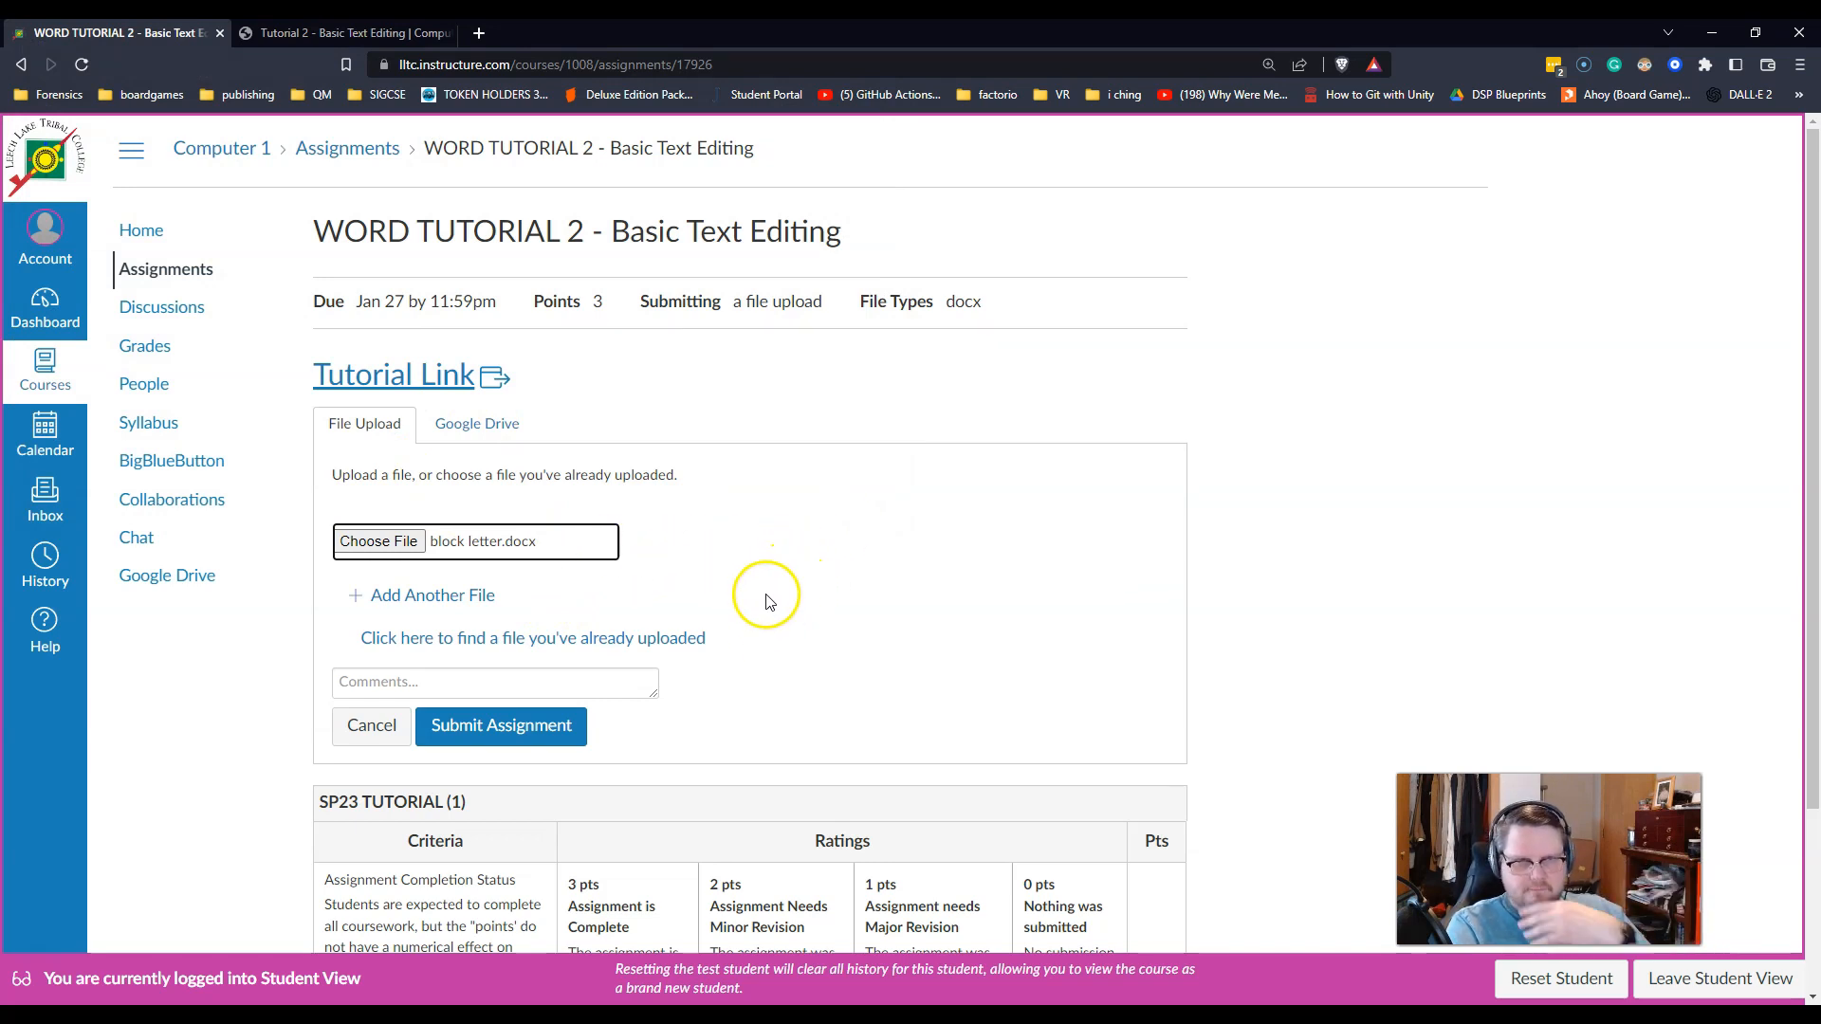
pyautogui.click(512, 730)
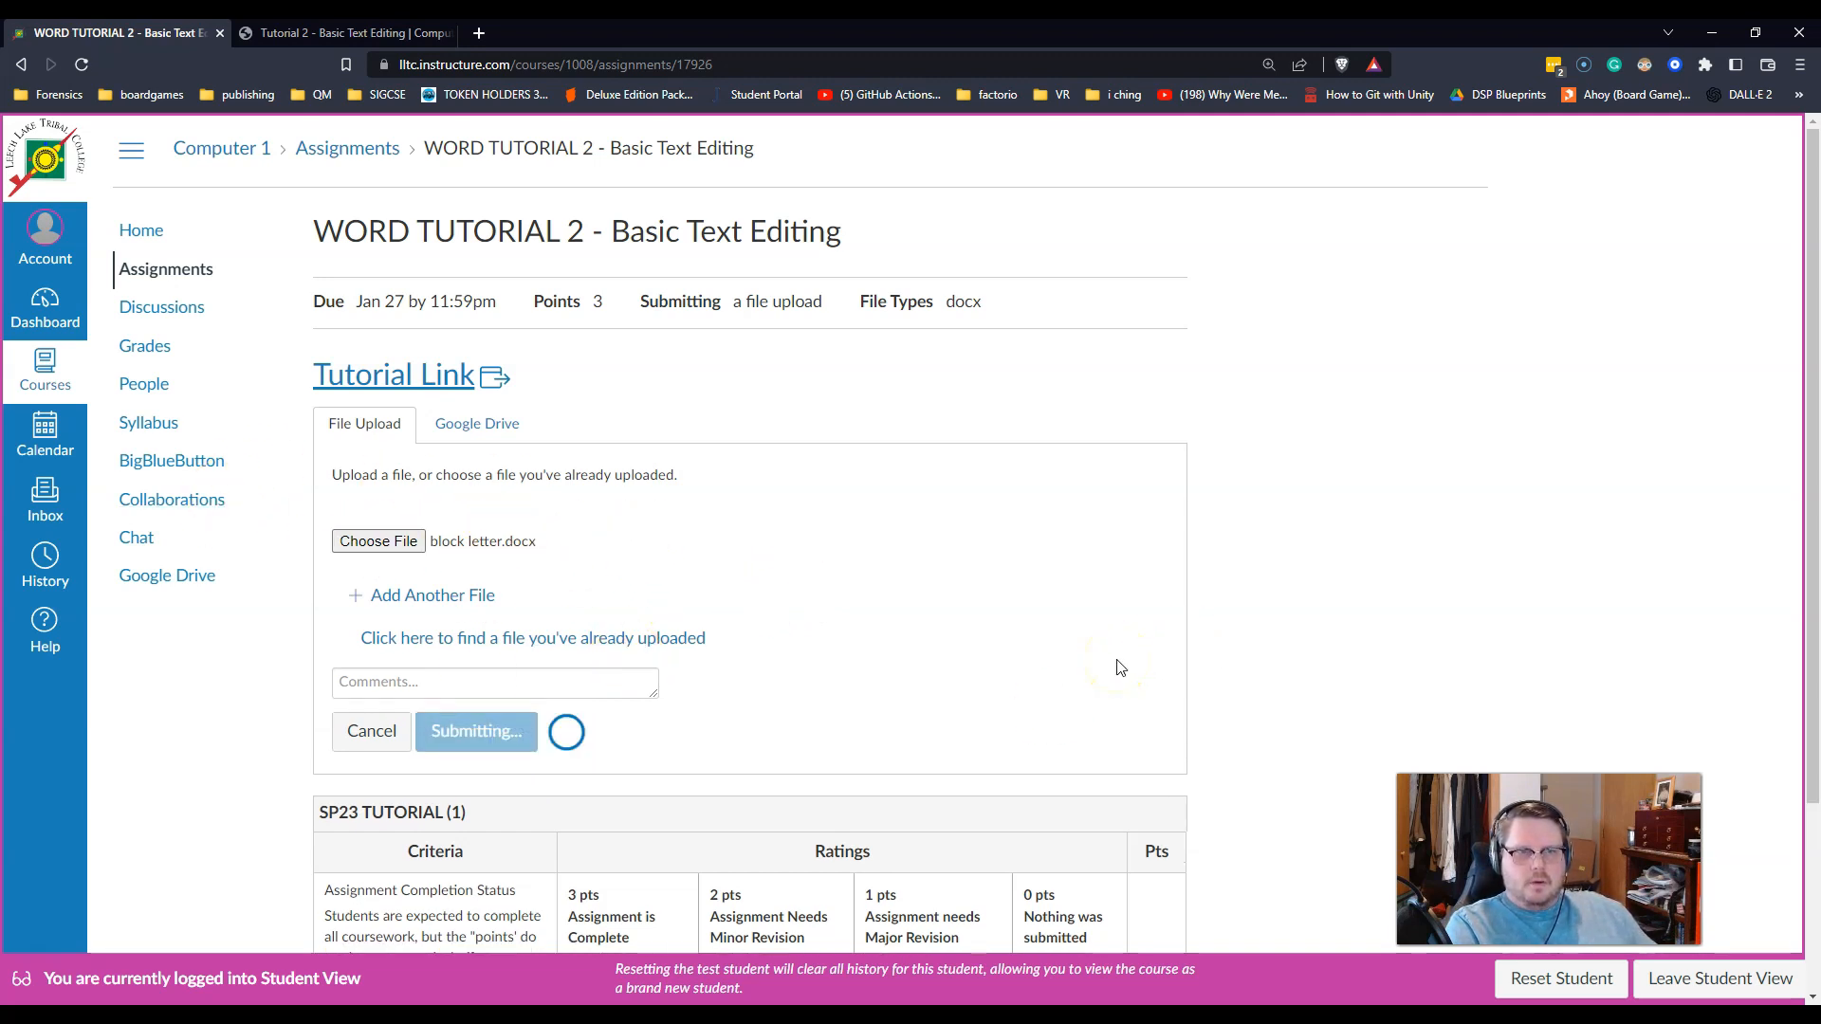